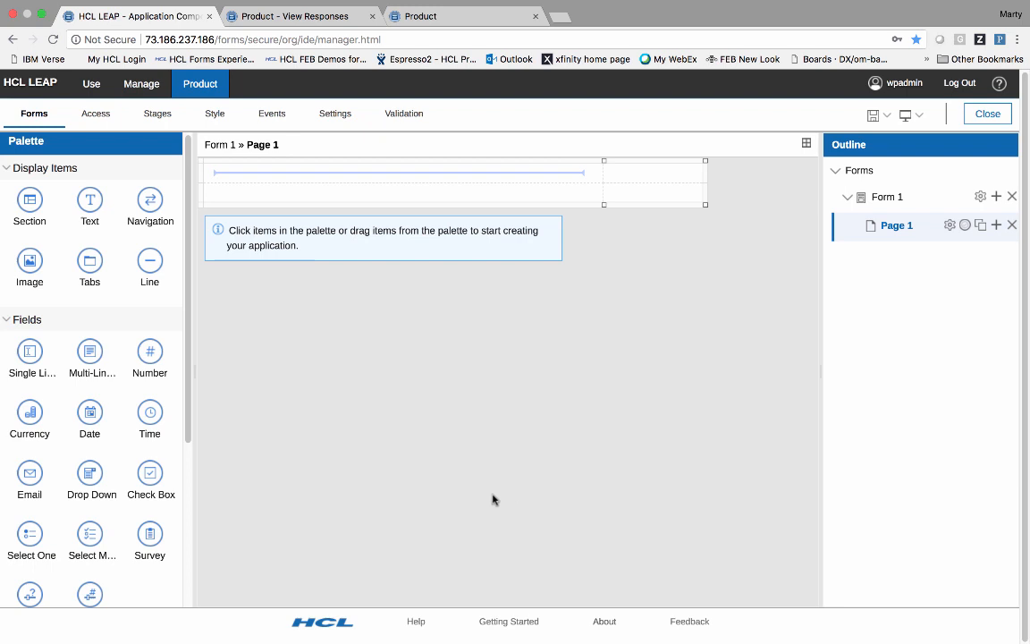
# Add a Single Line Entry field to the first cell of Page 1 and title it "Product Name".
pyautogui.click(333, 173)
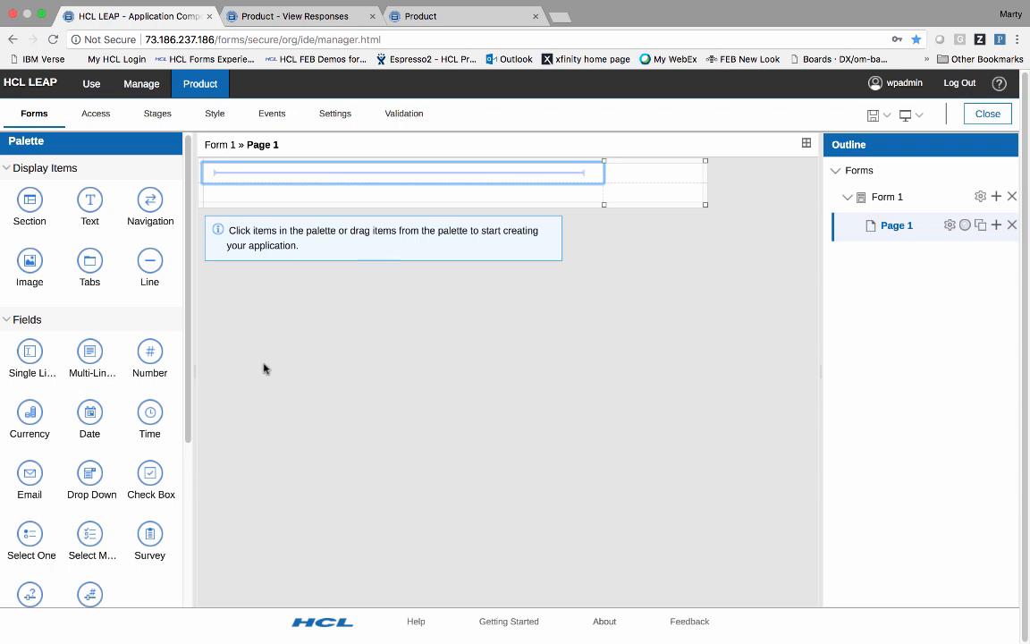
pyautogui.click(30, 357)
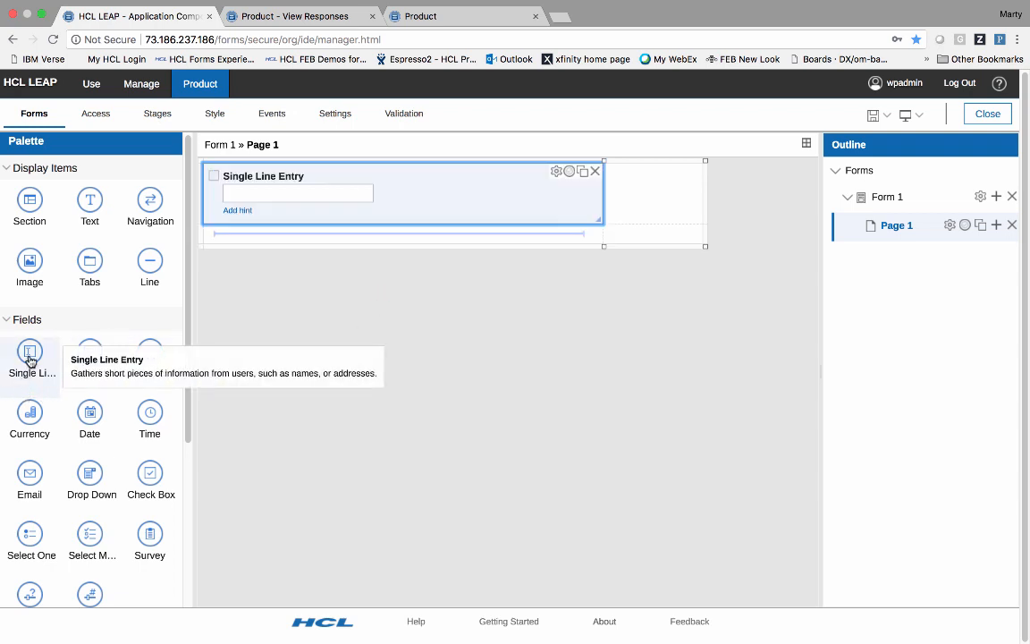
pyautogui.click(257, 172)
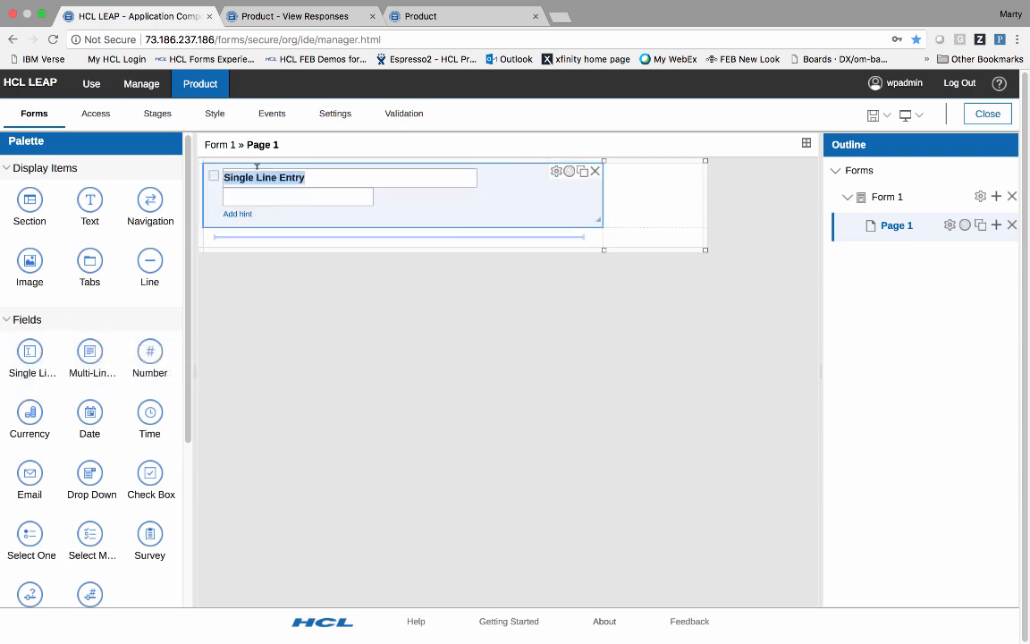
pyautogui.write('Product Name')
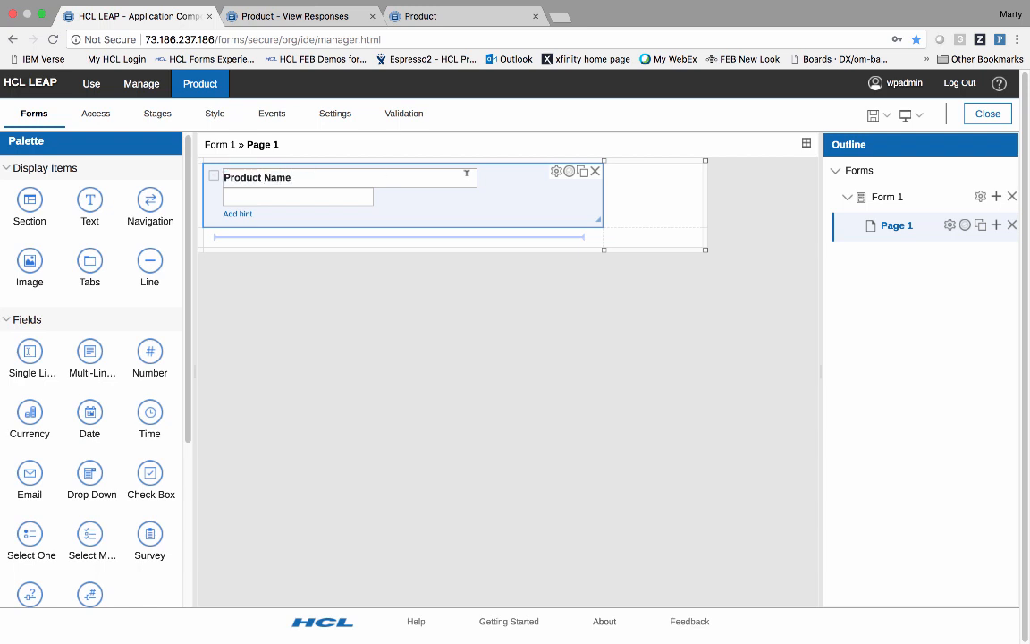
# Set the Product Name field's width to Full width in its properties.
pyautogui.click(556, 173)
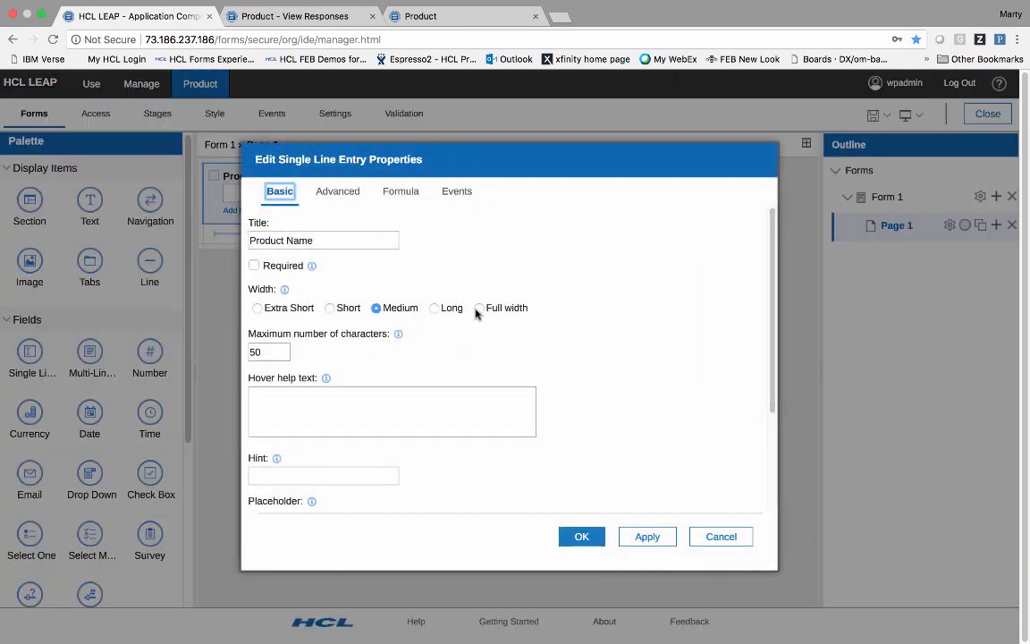
pyautogui.click(479, 309)
pyautogui.click(581, 537)
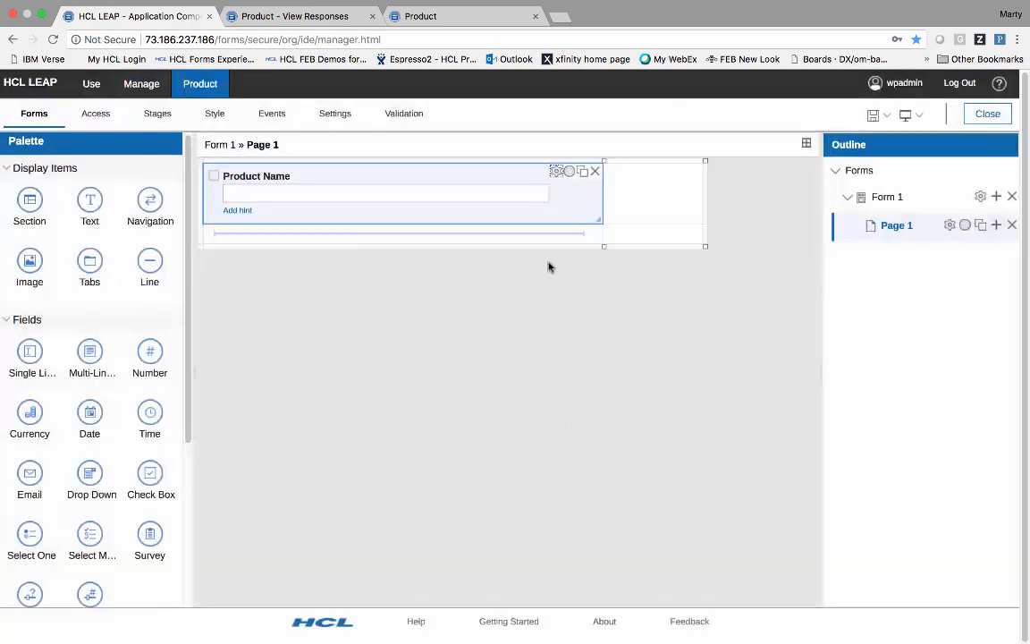
# Narrow the page grid and its first column, keeping the Product Name field within the first column.
pyautogui.moveTo(605, 162); pyautogui.dragTo(429, 162)
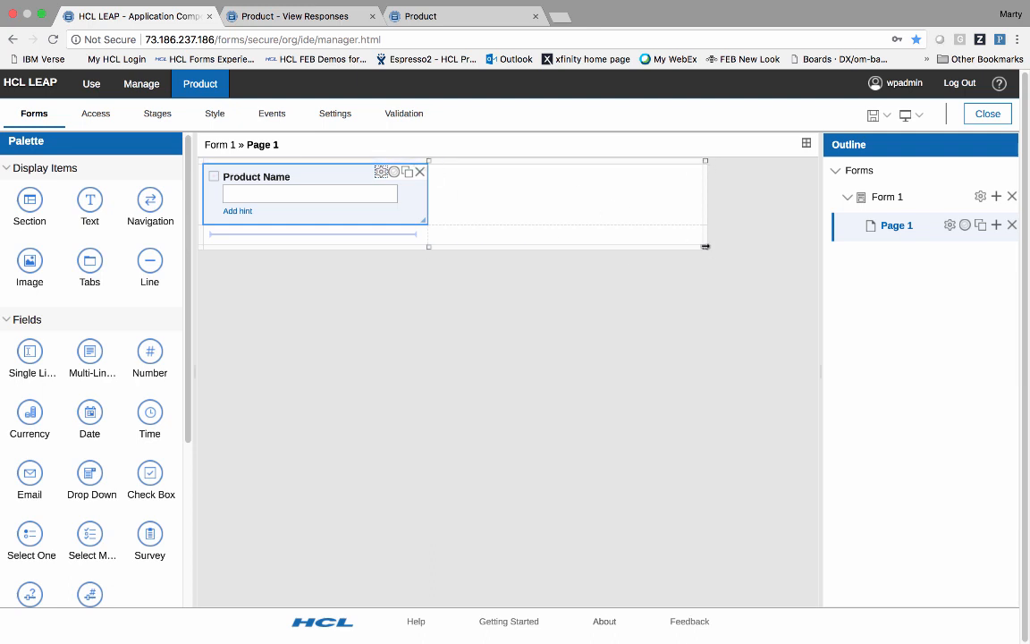
pyautogui.moveTo(706, 246); pyautogui.dragTo(643, 246)
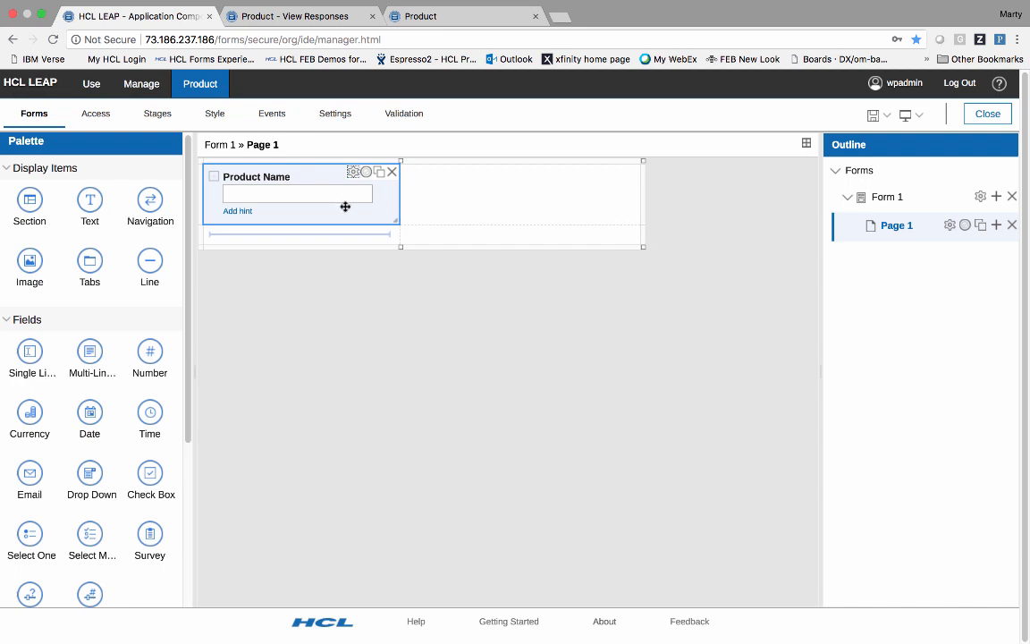
pyautogui.moveTo(346, 207); pyautogui.dragTo(391, 225)
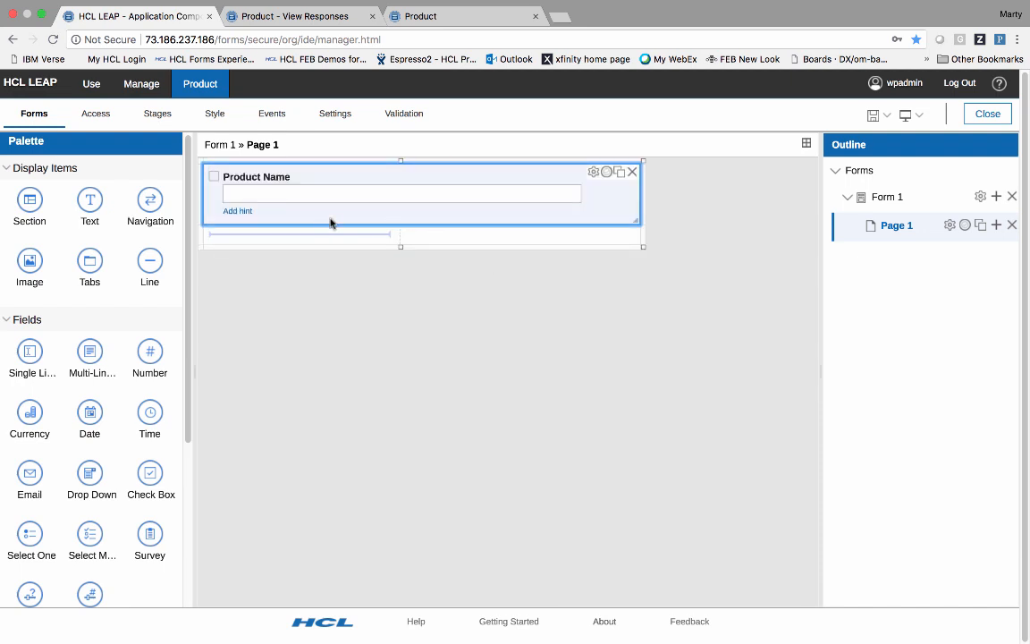
pyautogui.moveTo(637, 220); pyautogui.dragTo(400, 219)
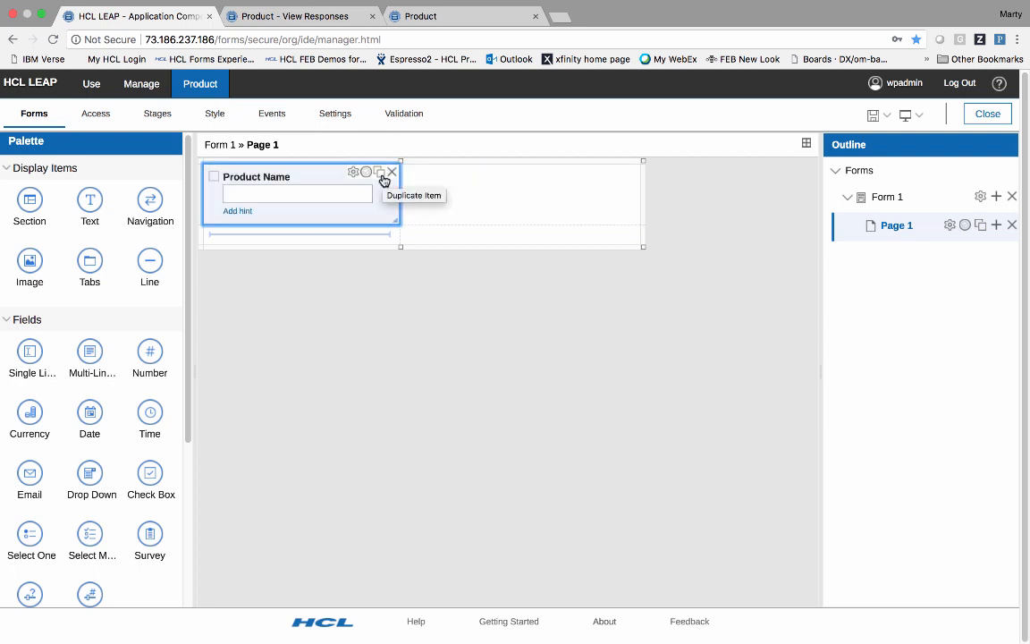
# Duplicate the Product Name field, place the copy beside it in the second column and title it "Part Number".
pyautogui.click(382, 175)
pyautogui.moveTo(315, 221); pyautogui.dragTo(499, 189)
pyautogui.click(458, 176)
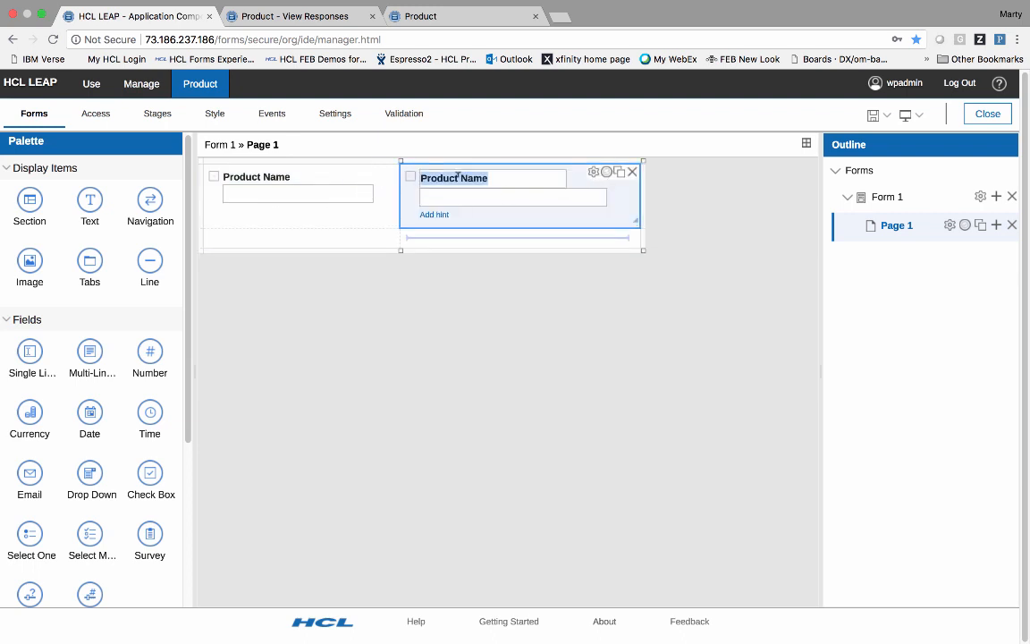
pyautogui.write('P')
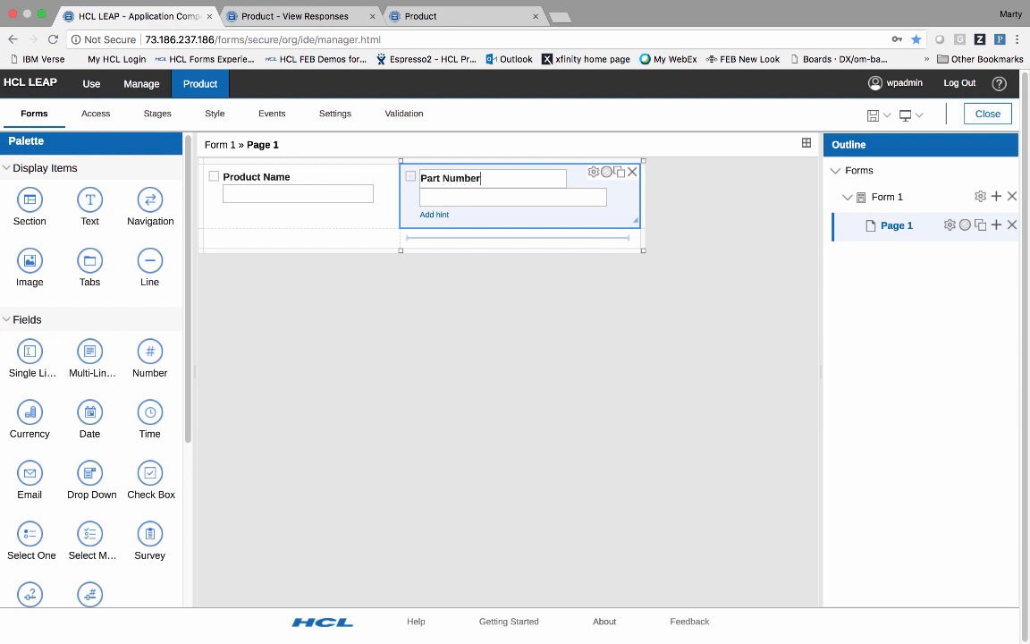
# Add a Select One field below Product Name and title it "Type of Offering".
pyautogui.click(319, 234)
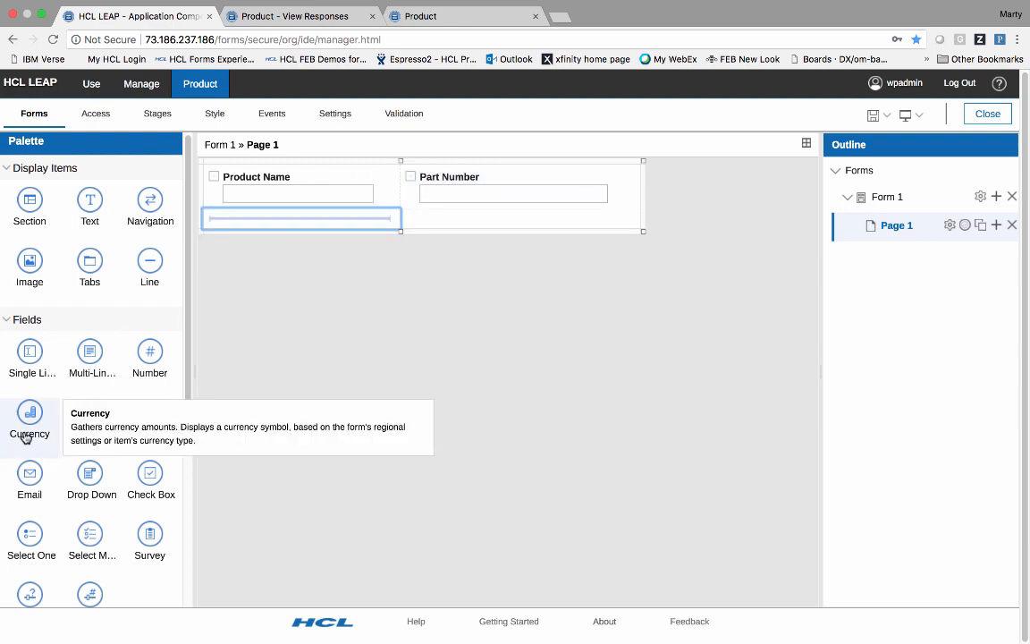
pyautogui.moveTo(28, 541); pyautogui.dragTo(229, 290)
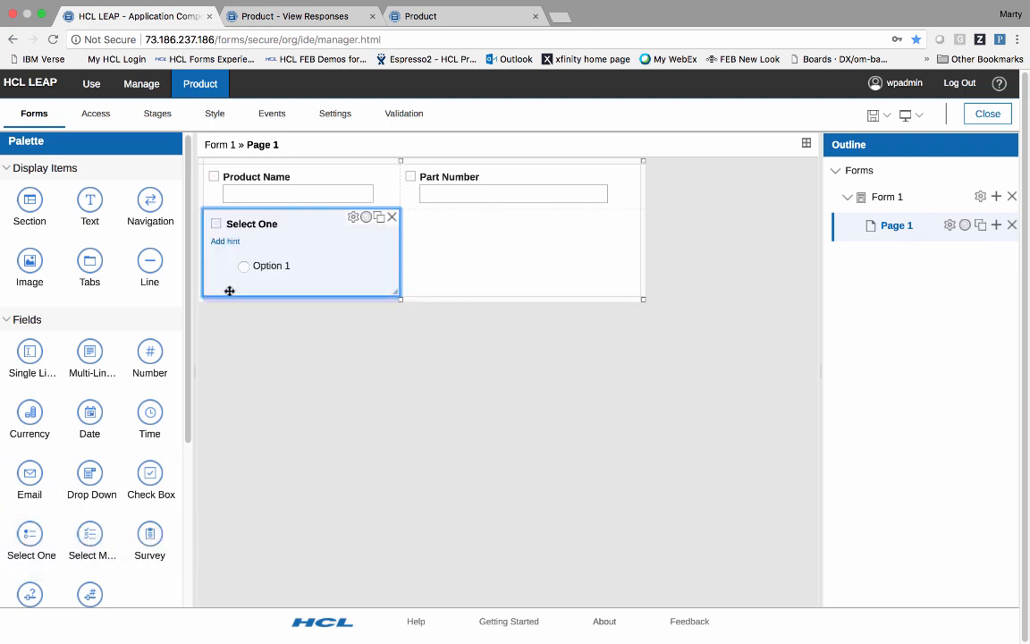
pyautogui.click(260, 224)
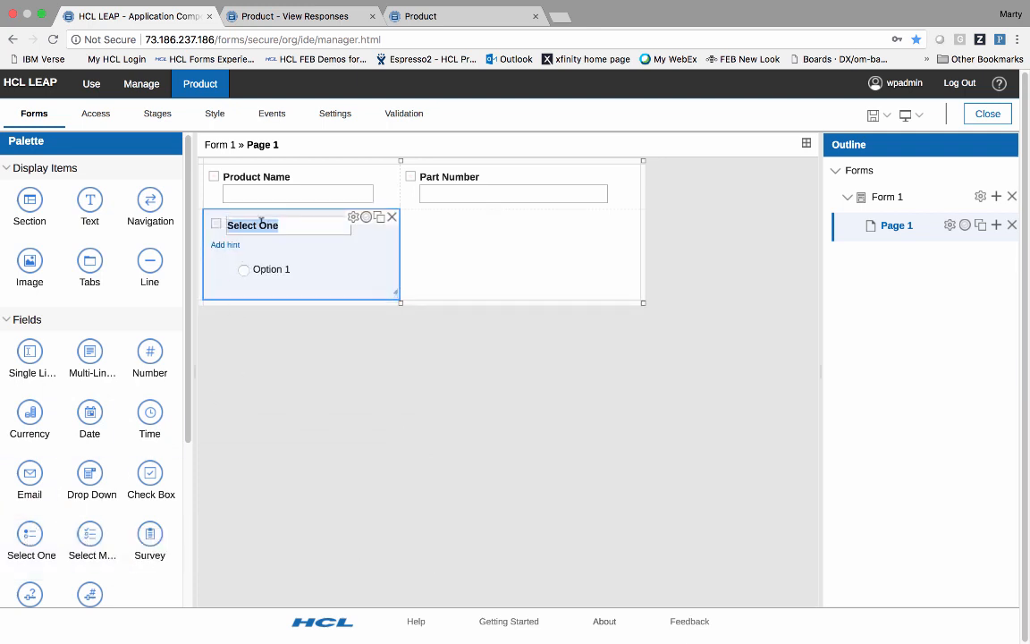
pyautogui.write('Type of Offering')
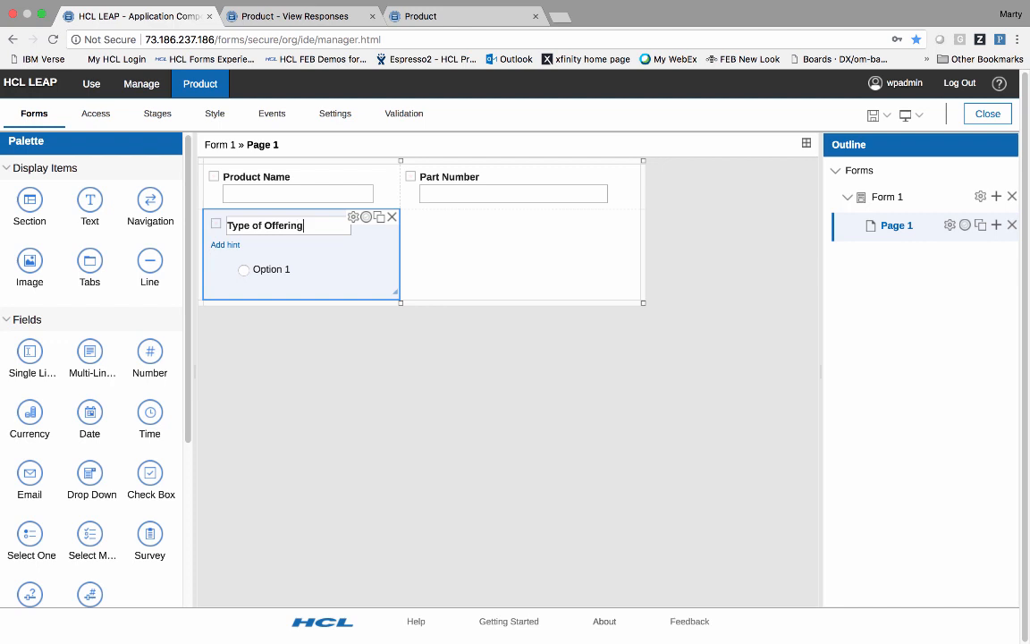
pyautogui.click(332, 267)
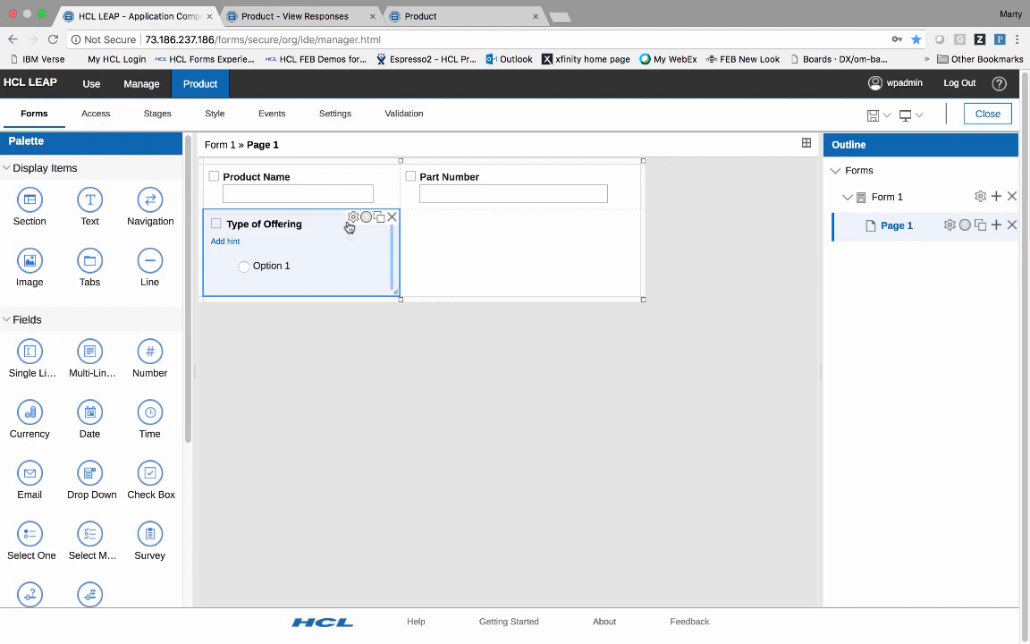
# Define the Type of Offering field's options as SLA, Install and Product.
pyautogui.click(353, 221)
pyautogui.click(317, 351)
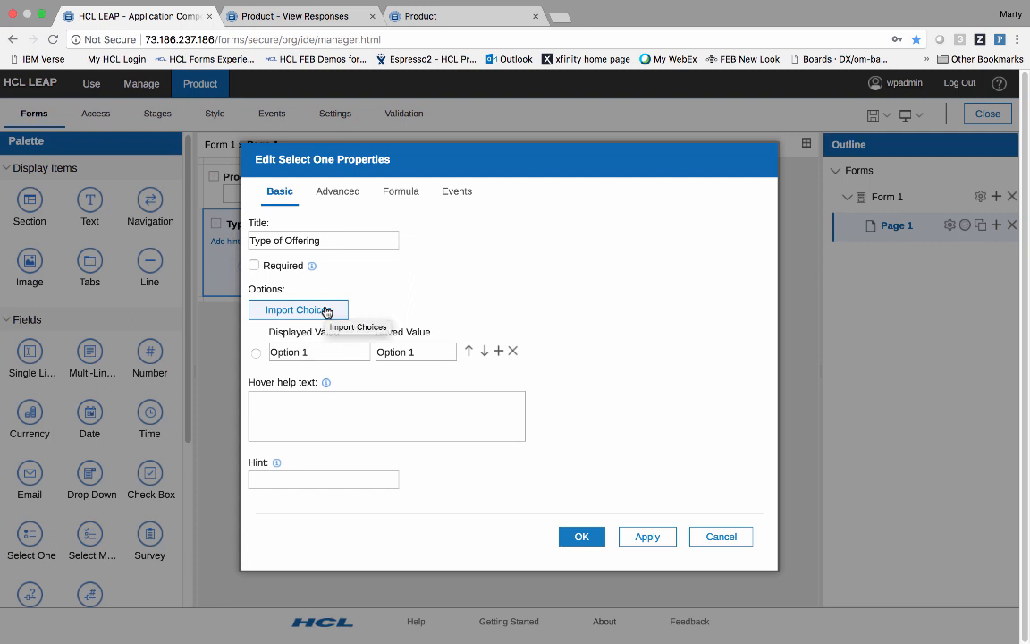
pyautogui.click(326, 312)
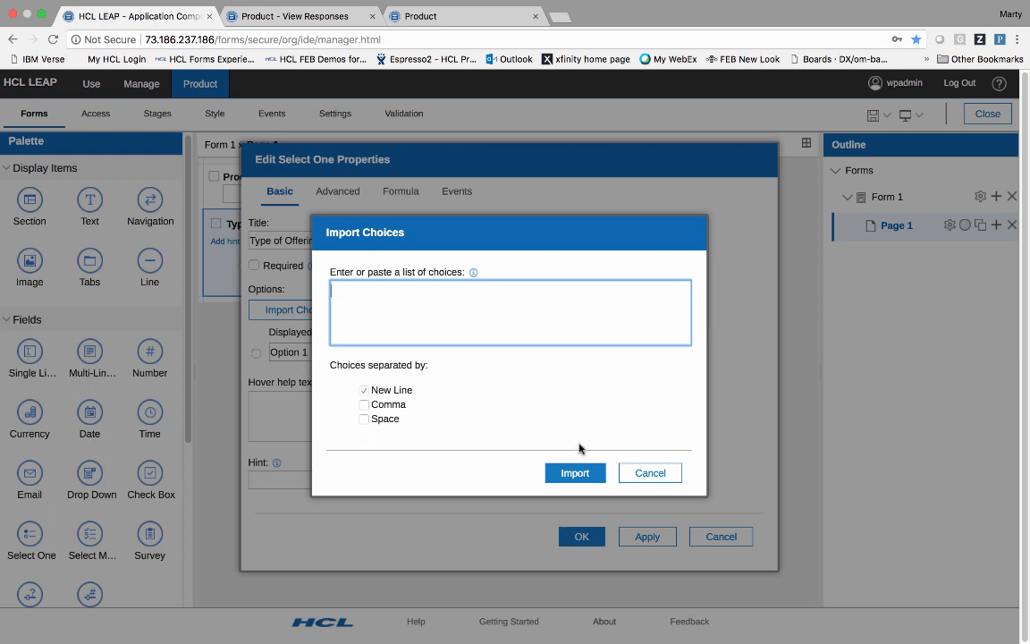
pyautogui.click(644, 472)
pyautogui.moveTo(306, 350); pyautogui.dragTo(266, 349)
pyautogui.write('Sla')
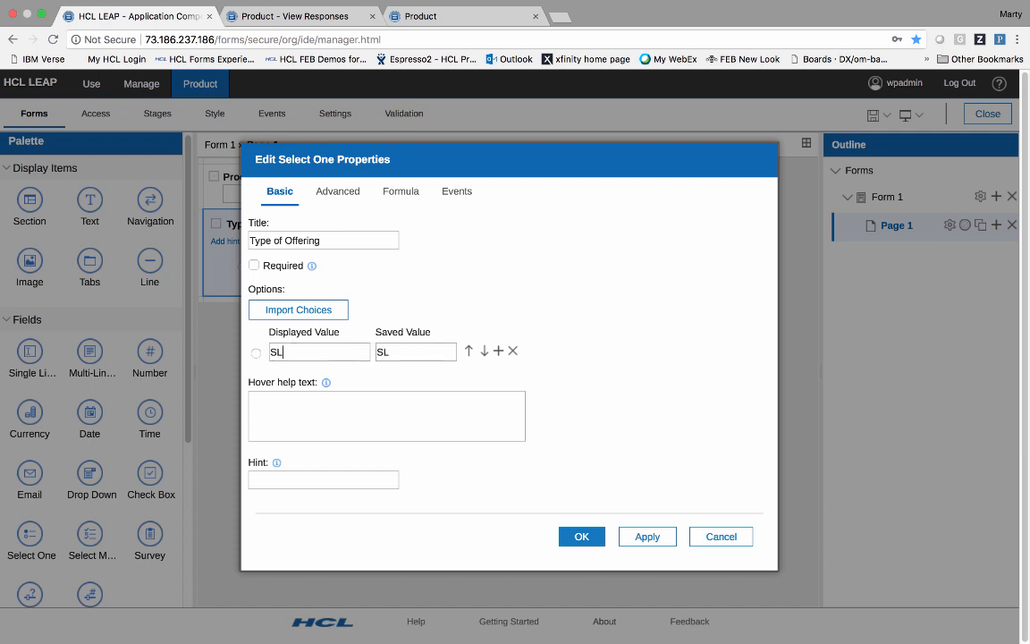
pyautogui.click(499, 352)
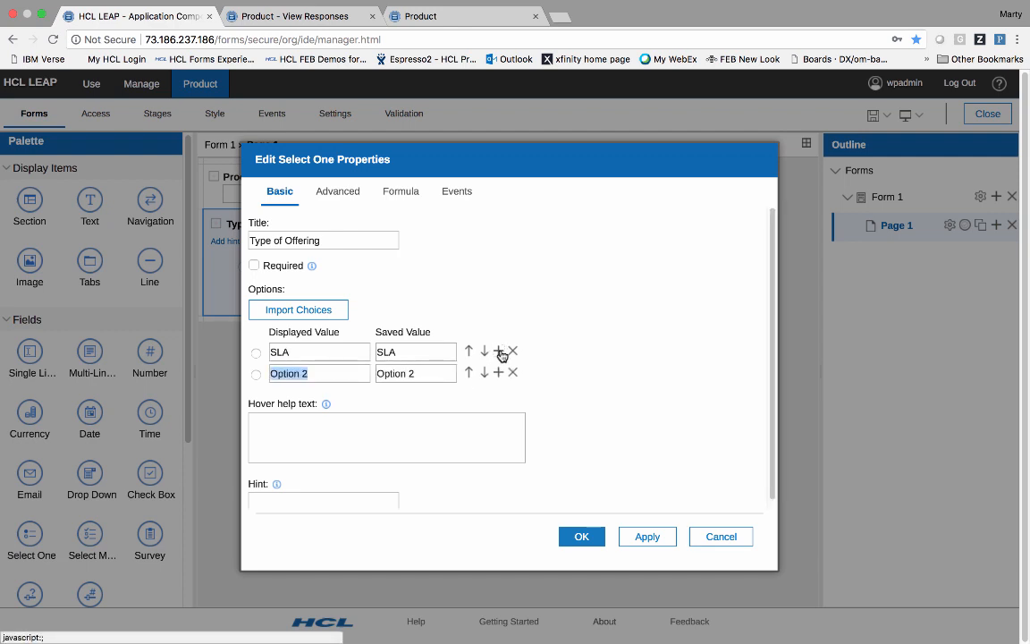
pyautogui.write('Install')
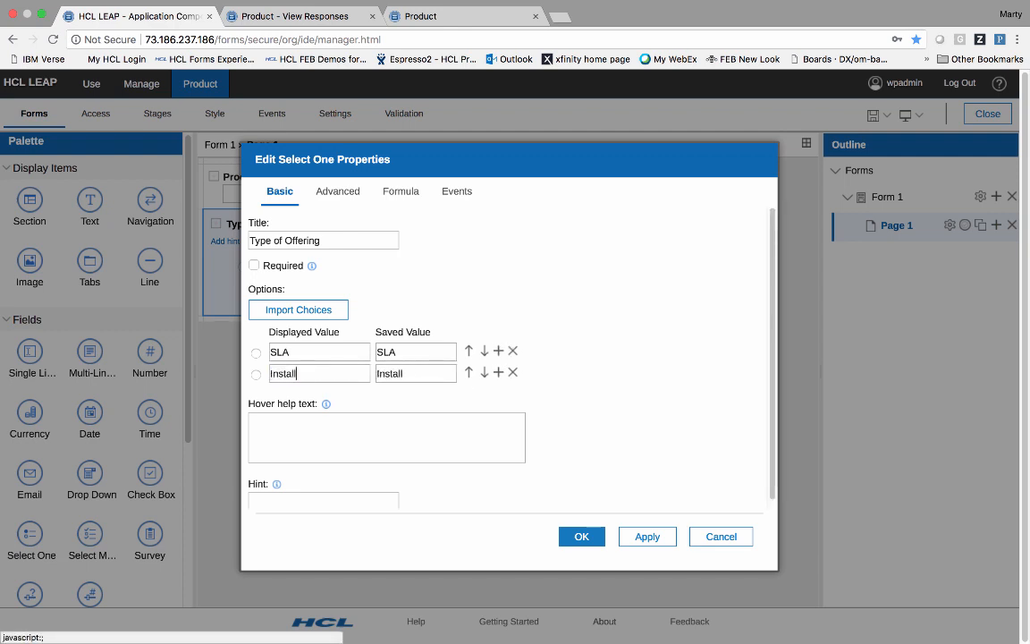
pyautogui.click(499, 373)
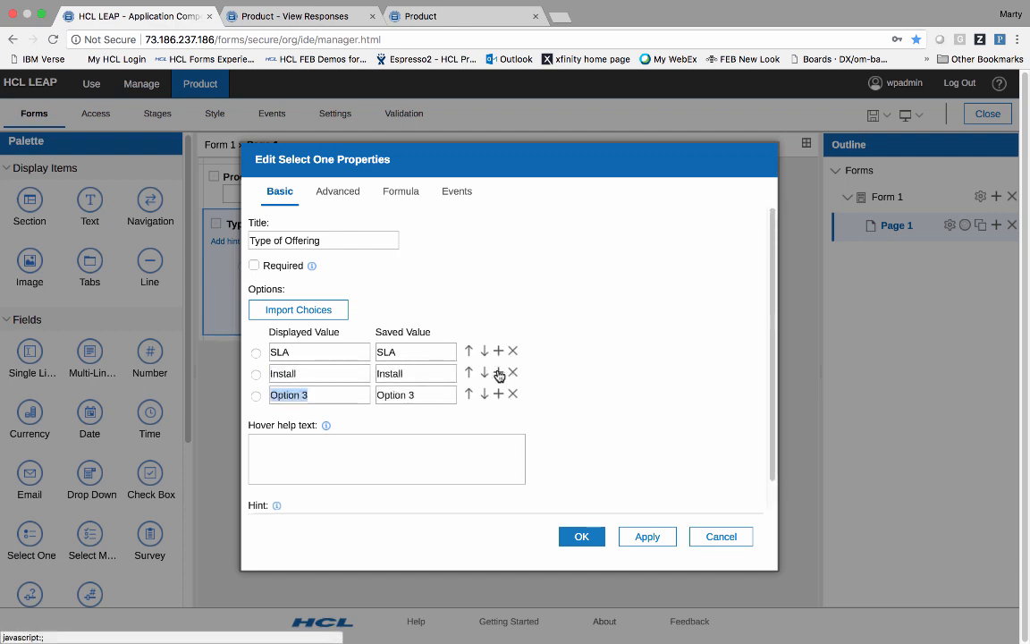
pyautogui.write('Product')
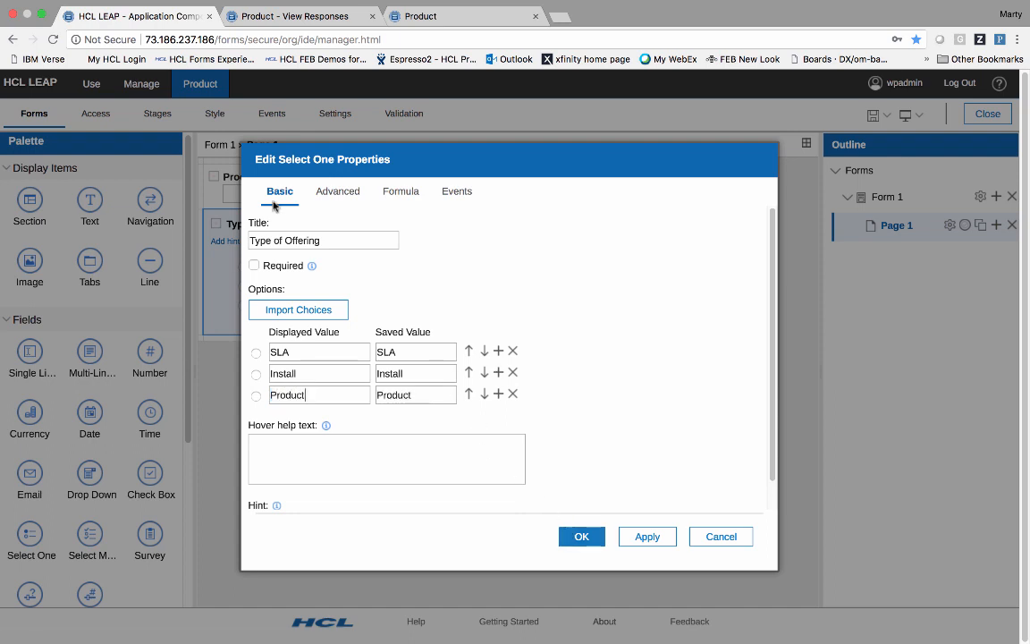
# Set the Type of Offering choice layout to Horizontal and widen the field across both columns.
pyautogui.click(336, 192)
pyautogui.click(307, 284)
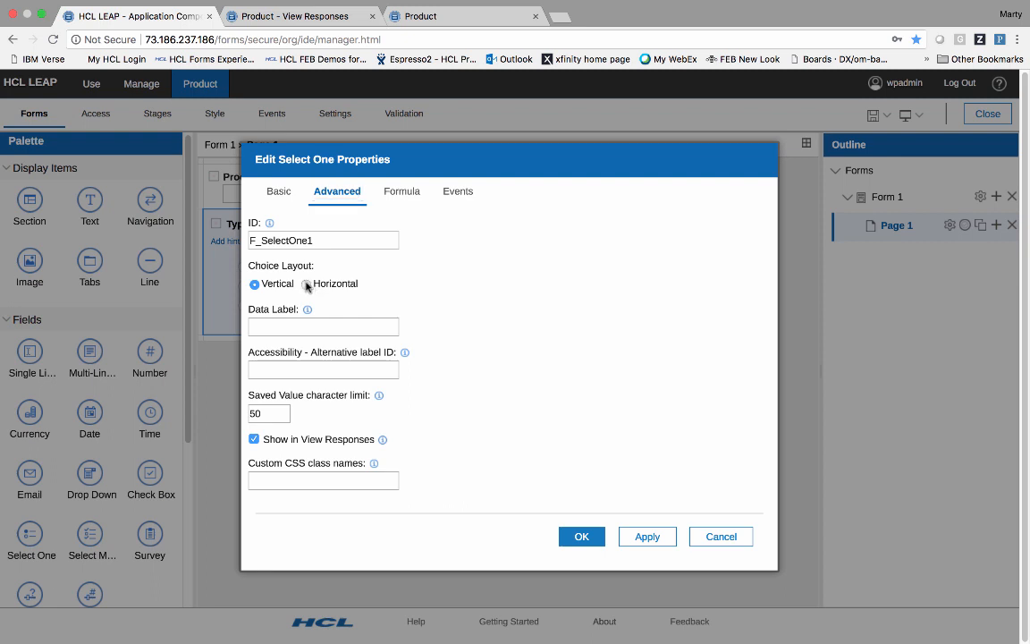
pyautogui.click(582, 537)
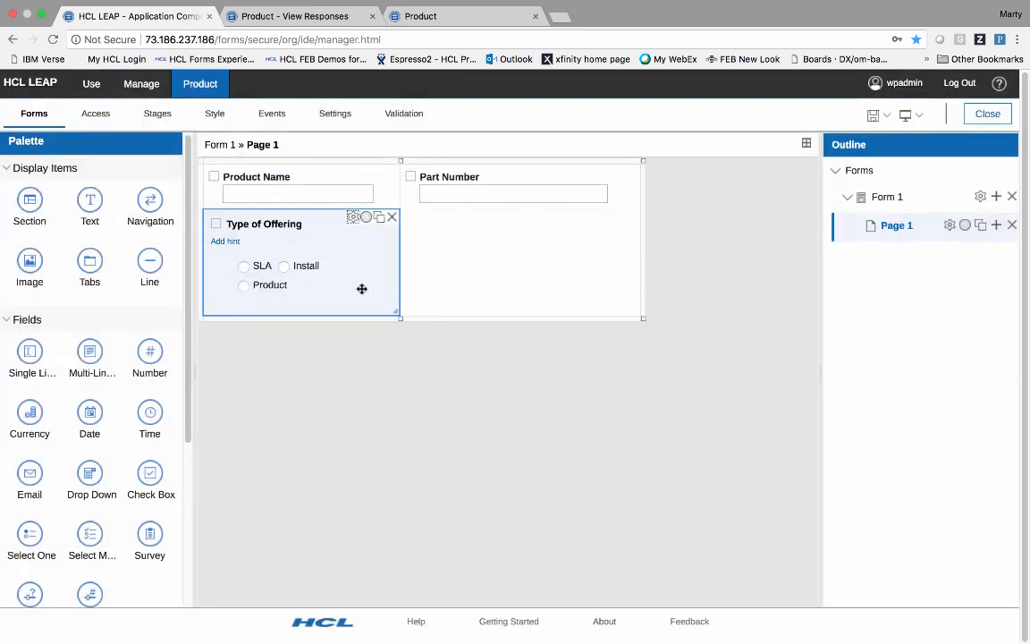
pyautogui.moveTo(399, 313); pyautogui.dragTo(416, 297)
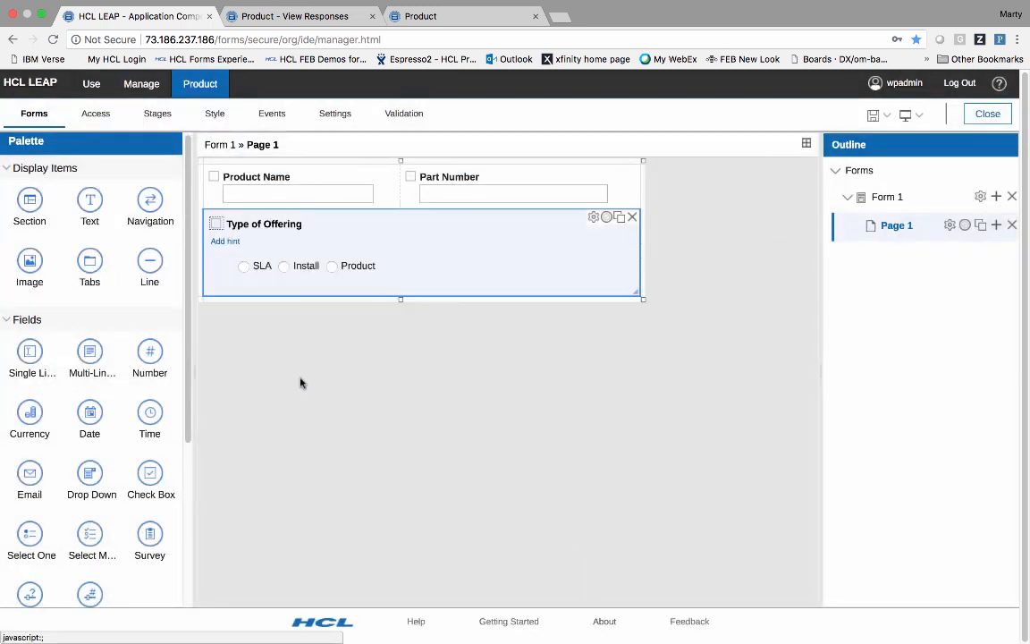
# Add a Number field below Type of Offering and title it "Price".
pyautogui.moveTo(145, 359); pyautogui.dragTo(251, 288)
pyautogui.click(251, 290)
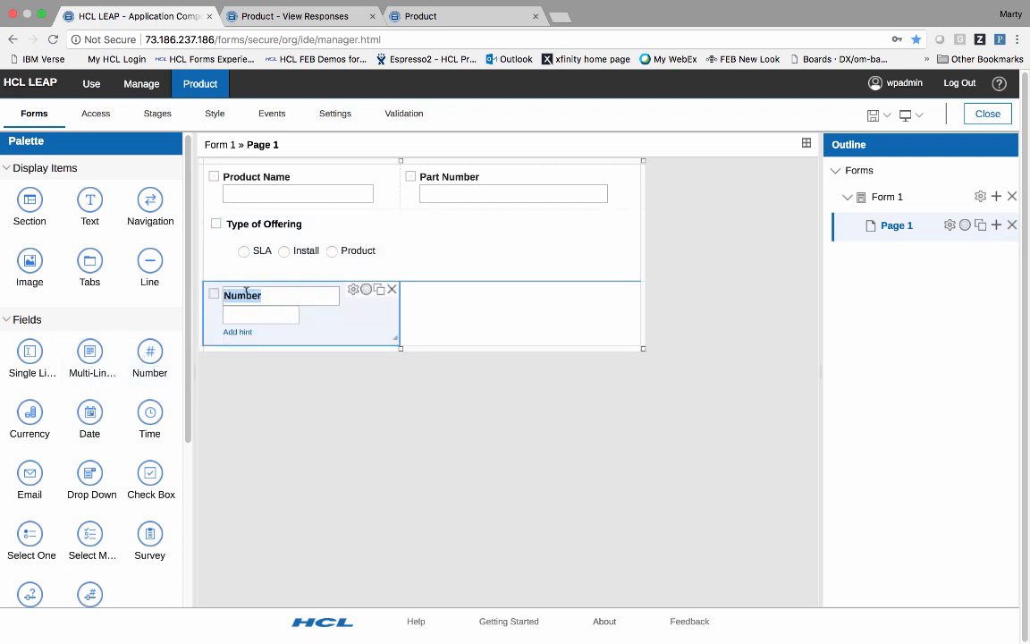
pyautogui.write('Price')
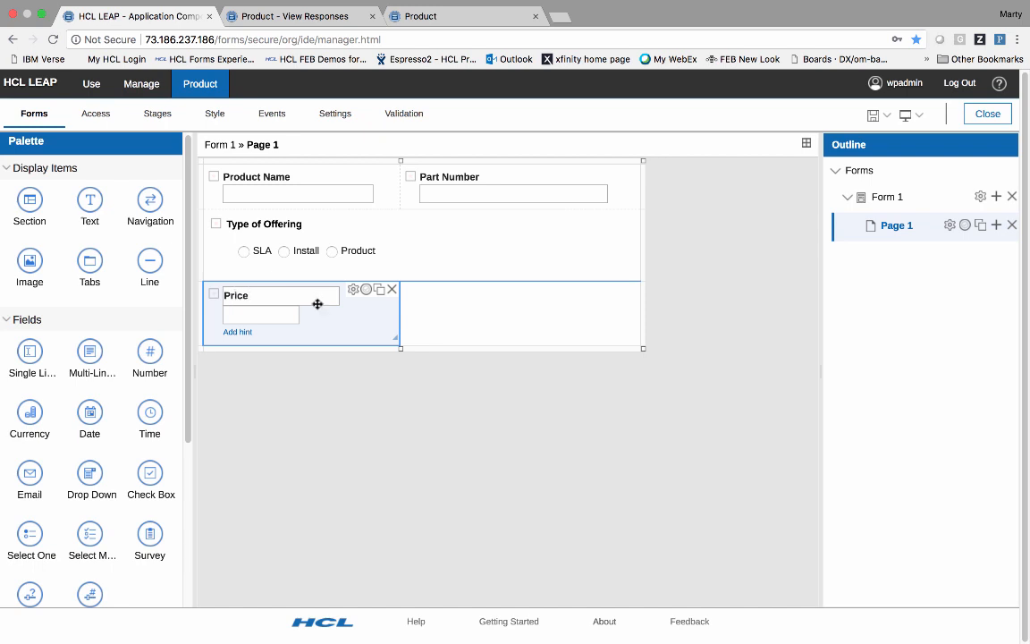
# Set the Price field's number type to Integer in its advanced properties.
pyautogui.click(352, 290)
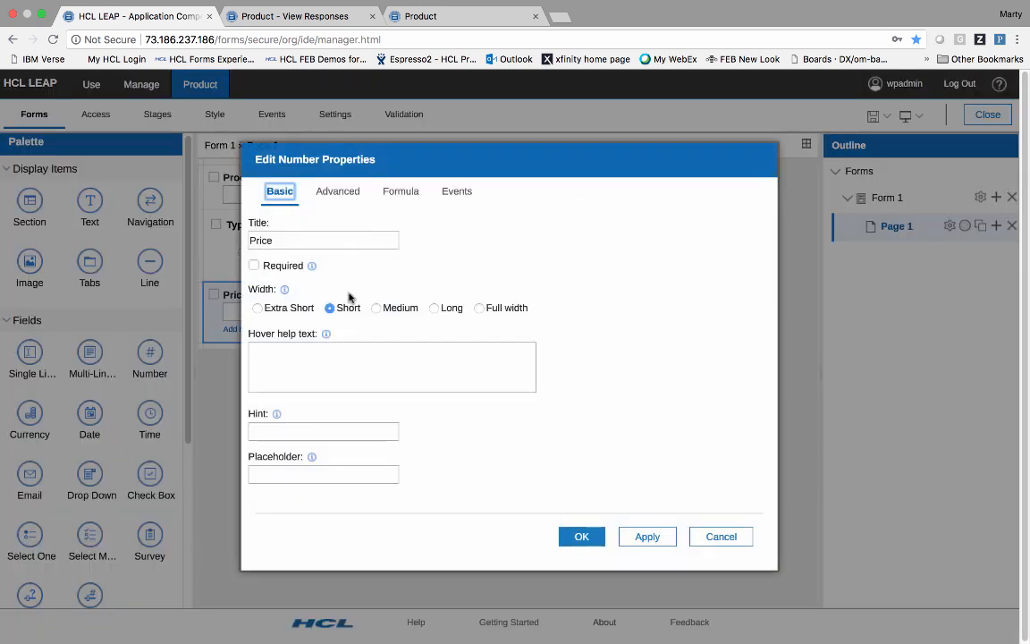
pyautogui.click(339, 194)
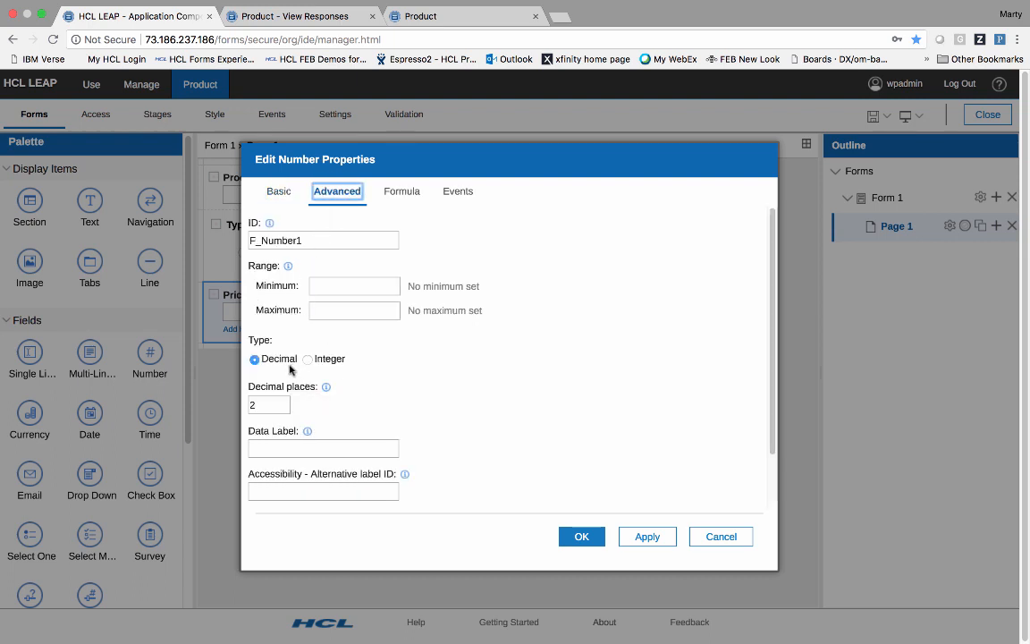
pyautogui.click(308, 360)
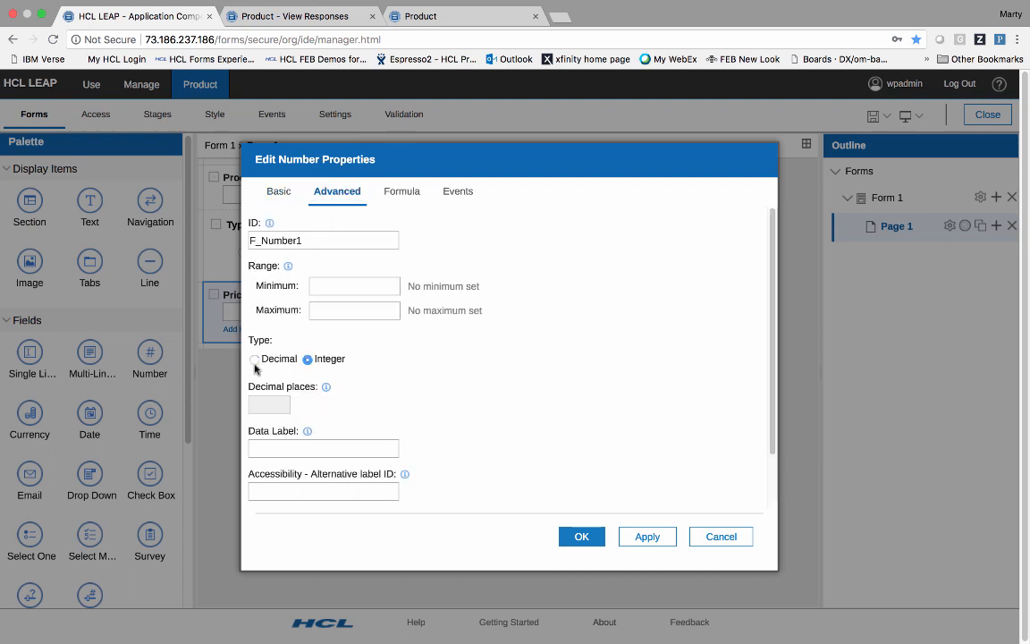
pyautogui.click(582, 536)
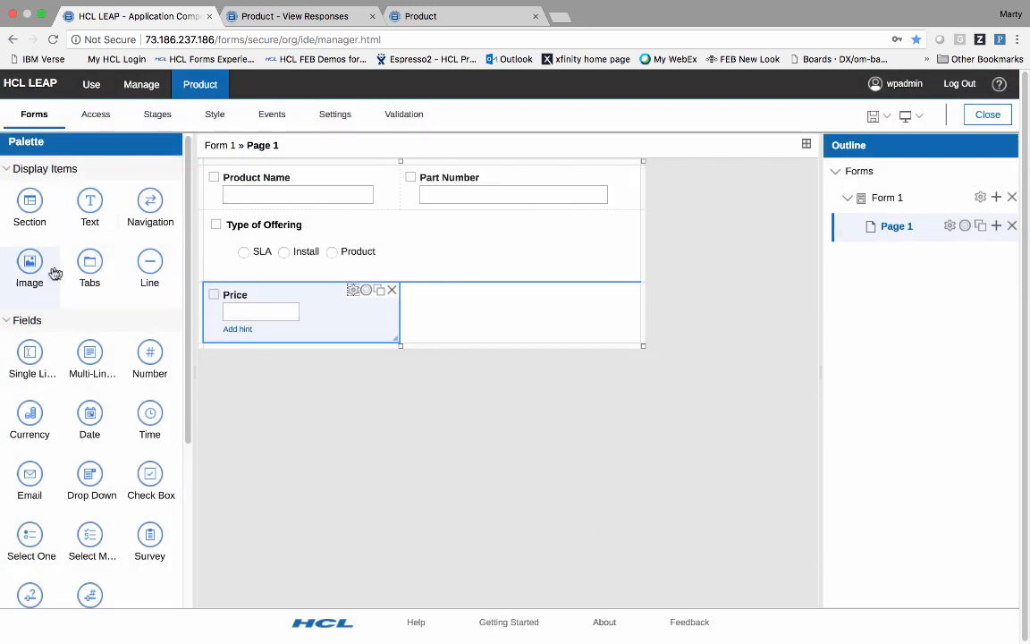
# Add an Image item above Product Name and assign it the HCL LEAP "Lightweight Enterprise Apps" logo from the asset picker.
pyautogui.moveTo(29, 271); pyautogui.dragTo(261, 163)
pyautogui.click(370, 242)
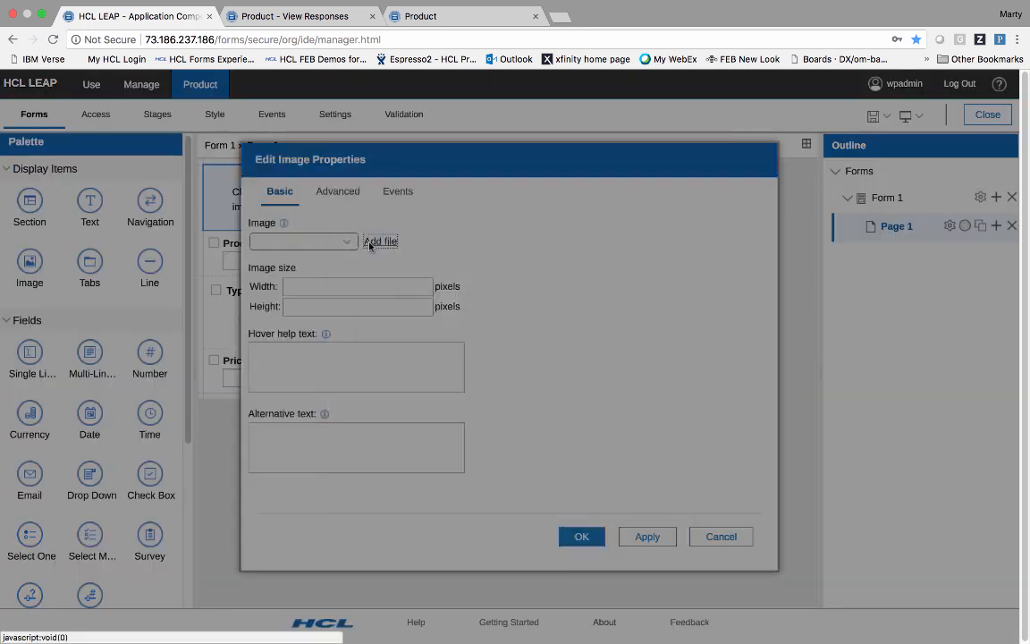
pyautogui.click(380, 264)
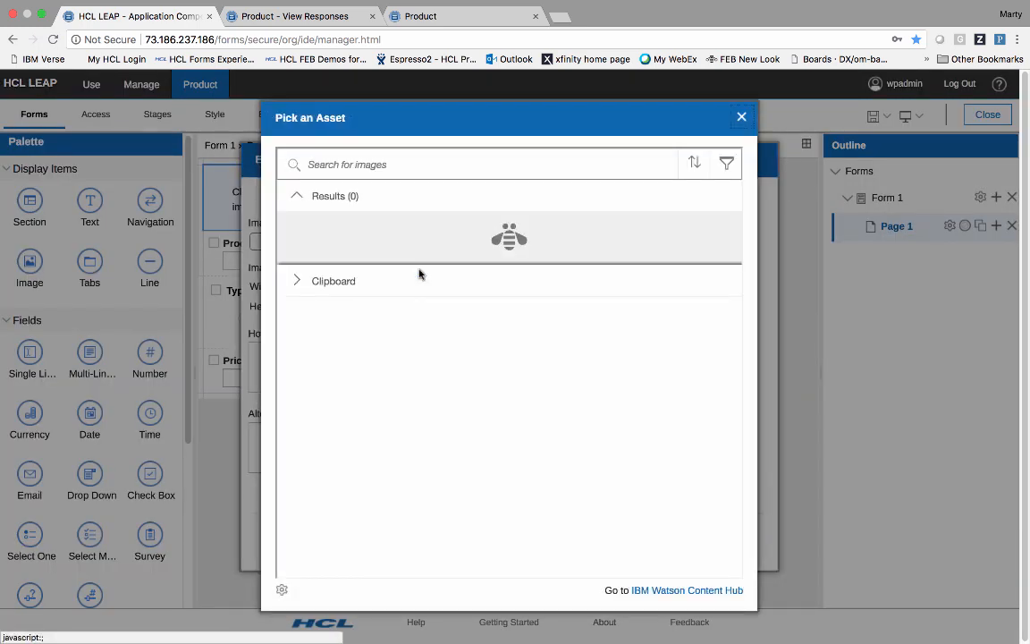
pyautogui.moveTo(421, 273)
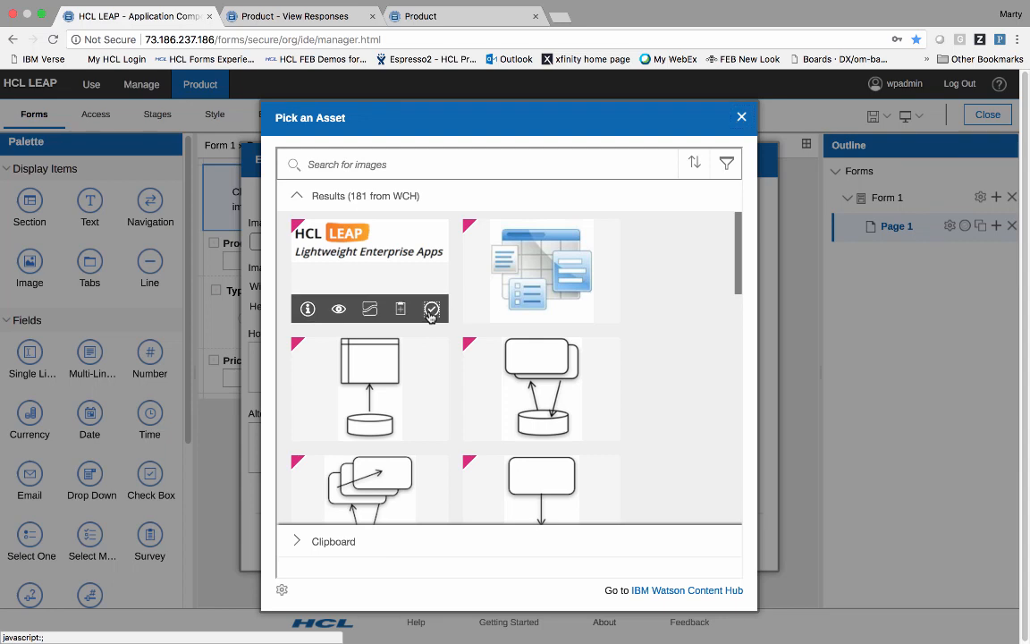
pyautogui.click(431, 309)
pyautogui.click(572, 494)
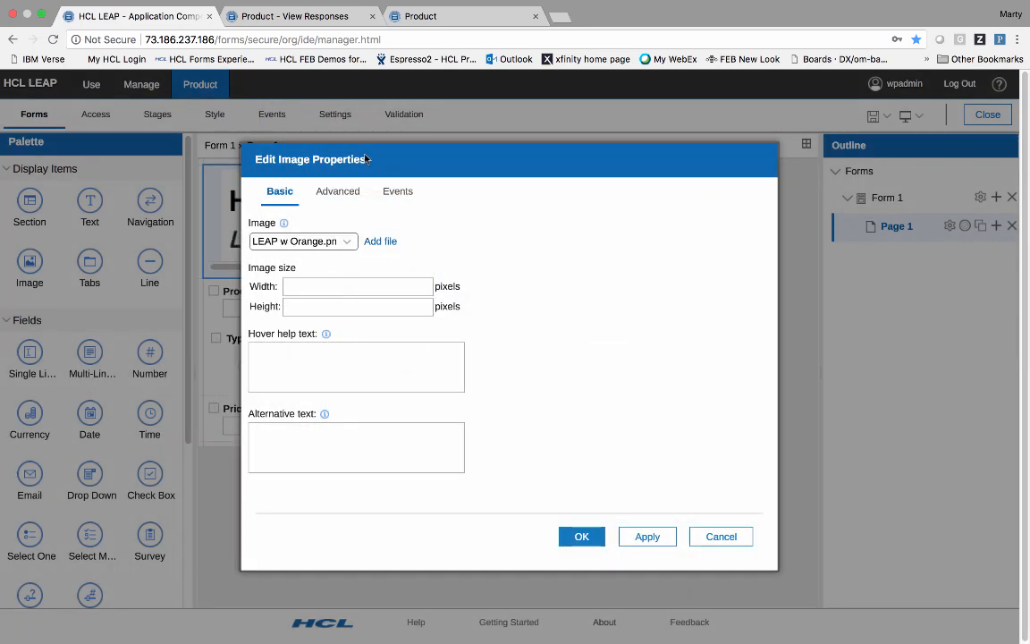
# Set the logo image's width to 200 pixels.
pyautogui.moveTo(366, 159); pyautogui.dragTo(522, 208)
pyautogui.click(455, 337)
pyautogui.write('200')
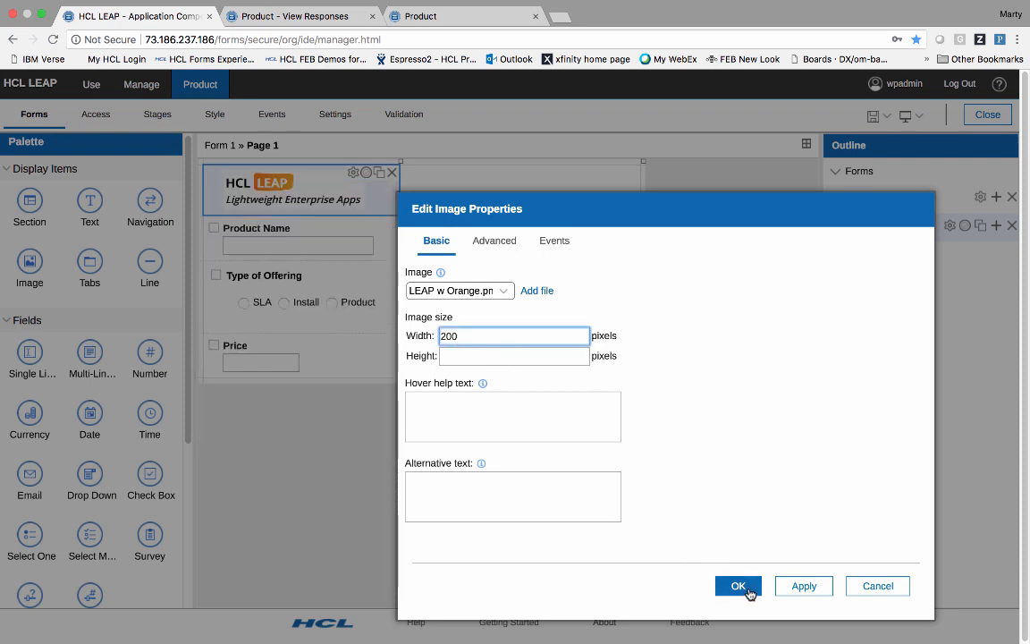
pyautogui.click(739, 587)
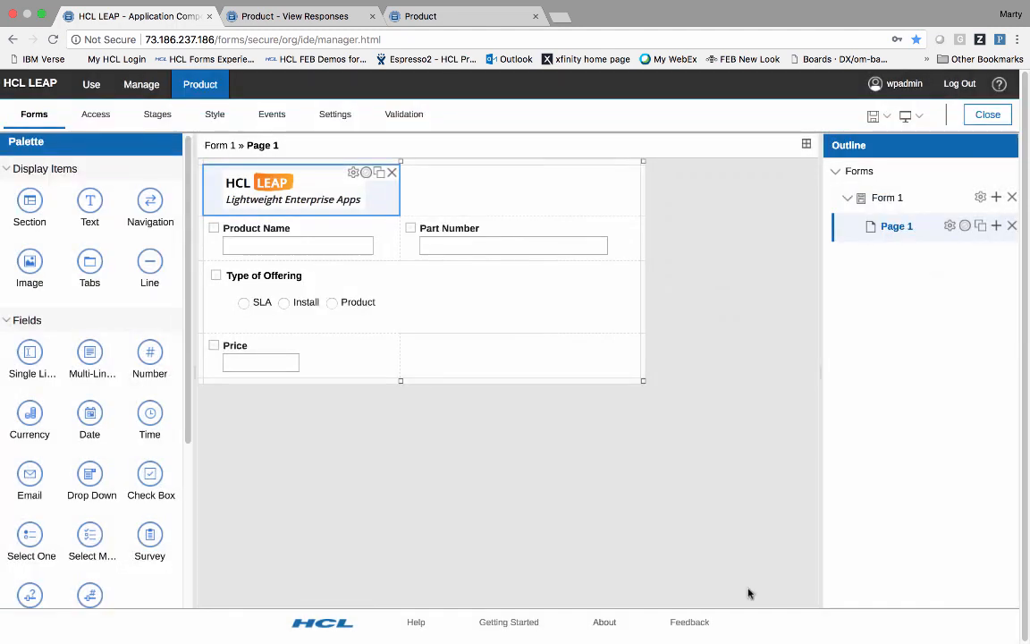
# Preview the Product form in the browser and save the application.
pyautogui.click(905, 118)
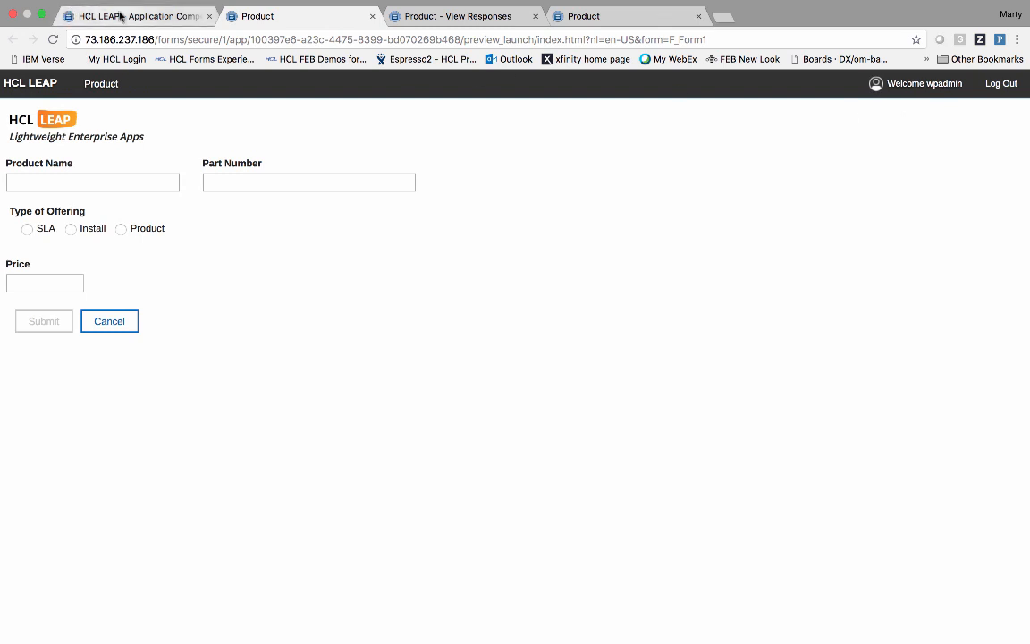
pyautogui.click(154, 16)
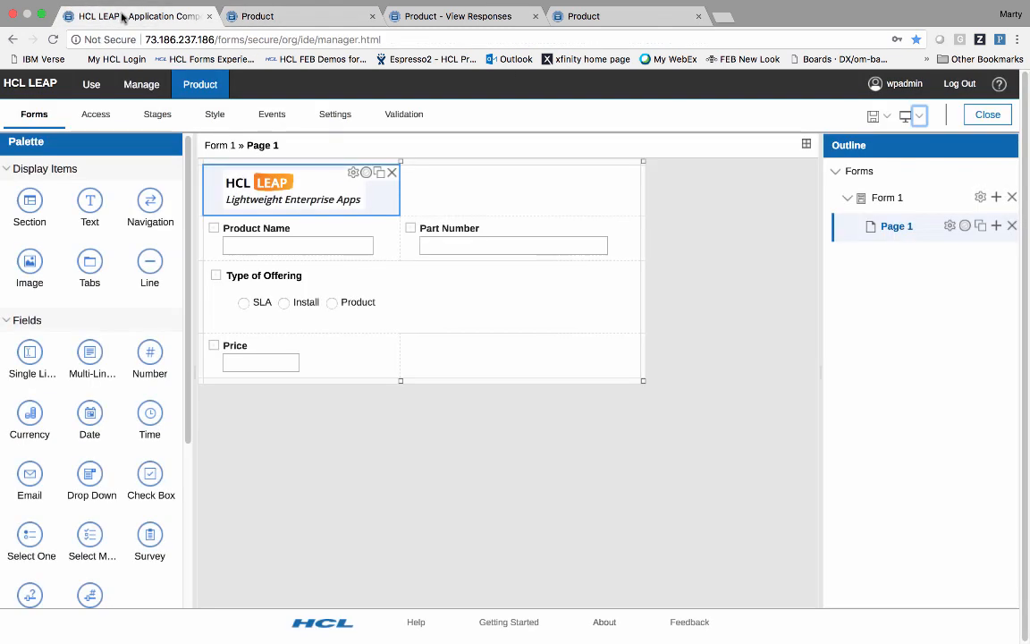
pyautogui.click(873, 116)
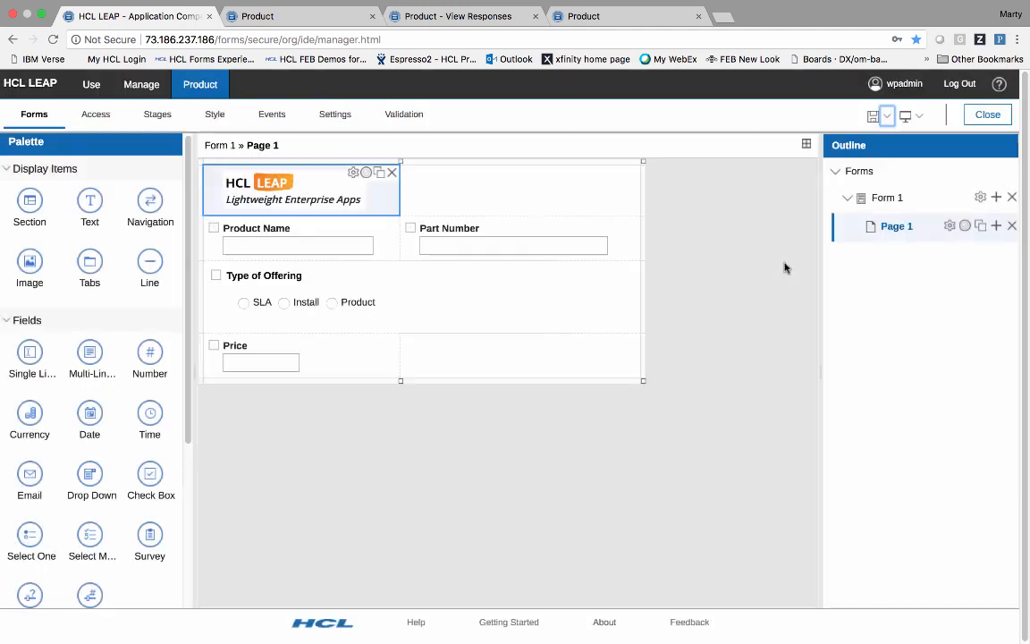
# Deploy the Product application from the application manager without a deployment period or email notifications.
pyautogui.click(140, 85)
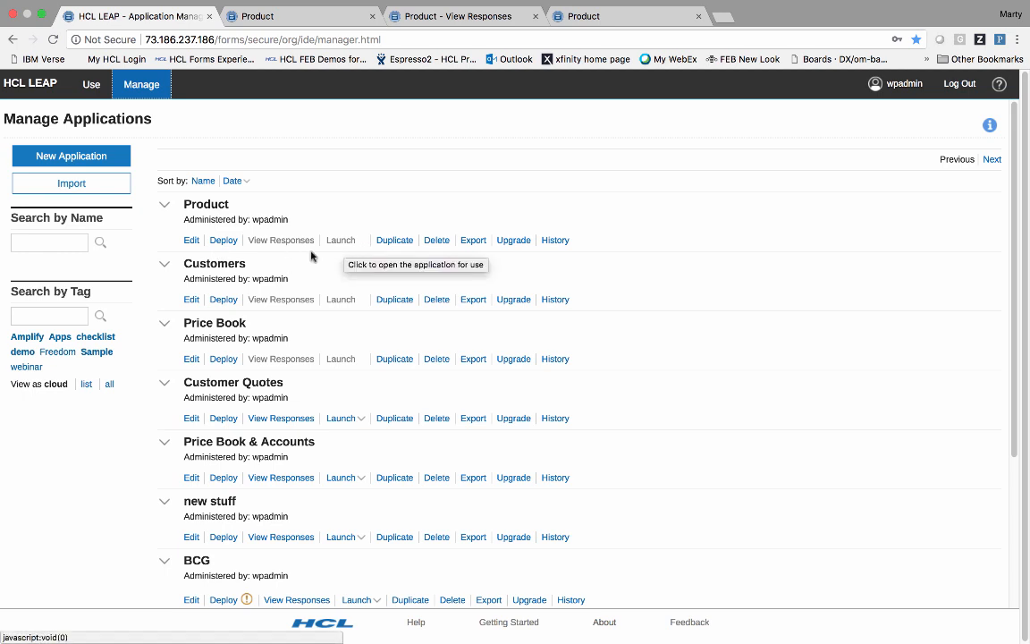
pyautogui.click(222, 243)
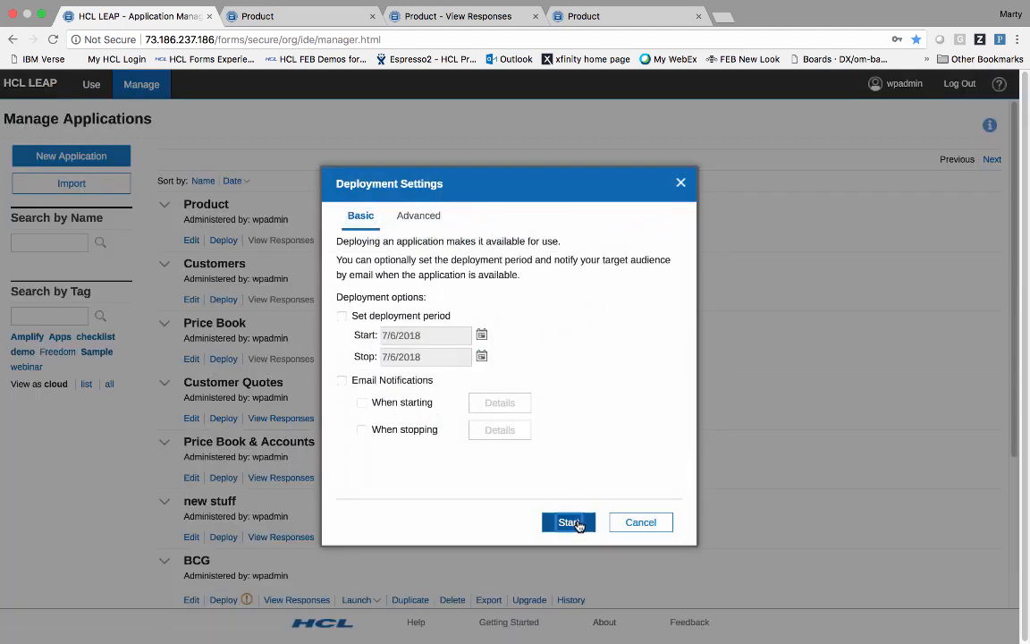
pyautogui.click(578, 524)
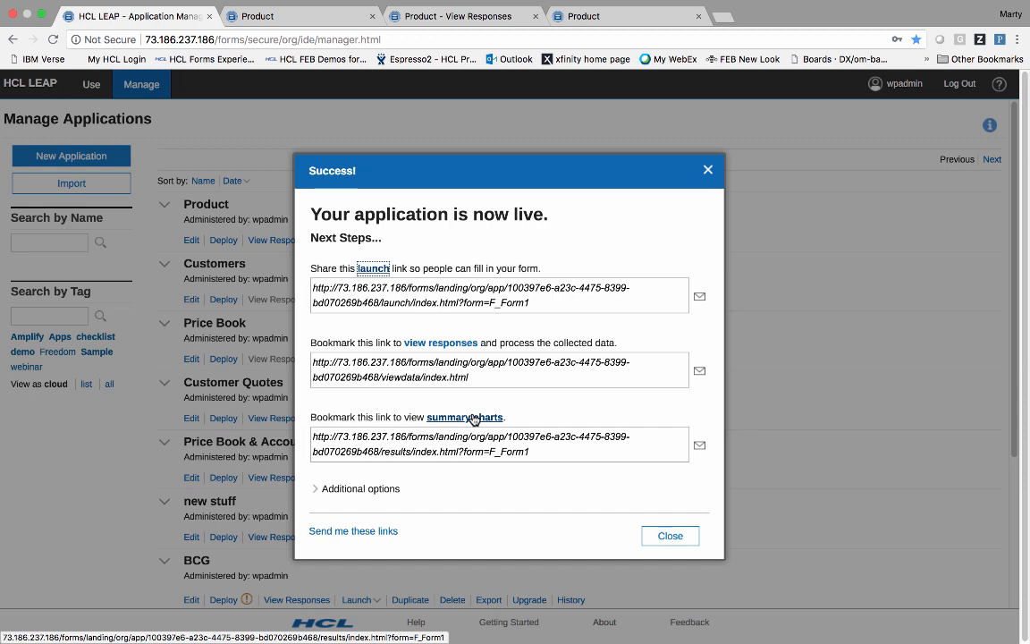
# Examine the deployed application's additional options for embedding the form and summary charts, and close the deployment summary.
pyautogui.click(348, 488)
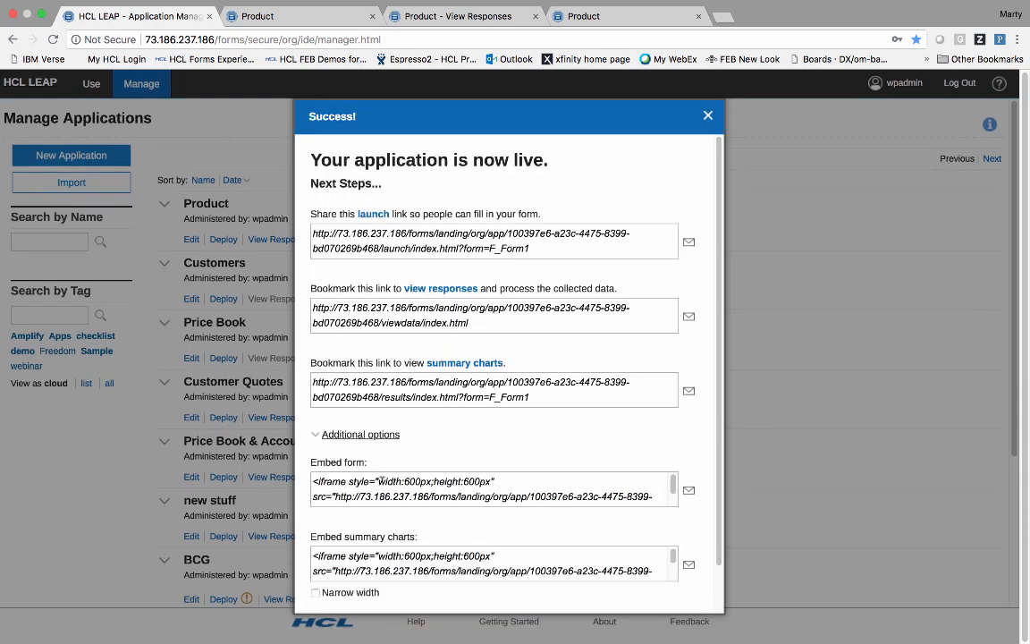
pyautogui.scroll(-3, 626, 505)
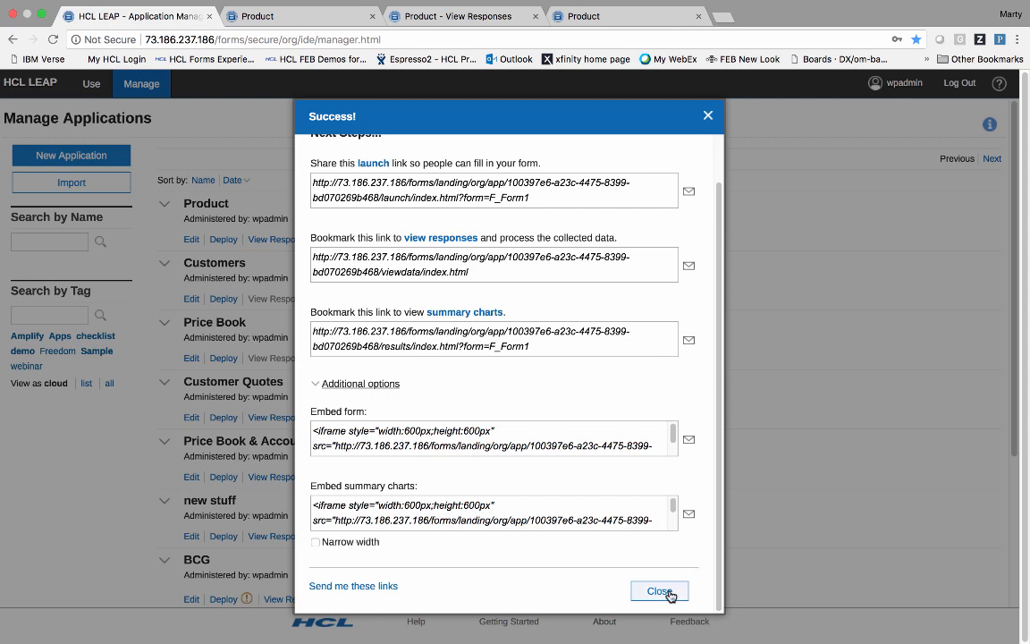
pyautogui.click(666, 592)
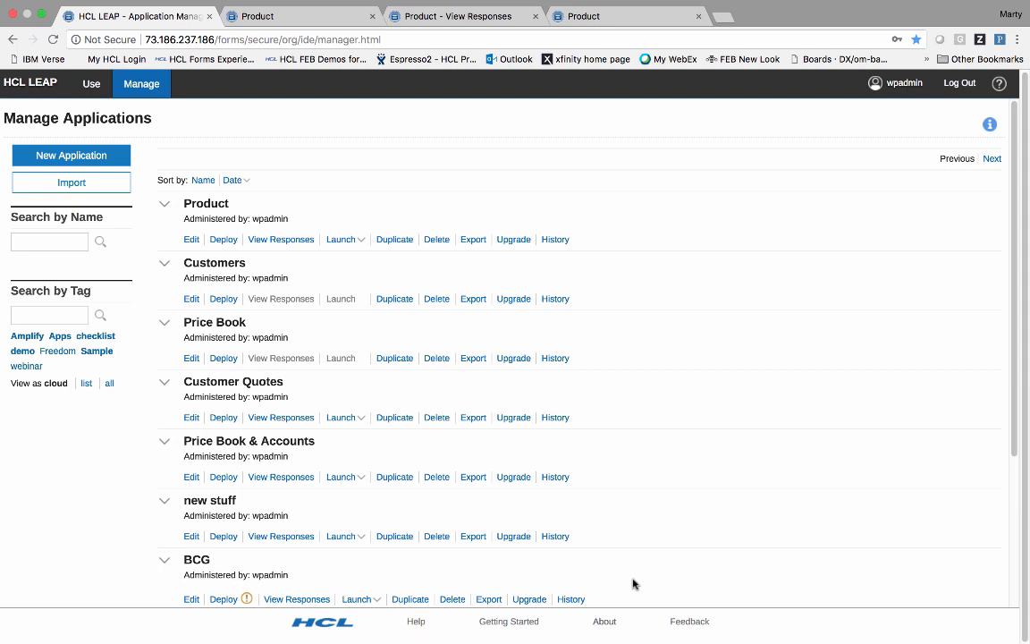
# Launch the Product form and submit an entry with name Widget, part number 3`3`3f, offering type SLA and price 32323.
pyautogui.click(341, 238)
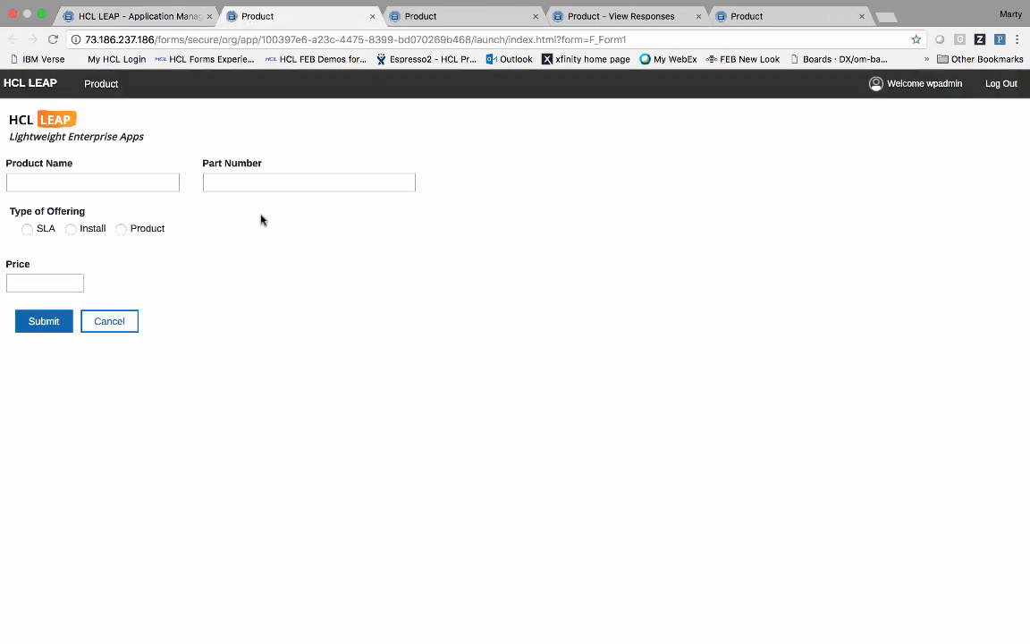
pyautogui.click(98, 185)
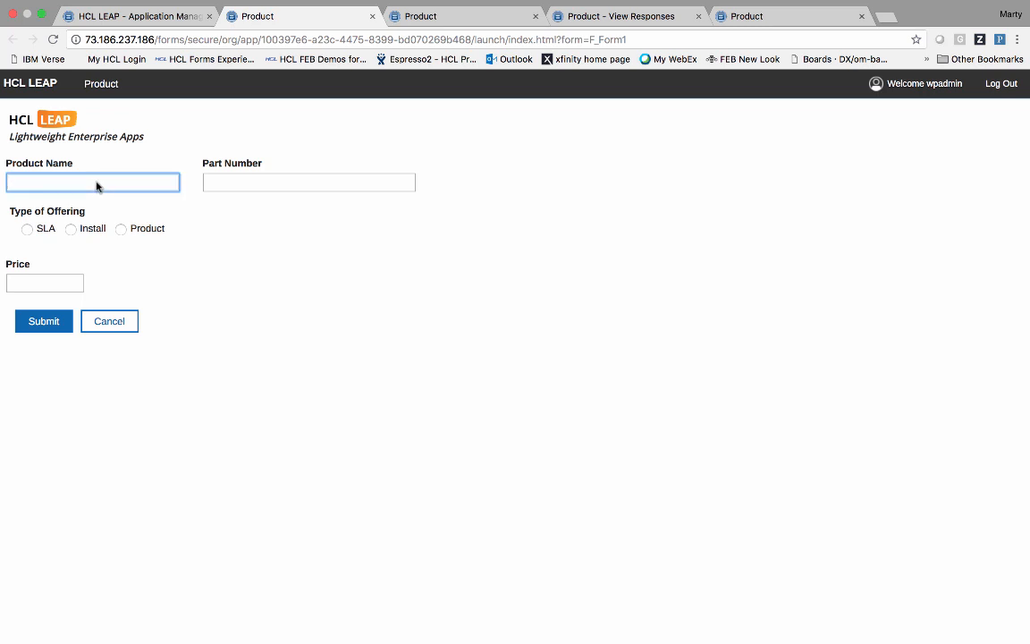
pyautogui.write('Widget')
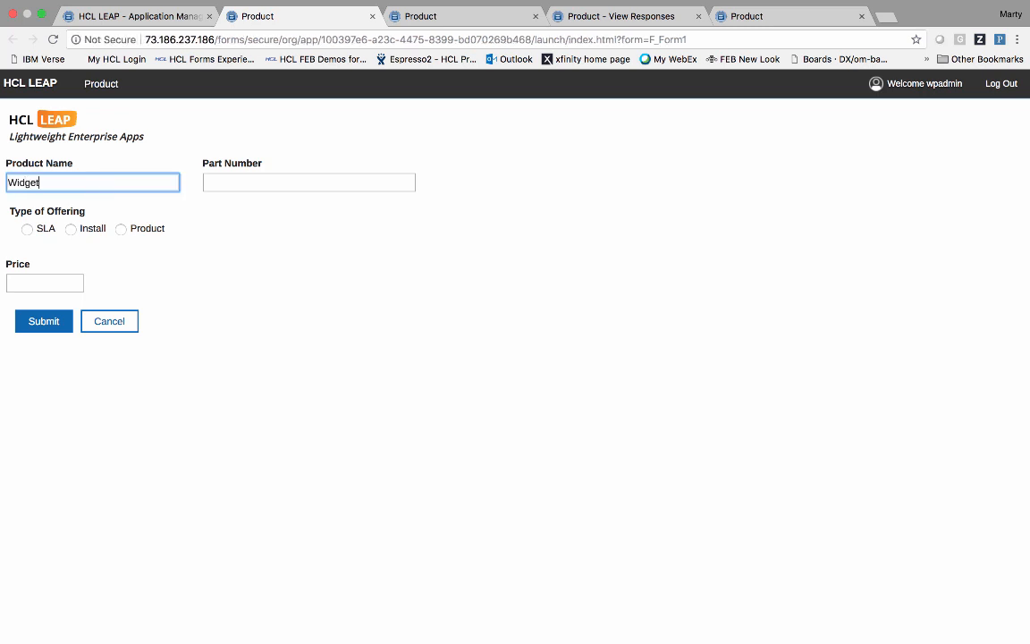
pyautogui.click(237, 184)
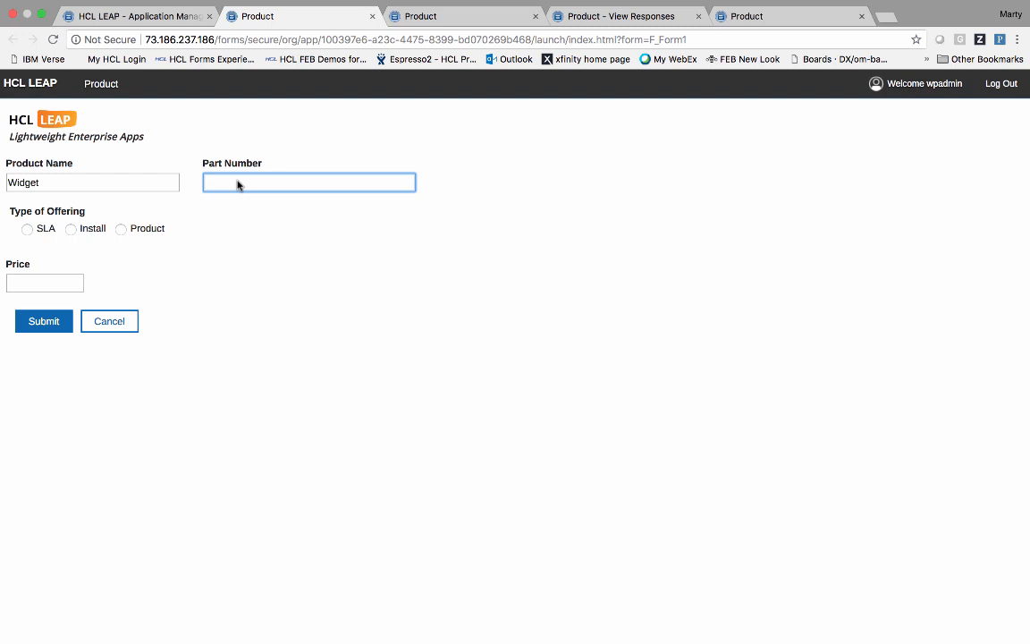
pyautogui.write('3`3`3f')
pyautogui.click(26, 229)
pyautogui.click(52, 284)
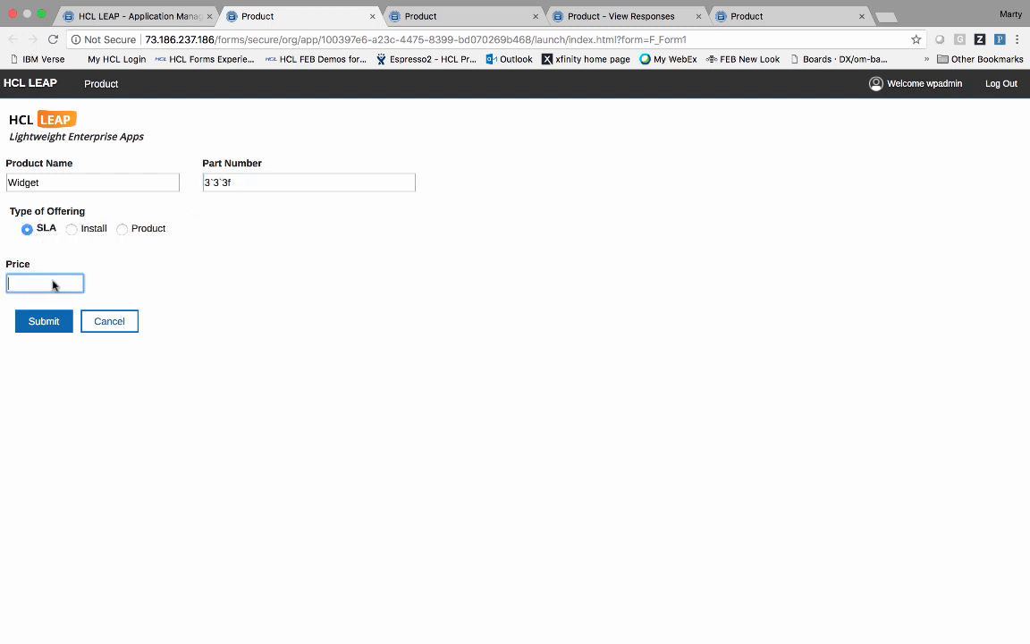
pyautogui.write('32323')
pyautogui.click(59, 323)
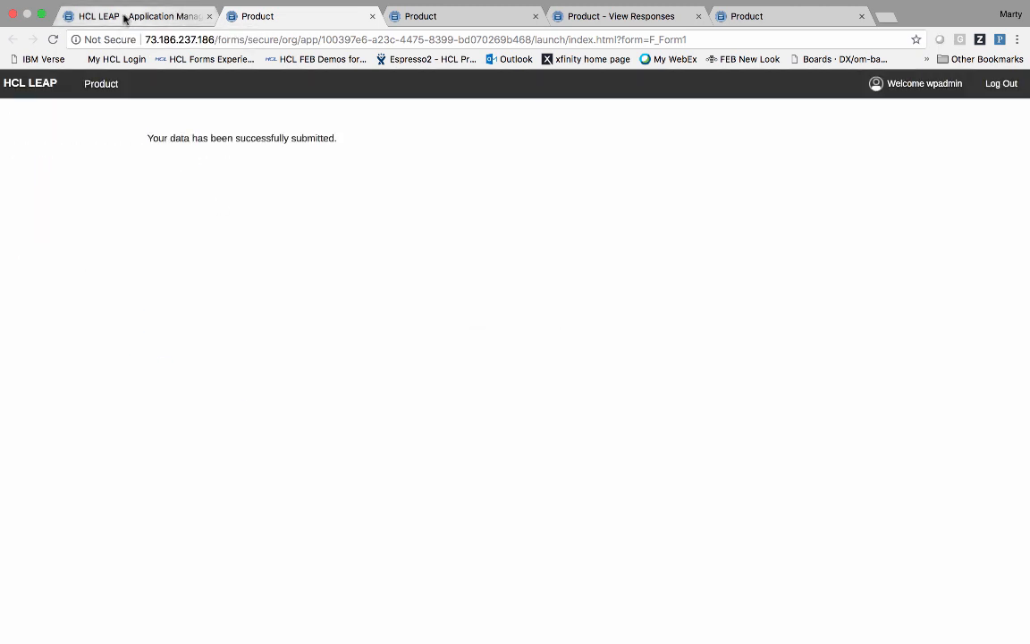
# Open the Product application's responses from the application manager and look over the submitted record's columns.
pyautogui.click(126, 17)
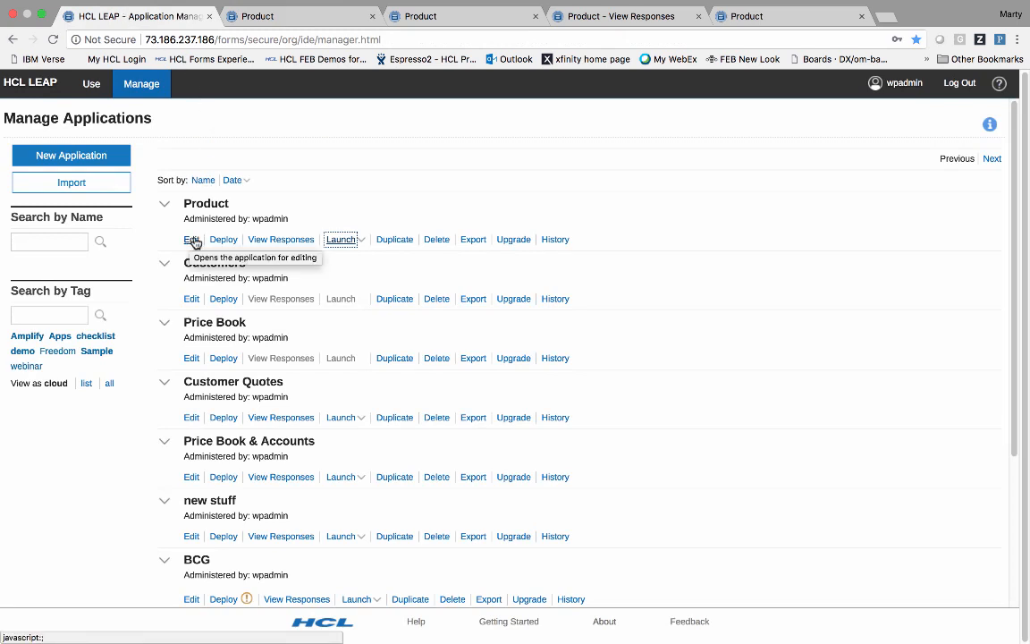
pyautogui.click(281, 240)
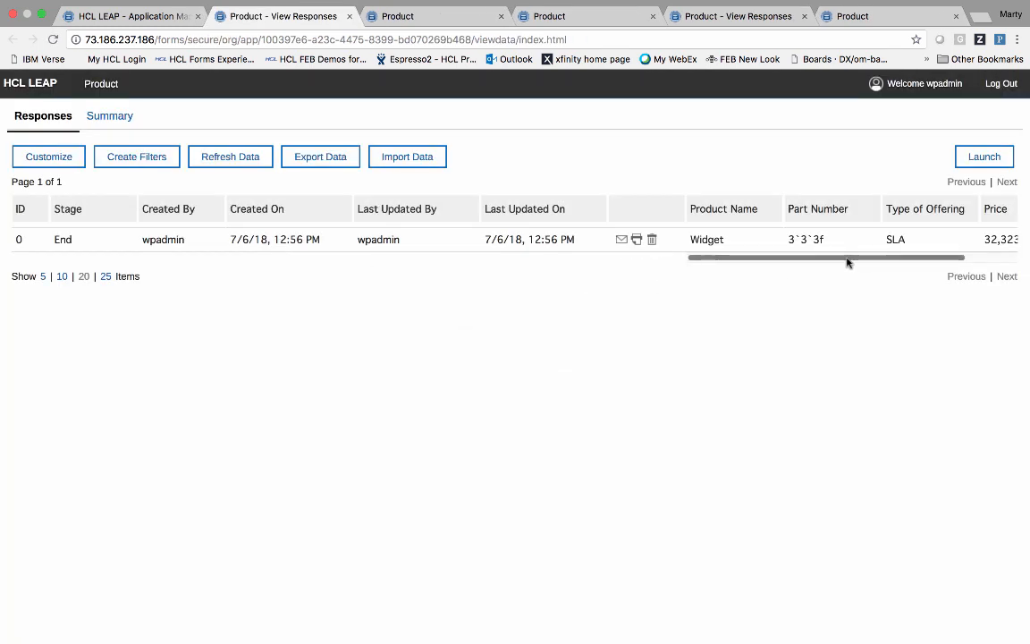
pyautogui.moveTo(840, 260)
pyautogui.mouseDown()
pyautogui.moveTo(904, 261)
pyautogui.moveTo(821, 262)
pyautogui.mouseUp()
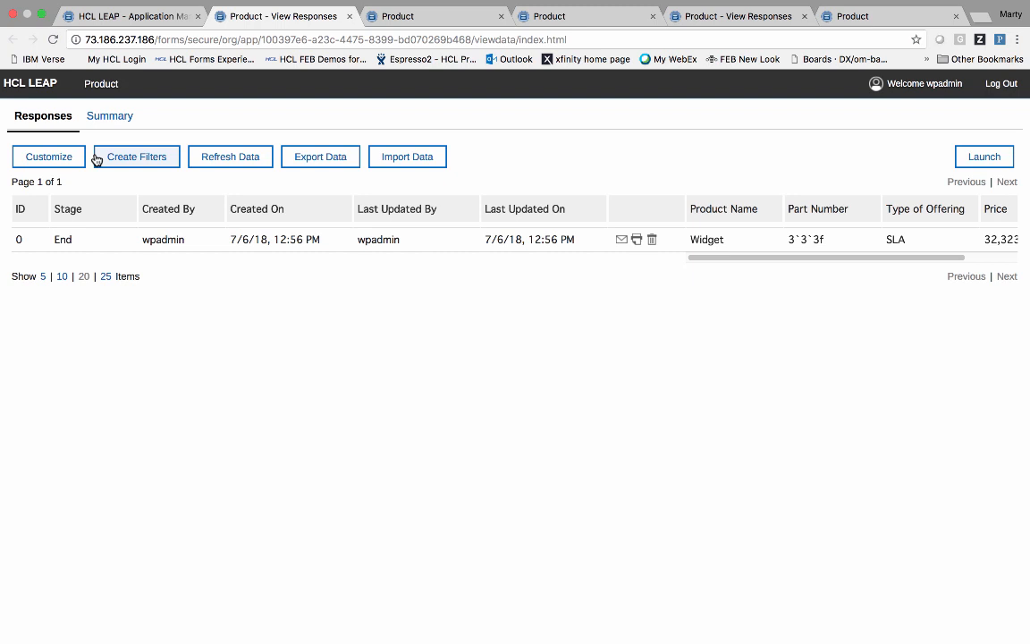
# Customize the responses view to hide all submission-specific columns.
pyautogui.click(65, 161)
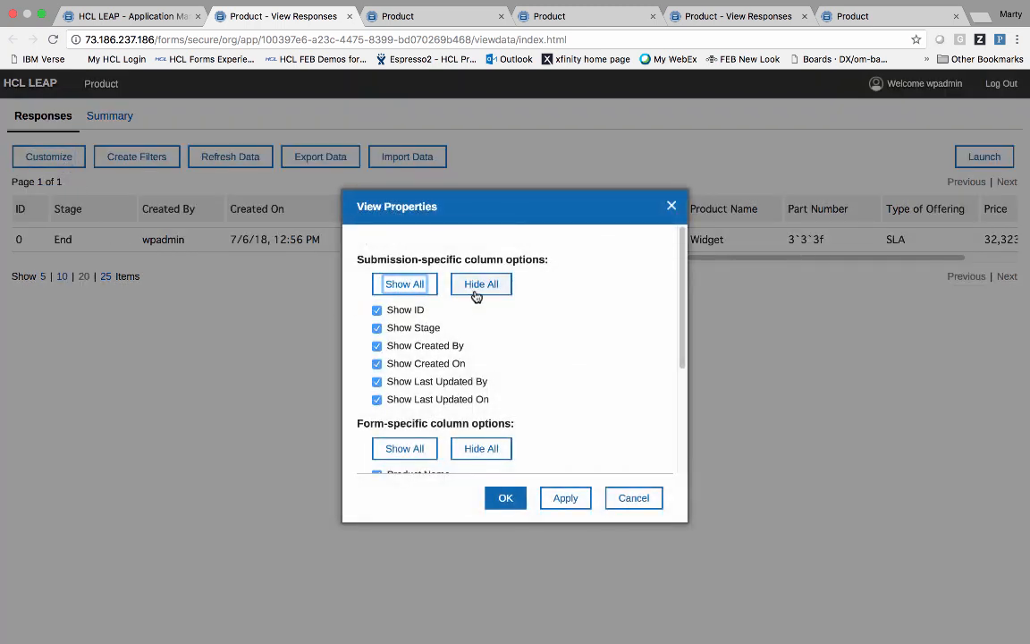
pyautogui.click(479, 285)
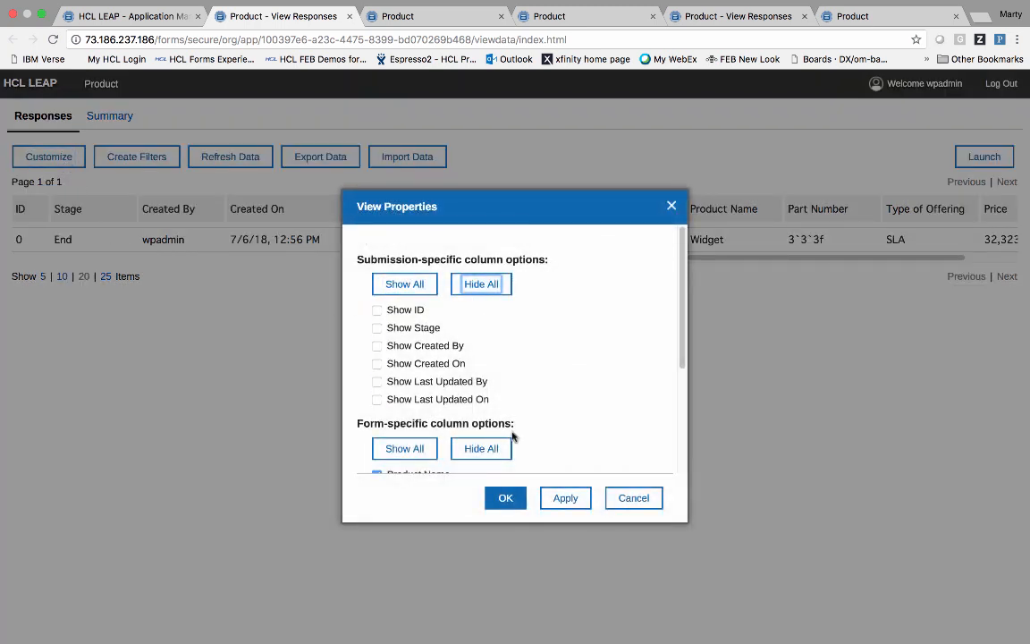
pyautogui.click(504, 498)
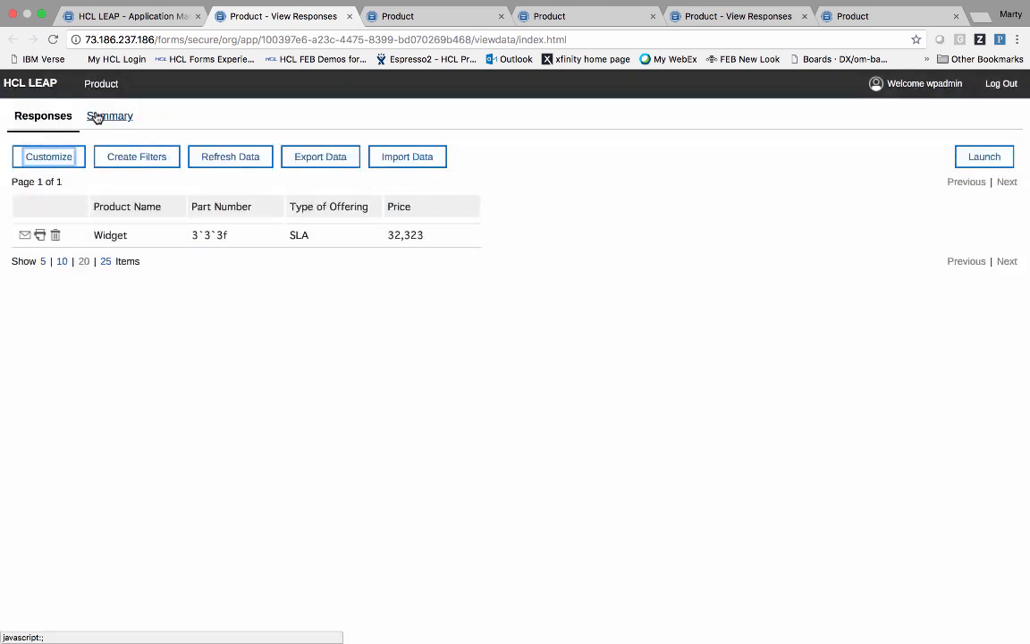
# Examine the summary charts for Type of Offering and Price, and return through the responses to the application manager.
pyautogui.click(102, 116)
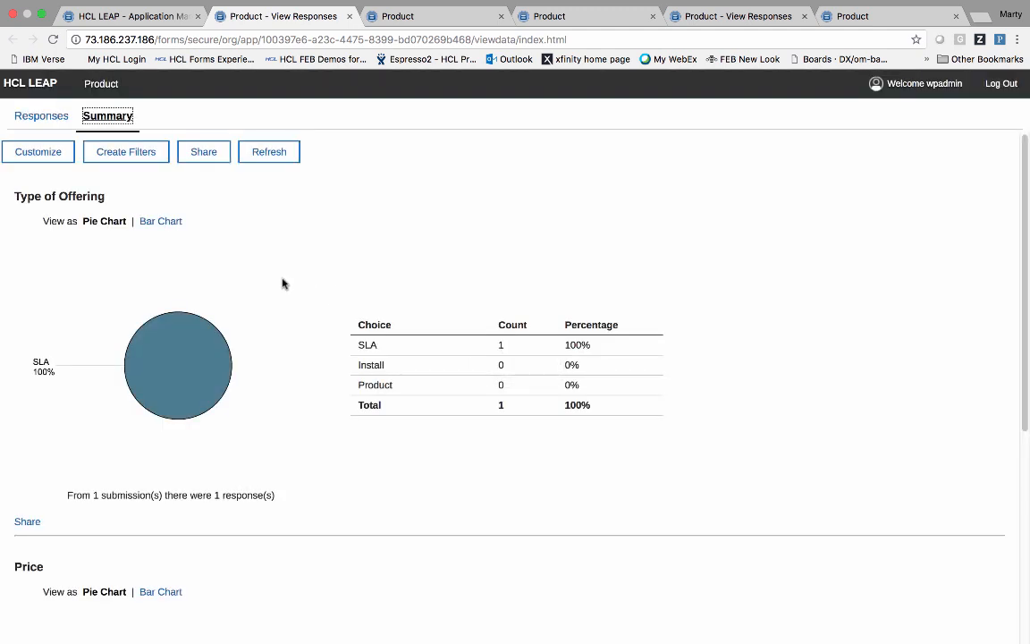
pyautogui.scroll(-4, 282, 284)
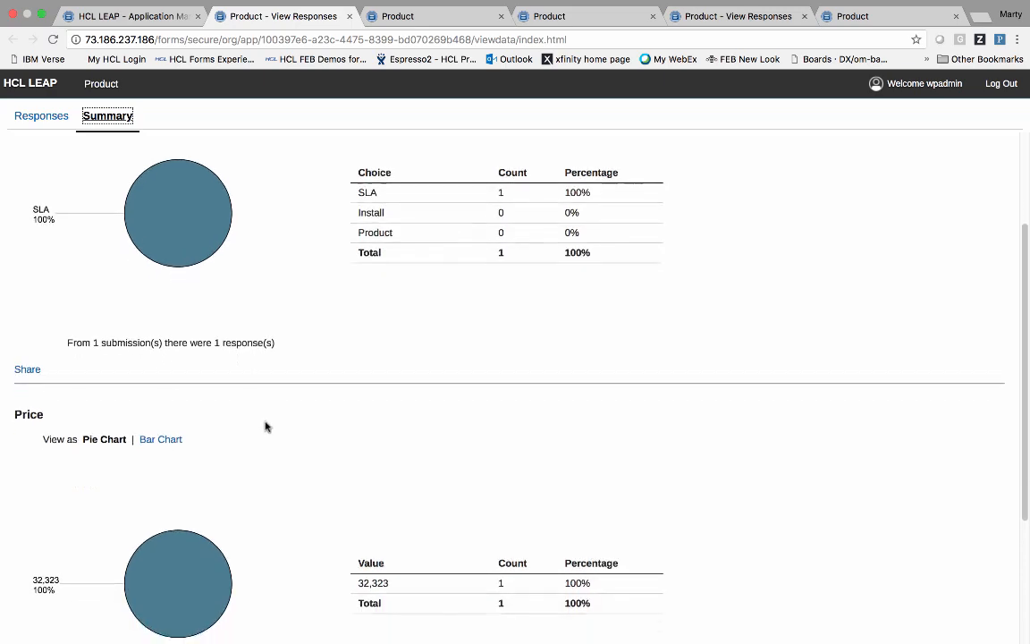
pyautogui.scroll(3, 200, 438)
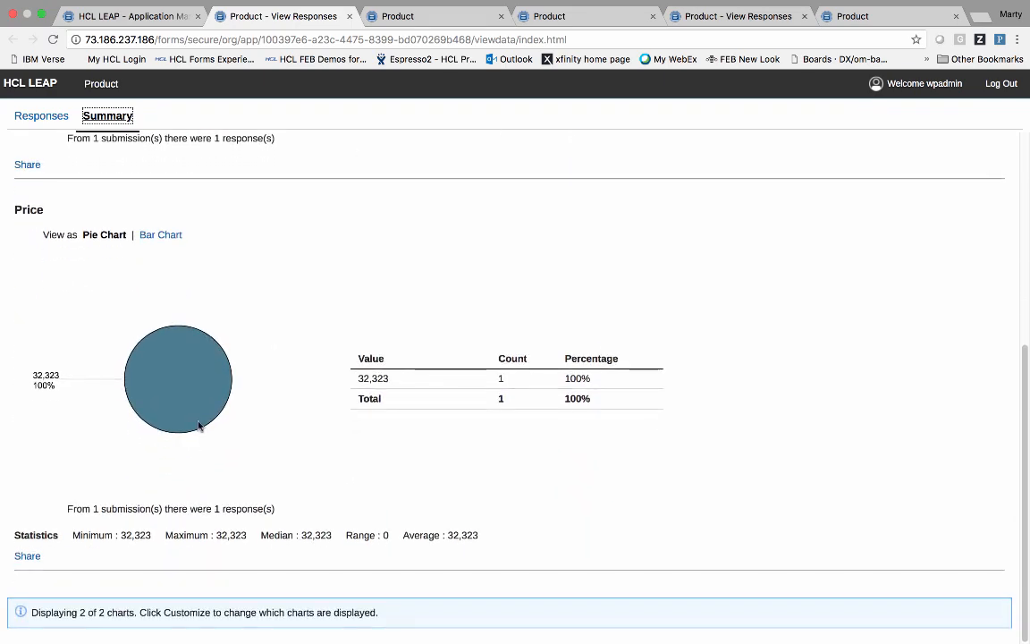
pyautogui.scroll(2, 187, 218)
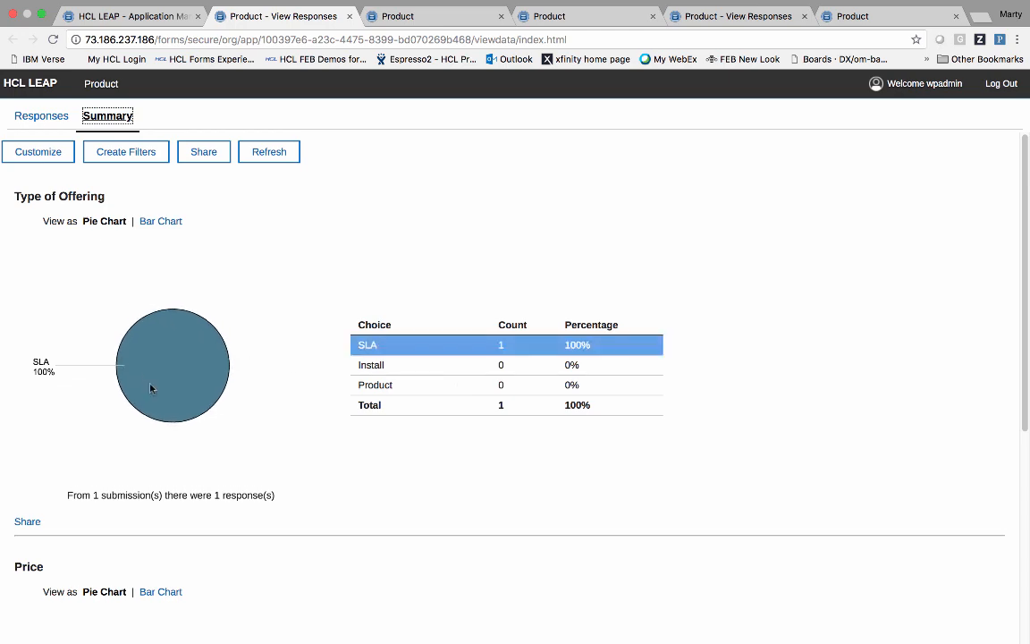
pyautogui.scroll(-1, 314, 423)
pyautogui.scroll(-4, 193, 426)
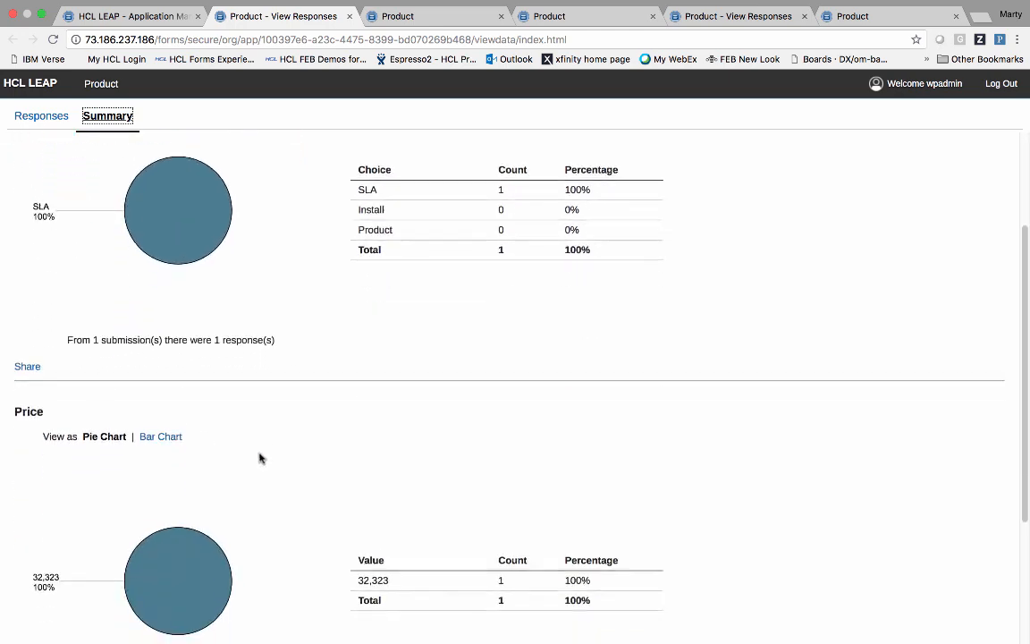
pyautogui.scroll(4, 265, 345)
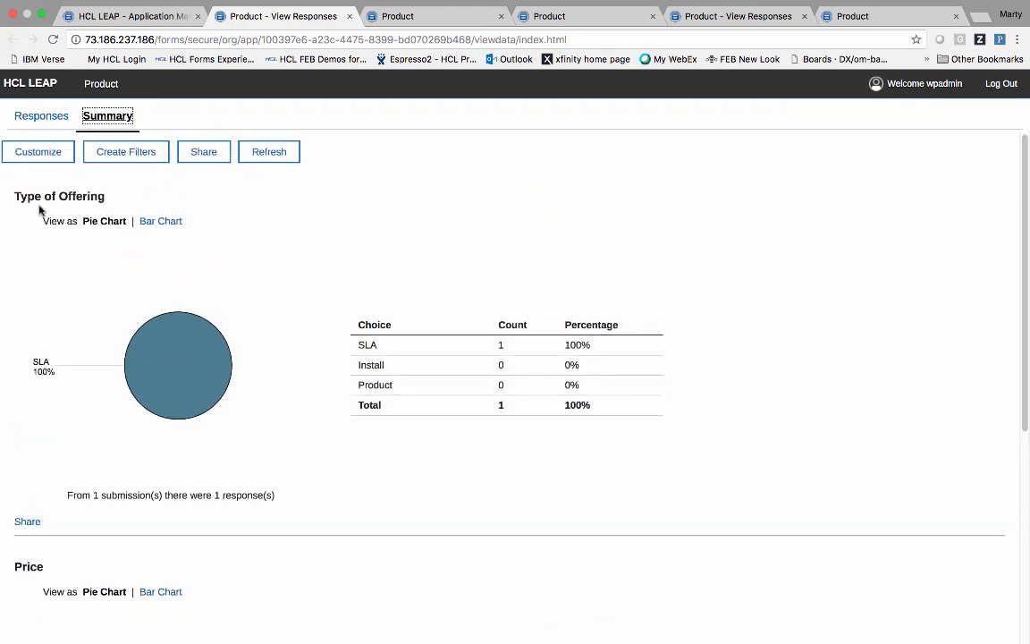
pyautogui.click(29, 117)
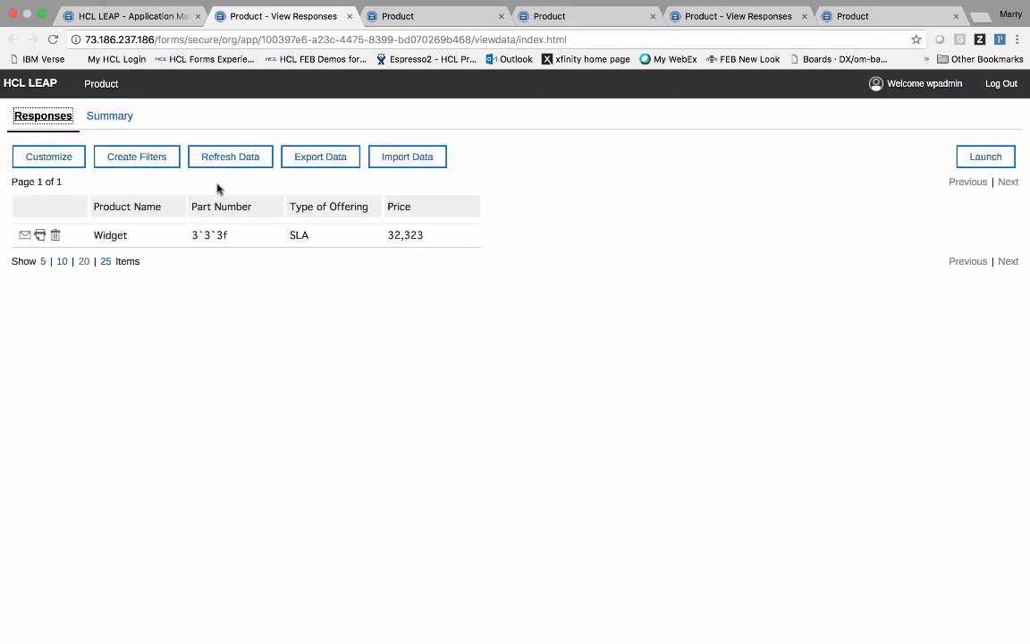
pyautogui.click(134, 18)
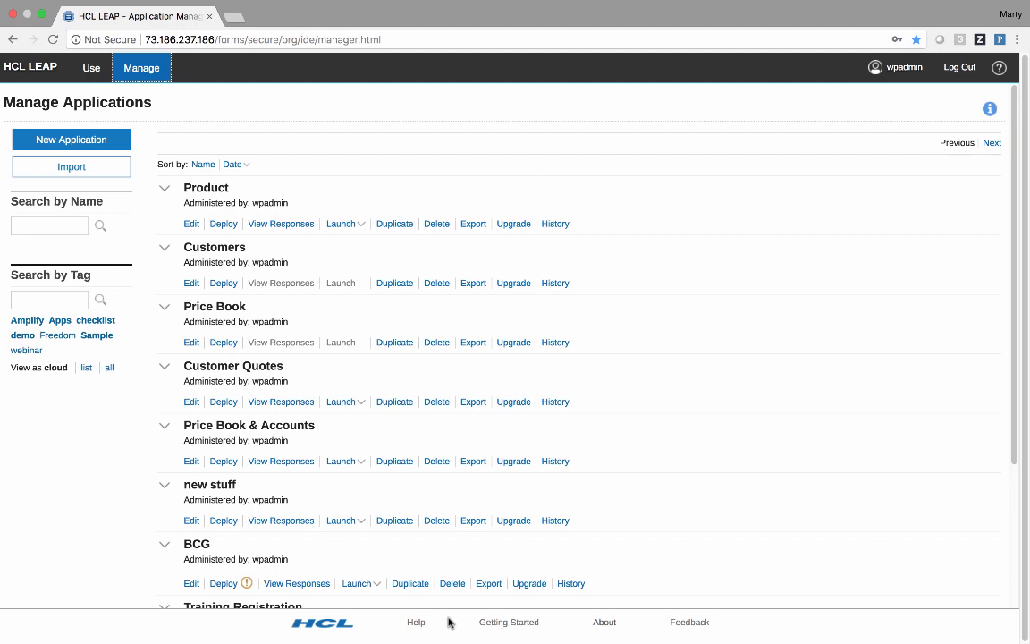
# Open the deployed Product application for editing and duplicate Page 1, naming the copy Page 2.
pyautogui.click(192, 226)
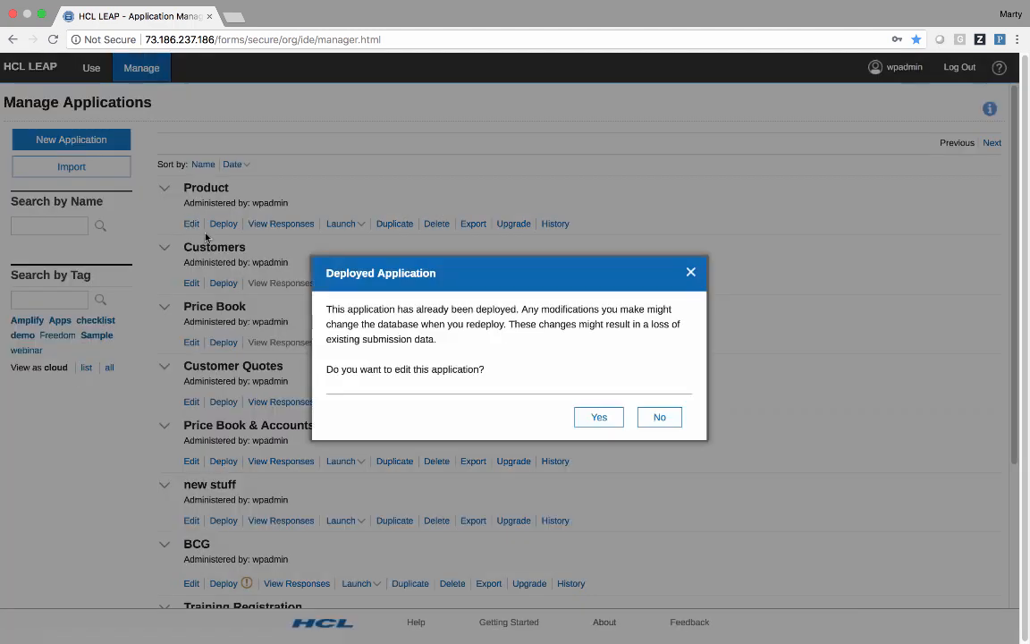
pyautogui.click(596, 418)
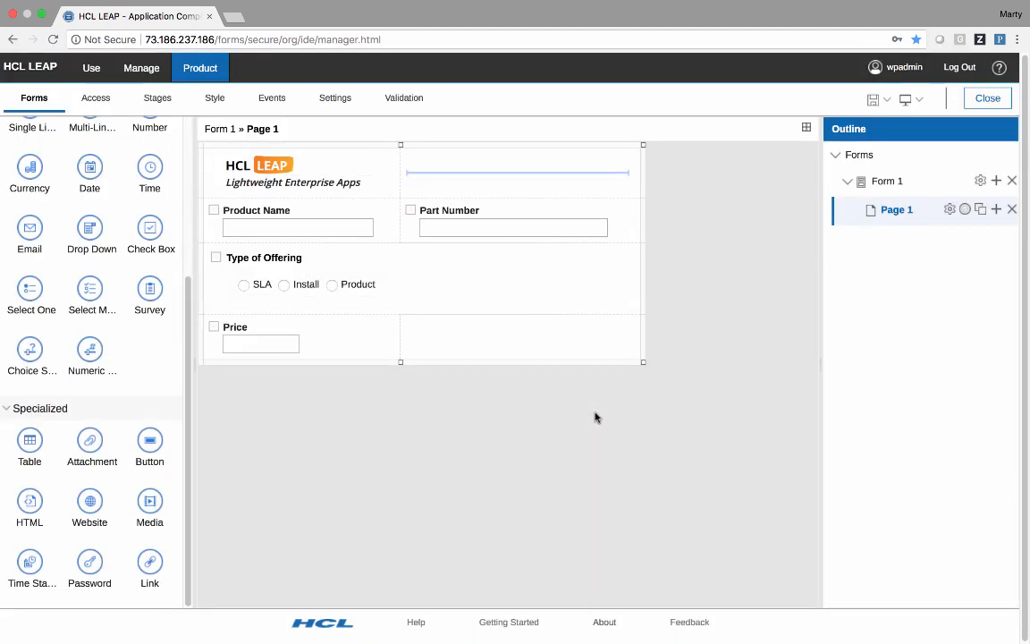
pyautogui.click(981, 211)
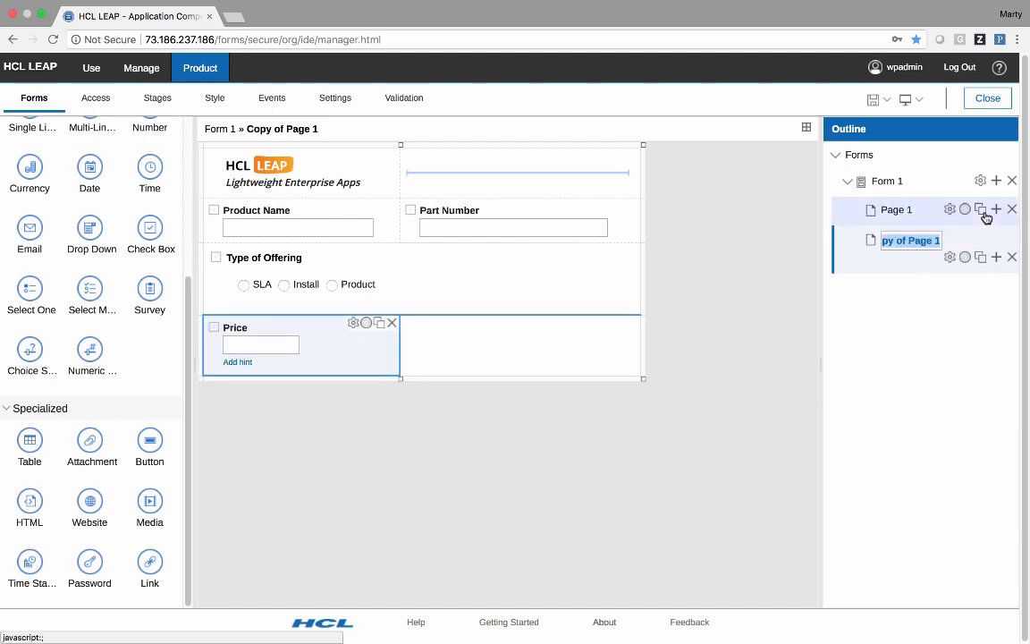
pyautogui.write('Page 2')
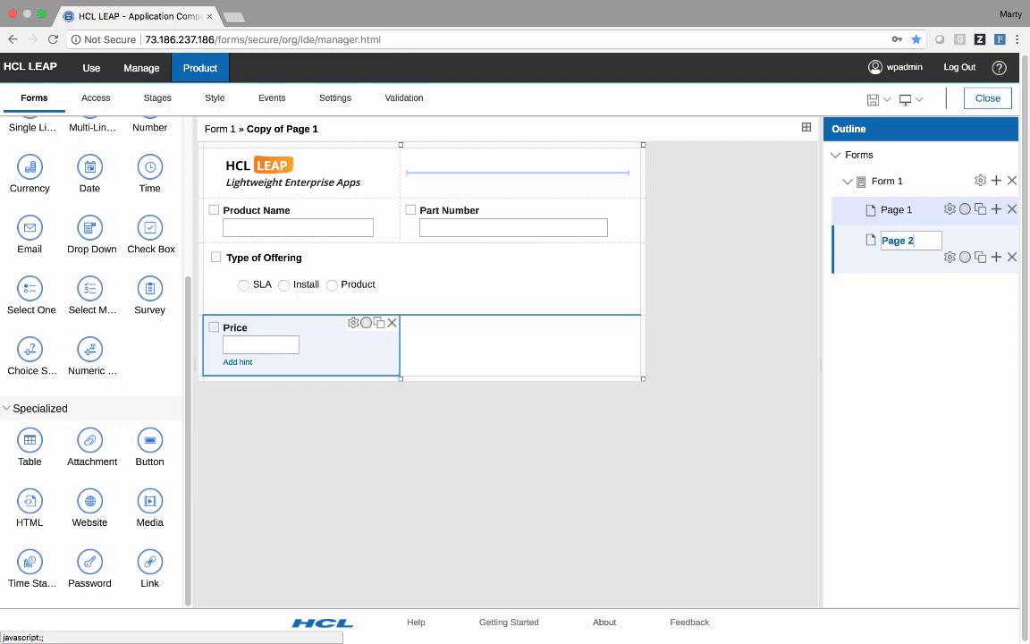
# Rename Form 1 in the outline as Products.
pyautogui.doubleClick(888, 185)
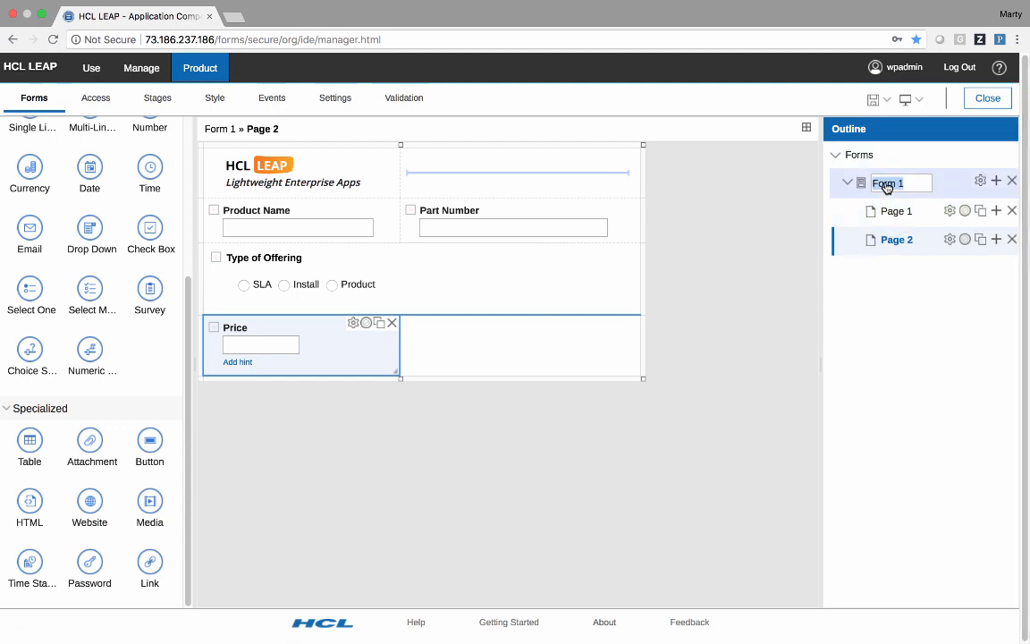
pyautogui.write('P')
pyautogui.write('roid')
pyautogui.write('ucts')
pyautogui.press('Return')
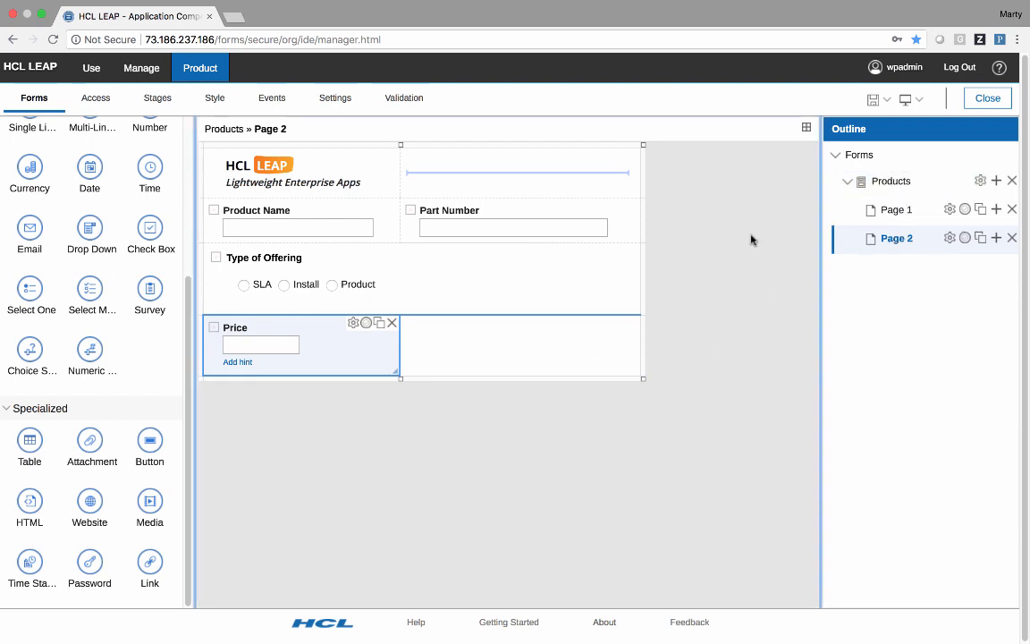
# Delete the Price, Type of Offering, Part Number and Product Name fields from Page 2, keeping the logo.
pyautogui.click(878, 211)
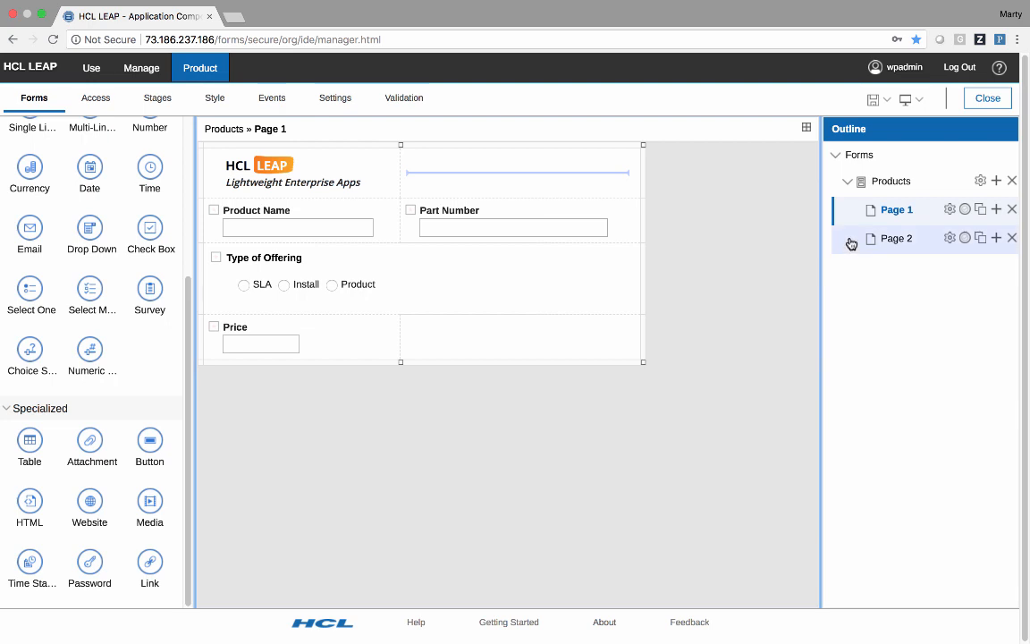
pyautogui.click(850, 238)
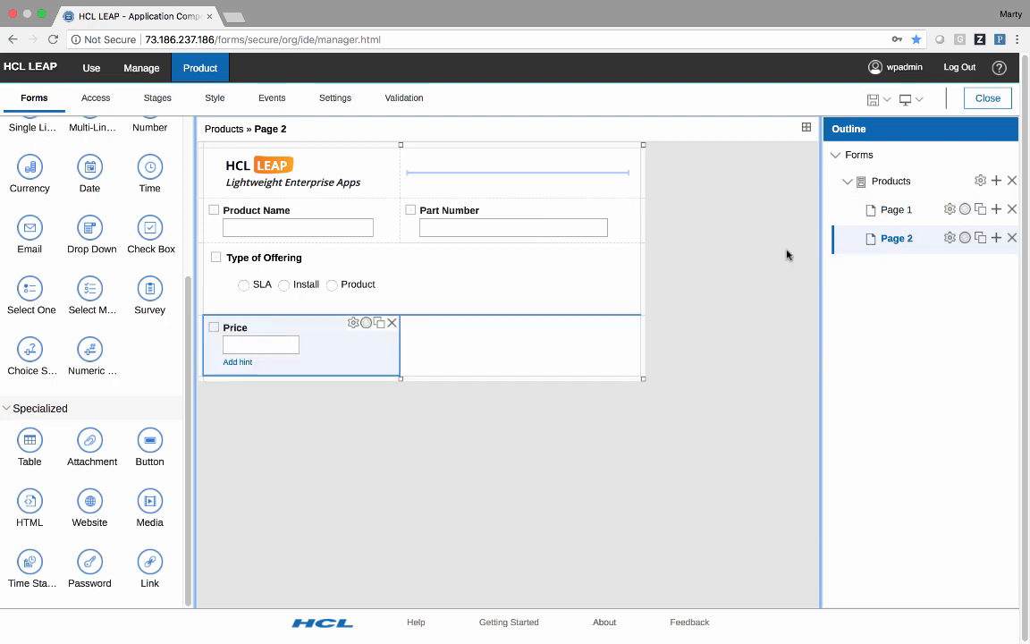
pyautogui.click(392, 323)
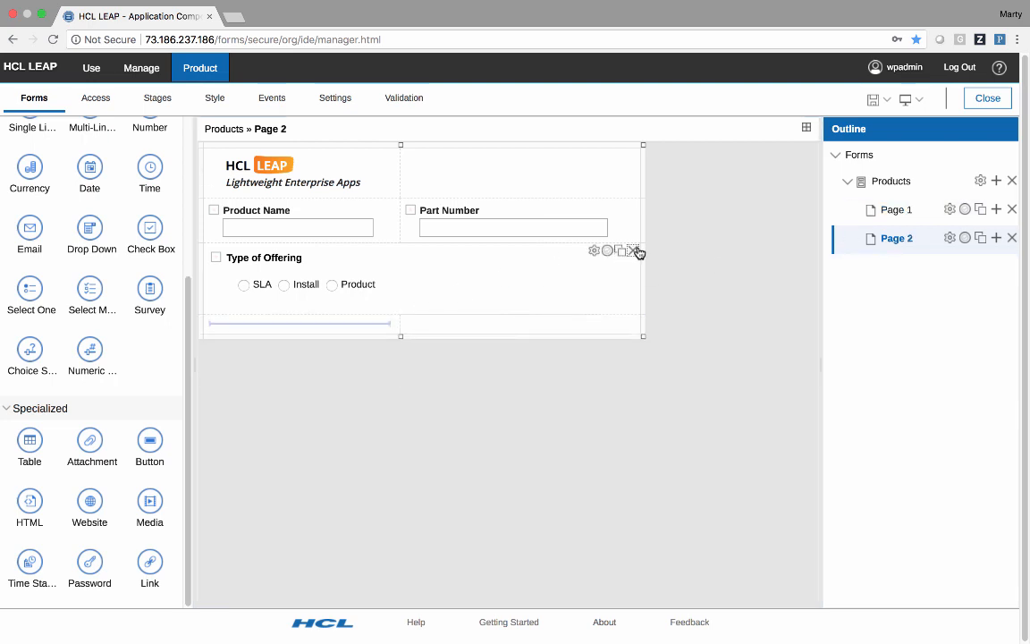
pyautogui.click(637, 252)
pyautogui.click(635, 205)
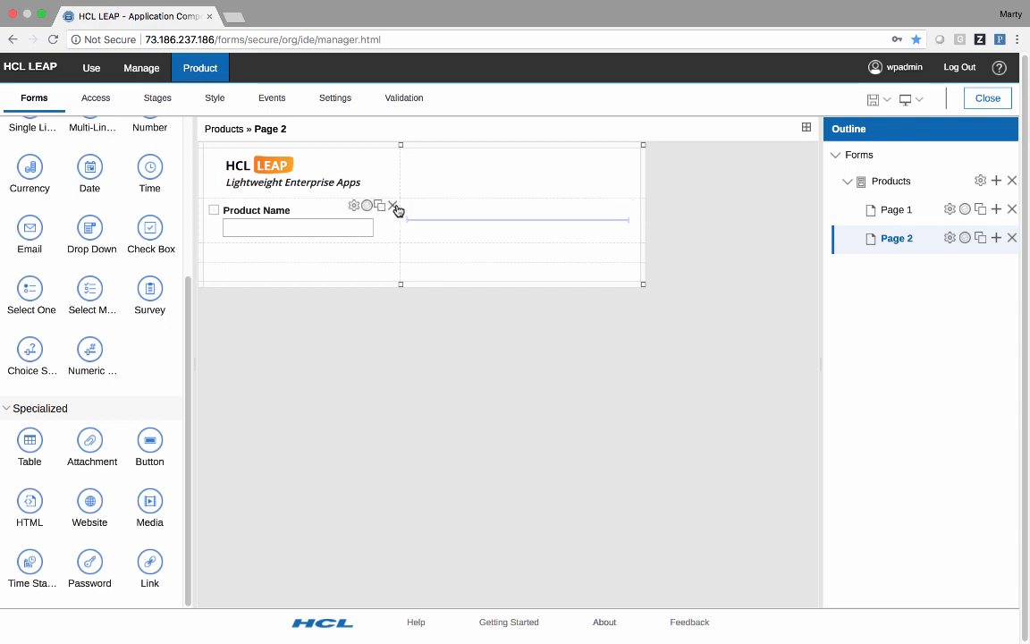
pyautogui.click(394, 207)
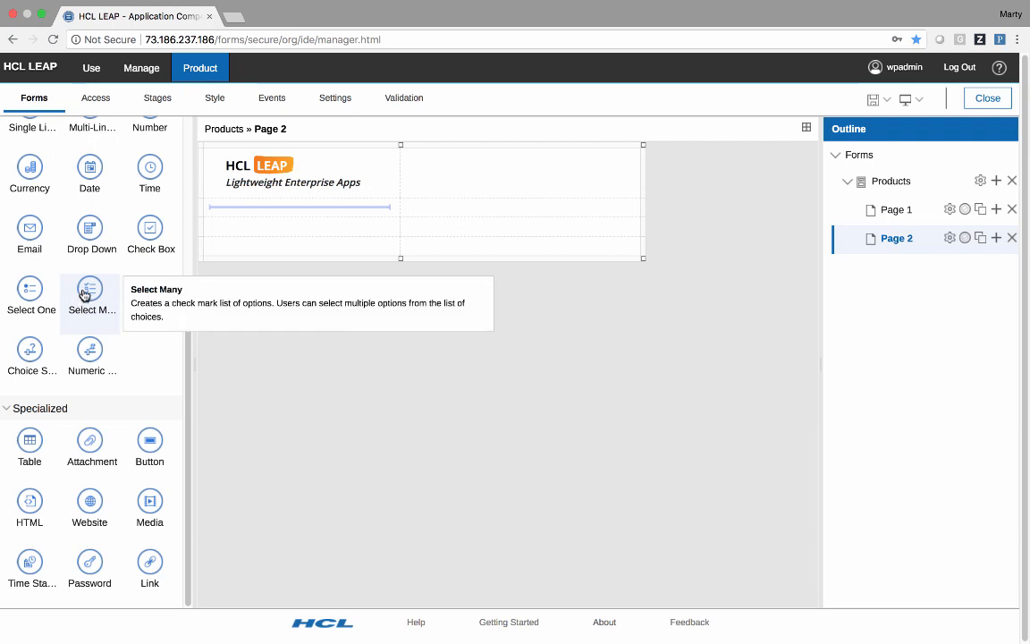
# Add a Multi-Line Entry below the logo on Page 2, spanning both columns, and title it Description.
pyautogui.scroll(2, 86, 259)
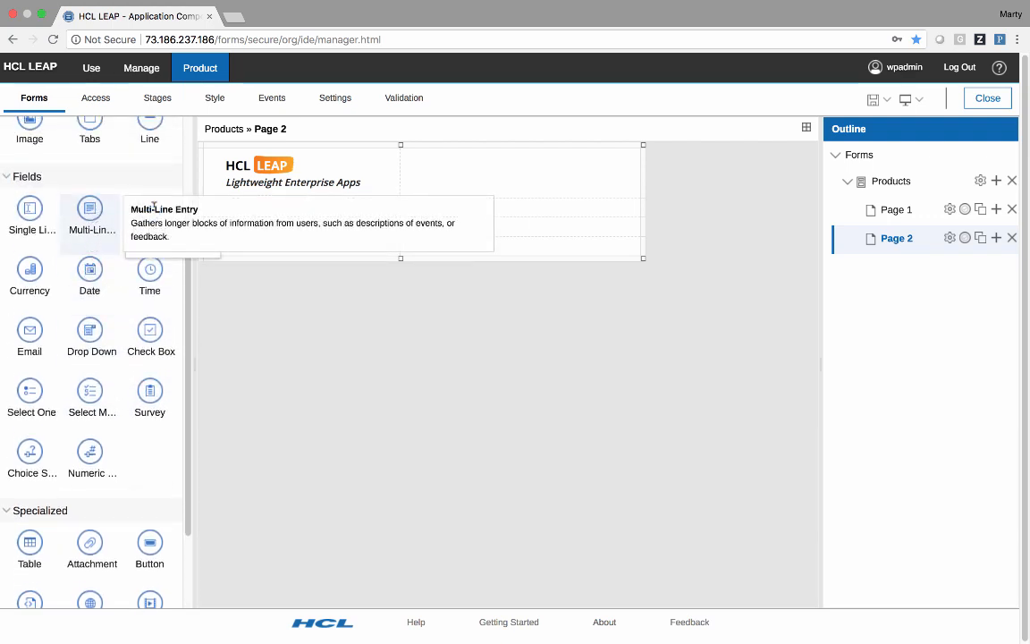
pyautogui.moveTo(89, 208); pyautogui.dragTo(311, 218)
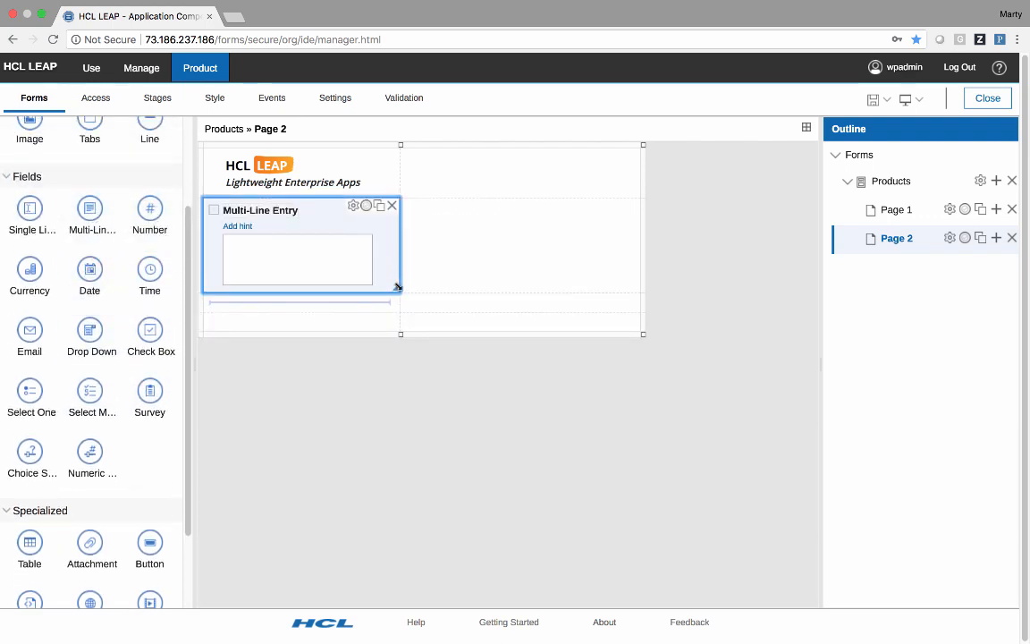
pyautogui.moveTo(395, 287); pyautogui.dragTo(493, 285)
pyautogui.click(260, 210)
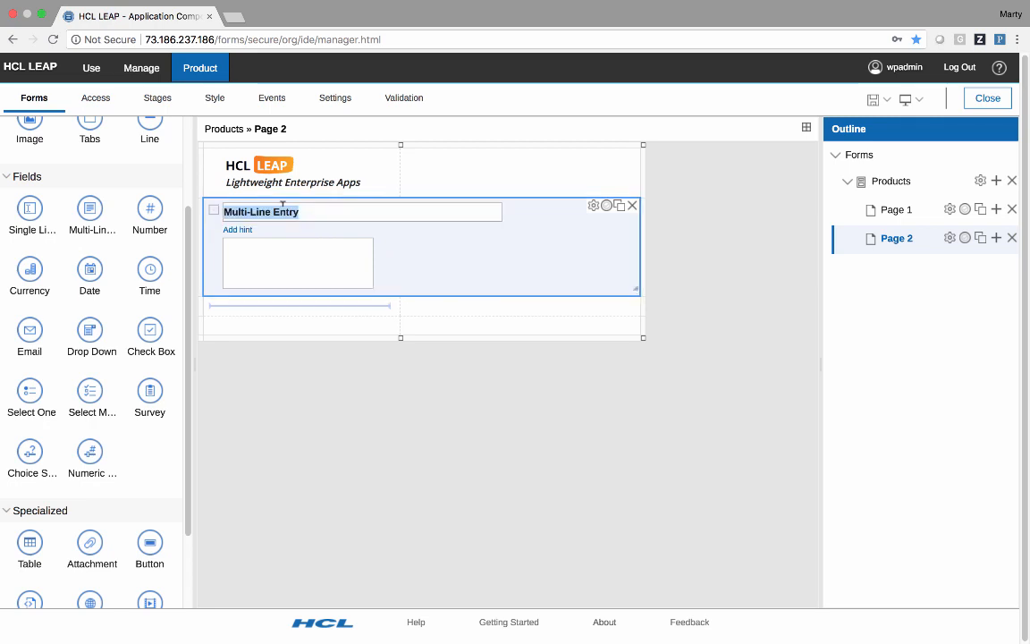
pyautogui.write('Descri')
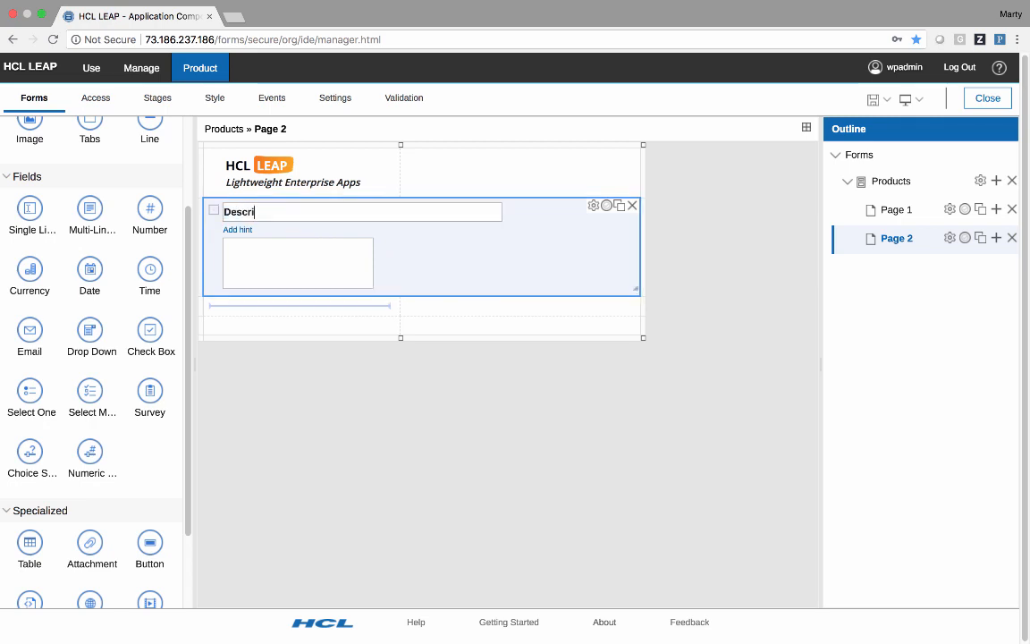
pyautogui.write('ption')
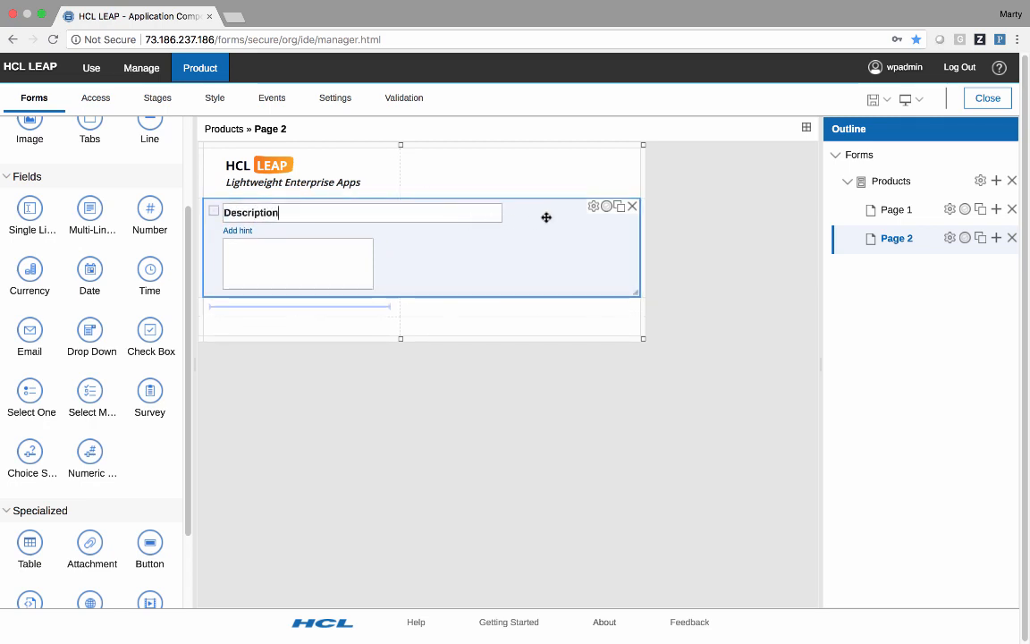
# Set the Description field to Full width and increase its number of displayed rows.
pyautogui.click(593, 206)
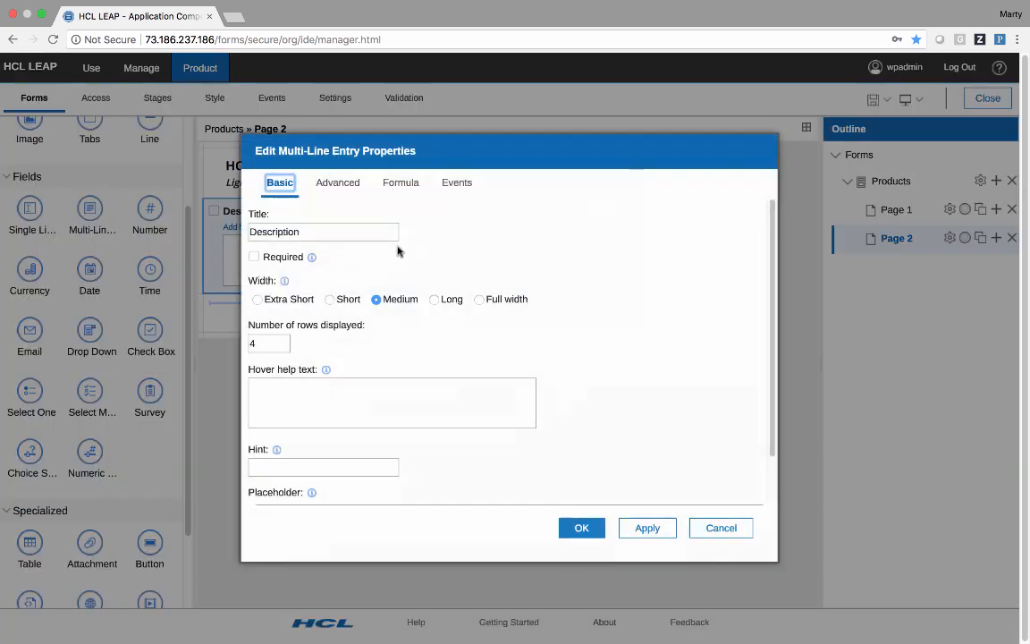
pyautogui.click(480, 300)
pyautogui.doubleClick(269, 344)
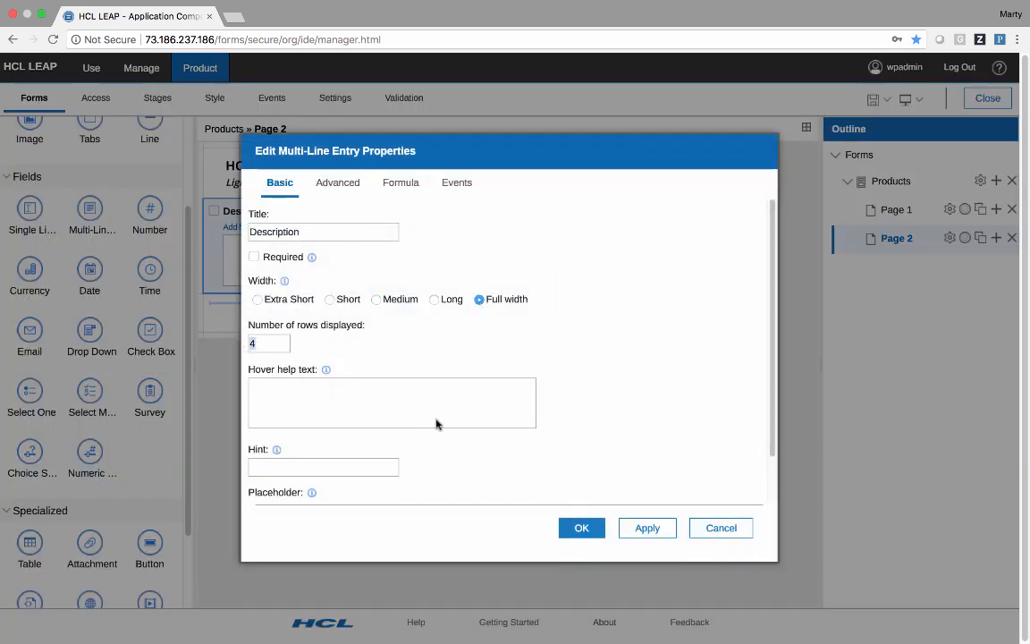
pyautogui.click(573, 528)
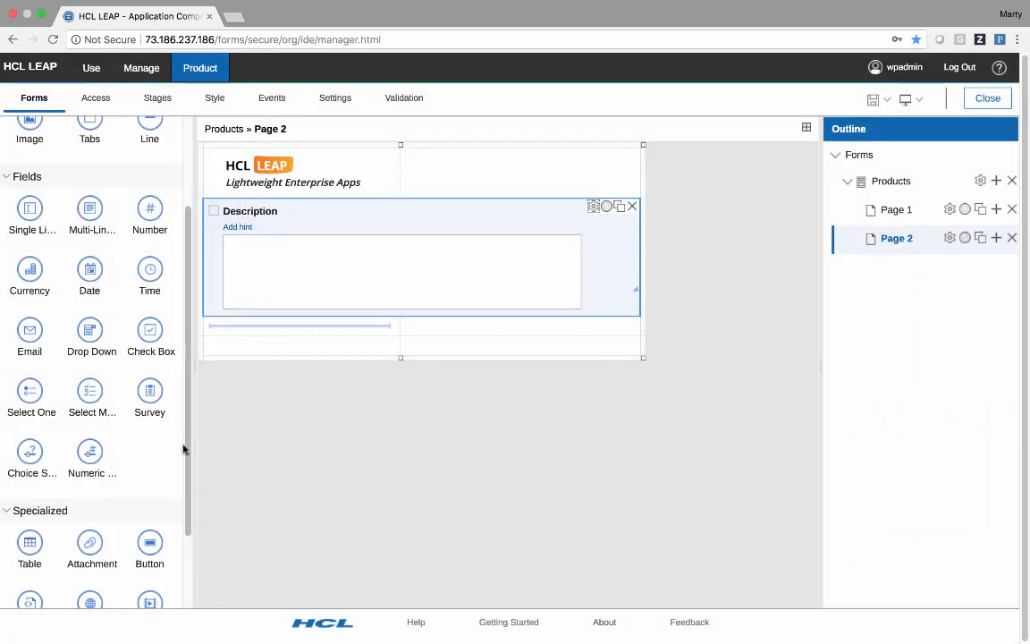
# Add an Attachment field below Description, titled Manual or Picture of Product, and widen it across both columns.
pyautogui.scroll(-1, 97, 546)
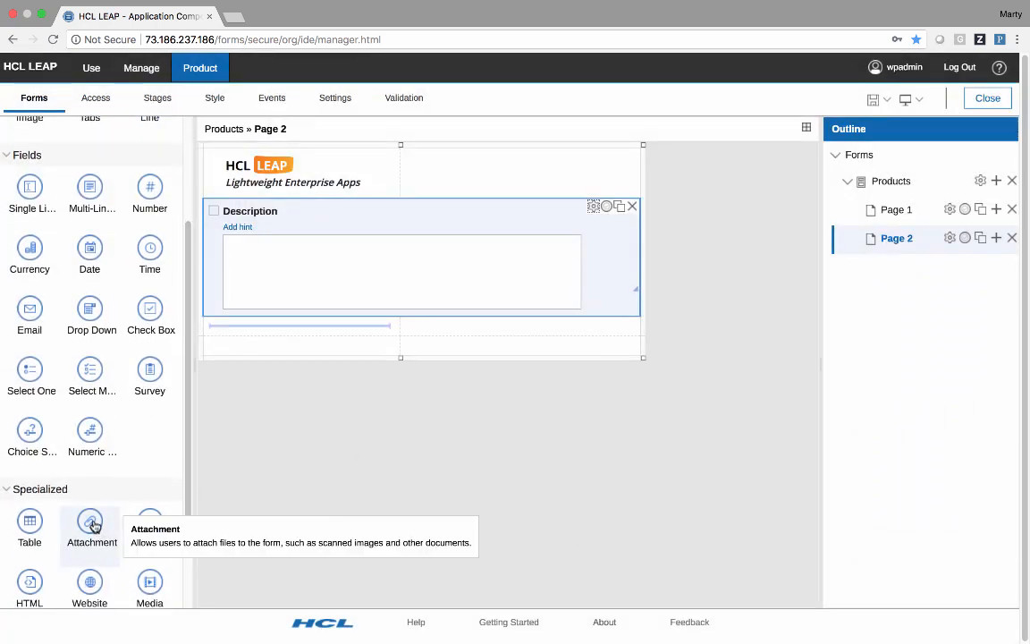
pyautogui.moveTo(92, 523); pyautogui.dragTo(296, 333)
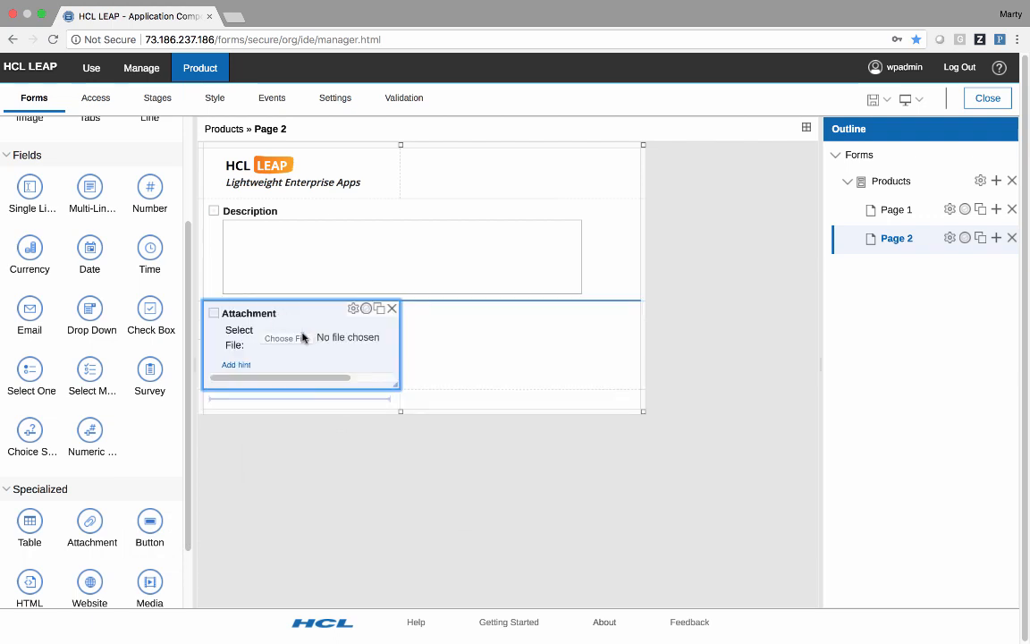
pyautogui.write('{i')
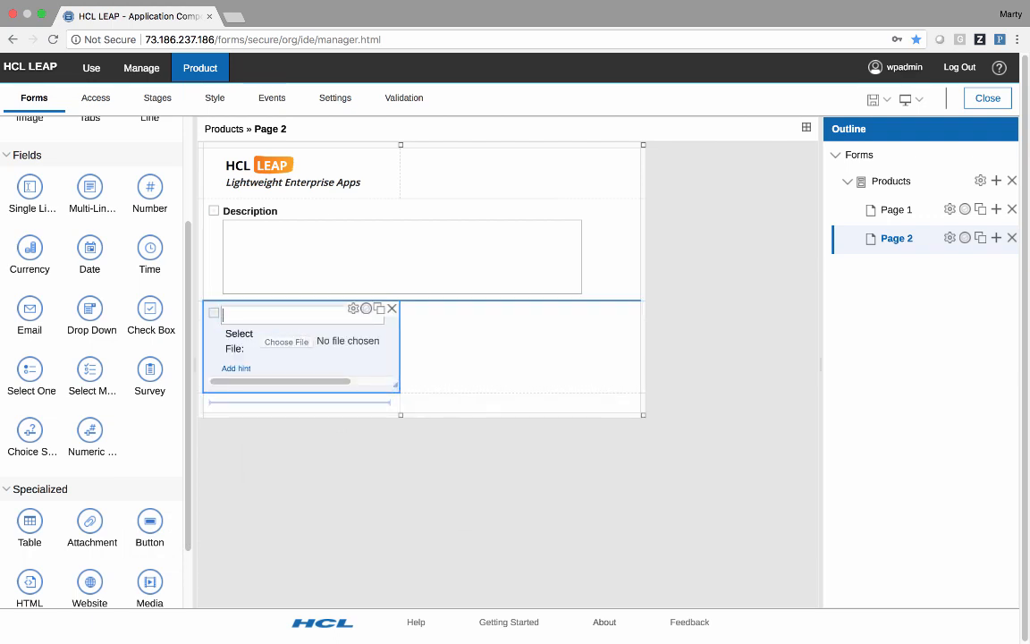
pyautogui.write('Manual or Picture of Produ')
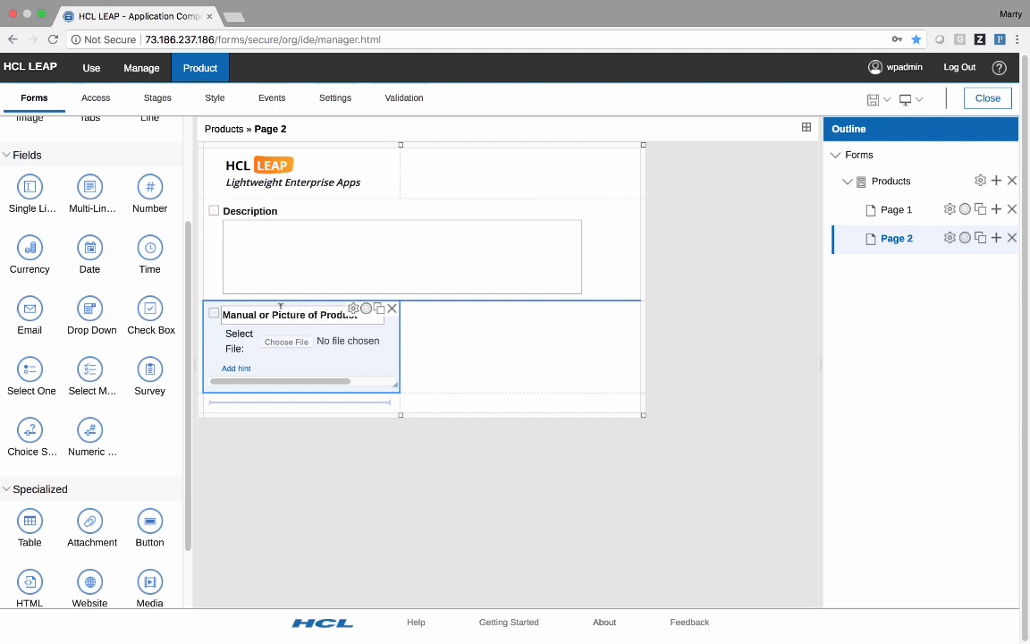
pyautogui.write('ct')
pyautogui.press('Tab')
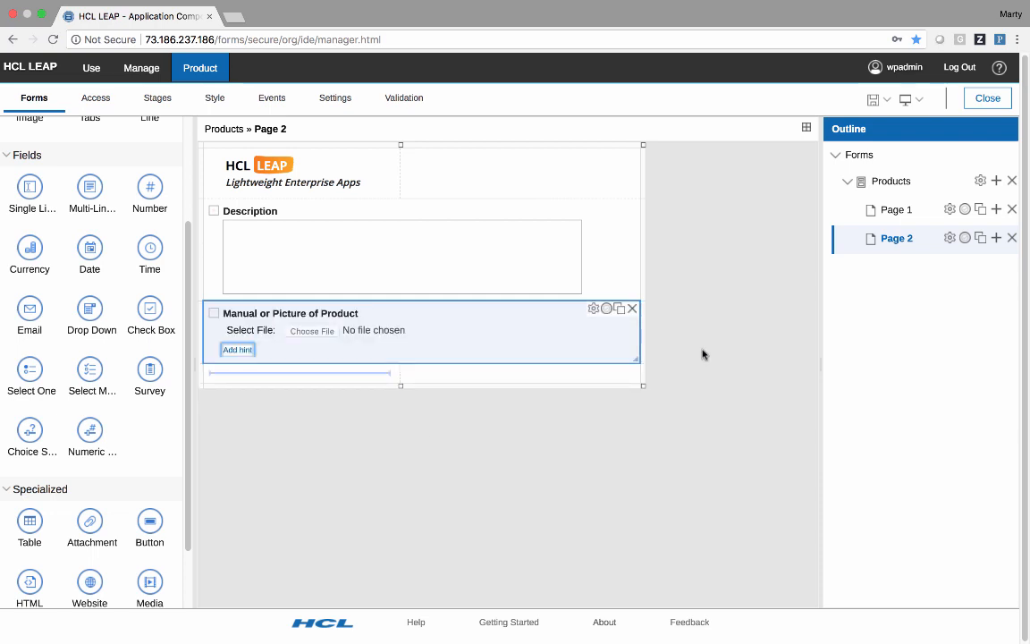
# Add Back and Next Navigation buttons beside the logo on both Page 2 and Page 1.
pyautogui.click(861, 208)
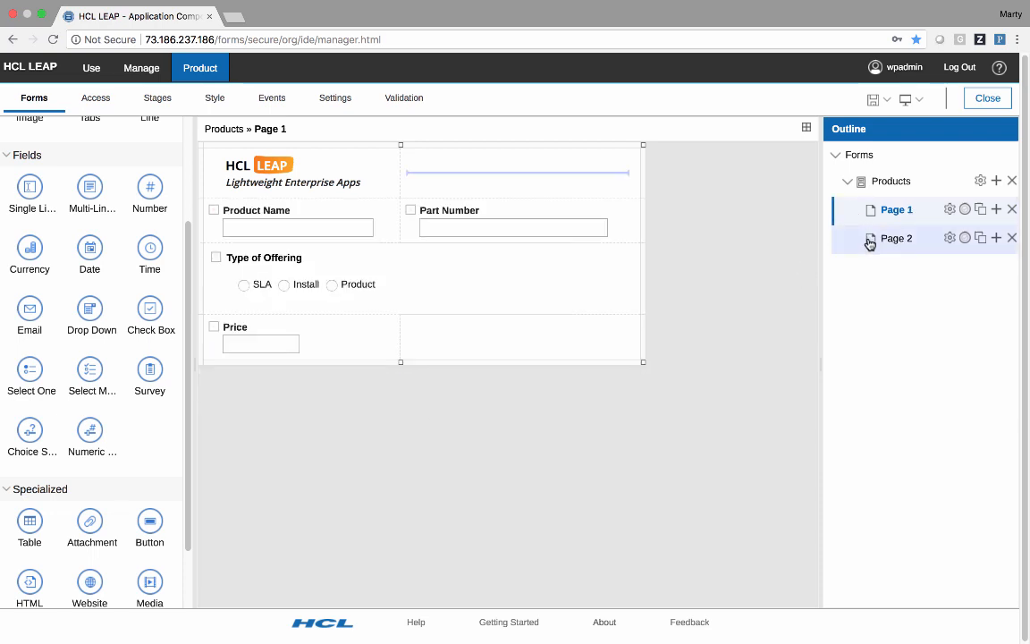
pyautogui.click(870, 241)
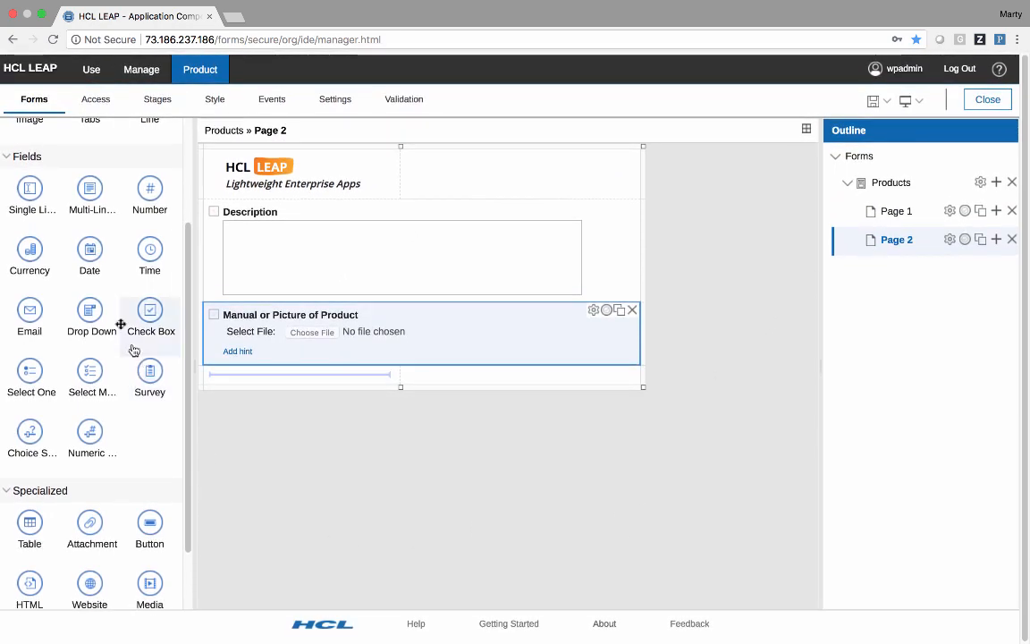
pyautogui.scroll(4, 134, 322)
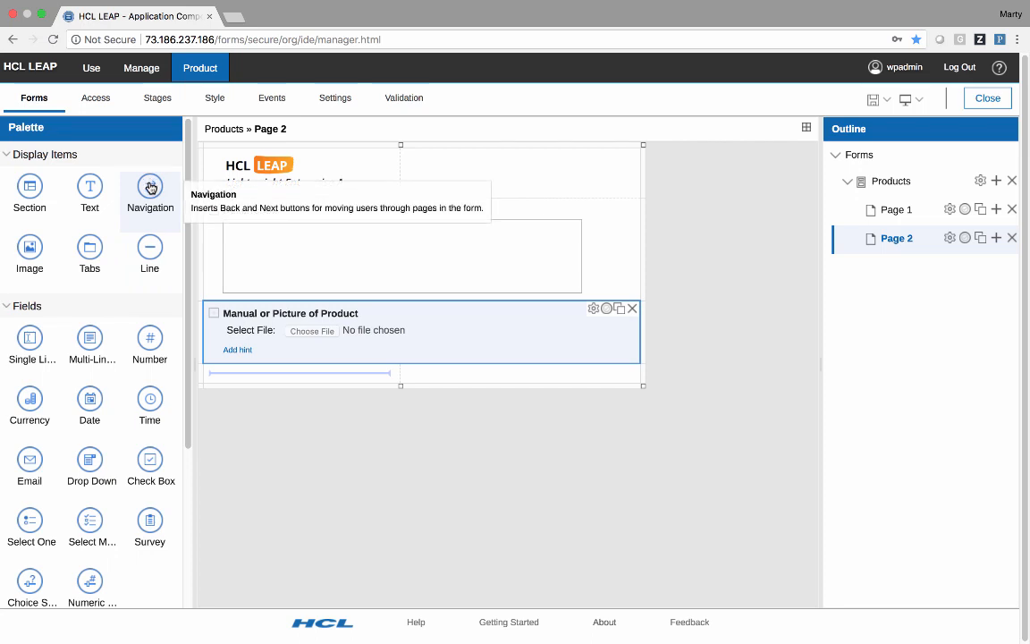
pyautogui.moveTo(149, 188); pyautogui.dragTo(629, 188)
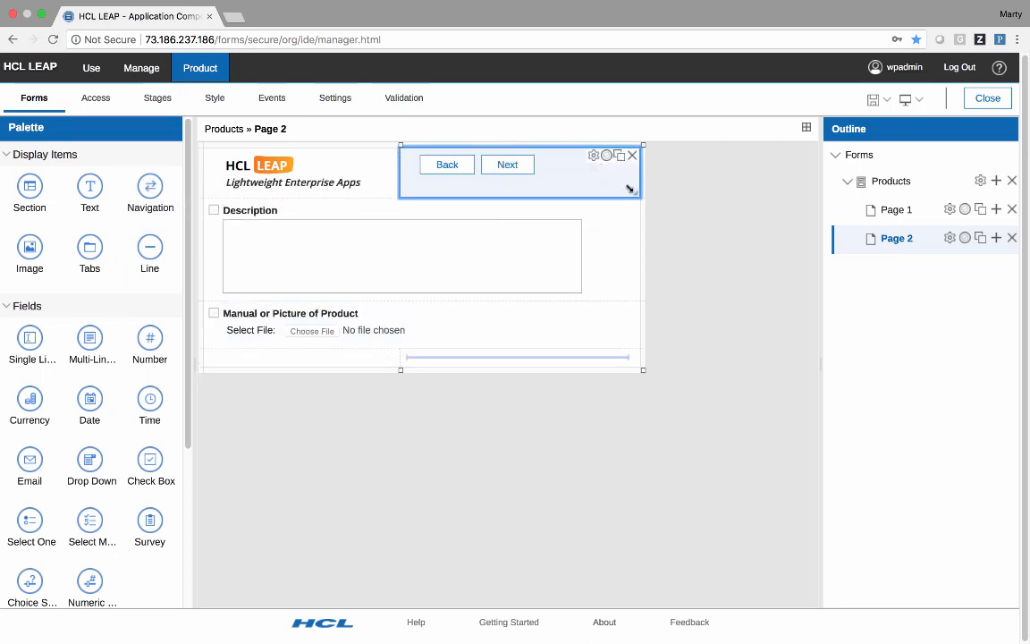
pyautogui.click(854, 212)
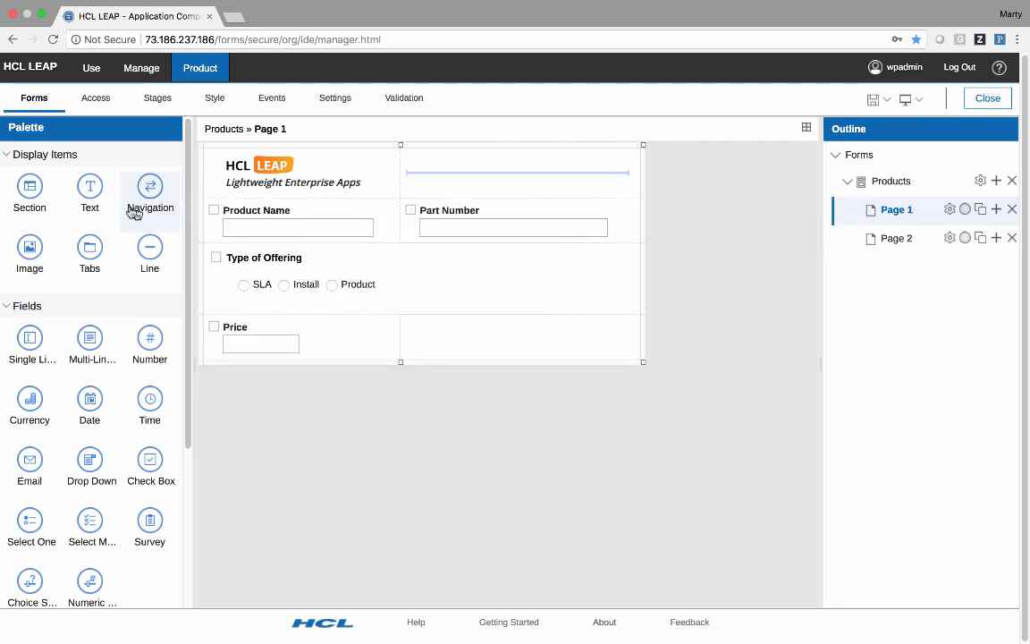
pyautogui.moveTo(148, 198); pyautogui.dragTo(493, 183)
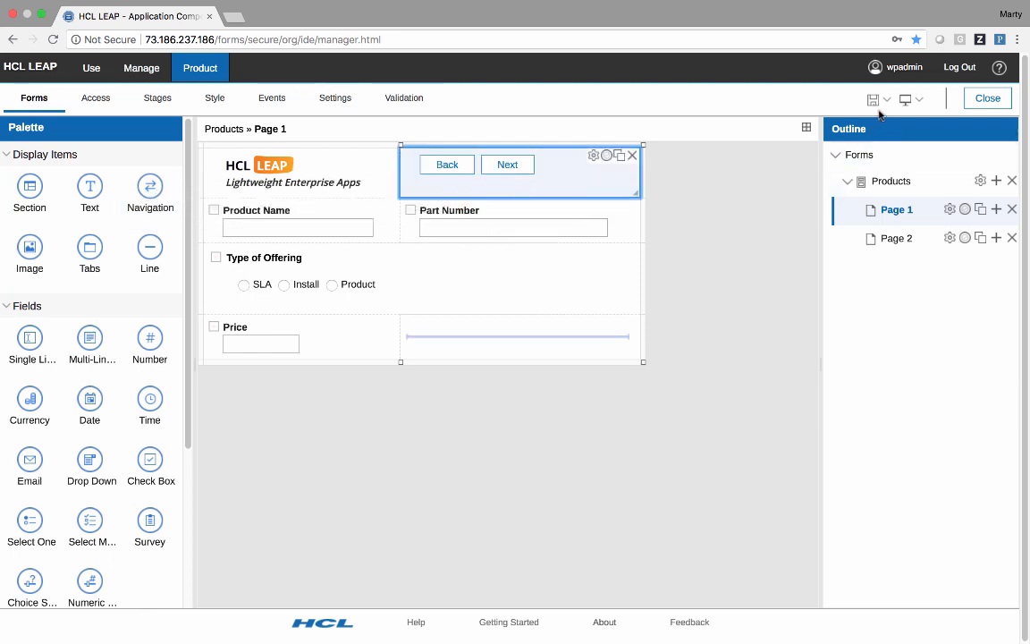
# Preview the Products form, test moving between its two pages with Next and Back, and return to the editor.
pyautogui.click(908, 99)
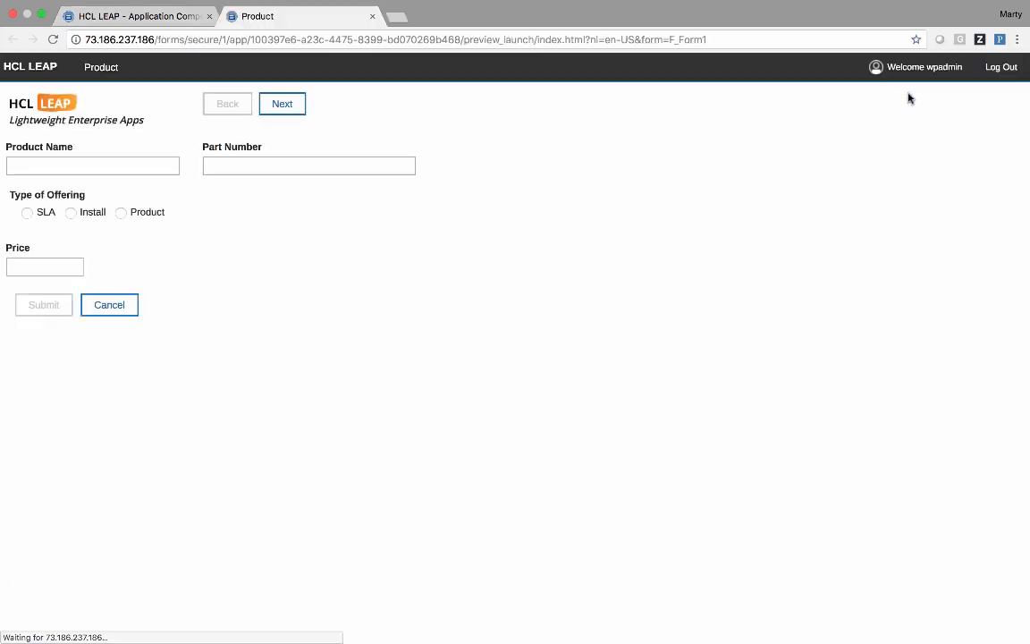
pyautogui.click(270, 108)
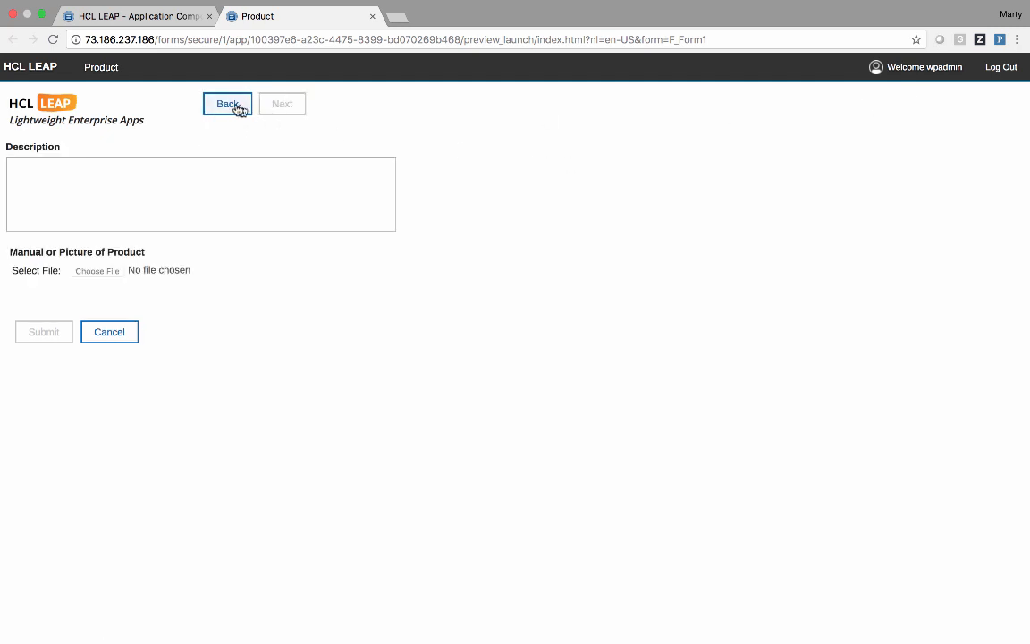
pyautogui.click(229, 105)
pyautogui.click(273, 107)
pyautogui.click(236, 107)
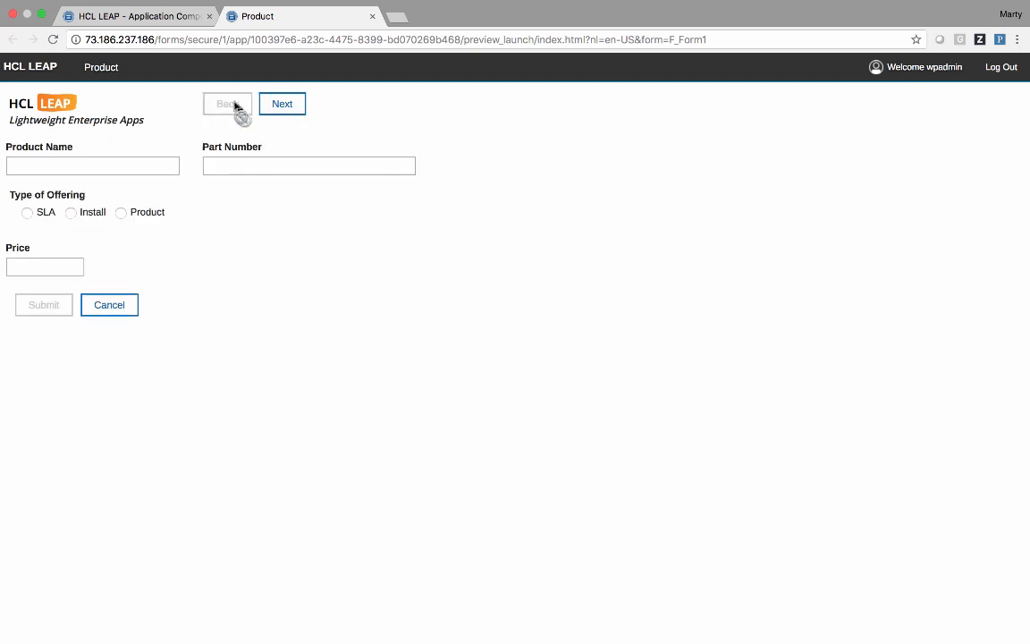
pyautogui.click(171, 17)
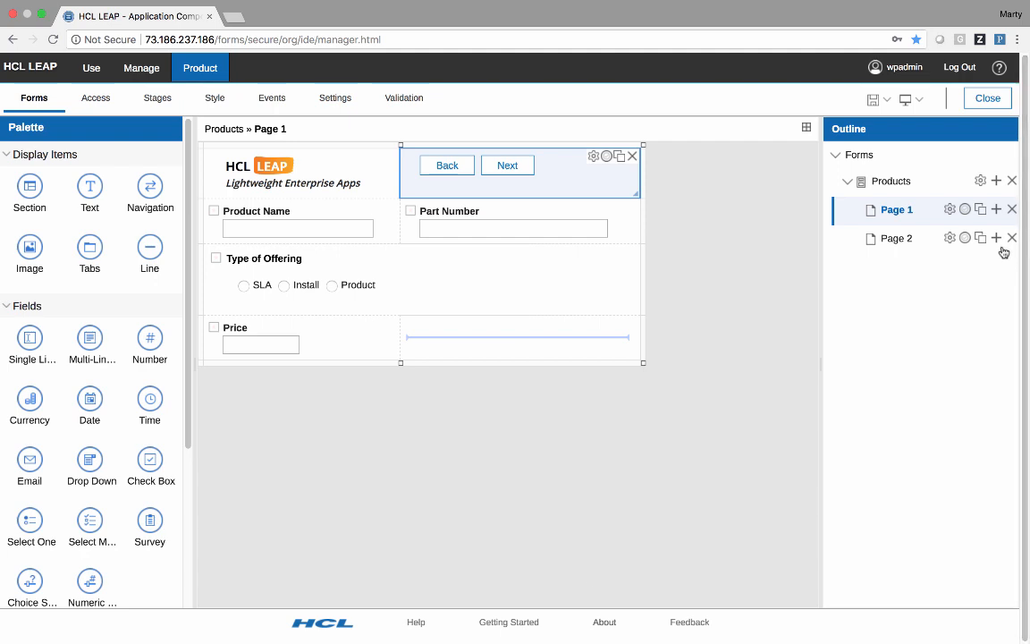
# Create a new form named Customers with the default layout in the Product application.
pyautogui.click(997, 183)
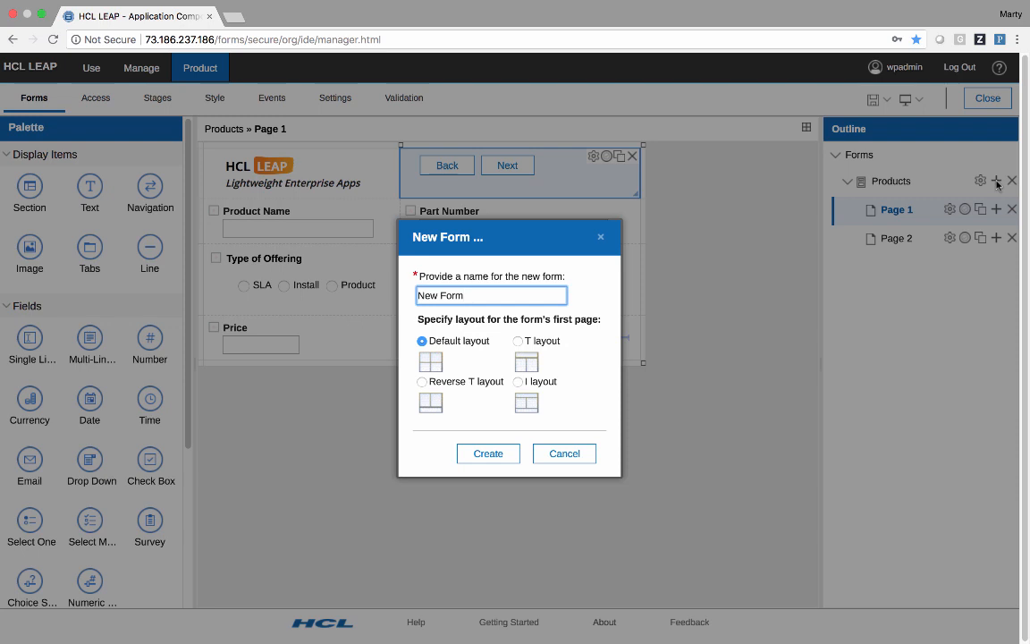
pyautogui.moveTo(460, 296); pyautogui.dragTo(381, 296)
pyautogui.write('Cusy')
pyautogui.write('tomers')
pyautogui.click(475, 455)
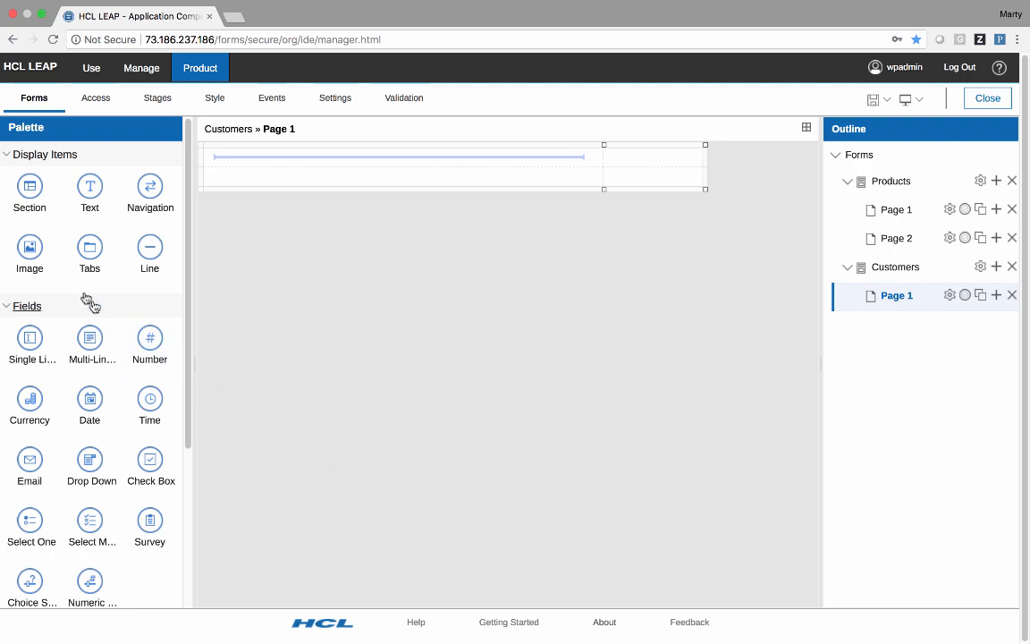
# Add an image at the start of the Customers page using LEAP w Orange.png with a width of 200 pixels.
pyautogui.moveTo(30, 251)
pyautogui.mouseDown()
pyautogui.moveTo(254, 218)
pyautogui.moveTo(334, 166)
pyautogui.mouseUp()
pyautogui.click(341, 233)
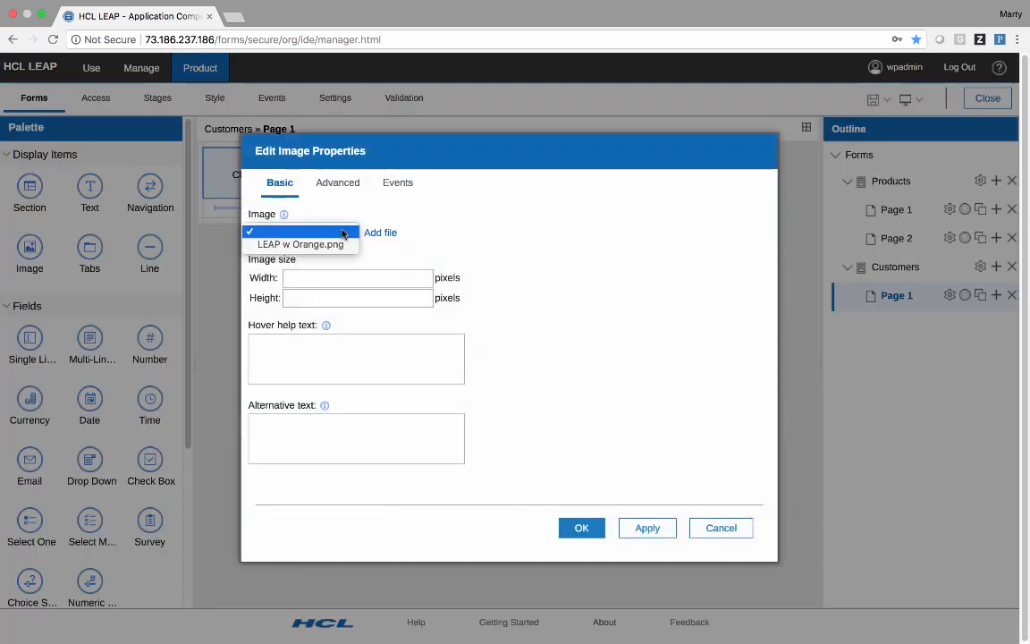
pyautogui.click(339, 244)
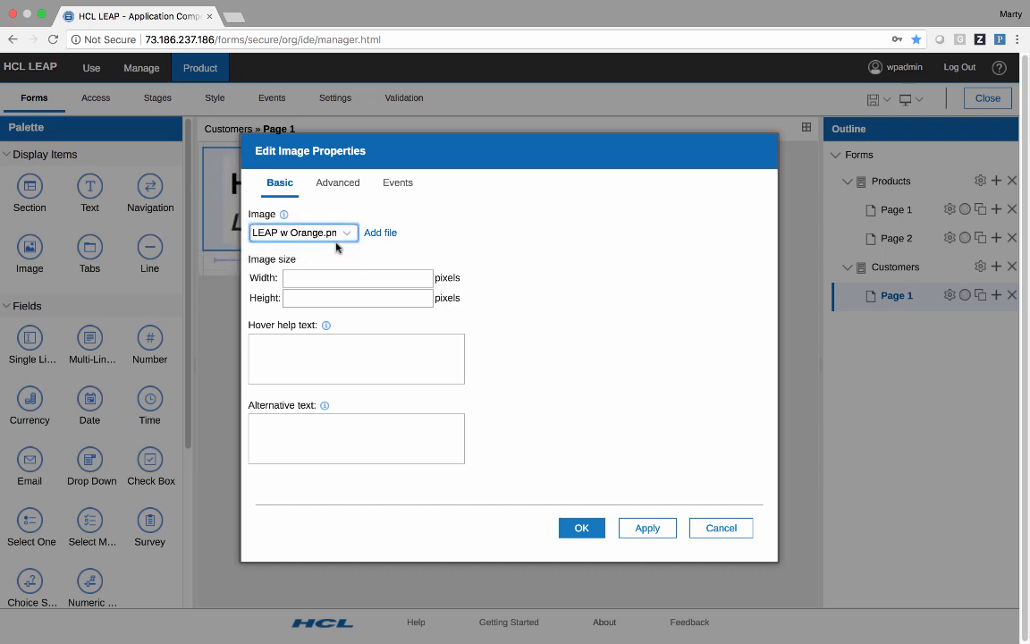
pyautogui.click(330, 277)
pyautogui.write('200')
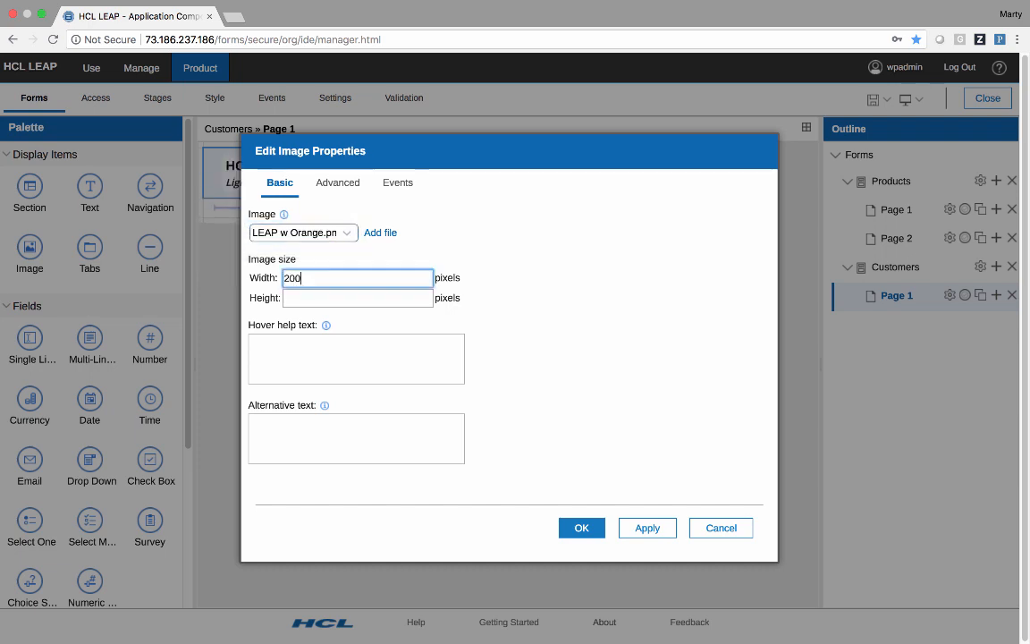
pyautogui.click(581, 527)
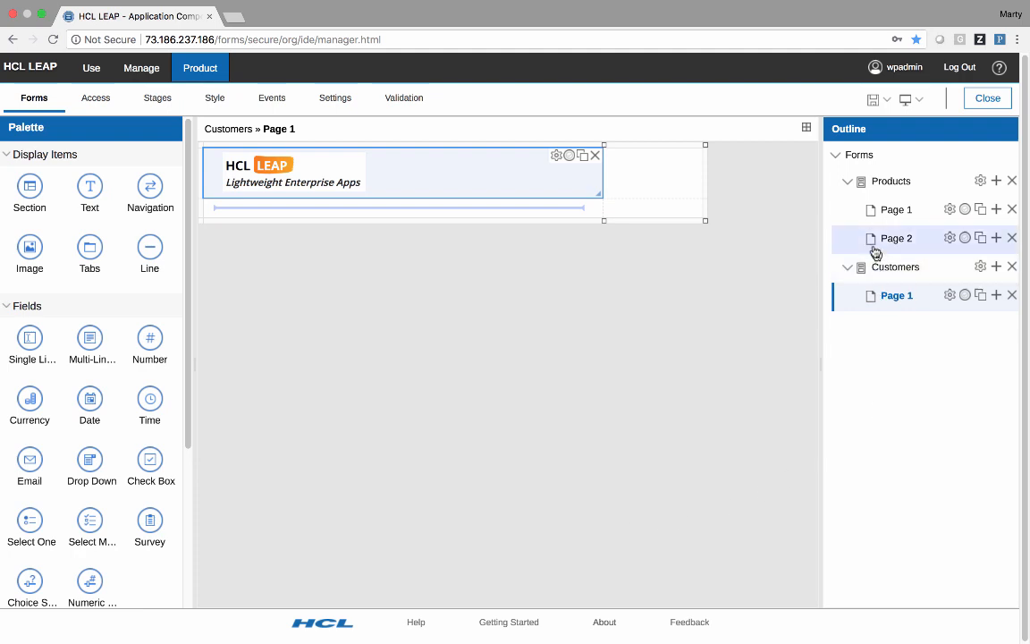
pyautogui.moveTo(872, 244)
pyautogui.mouseDown()
pyautogui.moveTo(871, 203)
pyautogui.moveTo(871, 253)
pyautogui.moveTo(919, 255)
pyautogui.moveTo(874, 264)
pyautogui.mouseUp()
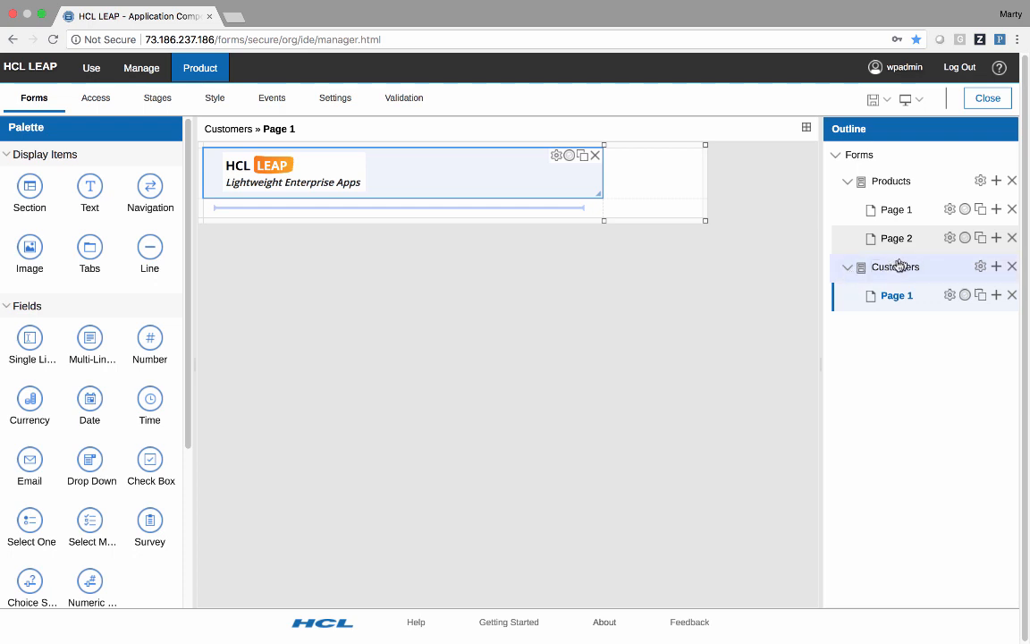
pyautogui.moveTo(893, 270); pyautogui.dragTo(894, 175)
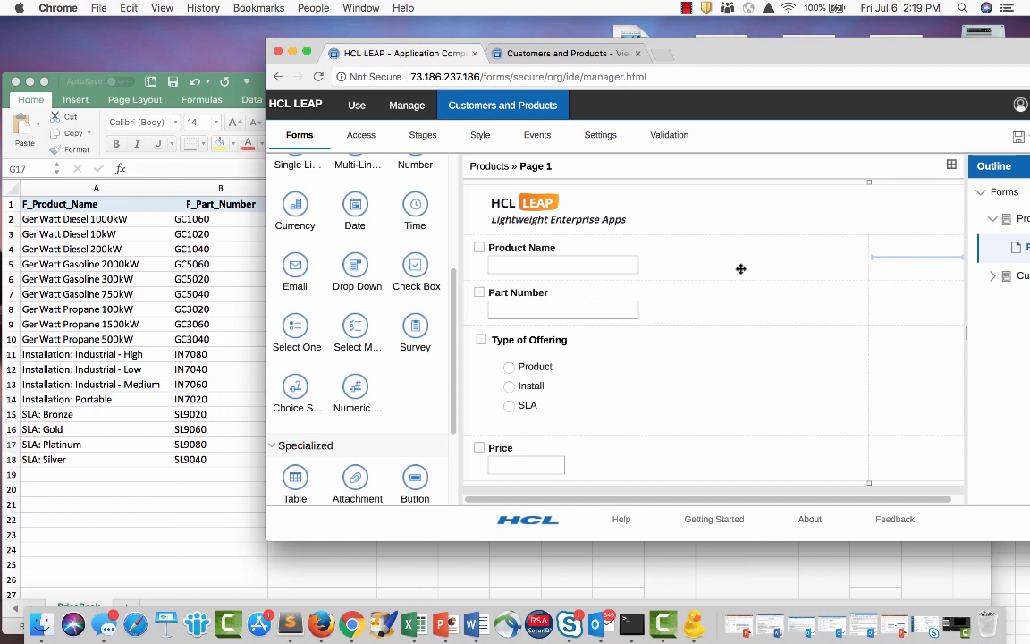
# Check the Product Name field's ID in its advanced properties against the spreadsheet column header, then close the properties without changes.
pyautogui.click(729, 264)
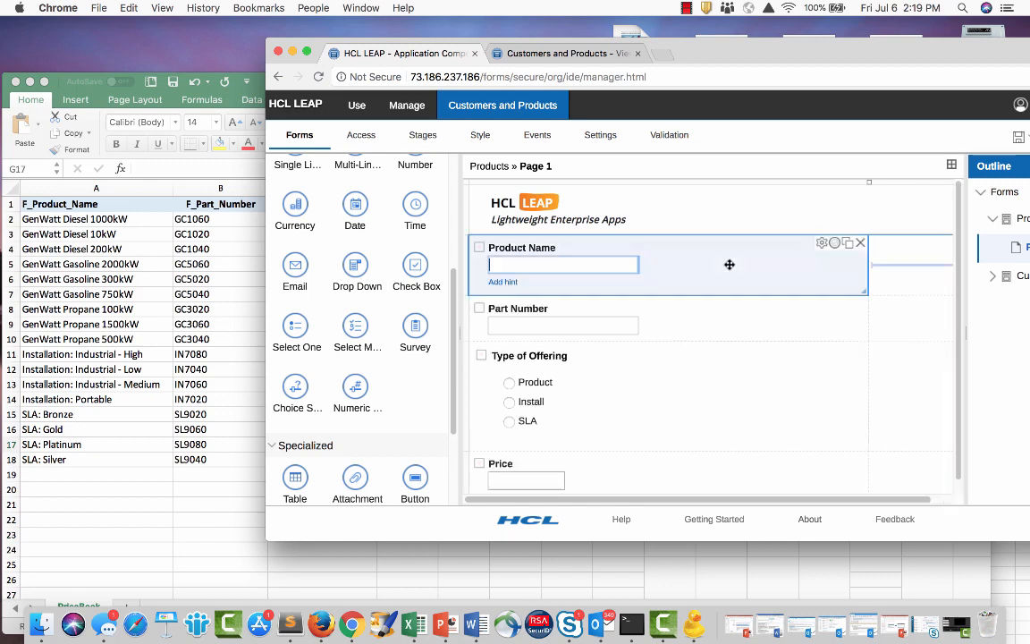
pyautogui.click(818, 249)
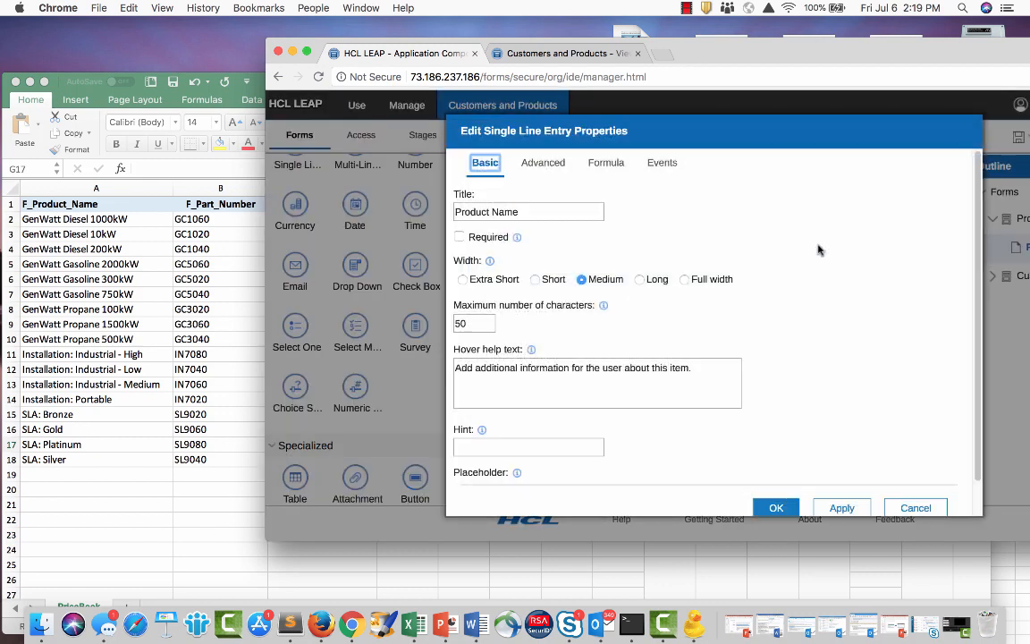
pyautogui.click(542, 166)
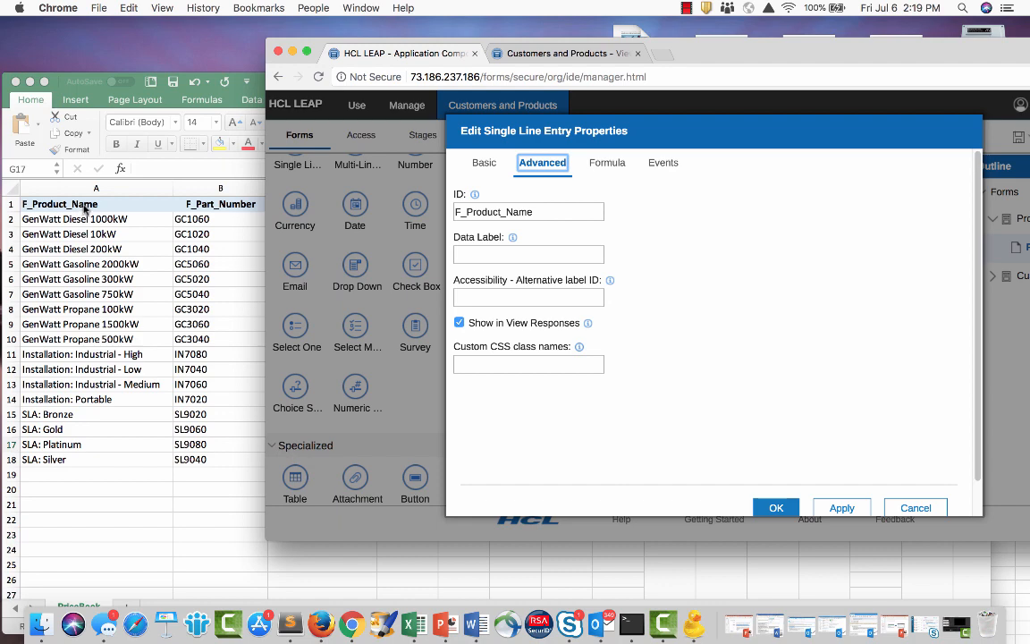
pyautogui.click(930, 506)
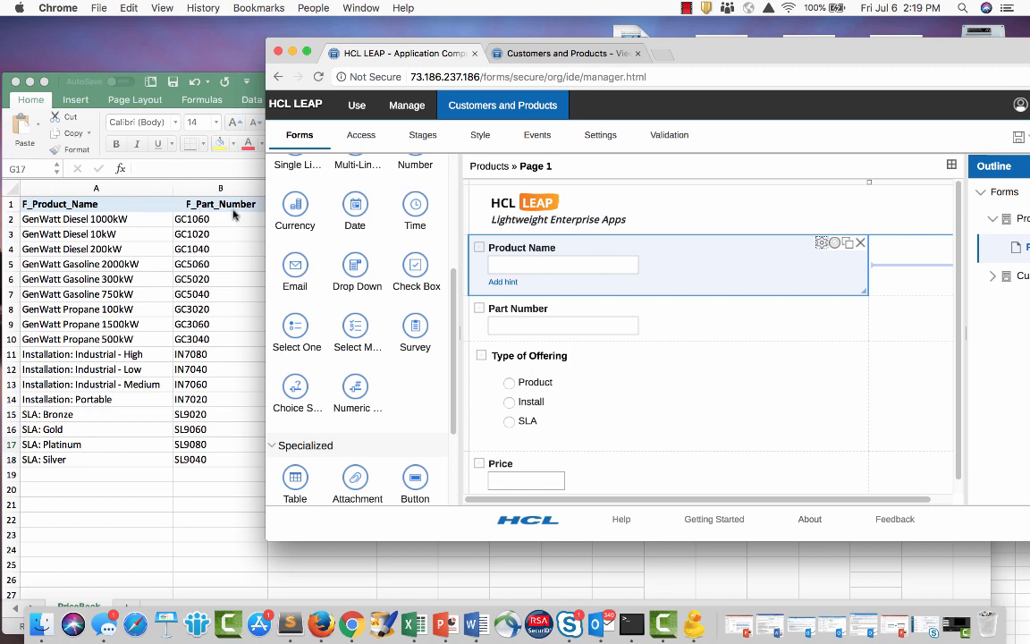
# Import the rows of Price Book.xlsx into the Products responses of the Customers and Products application.
pyautogui.click(520, 53)
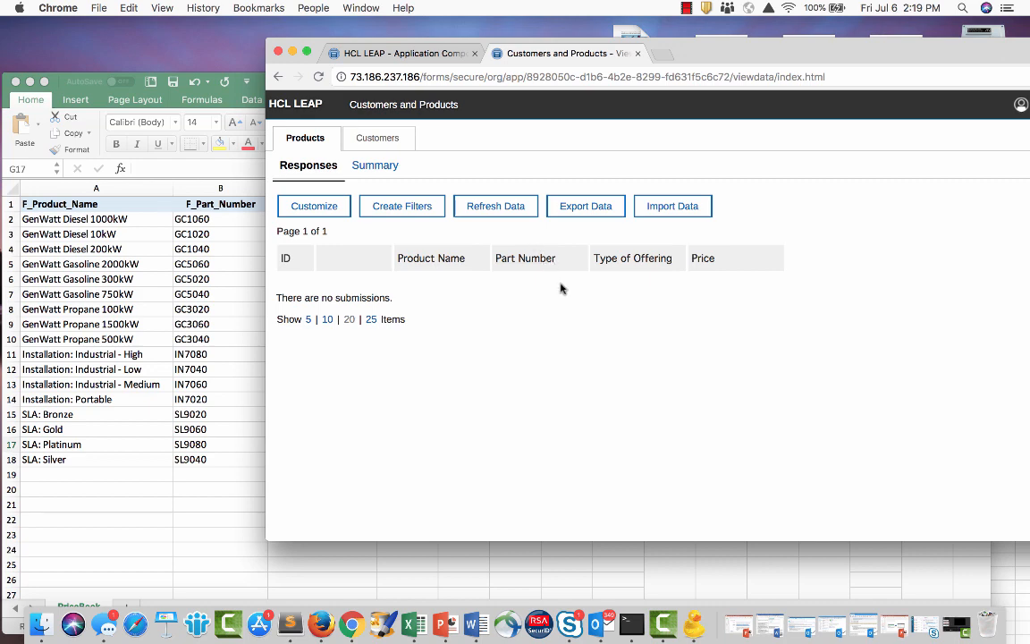
pyautogui.click(671, 210)
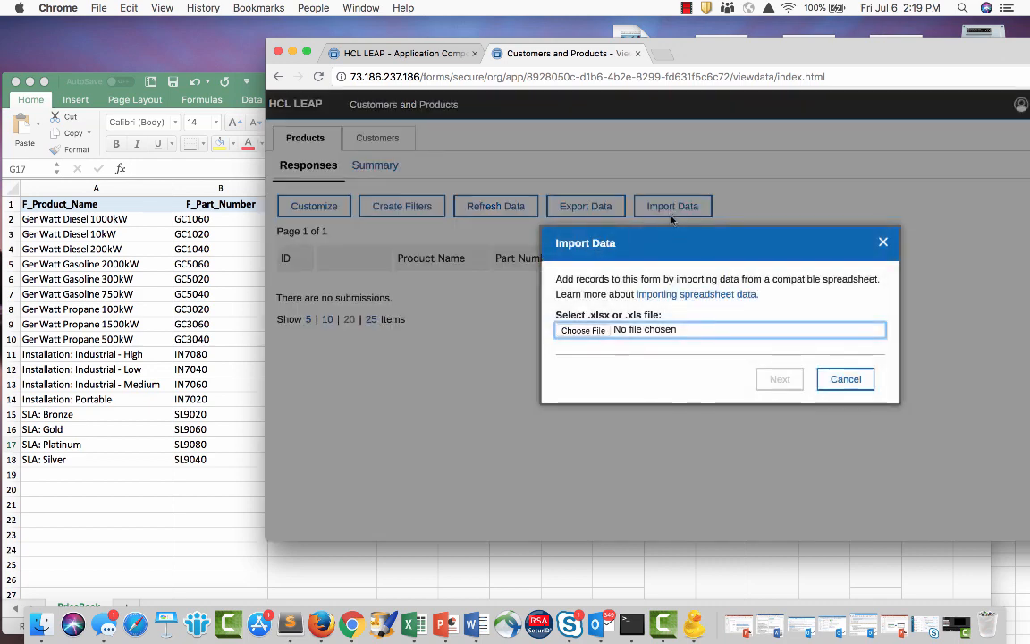
pyautogui.click(590, 331)
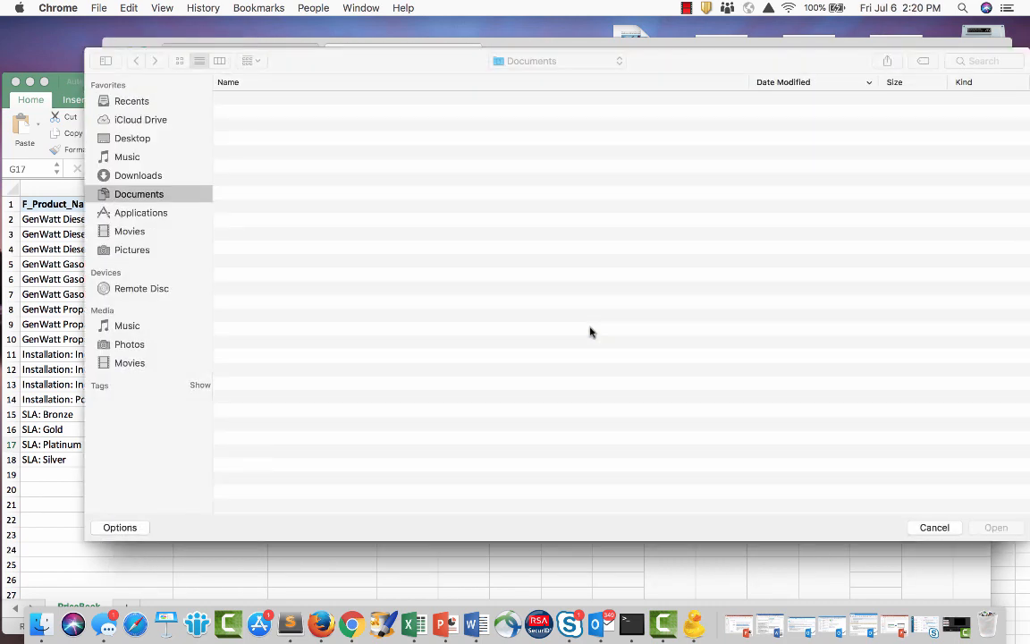
pyautogui.click(301, 197)
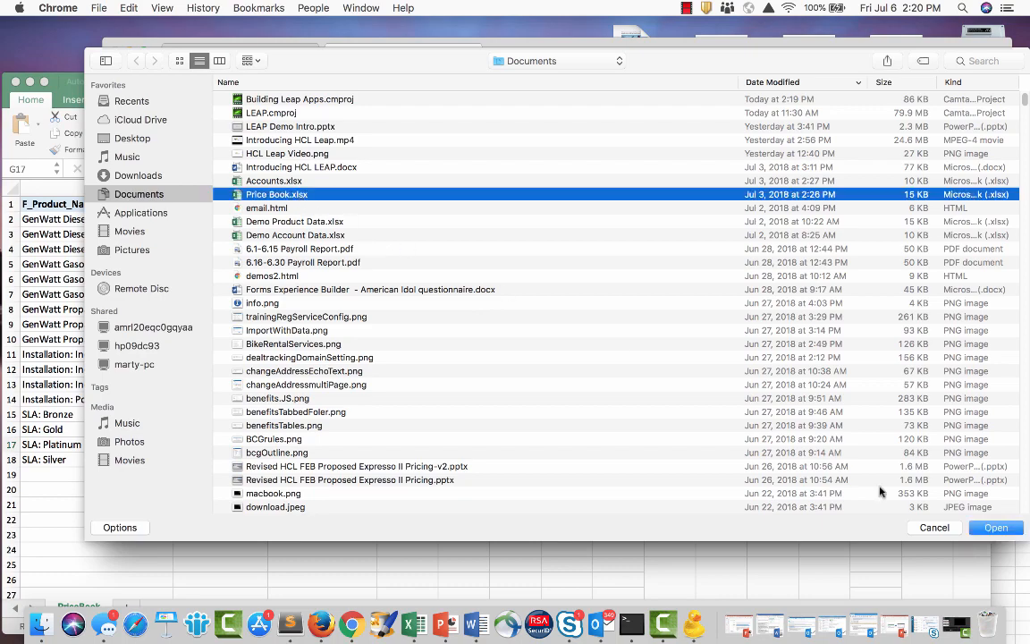
pyautogui.press('Return')
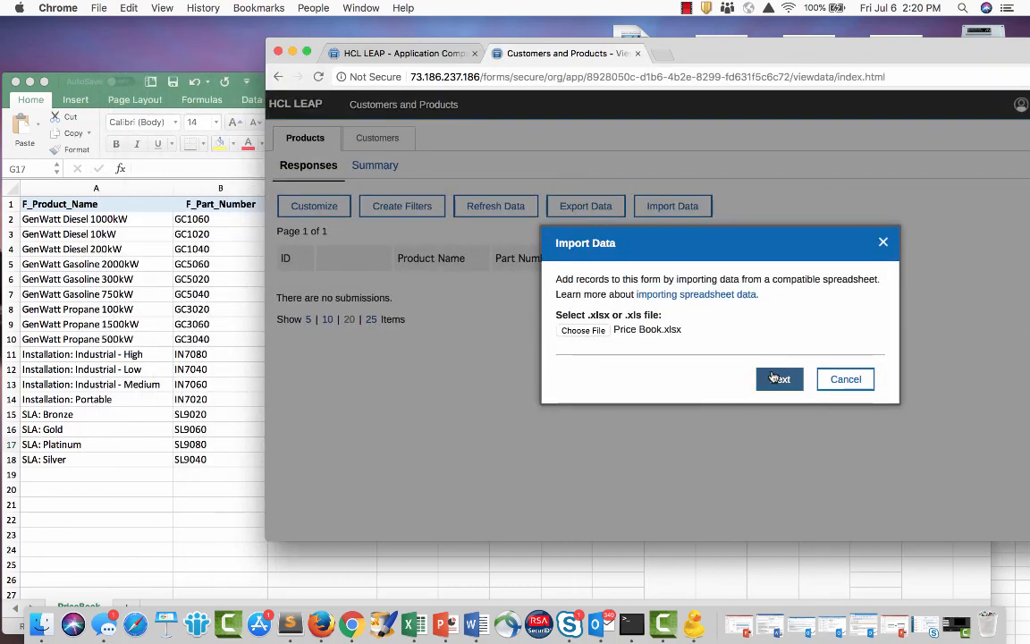
pyautogui.click(779, 379)
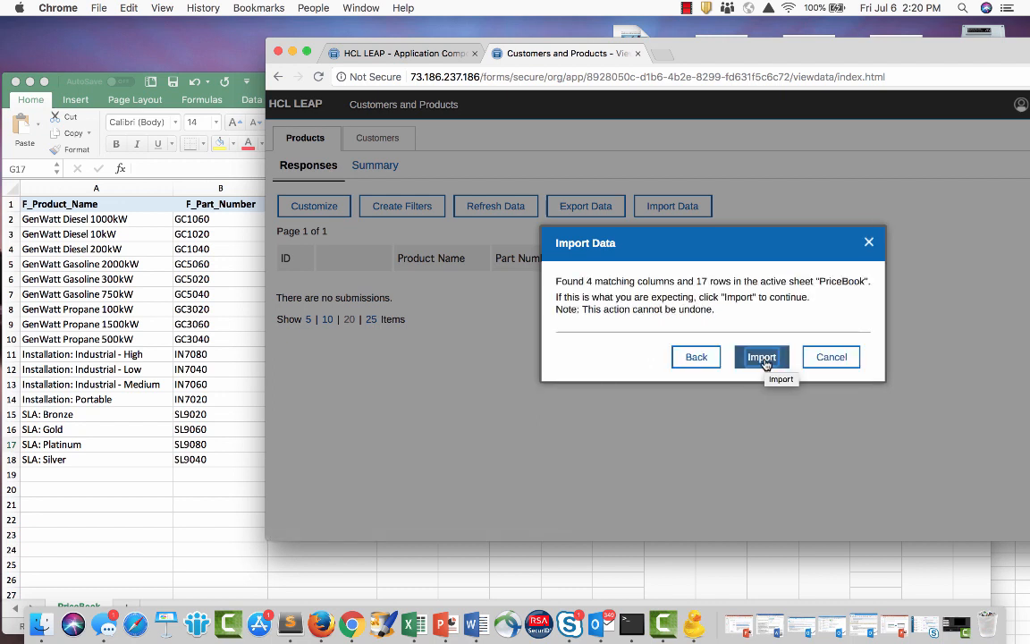
pyautogui.click(762, 359)
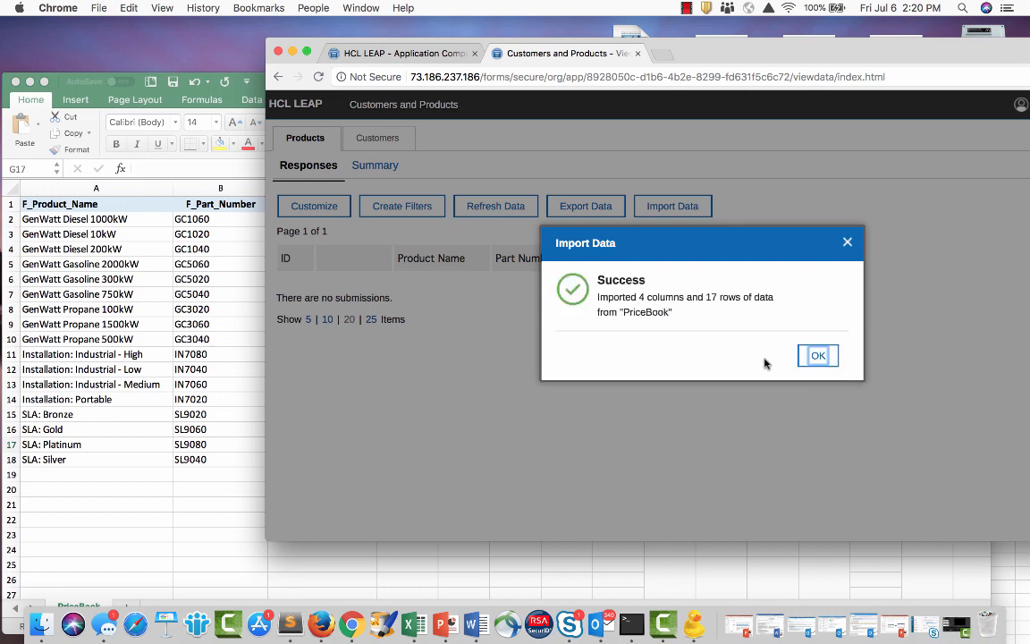
pyautogui.click(819, 354)
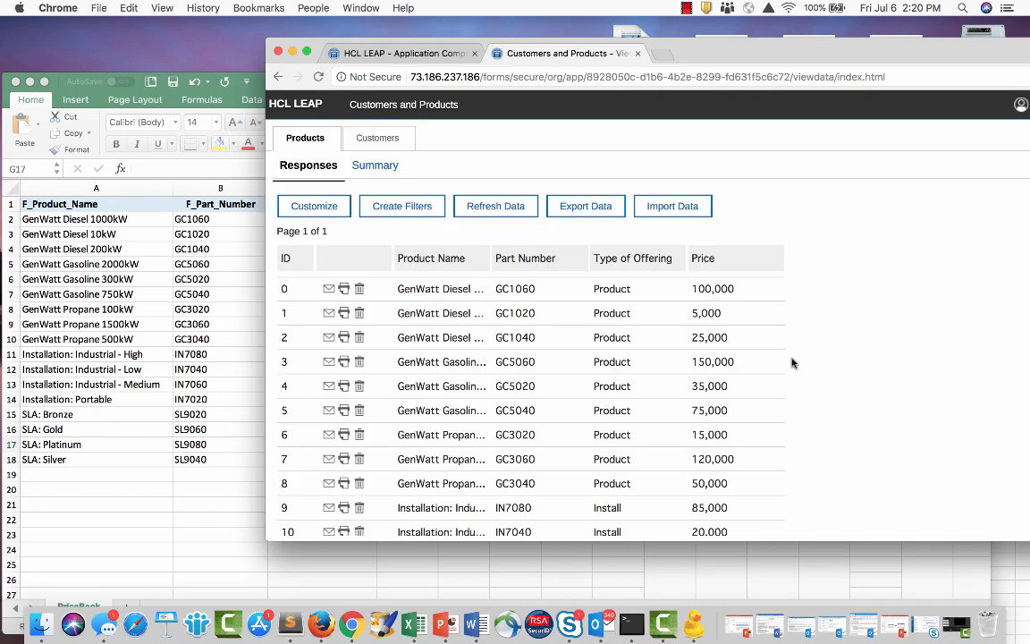
# Start a data import for the Customers responses with Accounts.xlsx as the source file and proceed past file selection.
pyautogui.click(377, 138)
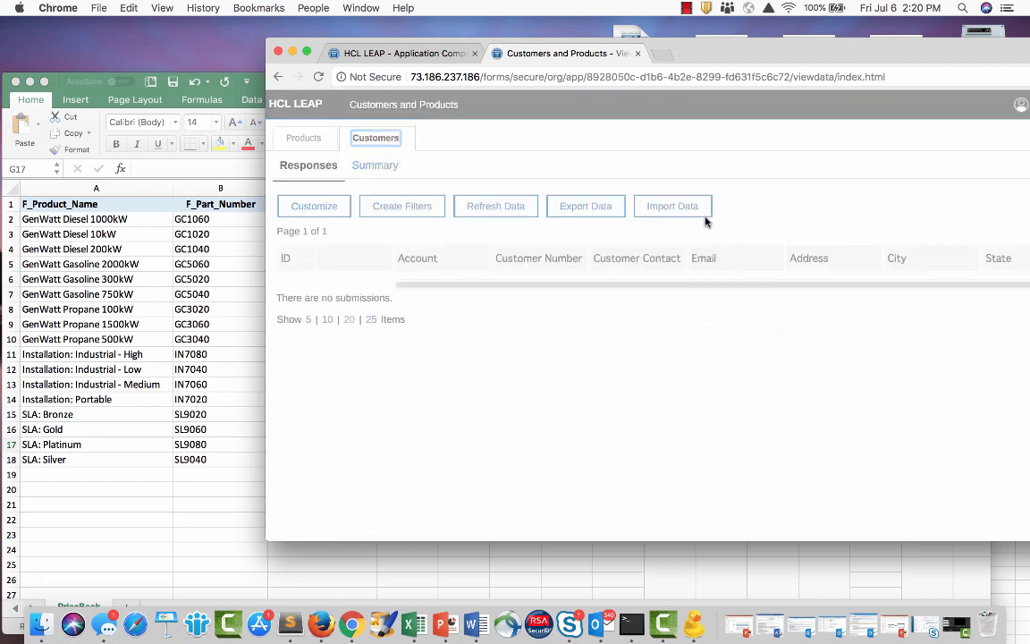
pyautogui.click(673, 206)
pyautogui.click(586, 331)
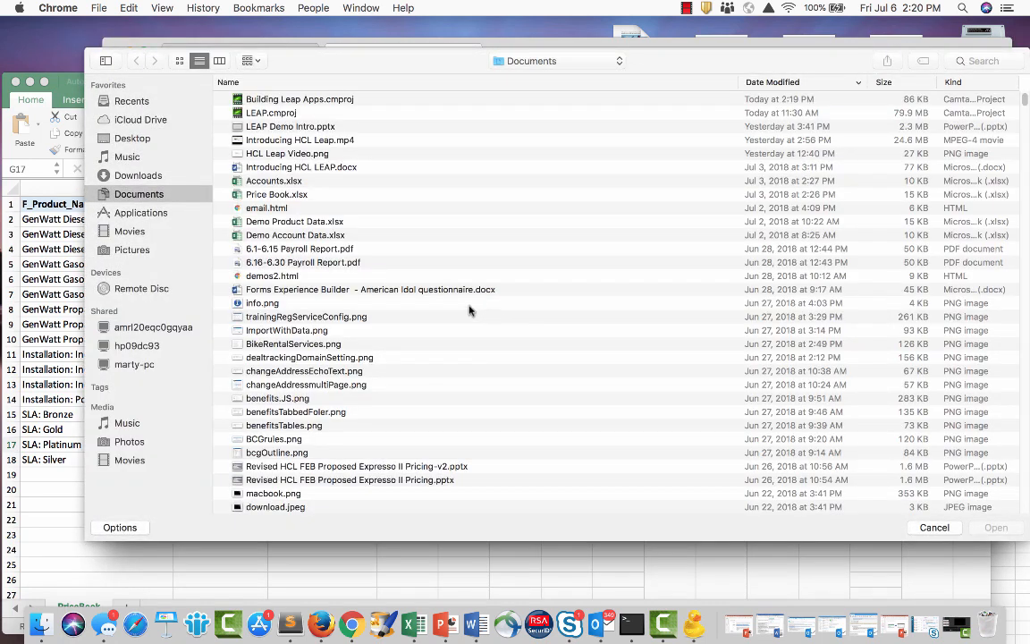
pyautogui.click(274, 181)
pyautogui.click(993, 527)
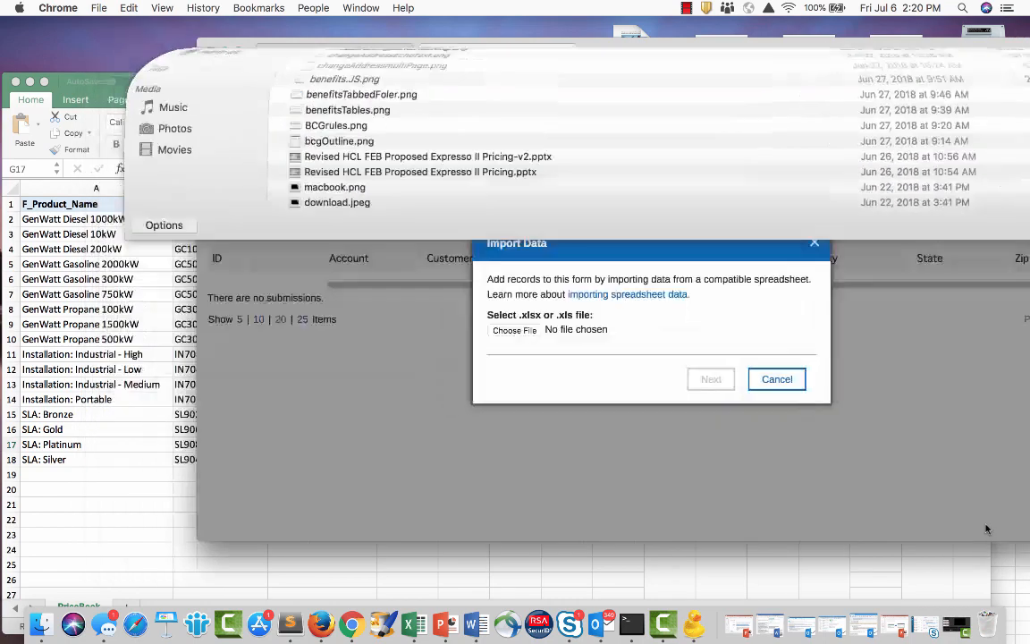
pyautogui.click(718, 381)
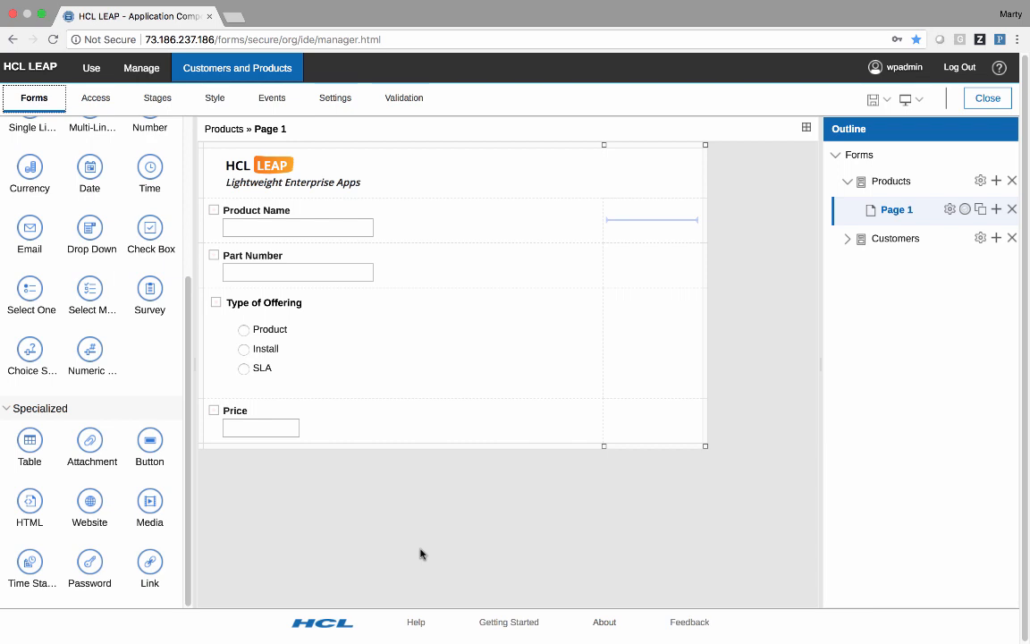
# Review the Start and End stages of the Products form and add a new stage named Update between them.
pyautogui.click(158, 98)
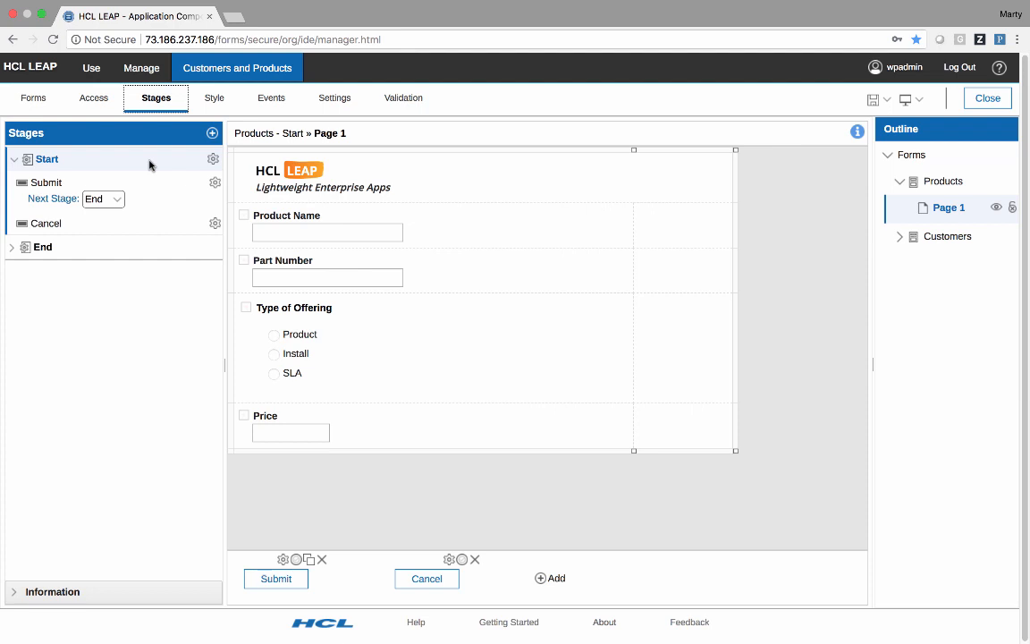
pyautogui.click(148, 247)
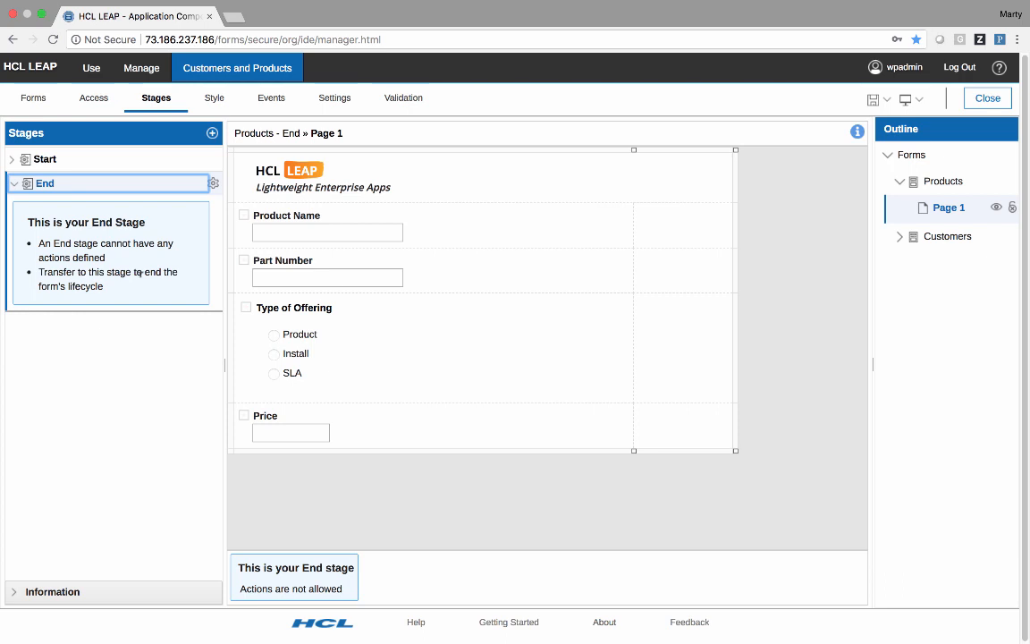
pyautogui.click(111, 160)
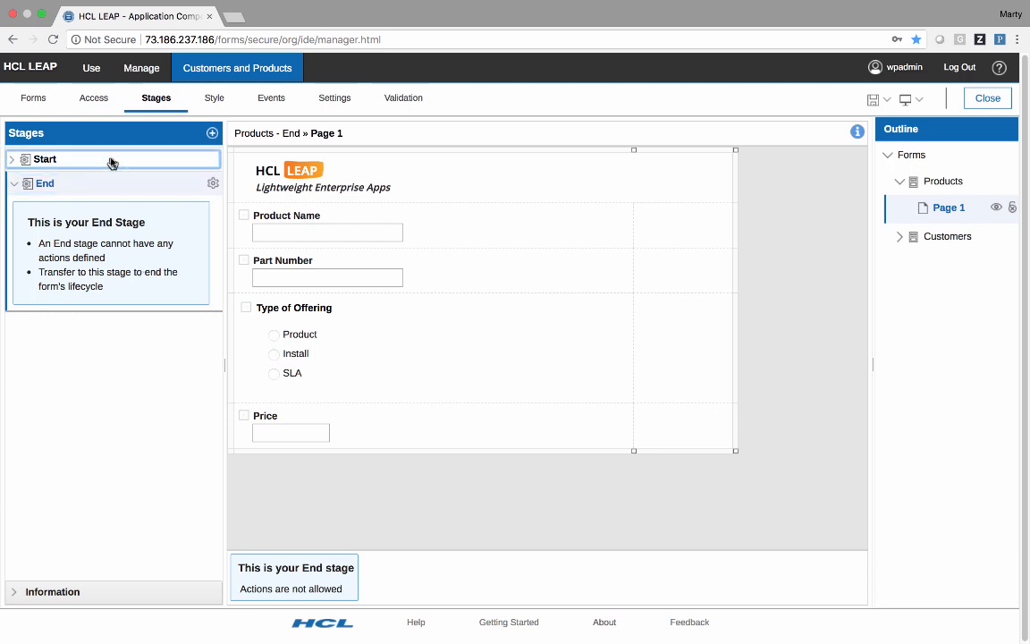
pyautogui.click(213, 133)
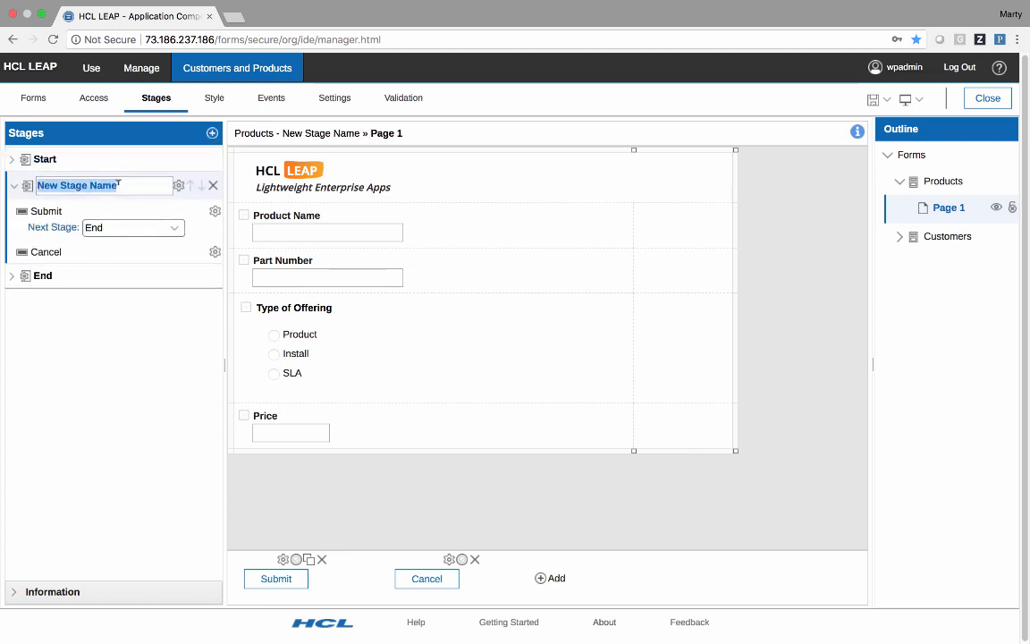
pyautogui.write('Update')
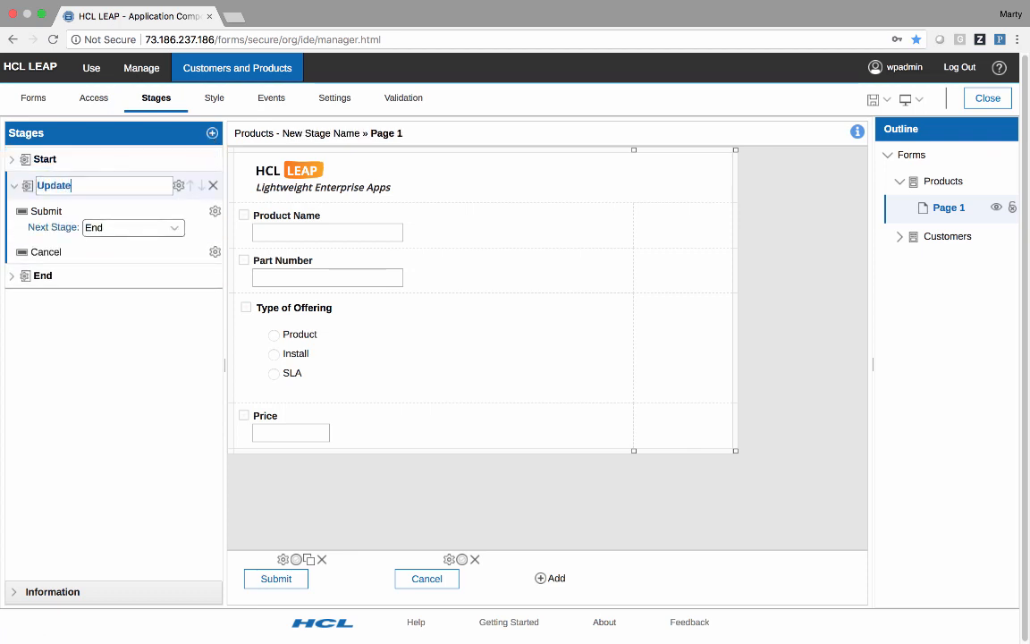
# Set Update as the next stage for the Submit action in both the Start and Update stages.
pyautogui.click(134, 159)
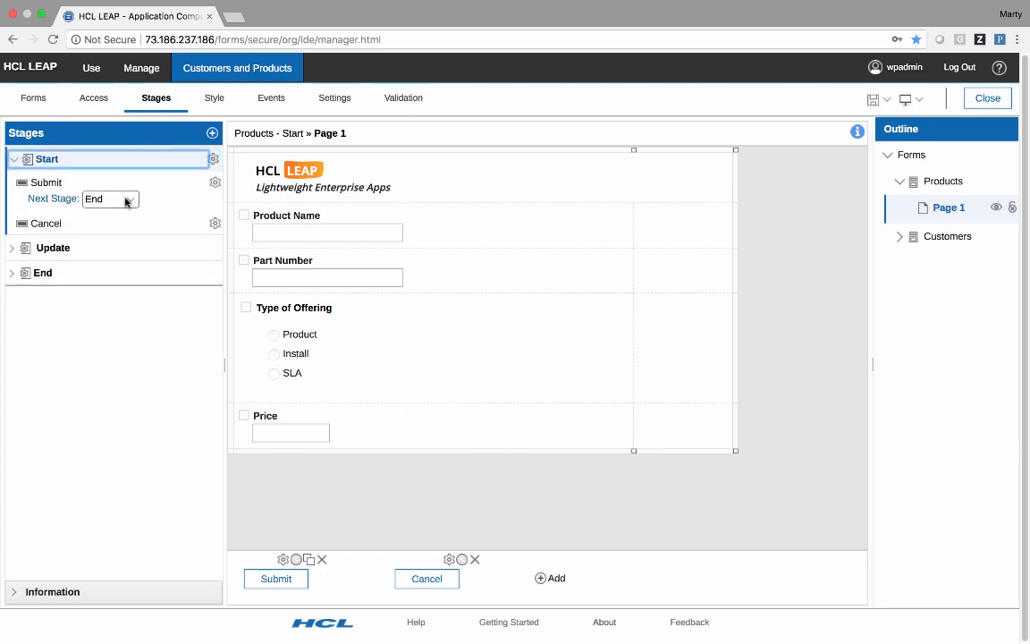
pyautogui.click(126, 201)
pyautogui.click(123, 185)
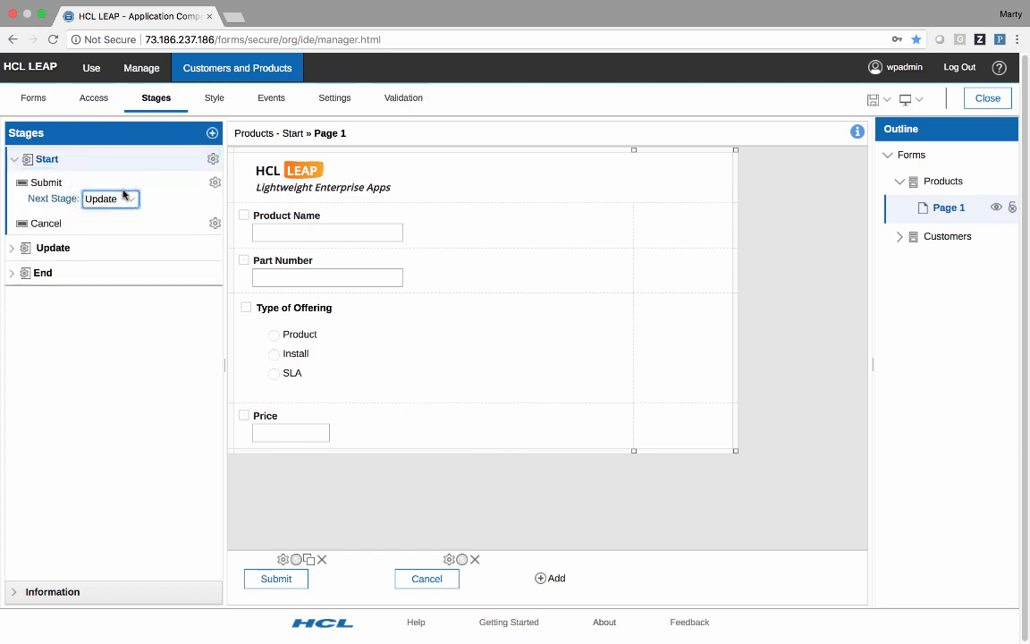
pyautogui.click(107, 243)
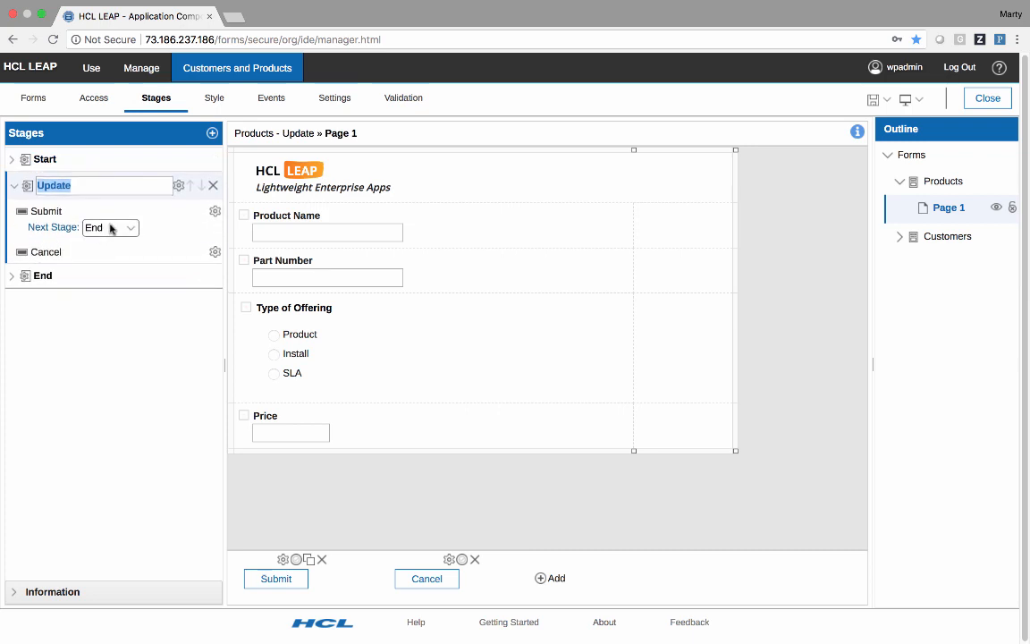
pyautogui.click(113, 225)
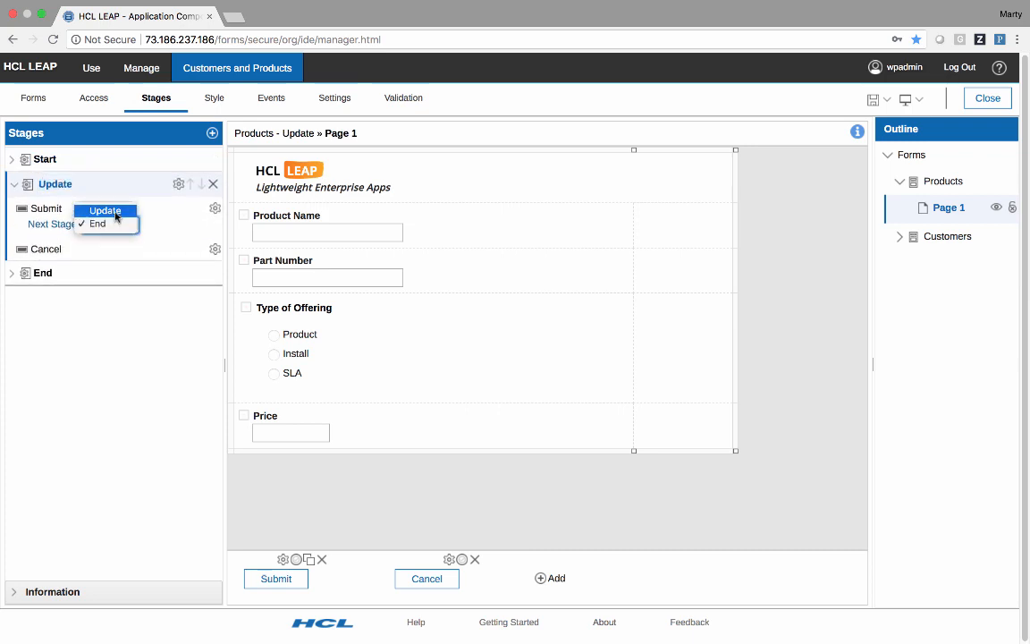
pyautogui.click(114, 213)
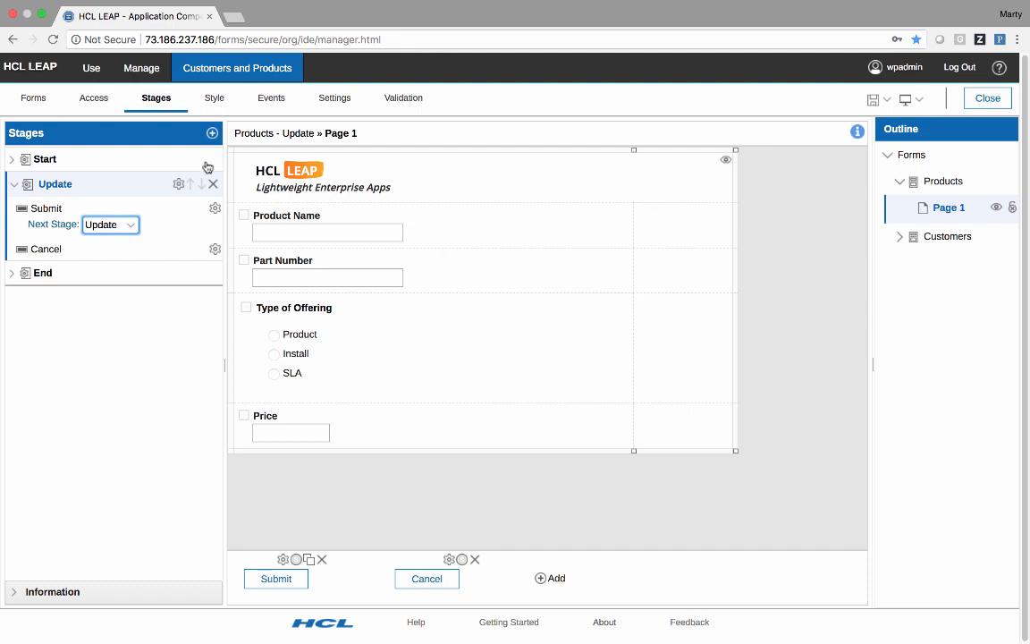
# Grant the Administrator and Record Owner roles Update permission in the access settings of the Products form's Update stage.
pyautogui.click(93, 99)
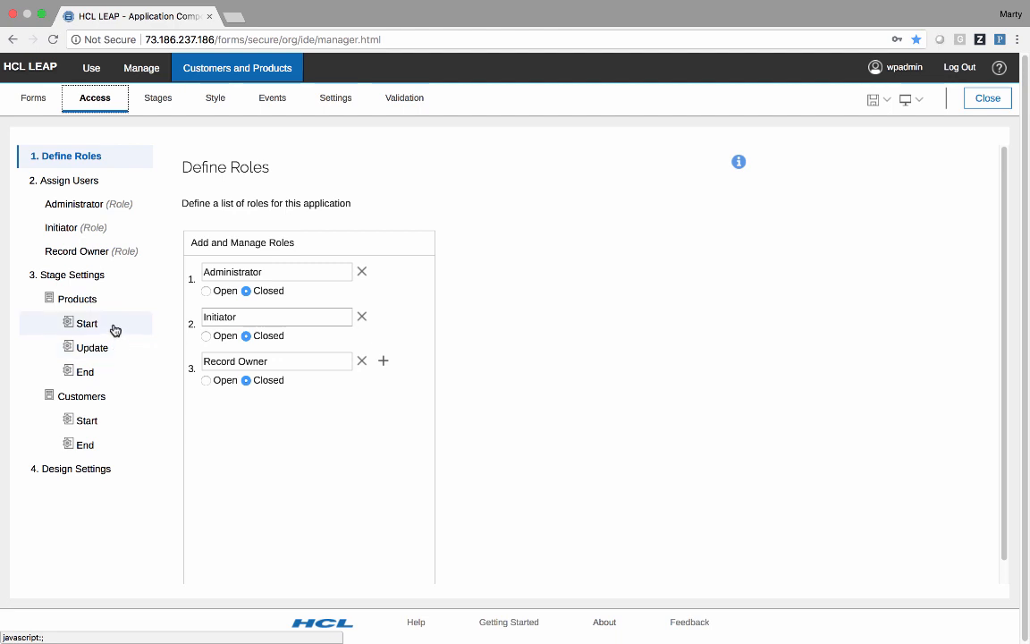
pyautogui.click(115, 330)
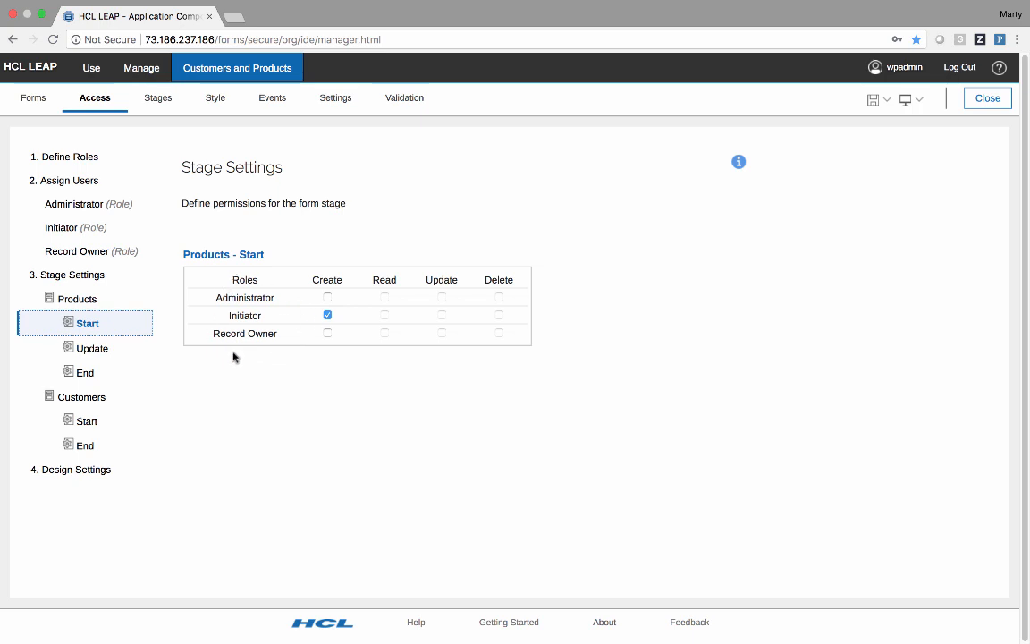
pyautogui.click(102, 351)
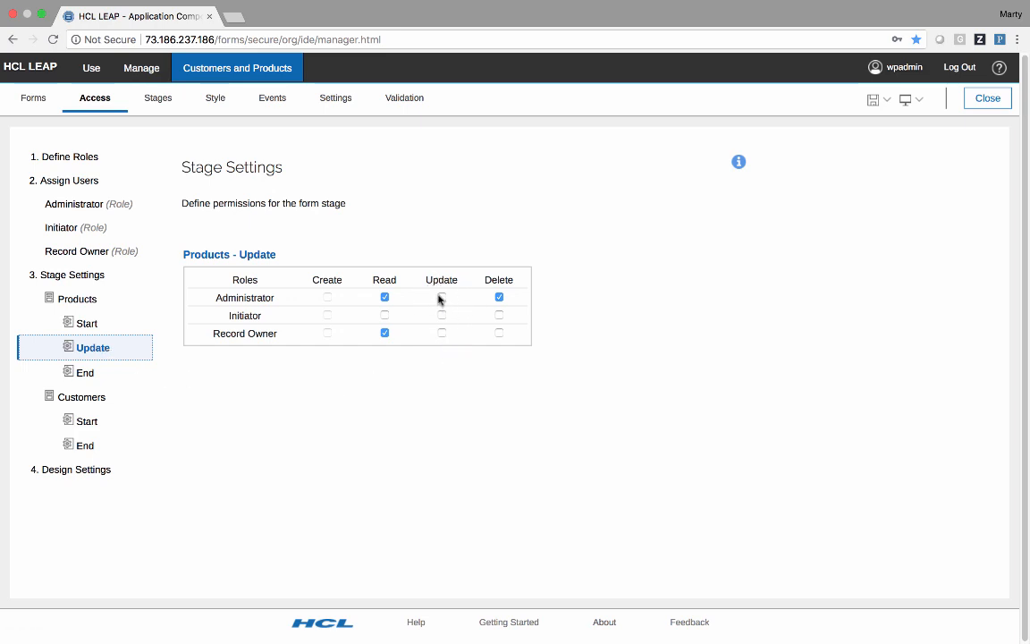
pyautogui.click(441, 298)
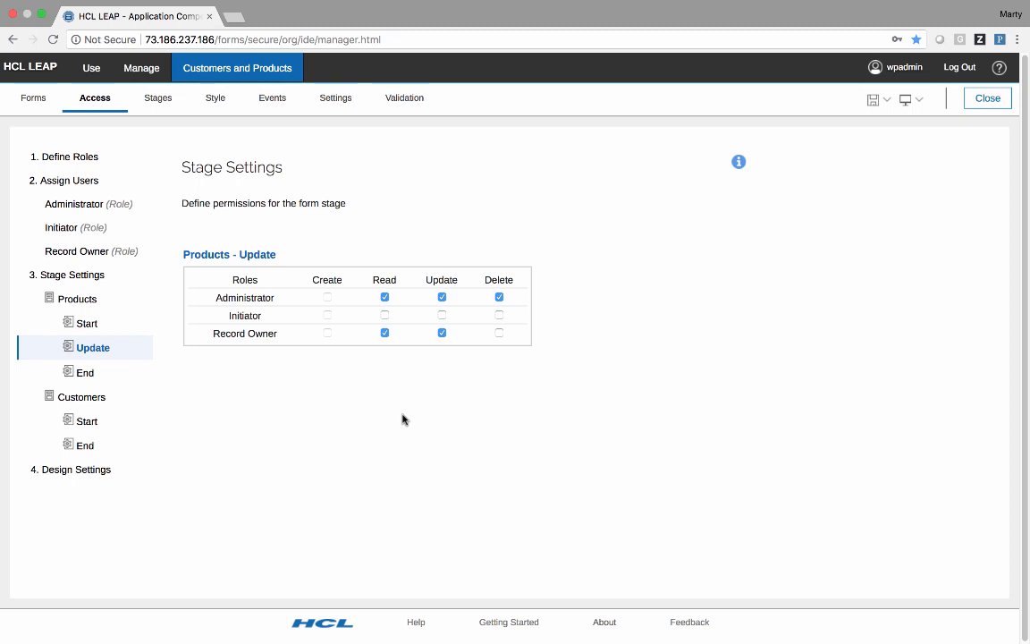
# Add a fourth role named Product Mgrs to the application's role definitions.
pyautogui.click(92, 156)
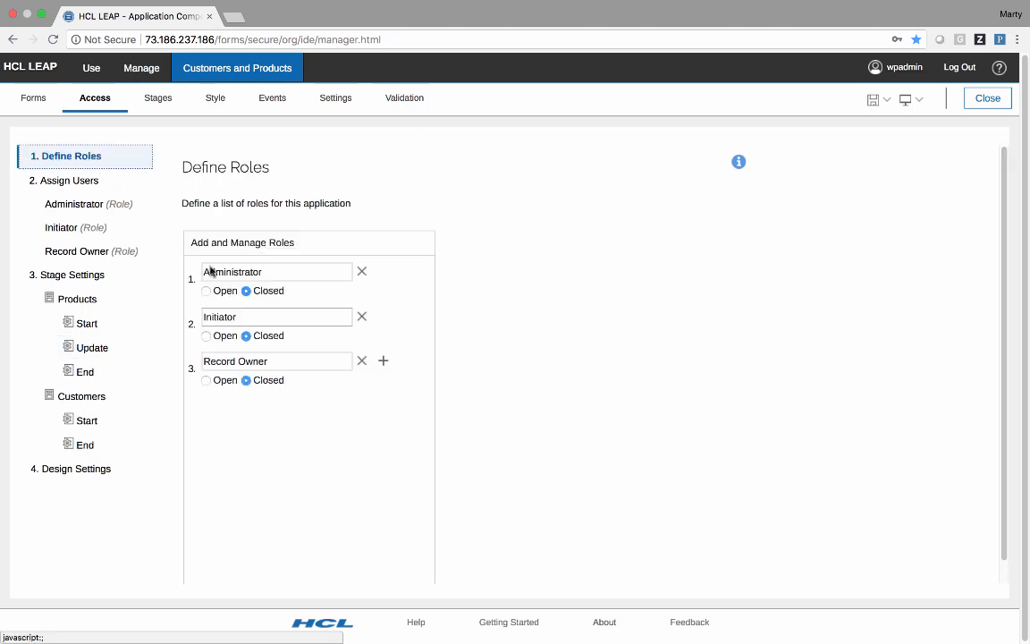
pyautogui.click(383, 360)
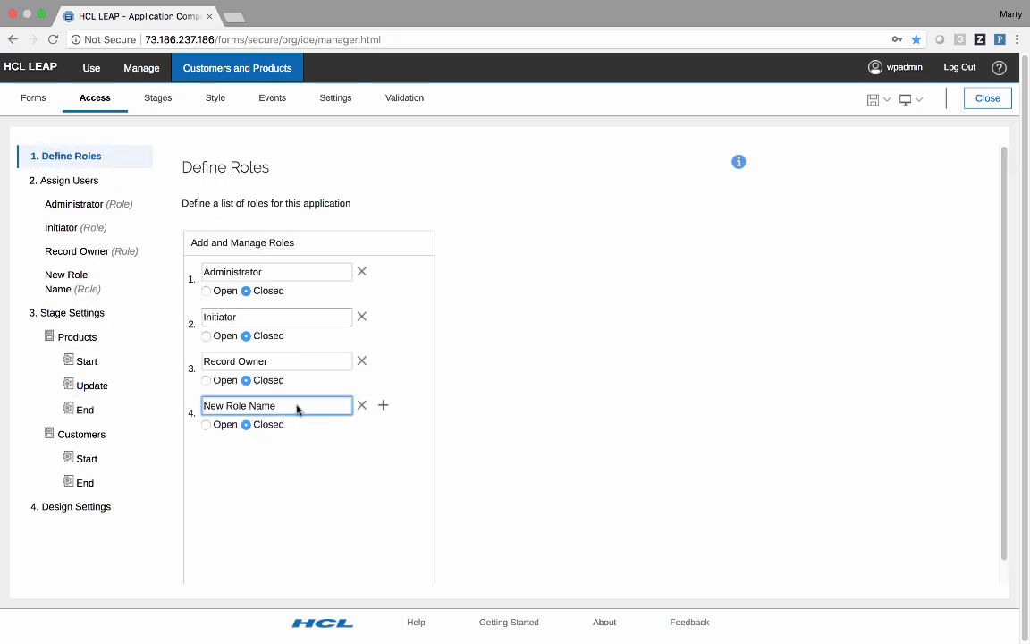
pyautogui.moveTo(297, 409); pyautogui.dragTo(196, 408)
pyautogui.write('P')
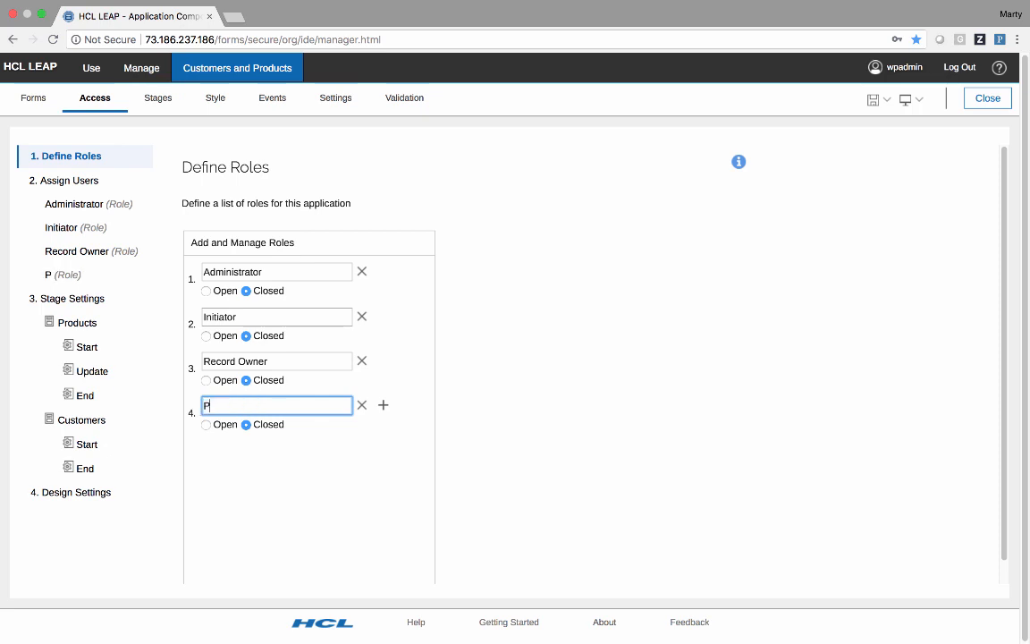
pyautogui.write('roduct Mgrs')
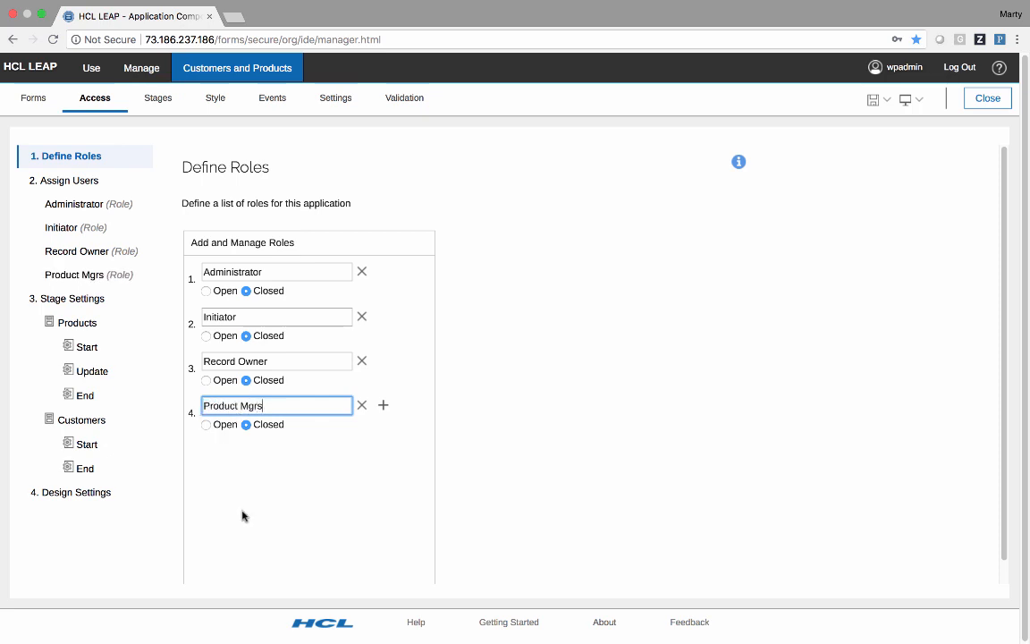
# Give the Product Mgrs role Update permission for the Products form's Update stage and save the application.
pyautogui.click(96, 372)
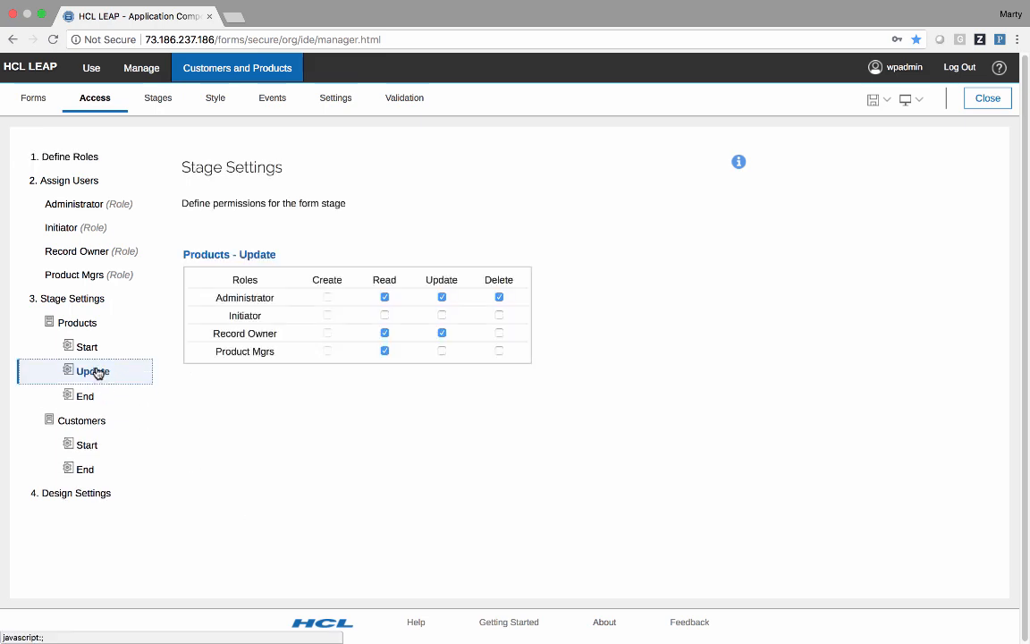
pyautogui.click(441, 352)
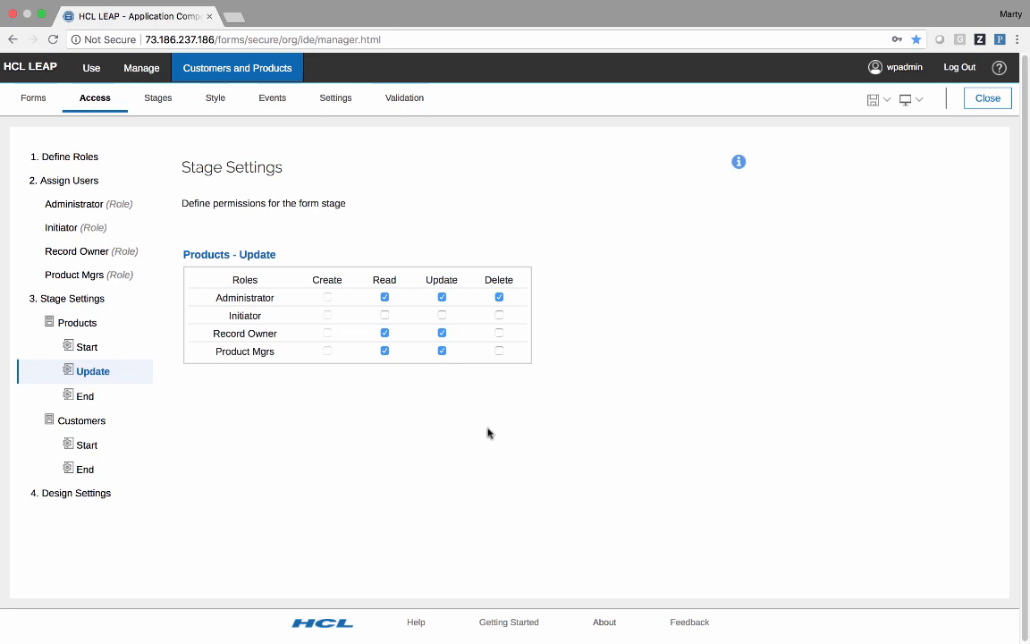
pyautogui.click(59, 277)
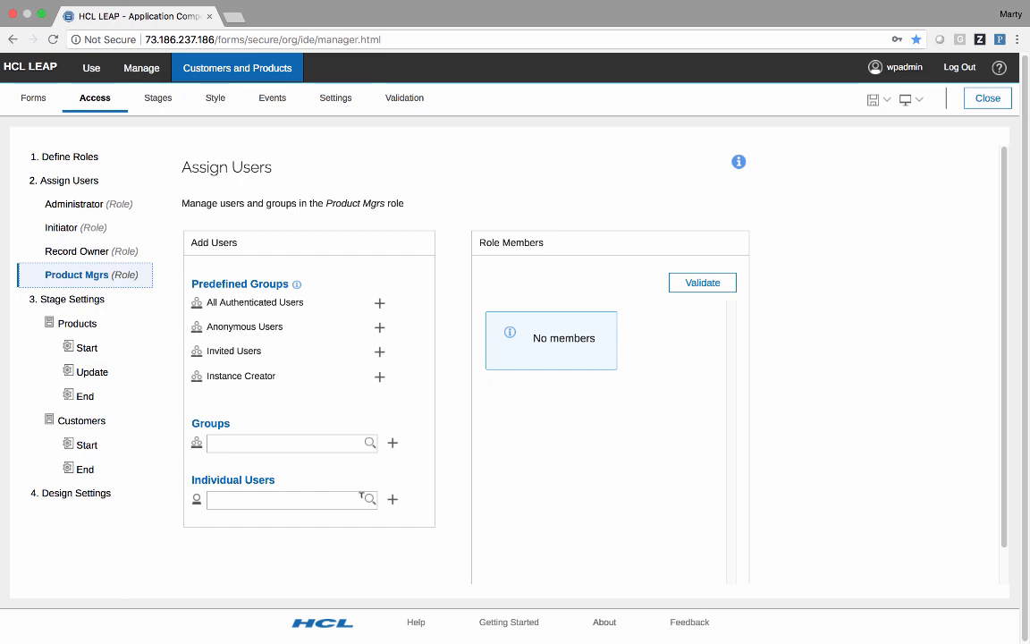
pyautogui.click(93, 376)
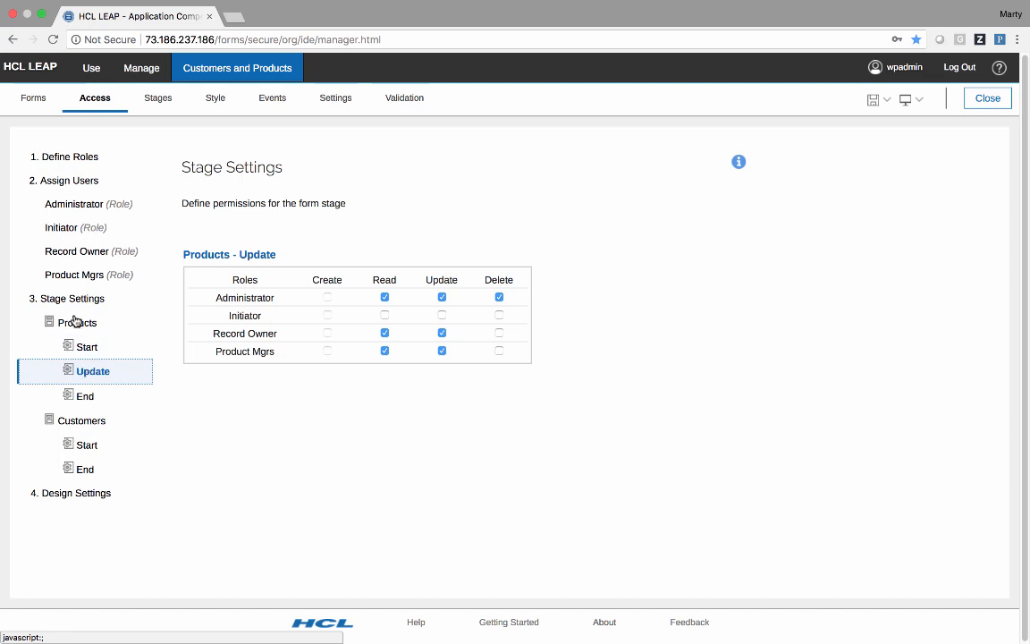
pyautogui.click(874, 101)
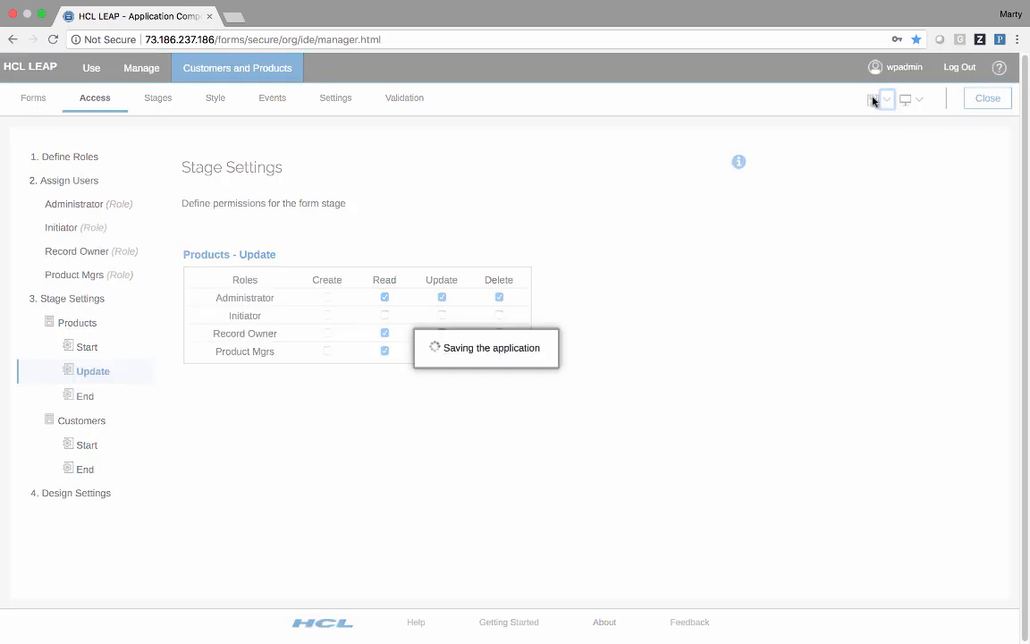
# Redeploy the Customers and Products application with the option to delete all previous submissions.
pyautogui.click(140, 69)
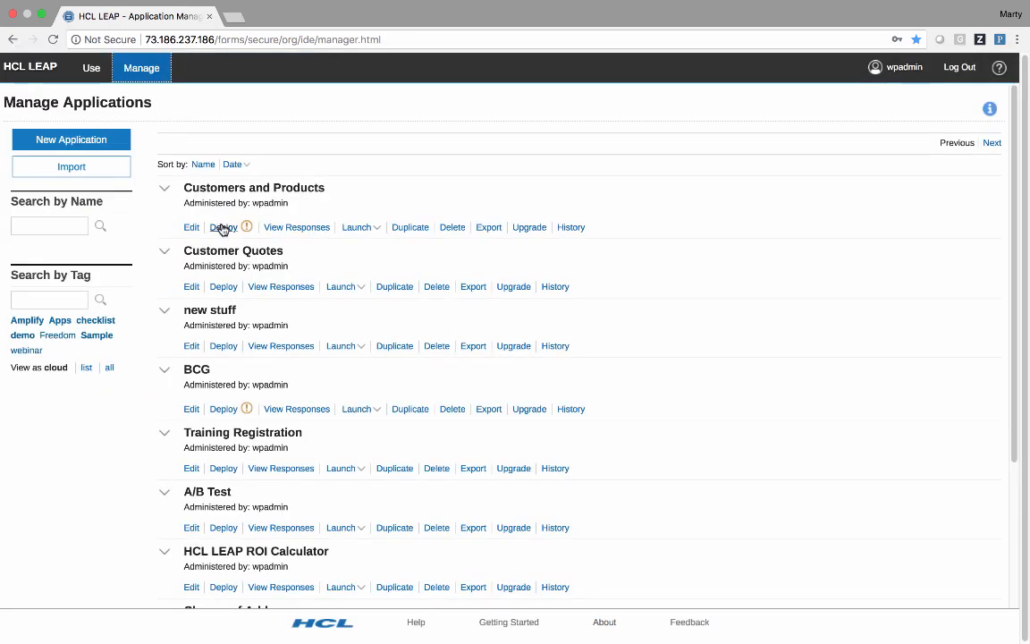
pyautogui.click(222, 227)
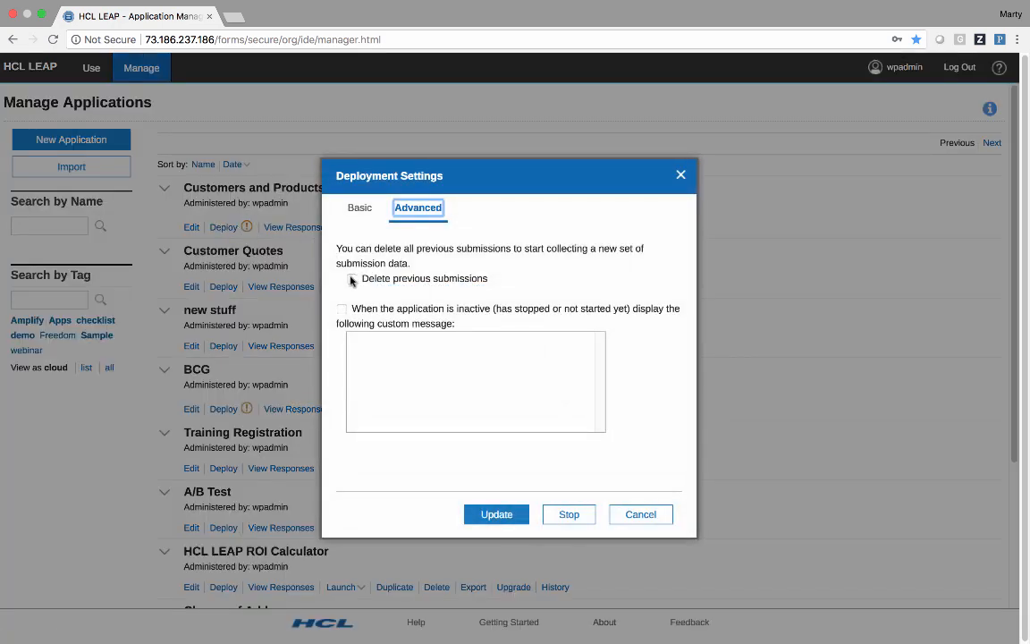
pyautogui.click(353, 279)
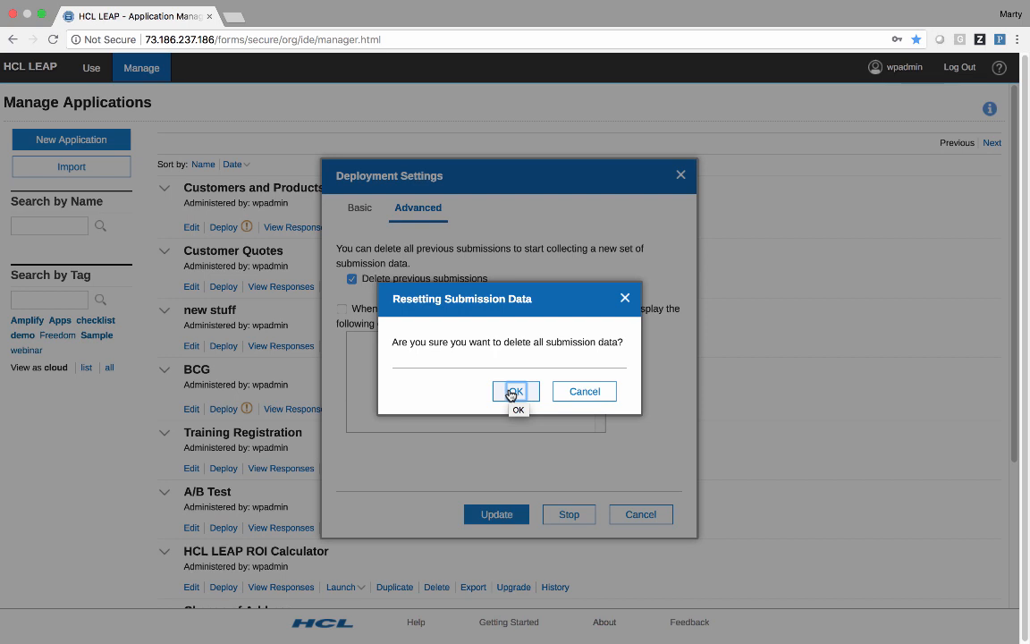
pyautogui.click(512, 393)
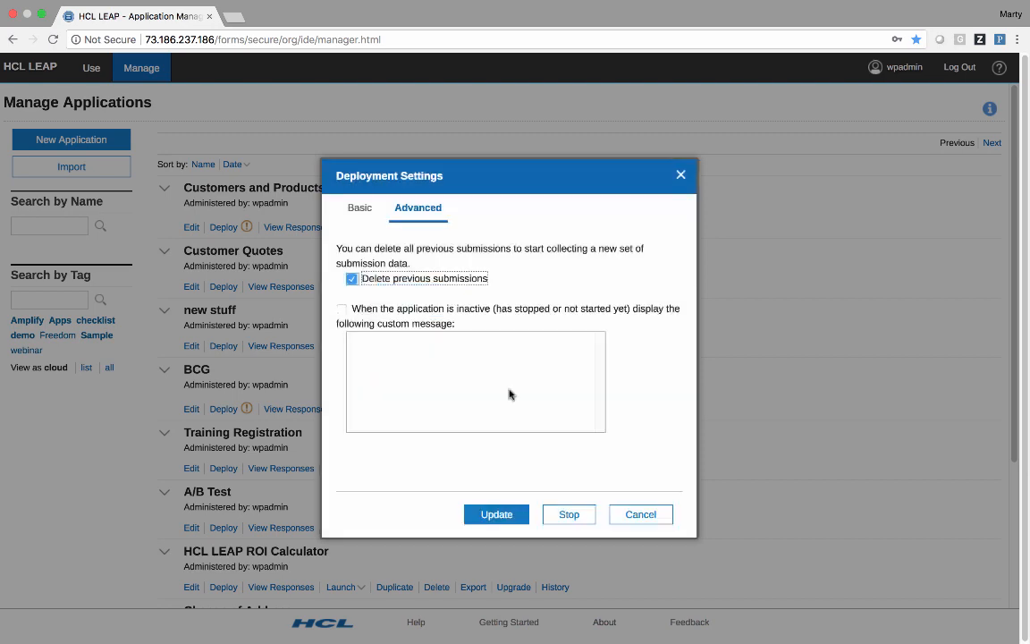
pyautogui.click(488, 516)
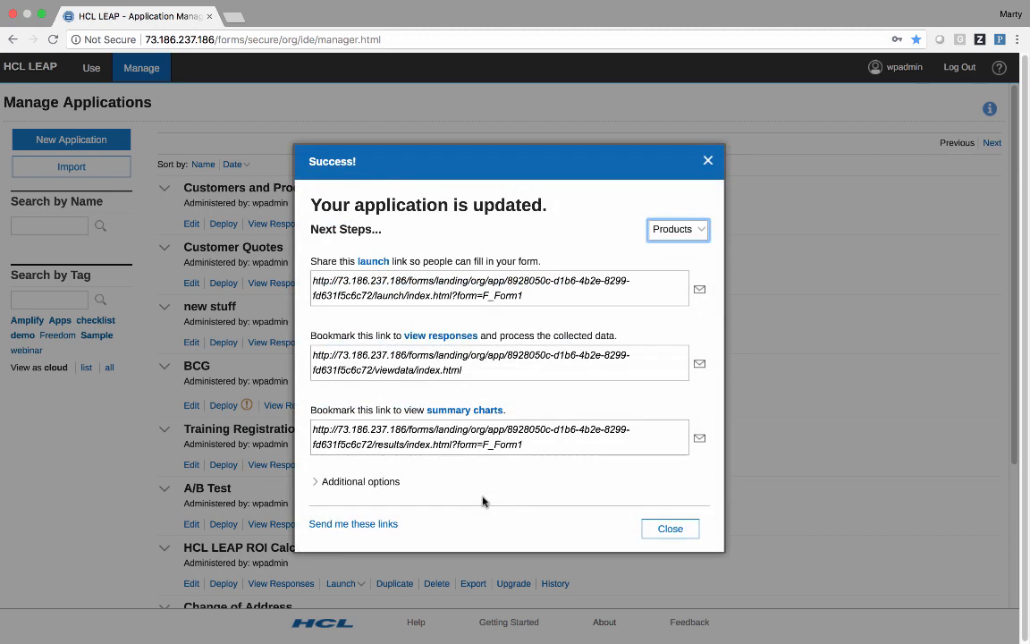
pyautogui.click(666, 529)
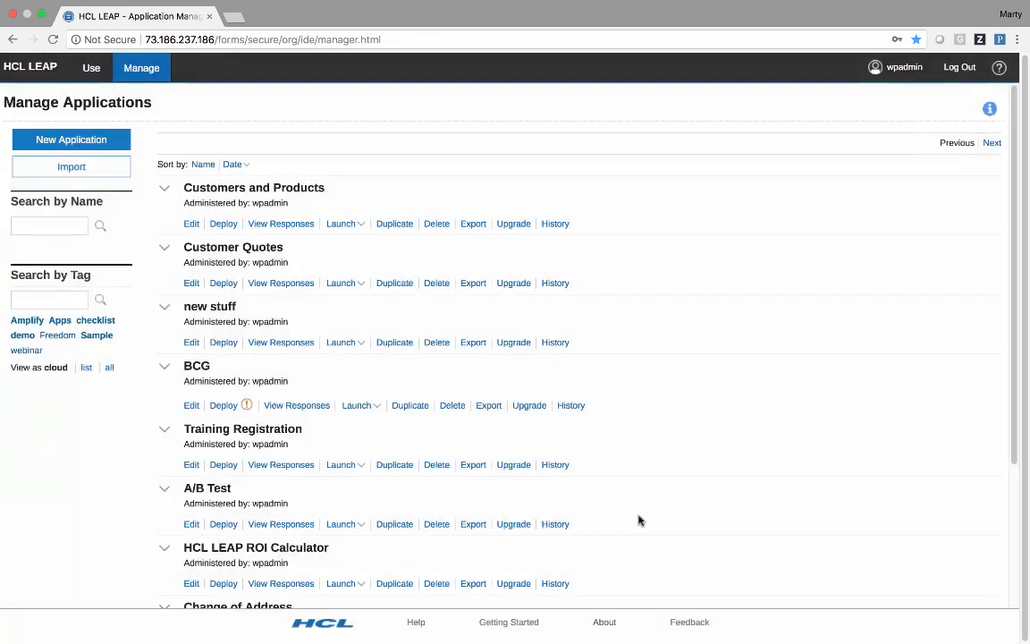
# View the Customers and Products application's responses and import Price Book.xlsx into the Products form.
pyautogui.click(290, 225)
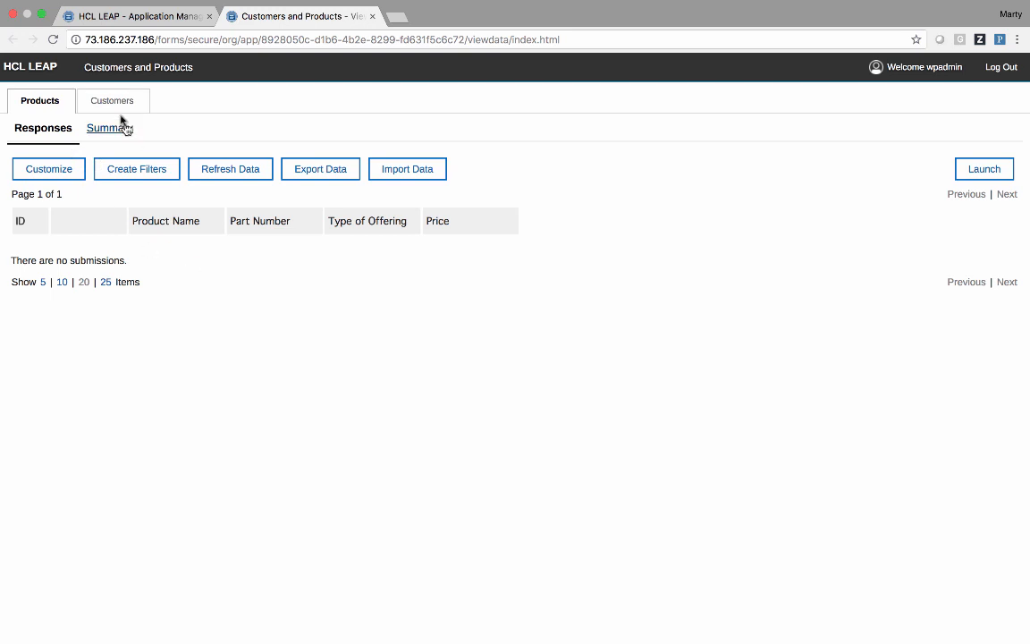
pyautogui.click(109, 99)
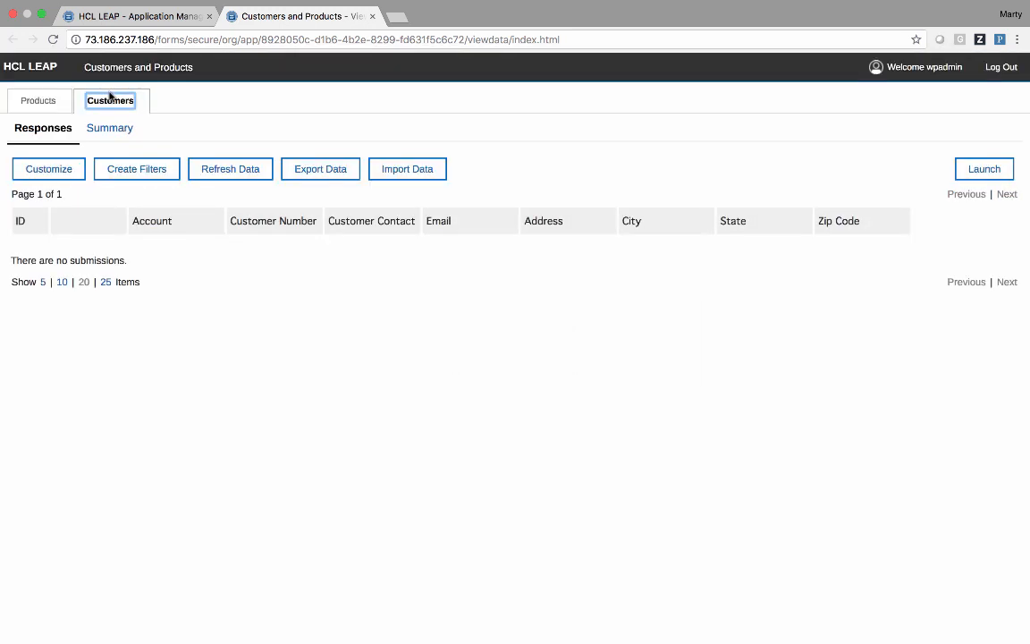
pyautogui.click(40, 103)
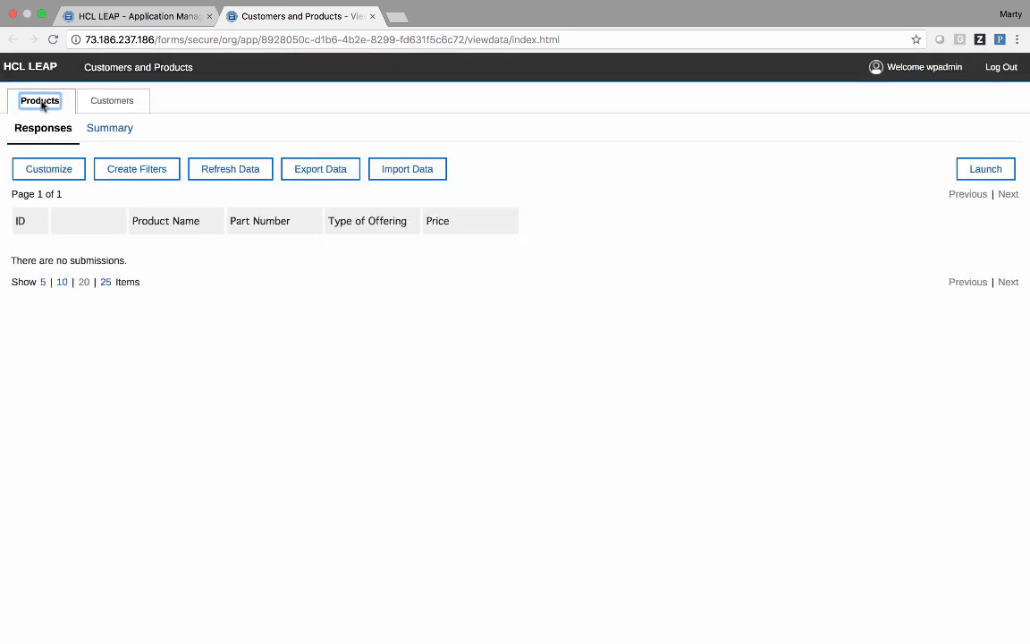
pyautogui.click(404, 175)
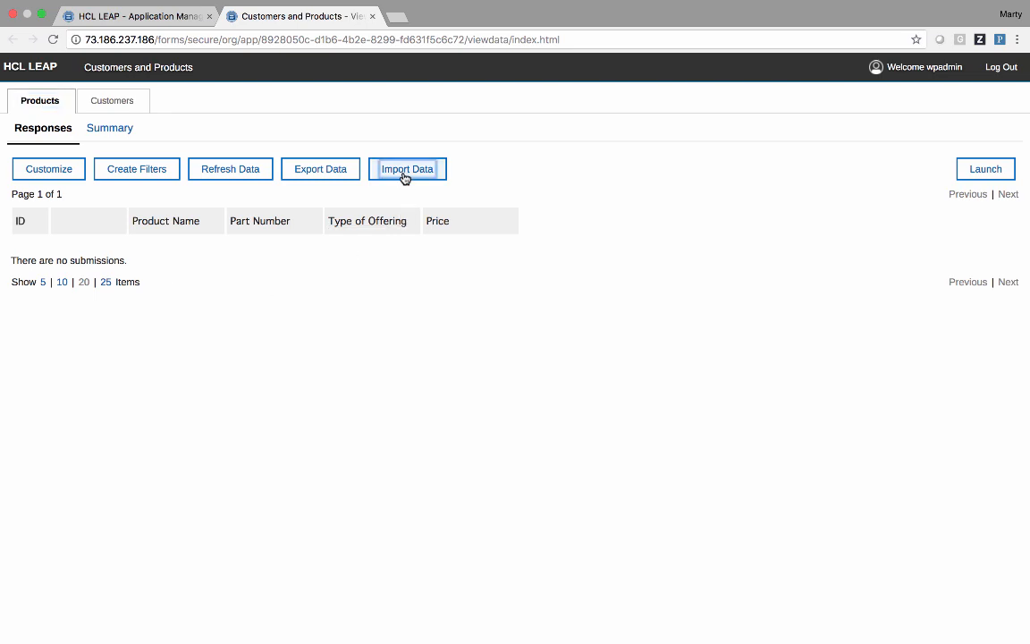
pyautogui.click(379, 363)
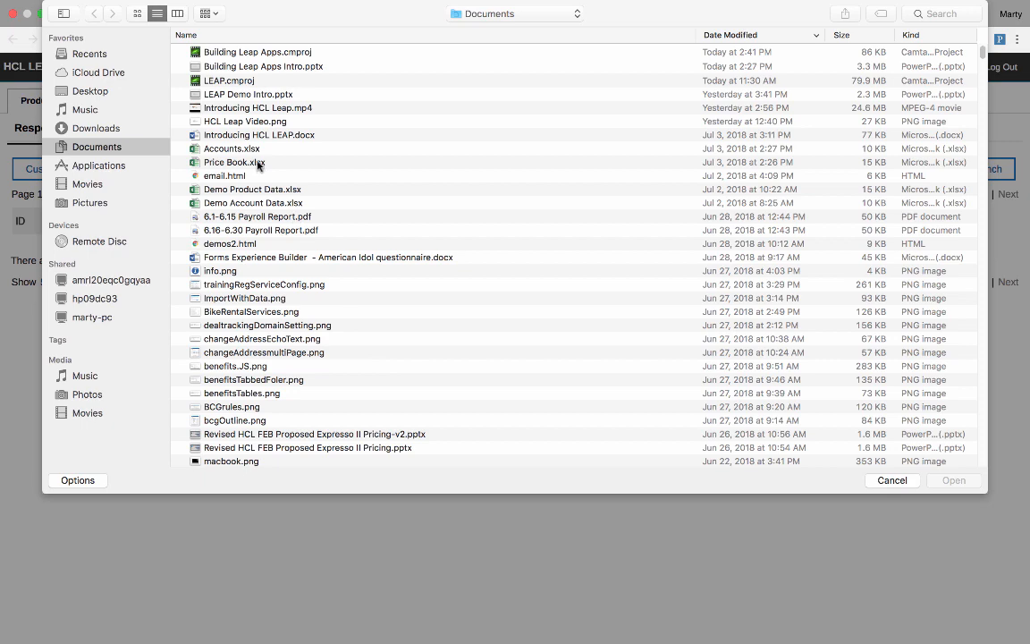
pyautogui.click(258, 162)
pyautogui.click(951, 480)
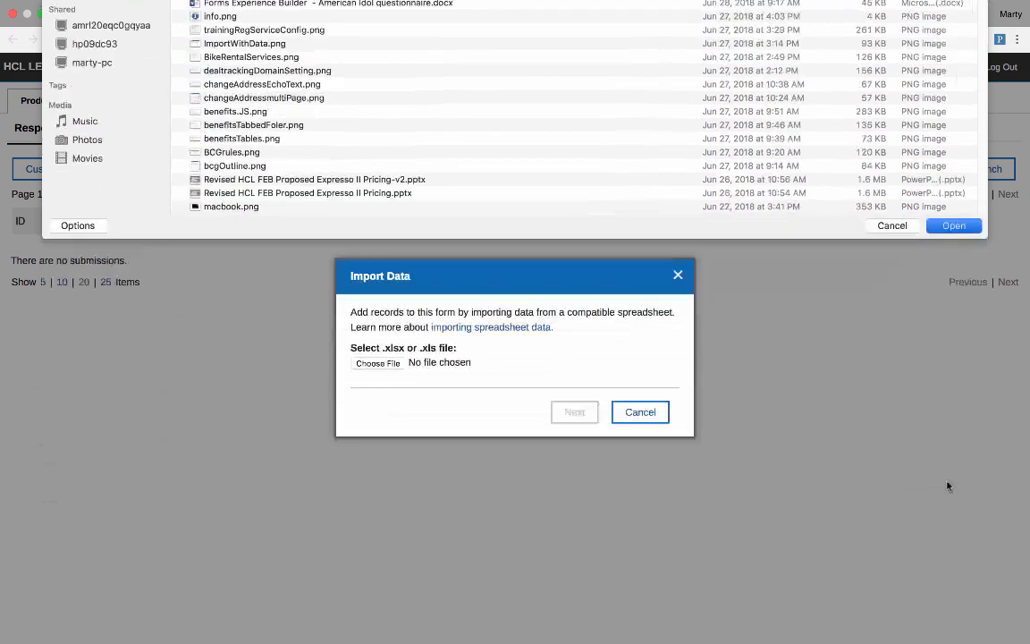
pyautogui.click(577, 415)
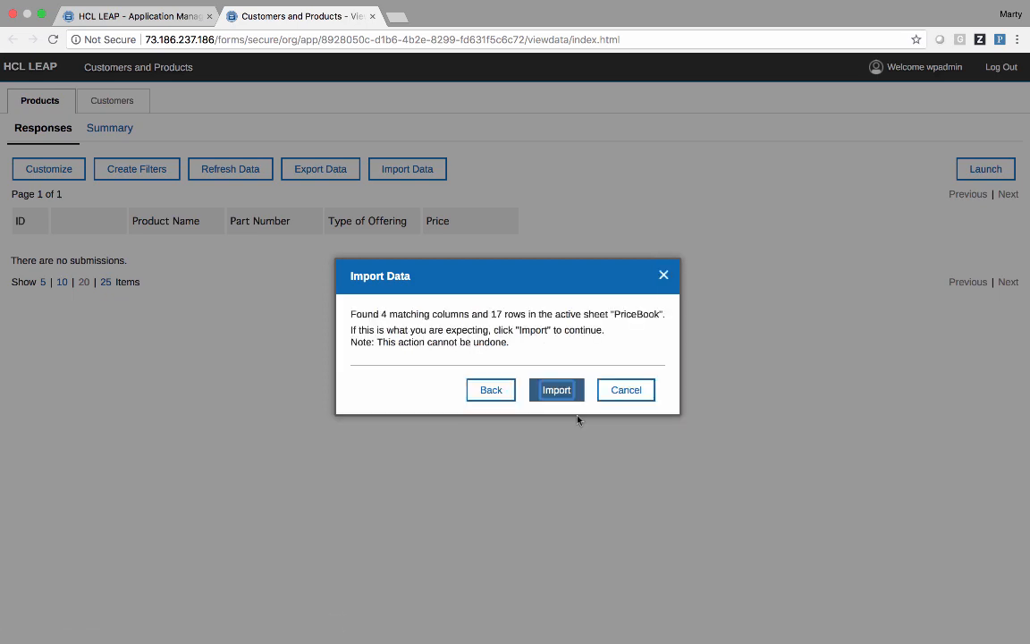
pyautogui.click(577, 396)
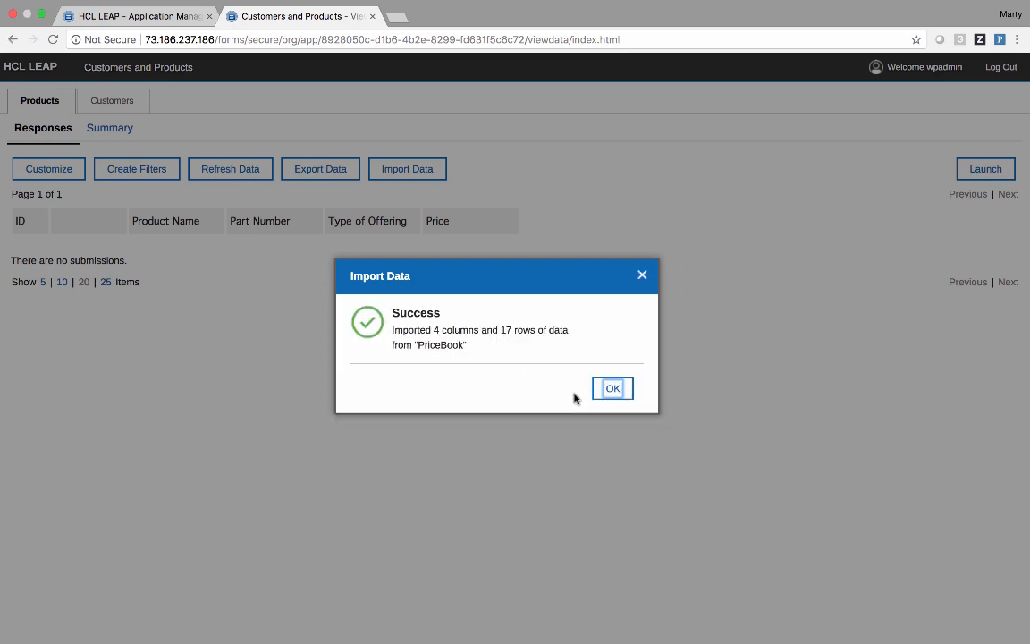
pyautogui.click(627, 395)
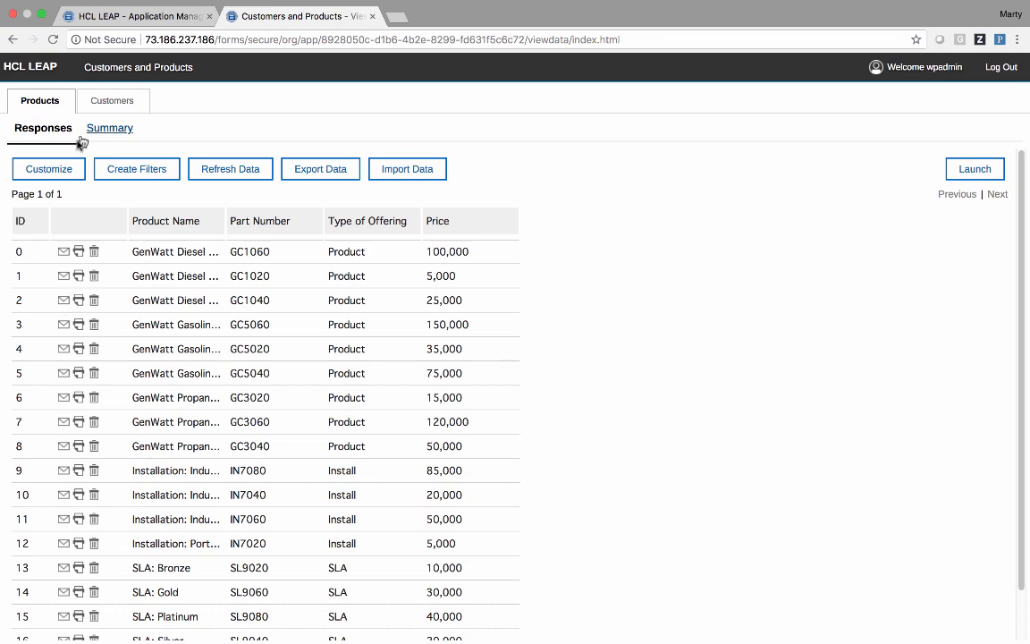
# Customize the Products responses view to show the Stage column.
pyautogui.click(68, 168)
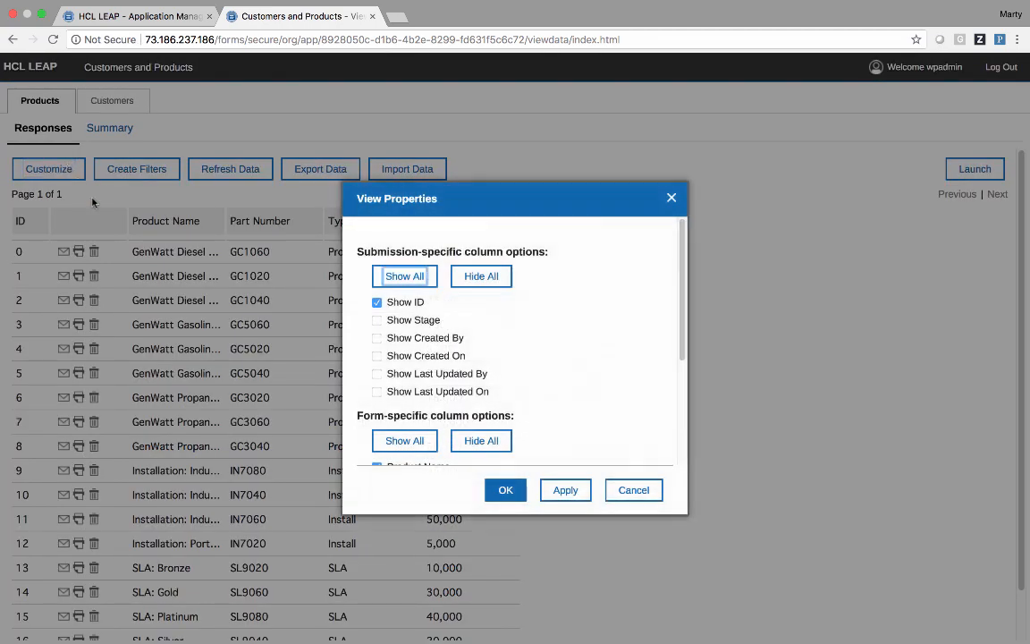
pyautogui.click(376, 321)
pyautogui.click(519, 490)
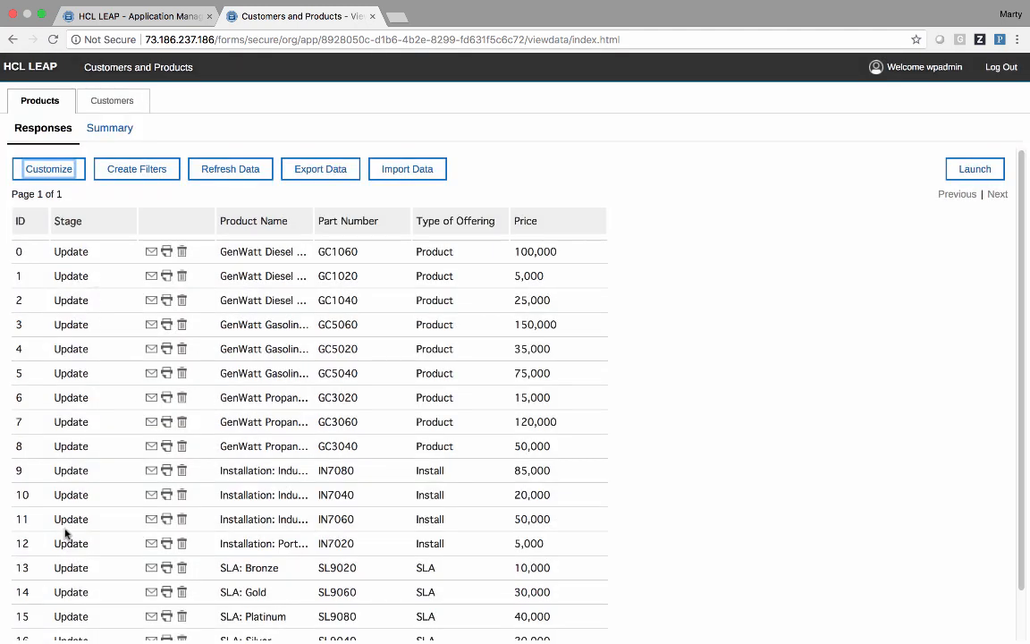
# Change the price of product GC1020 to 4,000, submit the record and check it in the Products responses list.
pyautogui.click(72, 277)
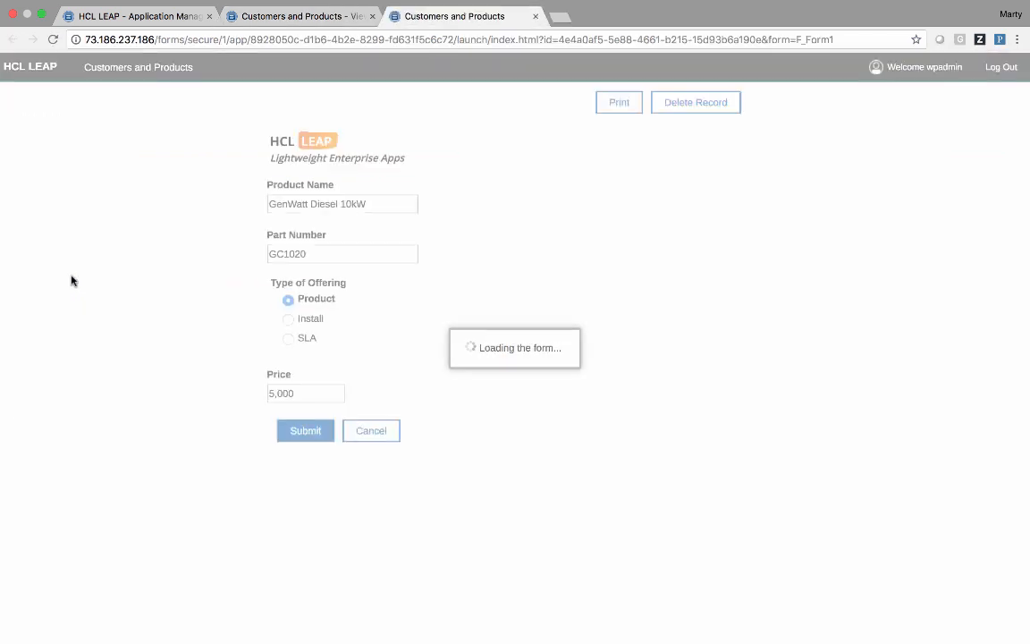
pyautogui.click(270, 394)
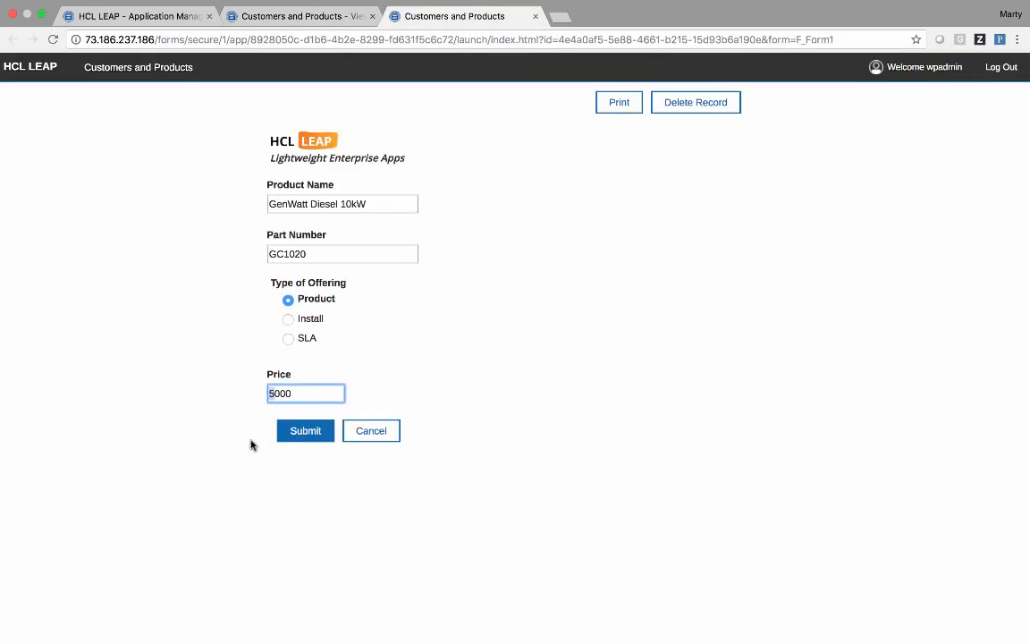
pyautogui.press('Delete')
pyautogui.write('4')
pyautogui.click(309, 432)
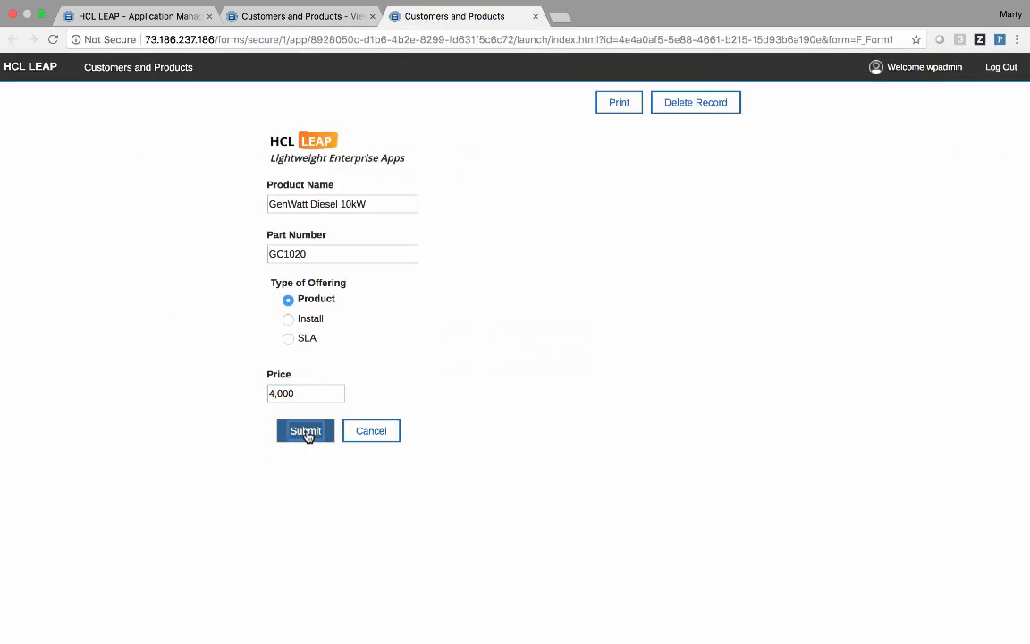
pyautogui.click(258, 18)
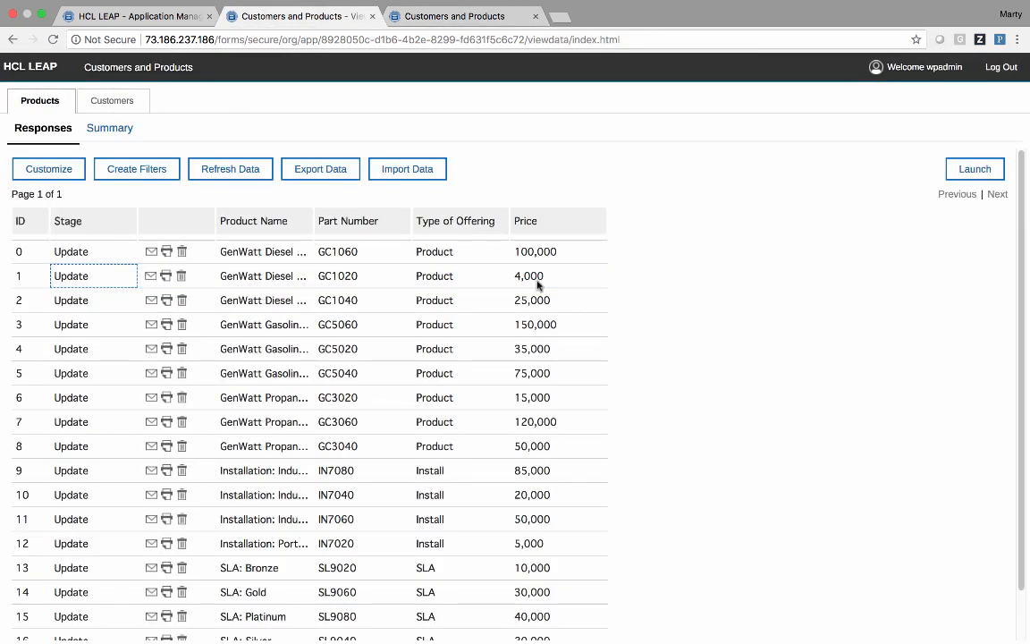
pyautogui.scroll(-2, 71, 506)
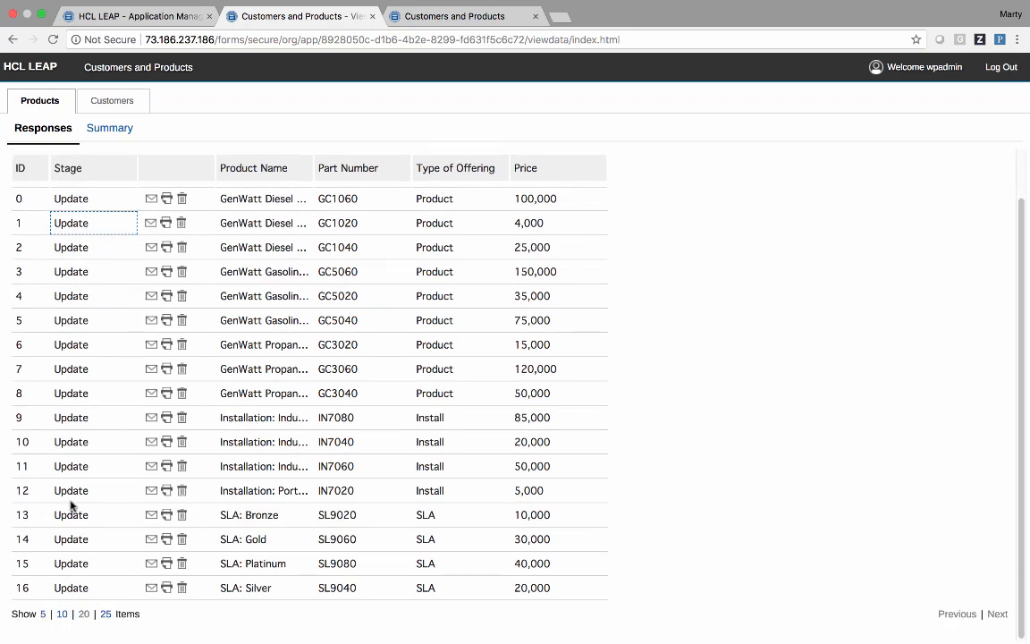
pyautogui.scroll(1, 123, 414)
pyautogui.scroll(1, 123, 415)
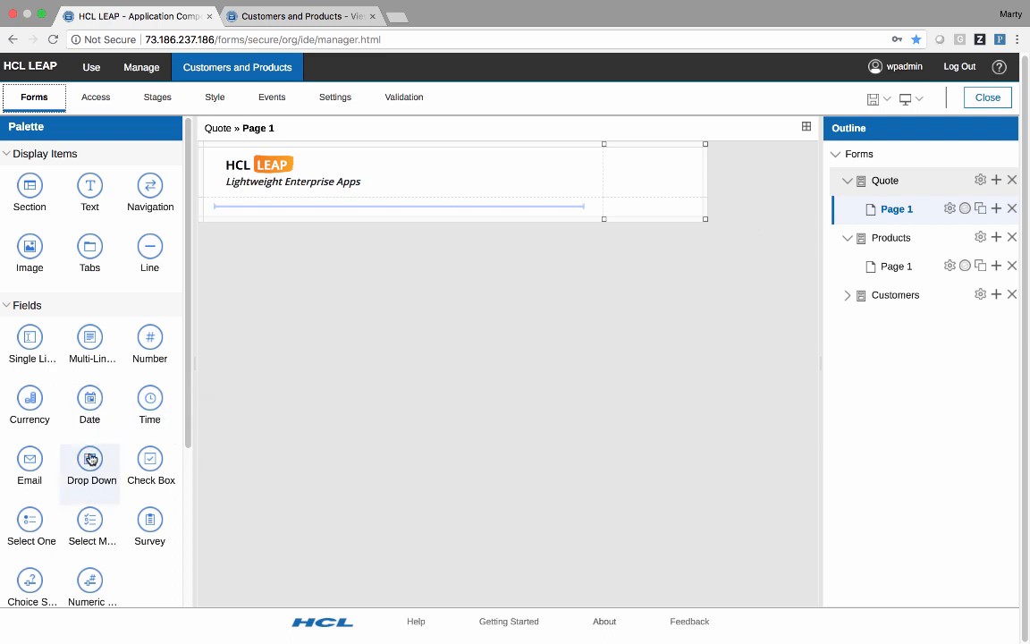
# Add a Drop Down field titled "Select an Account" below the logo on Page 1 of the Quote form.
pyautogui.moveTo(90, 459); pyautogui.dragTo(329, 211)
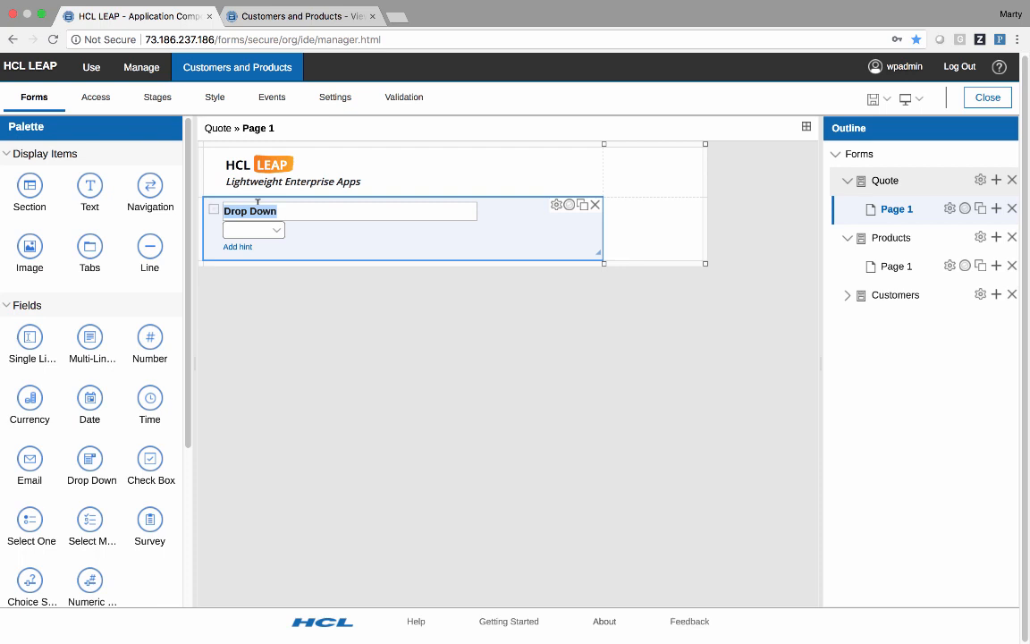
pyautogui.write('Selec')
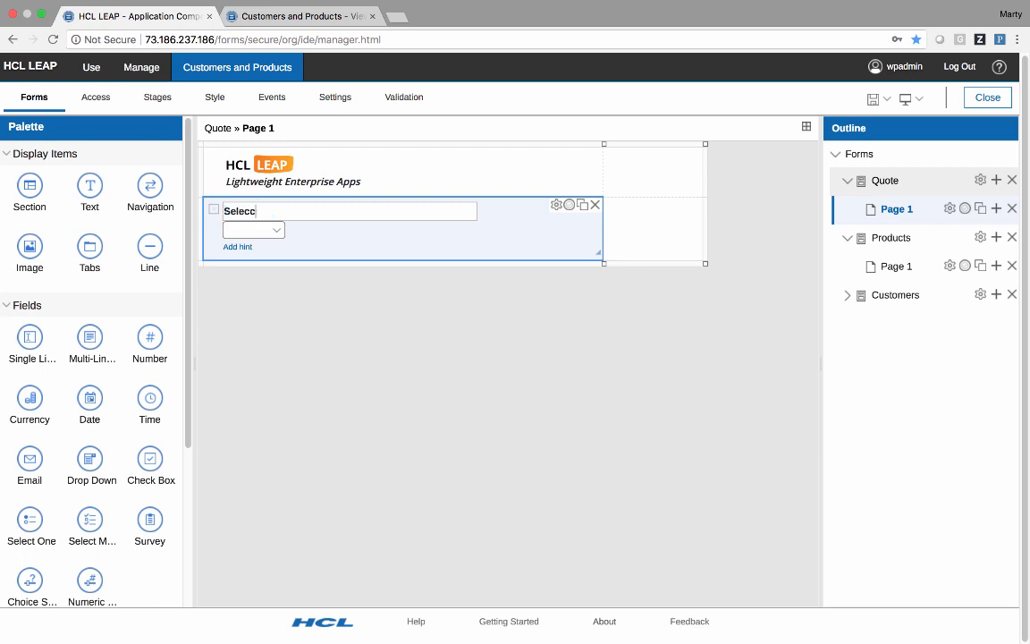
pyautogui.write('t an Account')
pyautogui.click(511, 239)
# Set the Select an Account options to use a service and choose Customers and Products / Customers / Search from the current application's catalog.
pyautogui.click(557, 206)
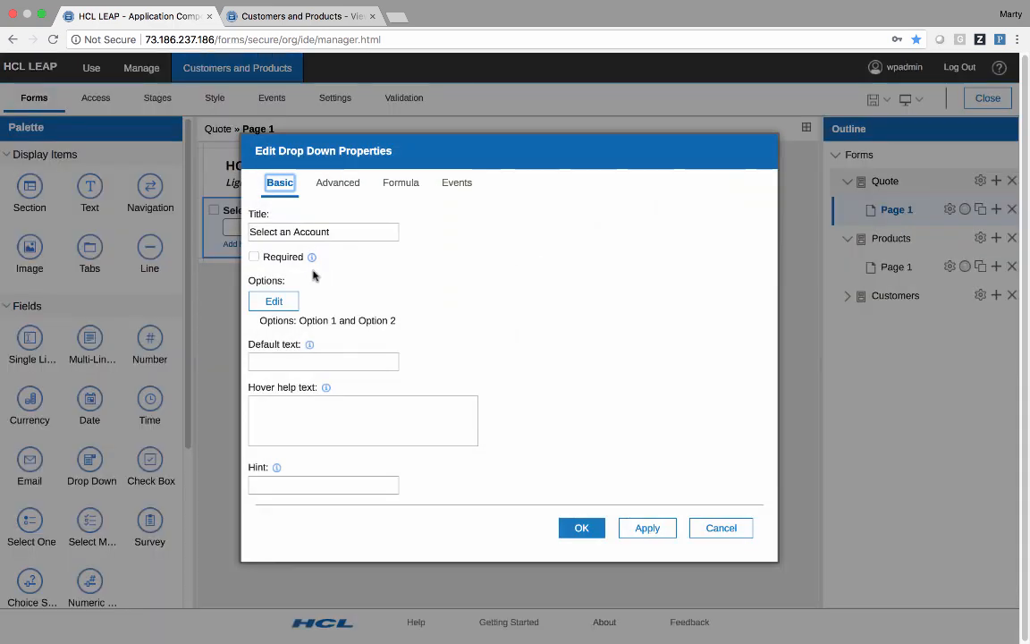
pyautogui.click(273, 301)
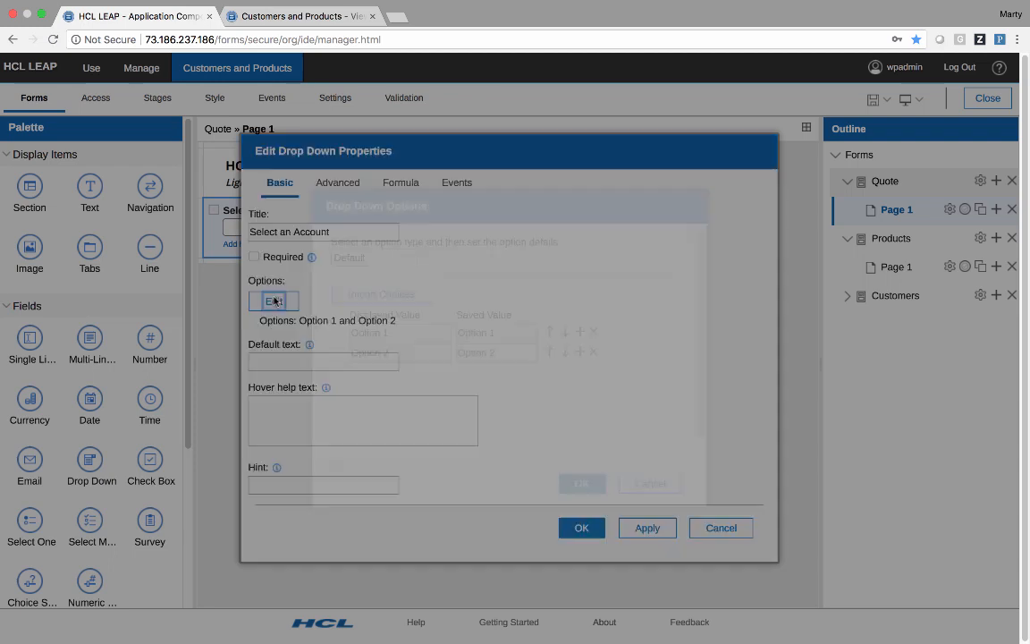
pyautogui.click(368, 258)
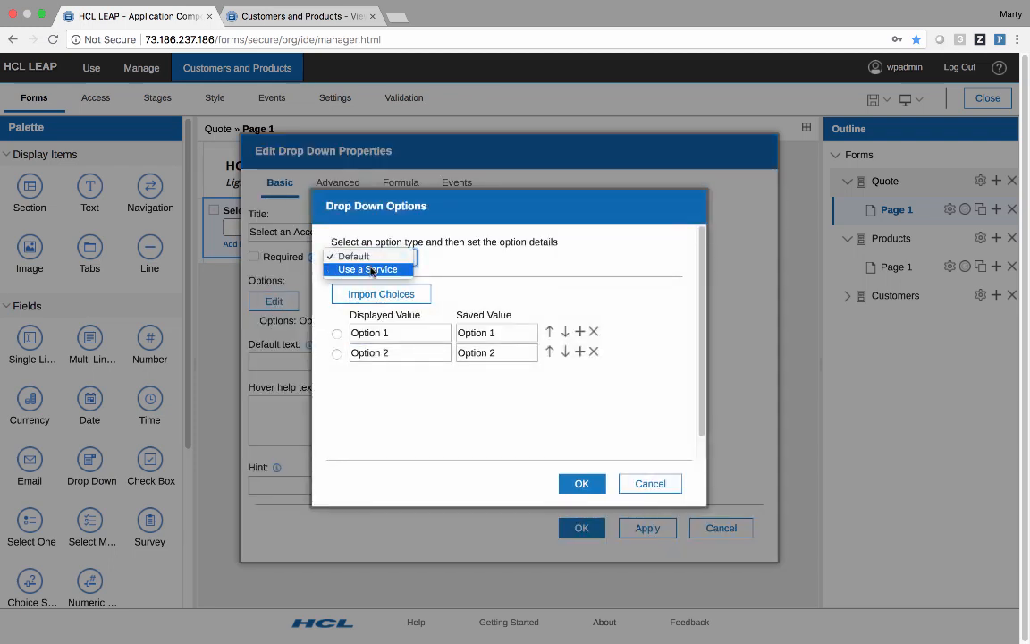
pyautogui.click(371, 270)
pyautogui.click(404, 321)
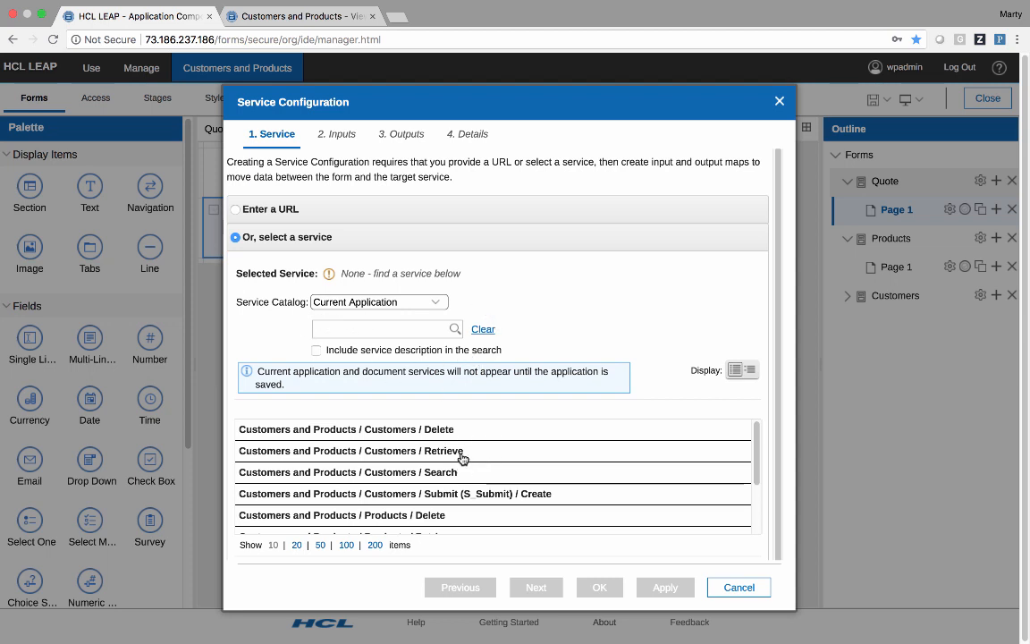
pyautogui.scroll(-2, 364, 439)
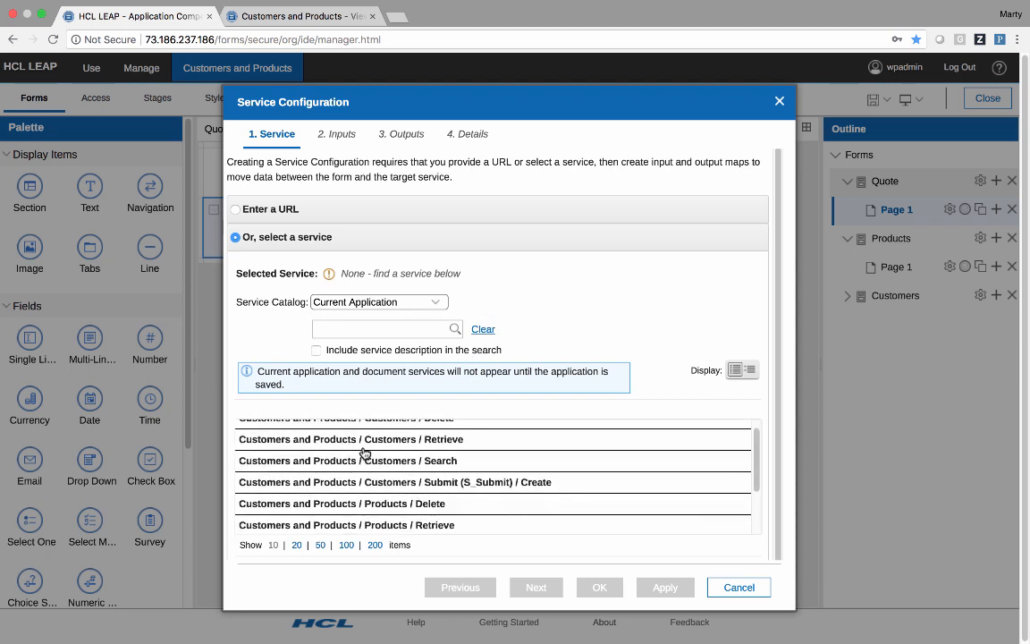
pyautogui.scroll(2, 322, 443)
pyautogui.scroll(-1, 304, 447)
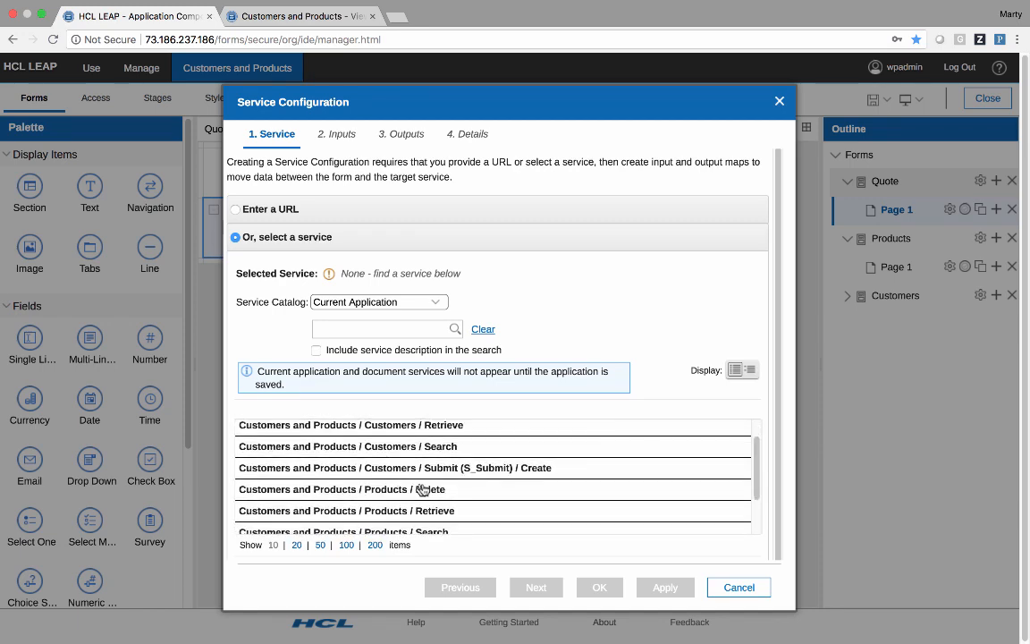
pyautogui.scroll(1, 412, 474)
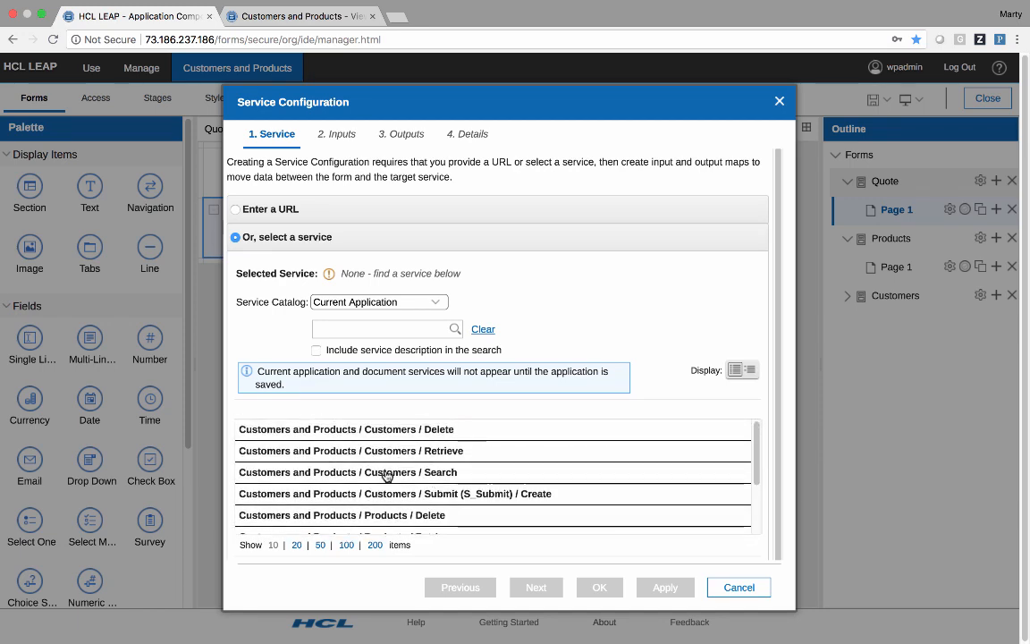
pyautogui.click(386, 473)
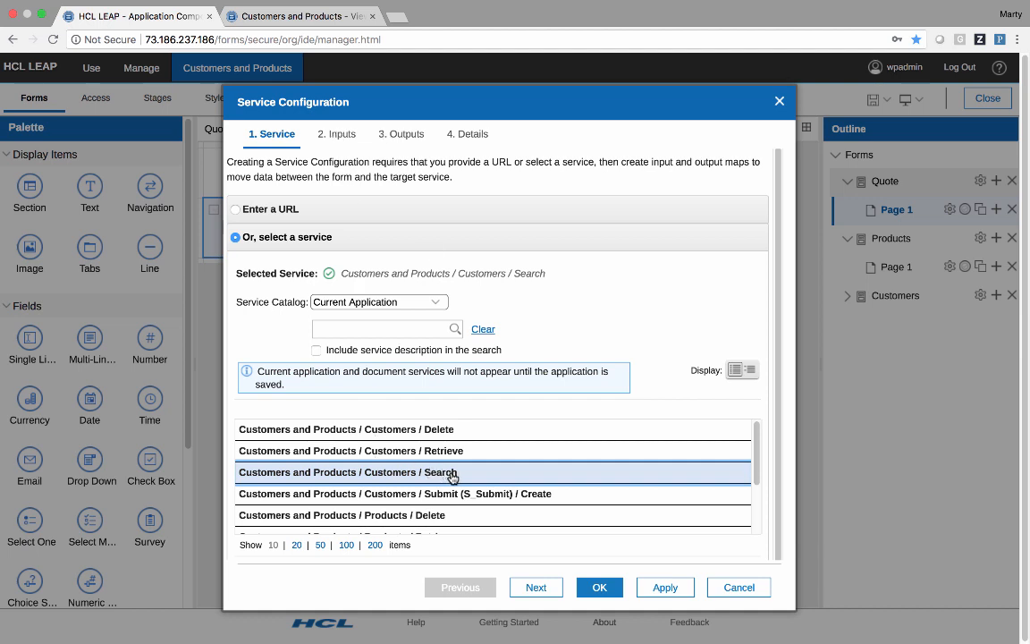
# Assign the service output Result (F_CustNumber) "Customer Number" to the Saved Value of the Select an Account options.
pyautogui.click(343, 136)
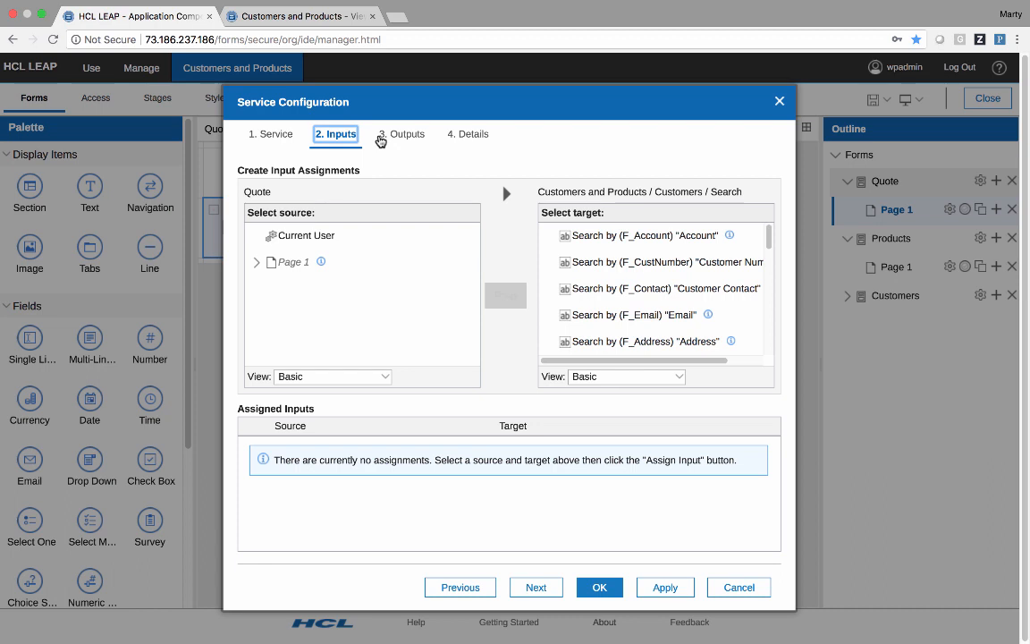
pyautogui.click(381, 136)
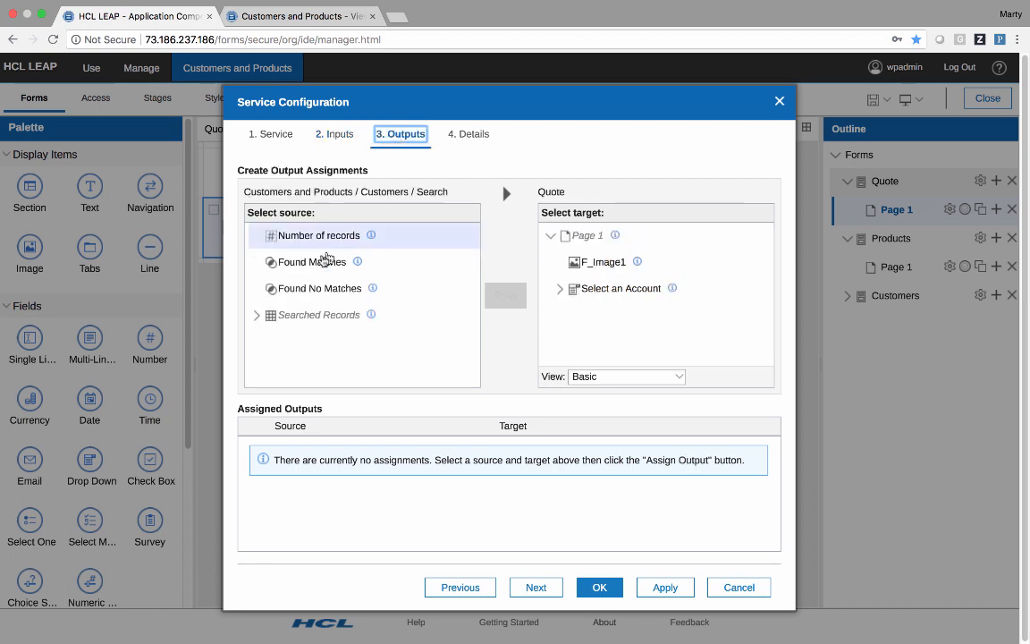
pyautogui.click(259, 316)
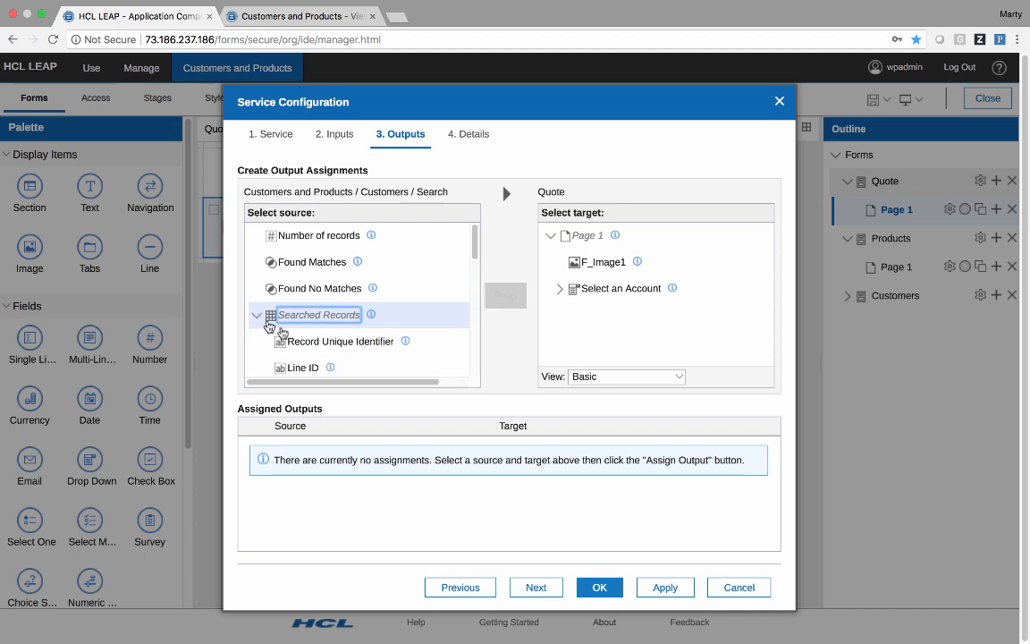
pyautogui.scroll(-1, 397, 337)
pyautogui.scroll(-2, 396, 337)
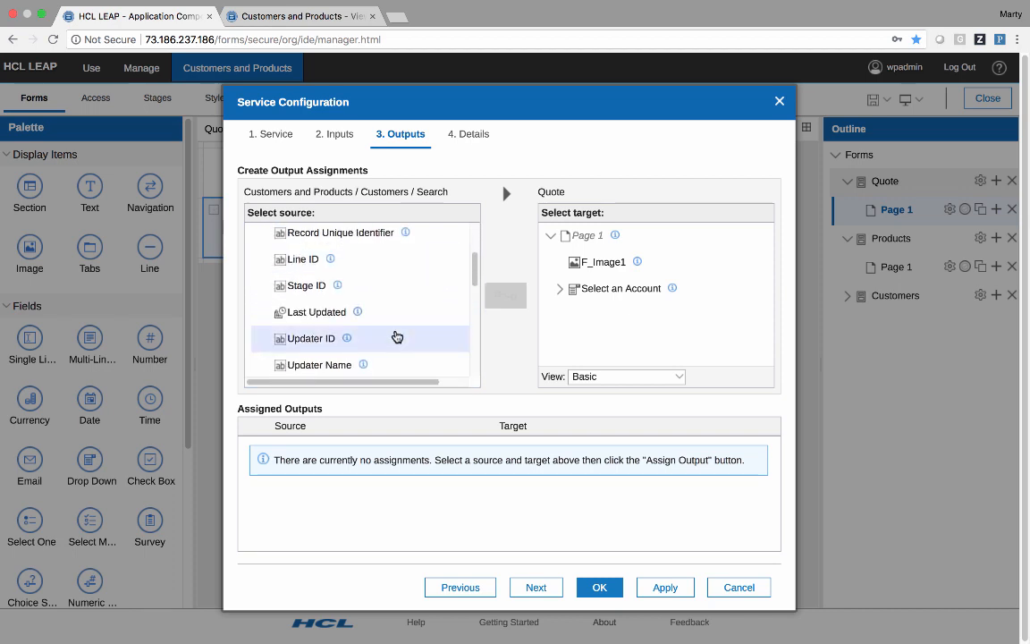
pyautogui.scroll(-5, 396, 336)
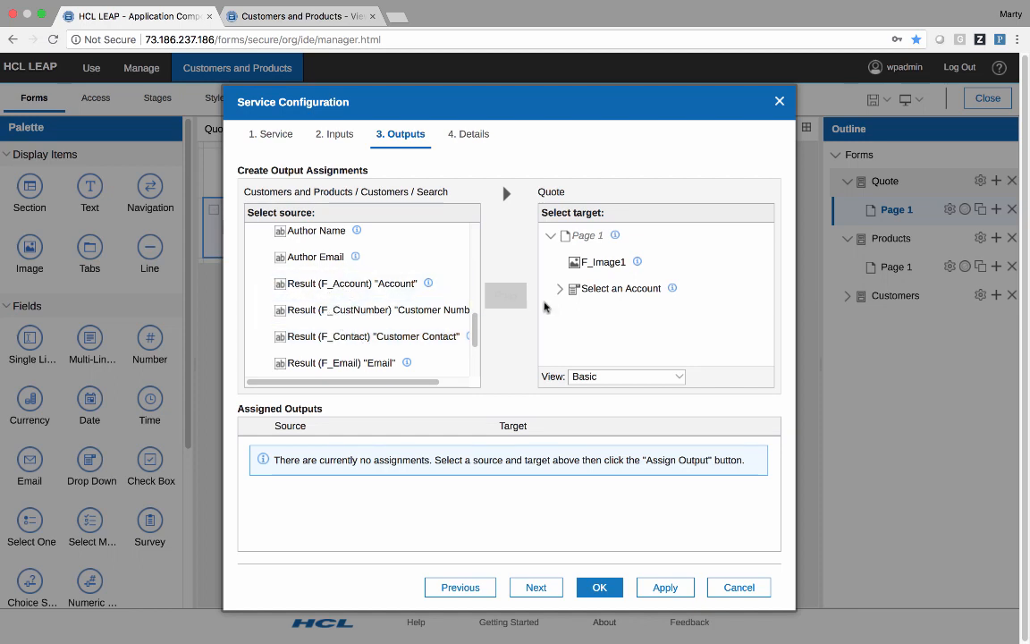
pyautogui.click(559, 289)
pyautogui.click(570, 315)
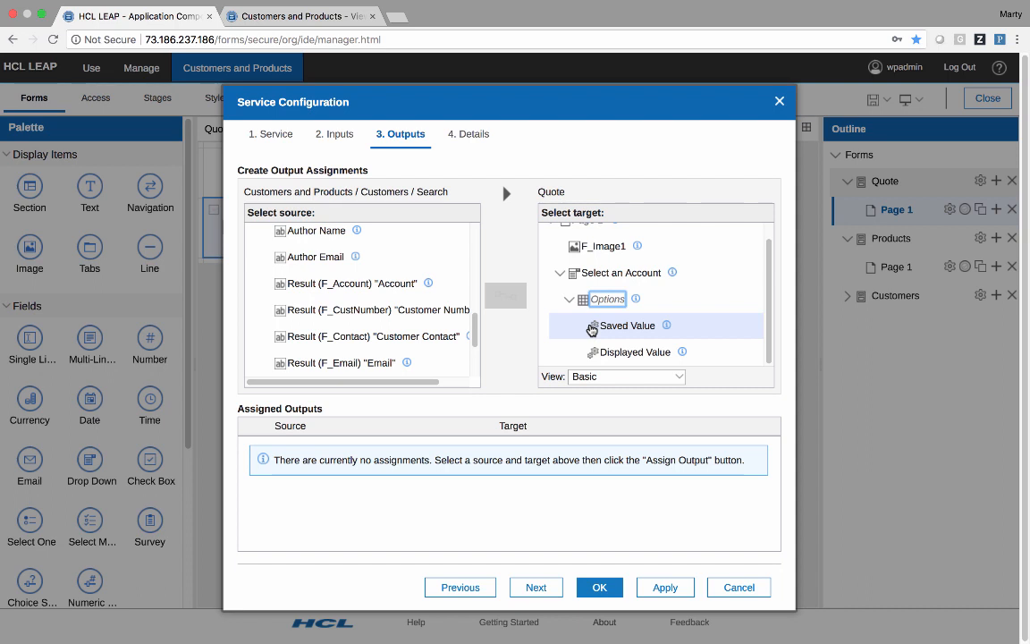
pyautogui.click(592, 328)
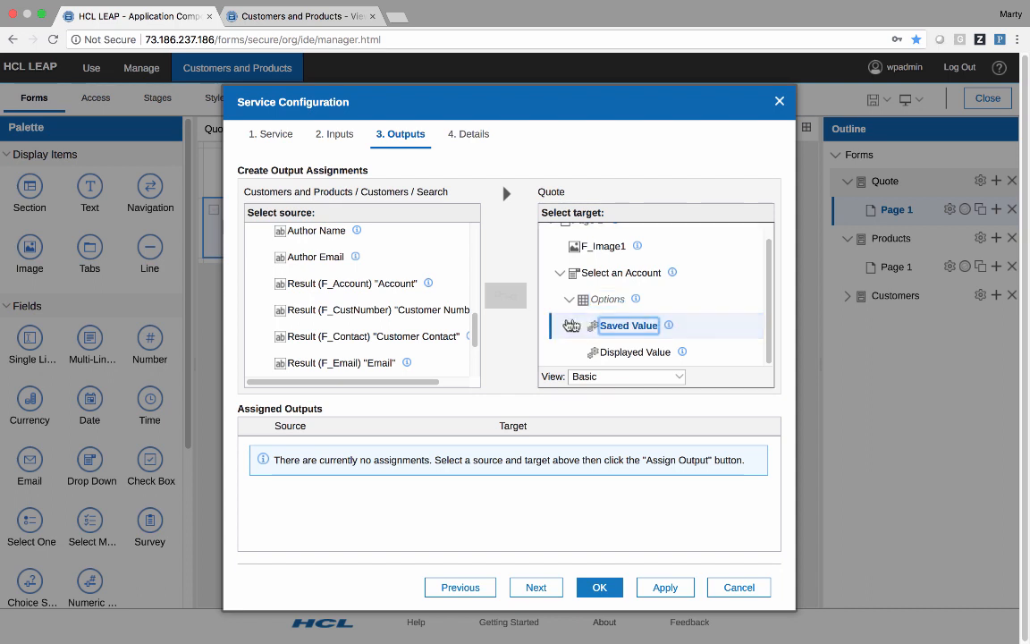
pyautogui.click(439, 312)
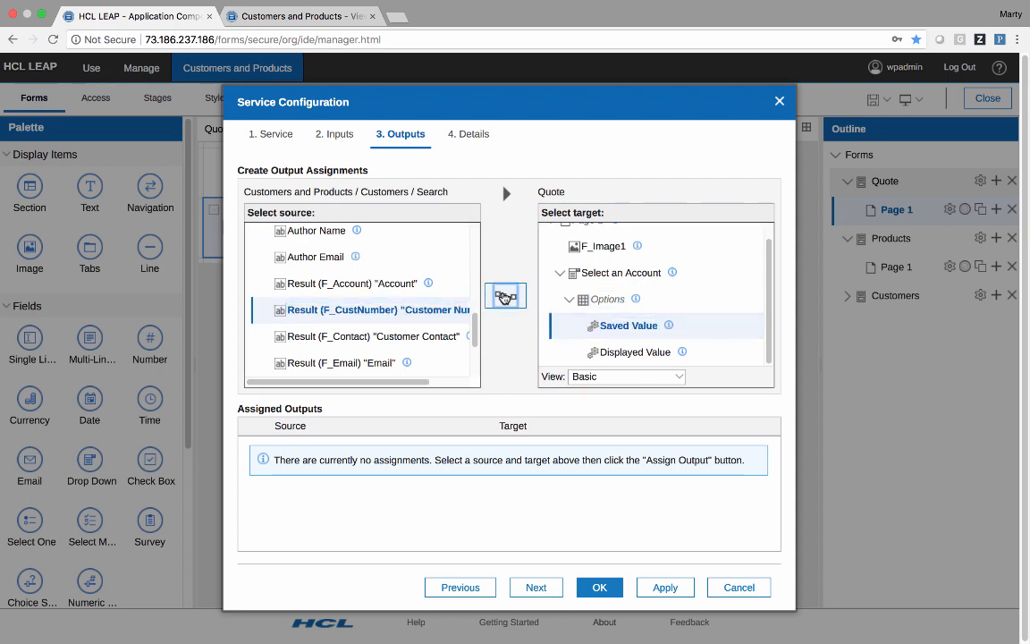
pyautogui.click(507, 295)
# Assign the output Result (F_Account) "Account" to the options' Displayed Value and accept the service configuration and drop-down properties.
pyautogui.click(617, 353)
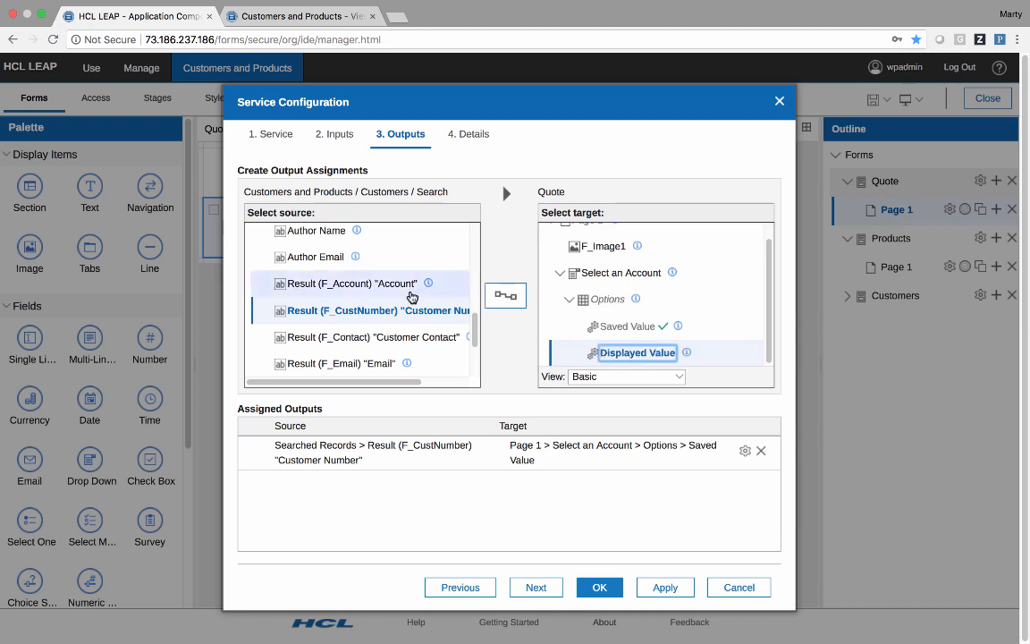
pyautogui.click(396, 285)
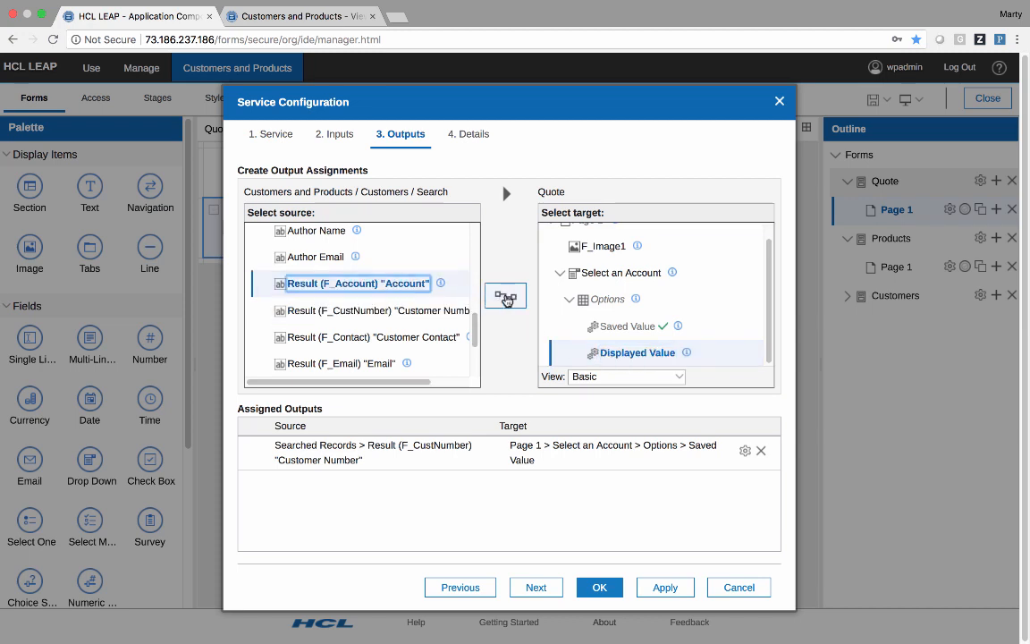
pyautogui.click(506, 297)
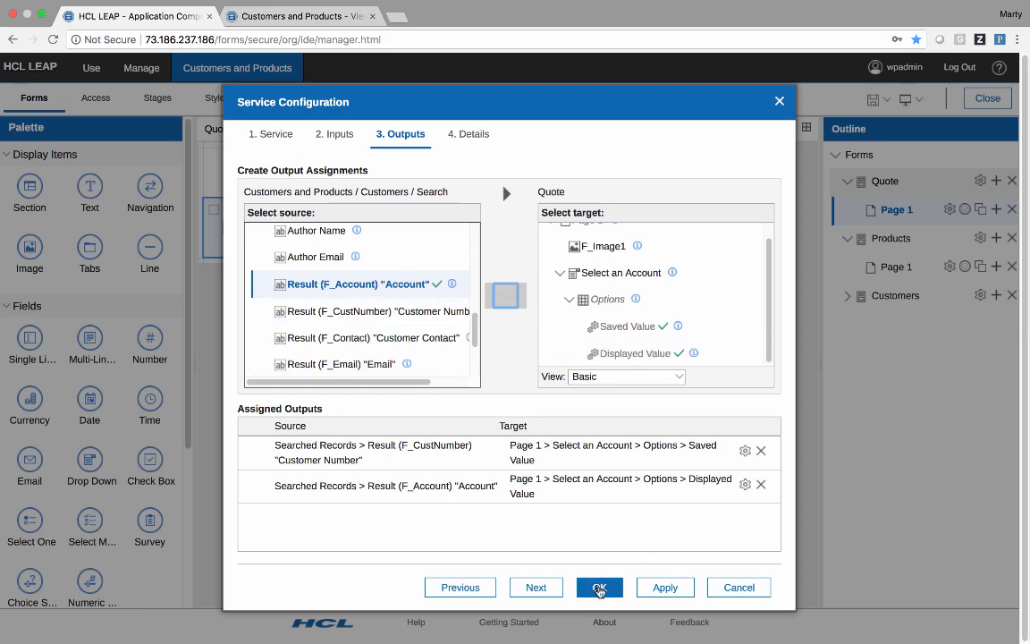
pyautogui.click(600, 588)
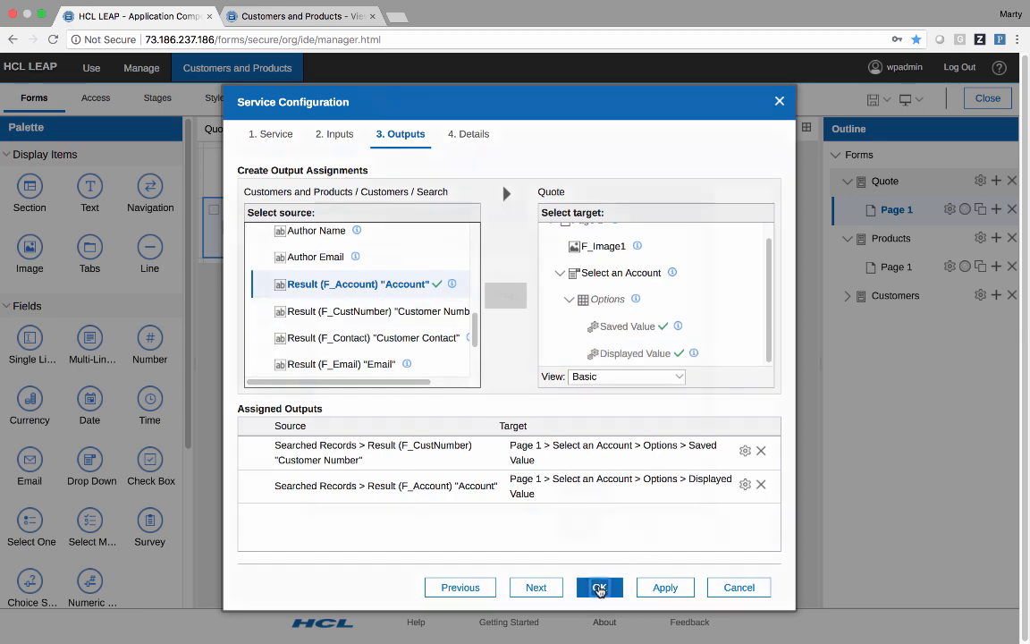
pyautogui.click(581, 484)
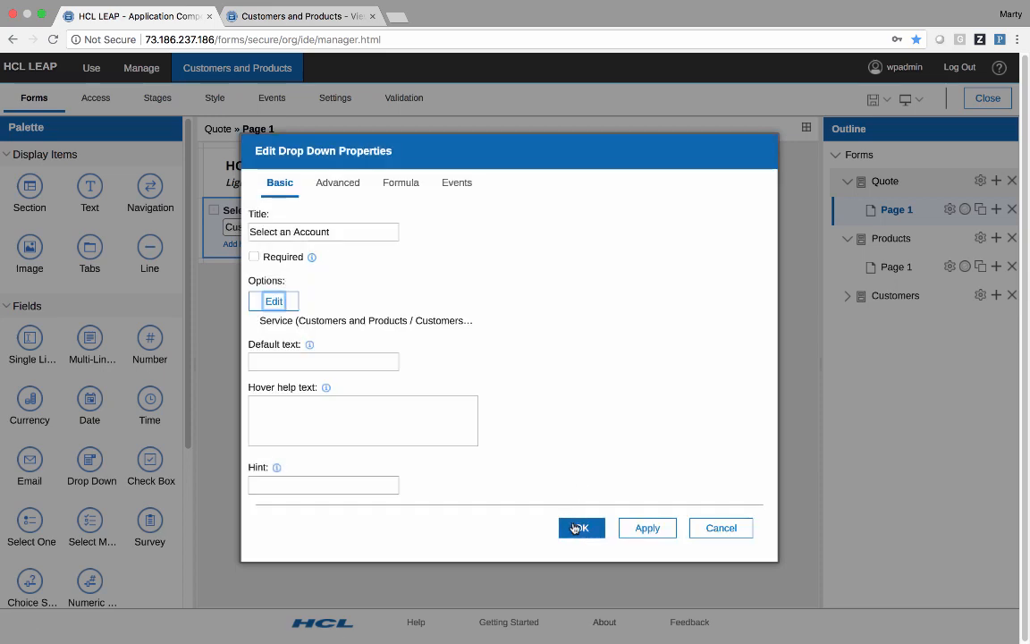
pyautogui.click(581, 528)
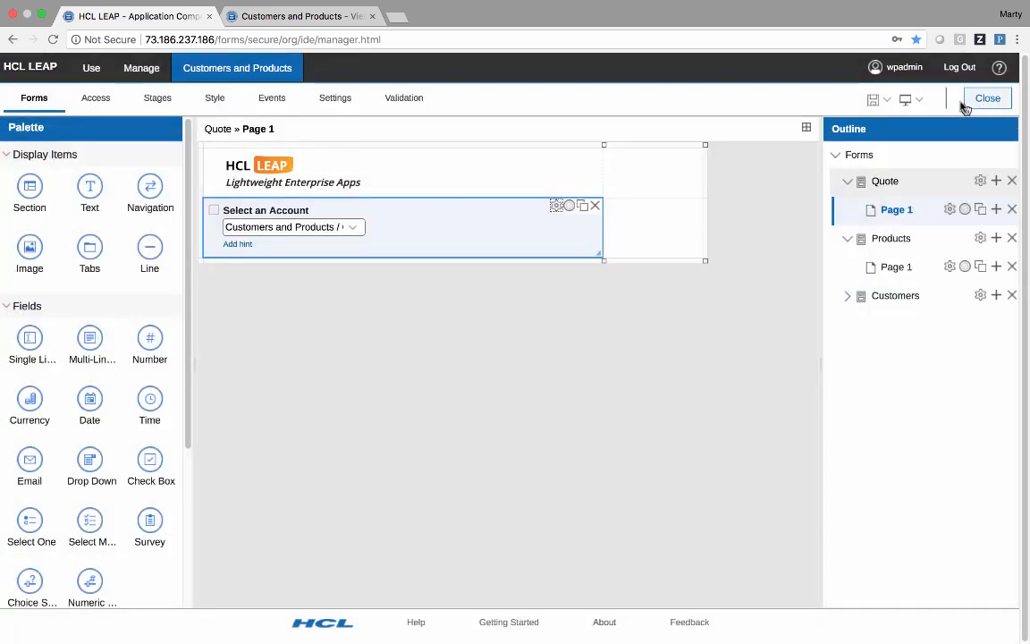
# Preview the Quote form and check the account choices offered by the Select an Account drop-down.
pyautogui.click(908, 100)
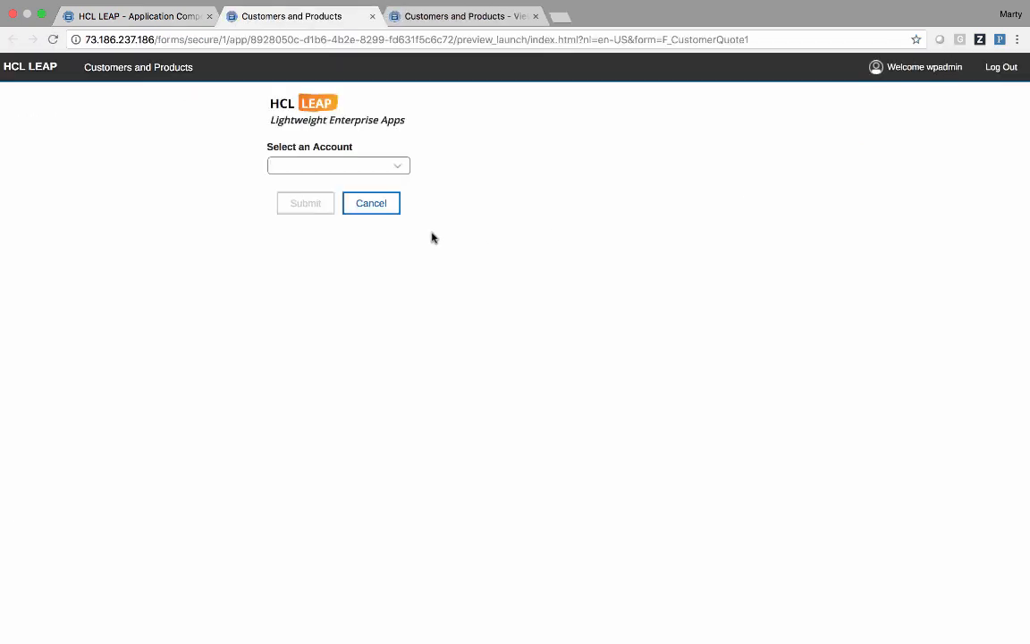
pyautogui.click(358, 166)
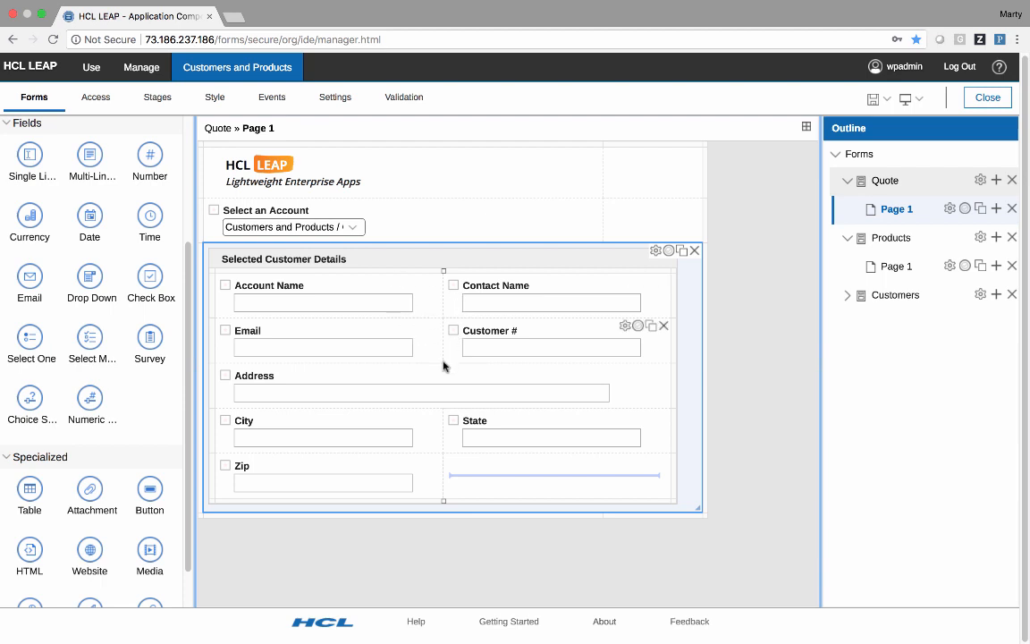
# Enable the Call a Service action for the onItemChange event of the Select an Account drop-down.
pyautogui.click(461, 218)
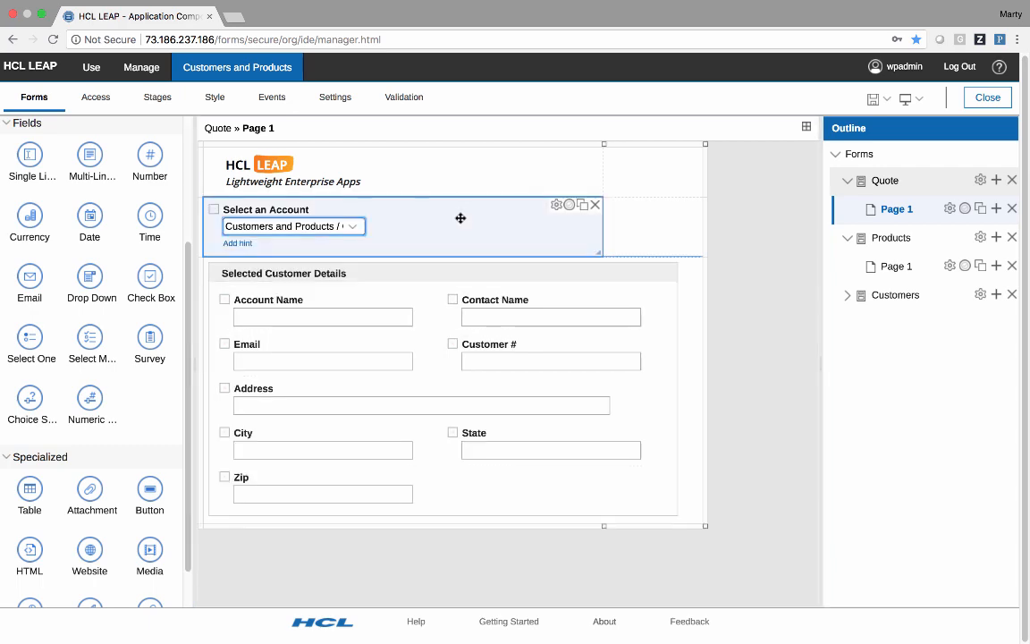
pyautogui.click(557, 205)
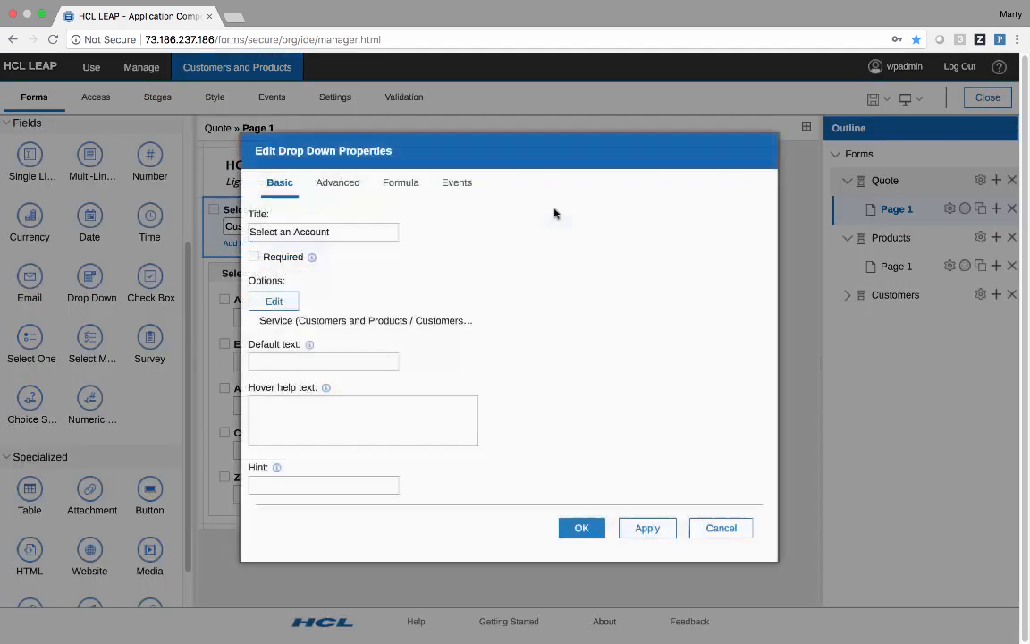
pyautogui.click(464, 186)
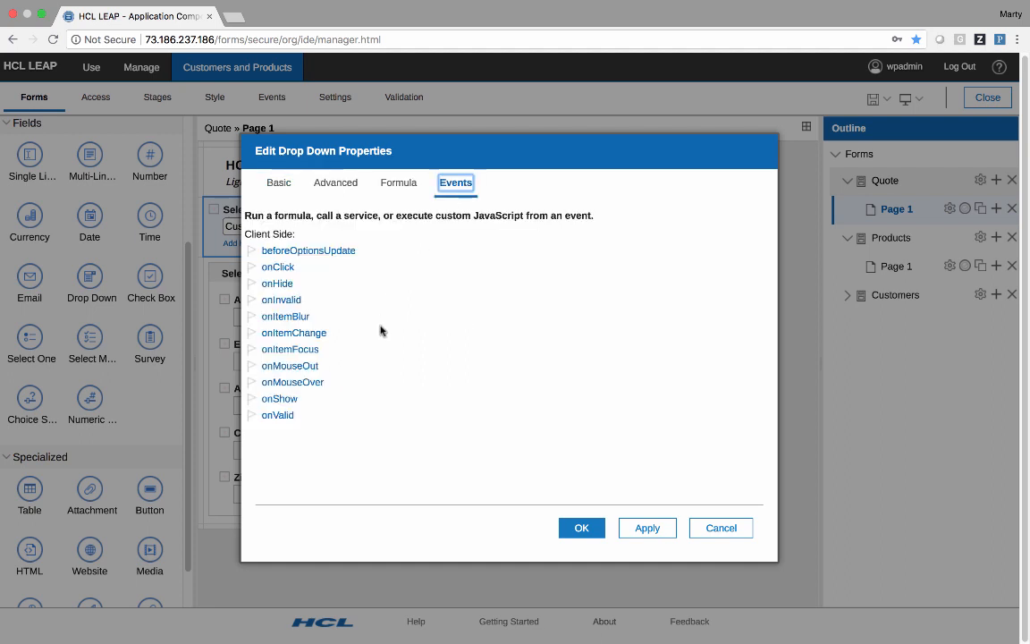
pyautogui.click(320, 335)
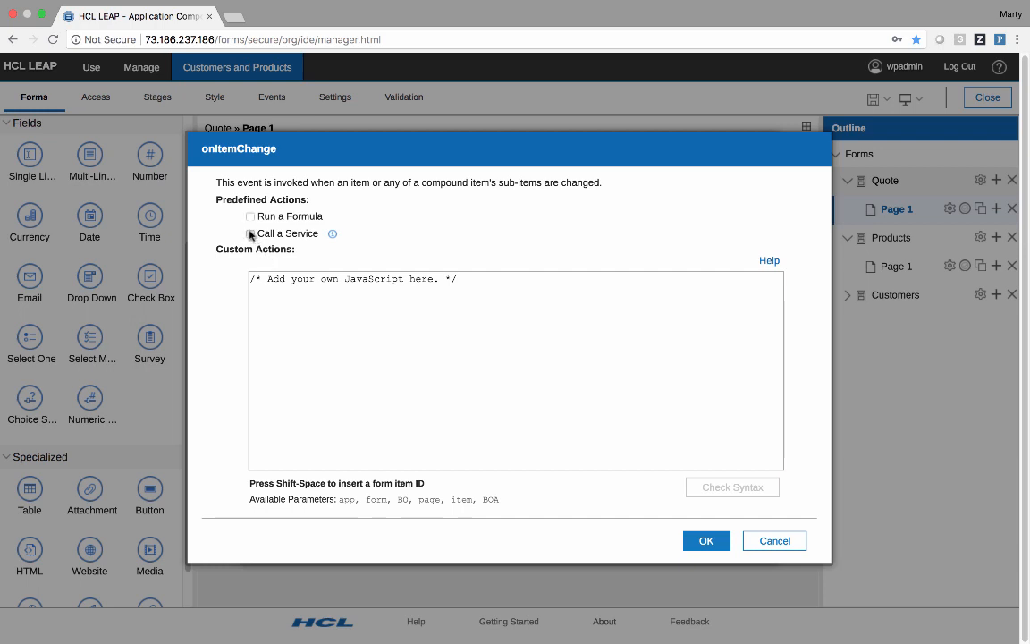
pyautogui.click(250, 233)
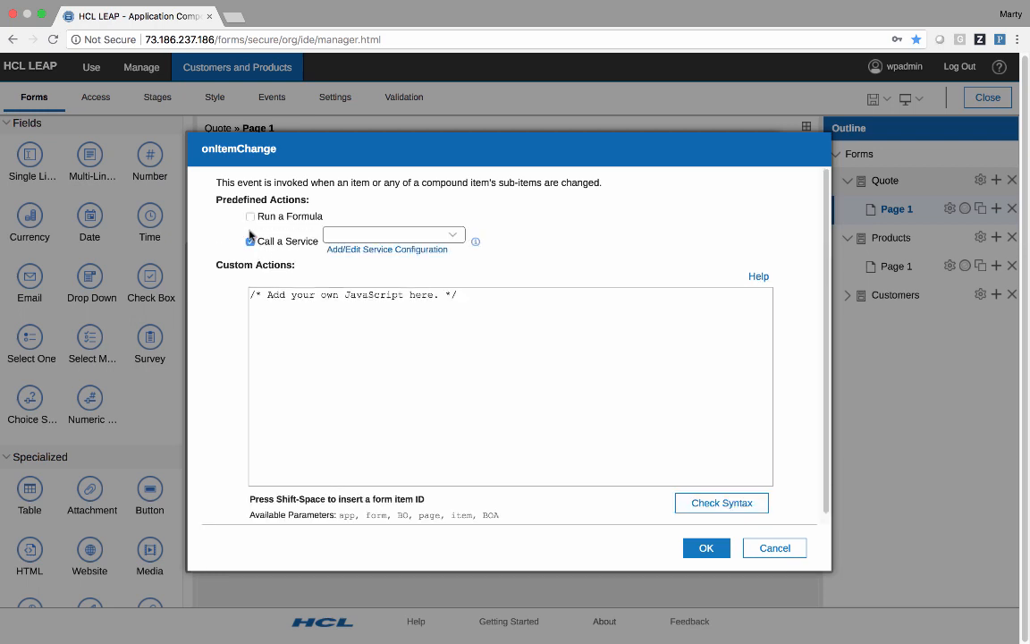
# Start a service configuration for the event and select the Customers and Products / Customers / Search service.
pyautogui.click(384, 250)
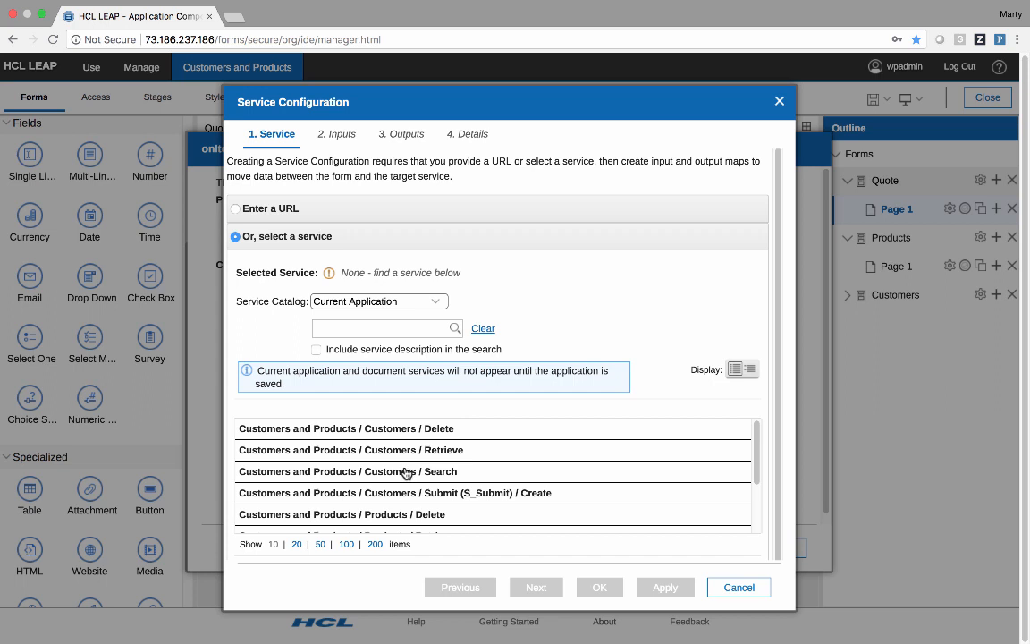
pyautogui.click(406, 473)
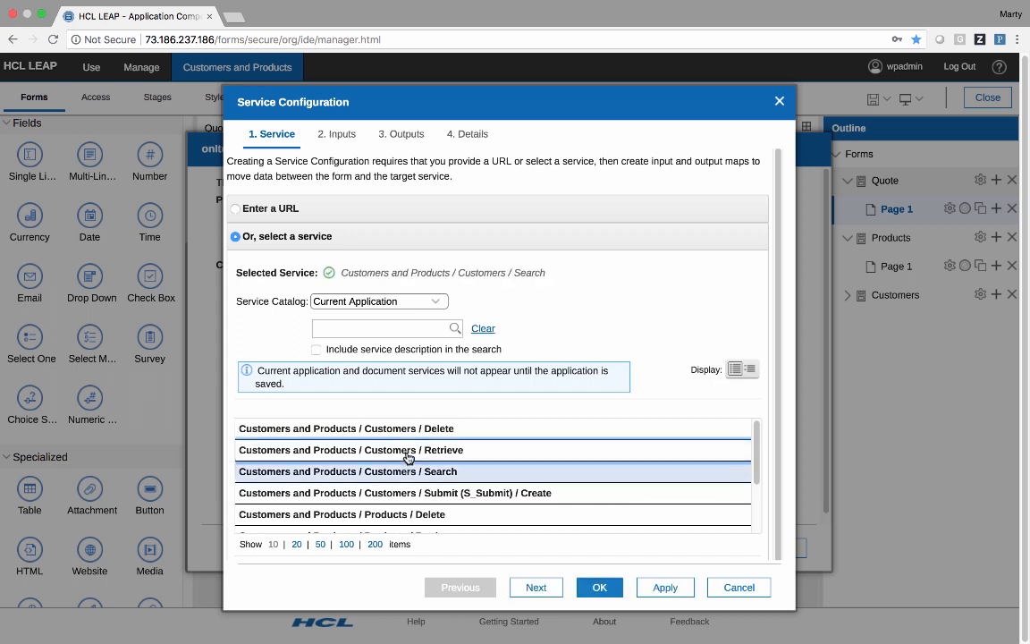
pyautogui.click(408, 458)
pyautogui.click(407, 471)
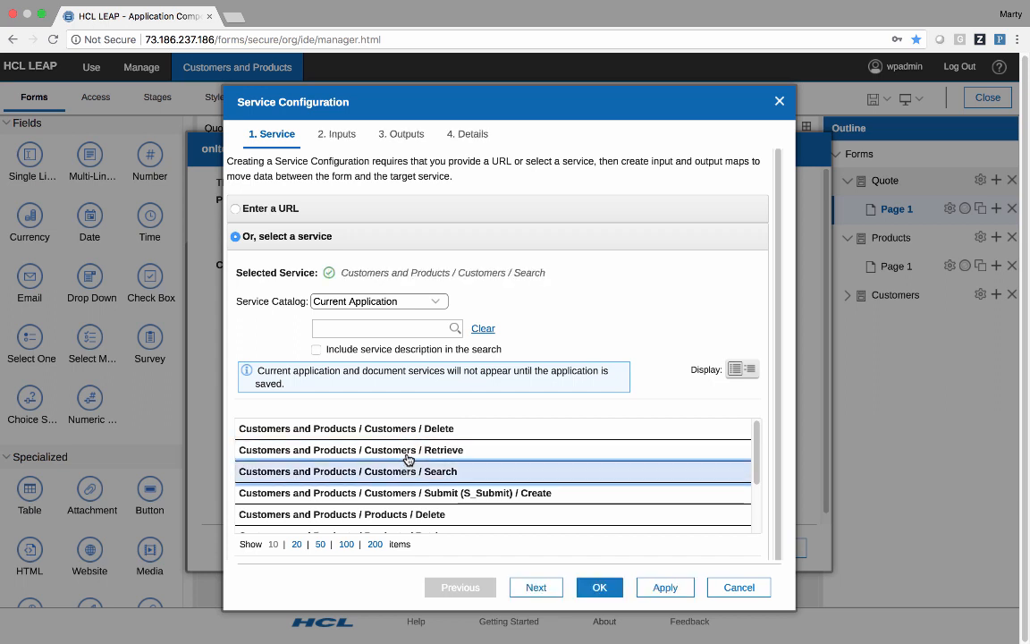
# Change the event's selected service to Customers and Products / Customers / Retrieve.
pyautogui.click(408, 458)
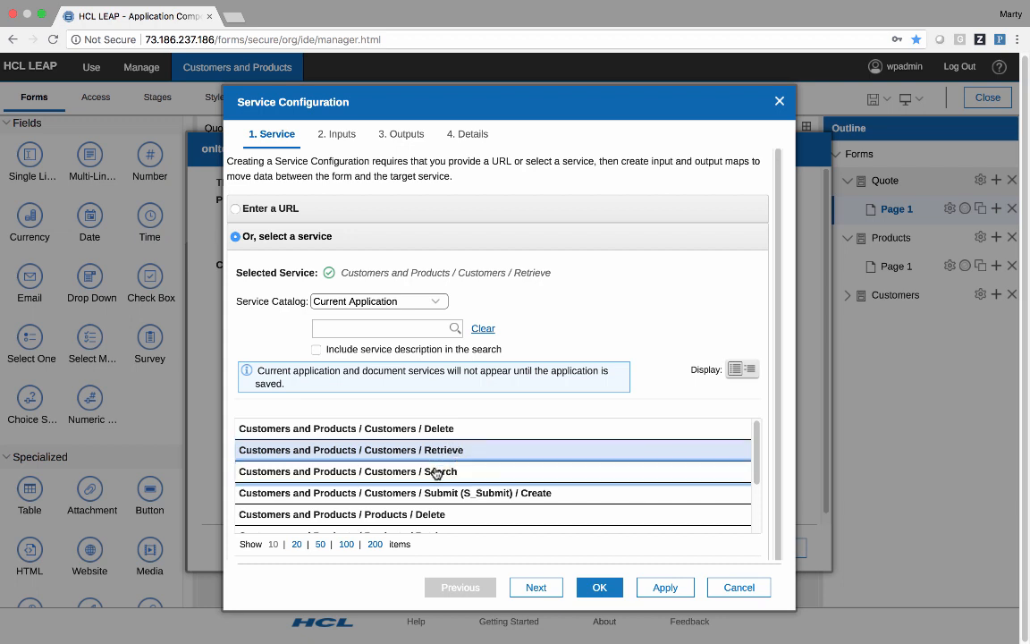
pyautogui.click(436, 473)
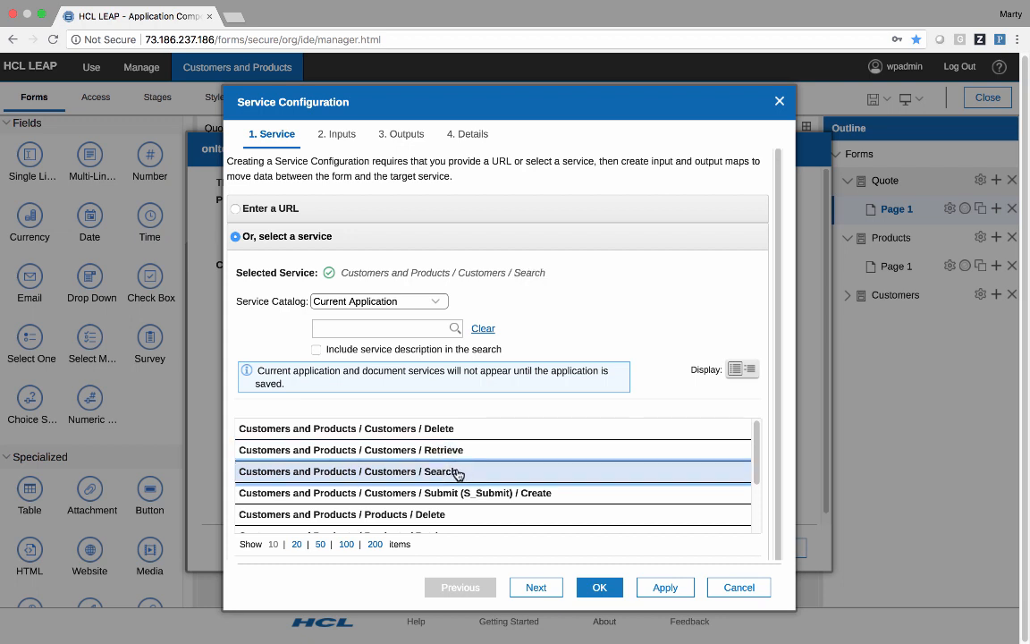
pyautogui.click(457, 451)
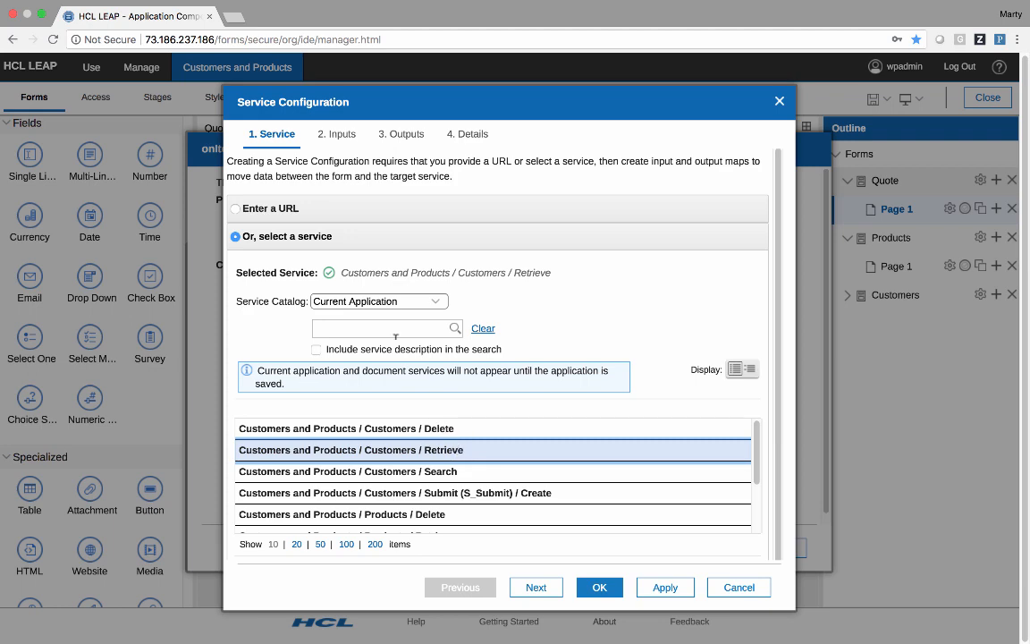
# Assign Page 1's Select an Account as the input for Retrieve by (F_CustNumber) "Customer Number".
pyautogui.click(338, 136)
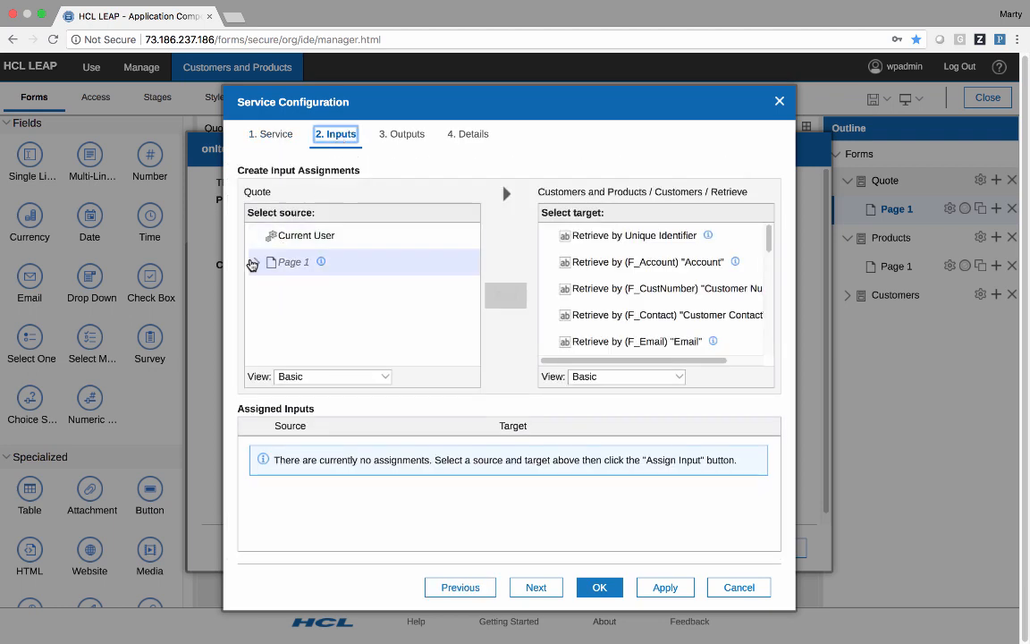
pyautogui.click(252, 264)
pyautogui.scroll(-1, 294, 332)
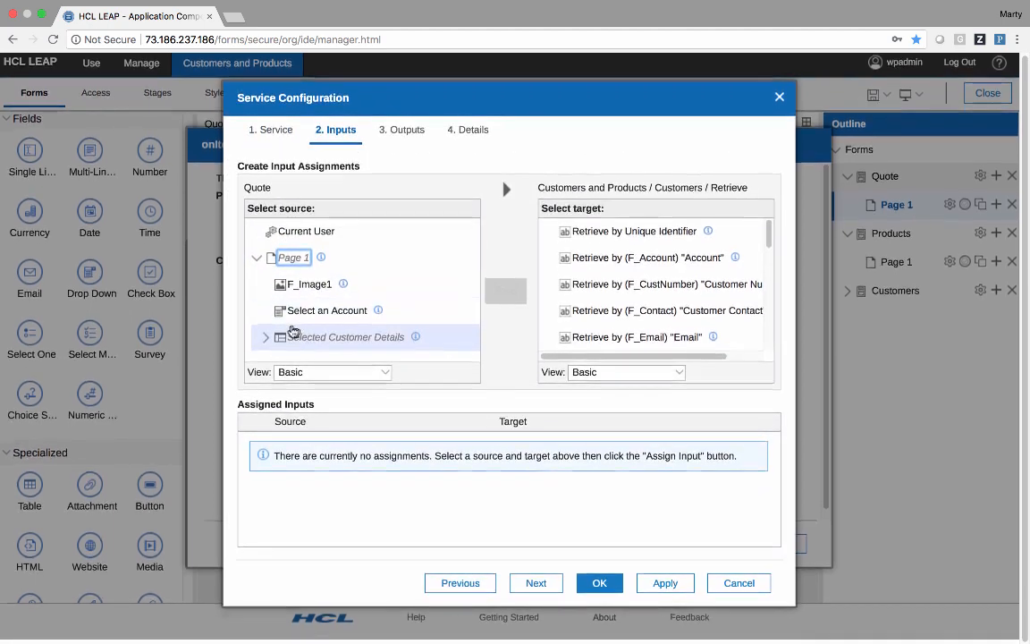
pyautogui.scroll(1, 294, 332)
pyautogui.click(288, 315)
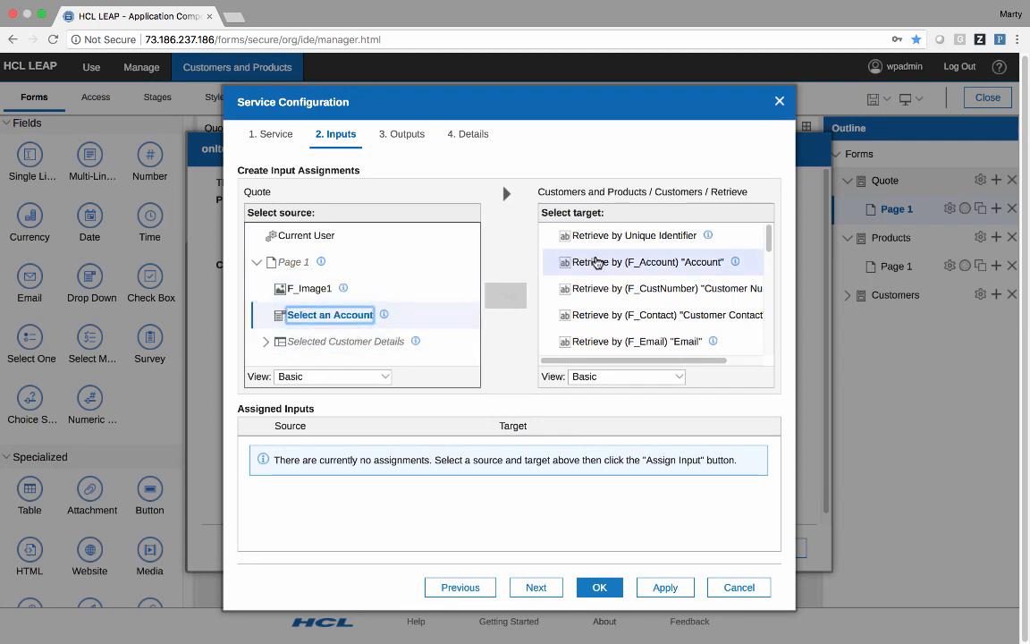
pyautogui.click(593, 290)
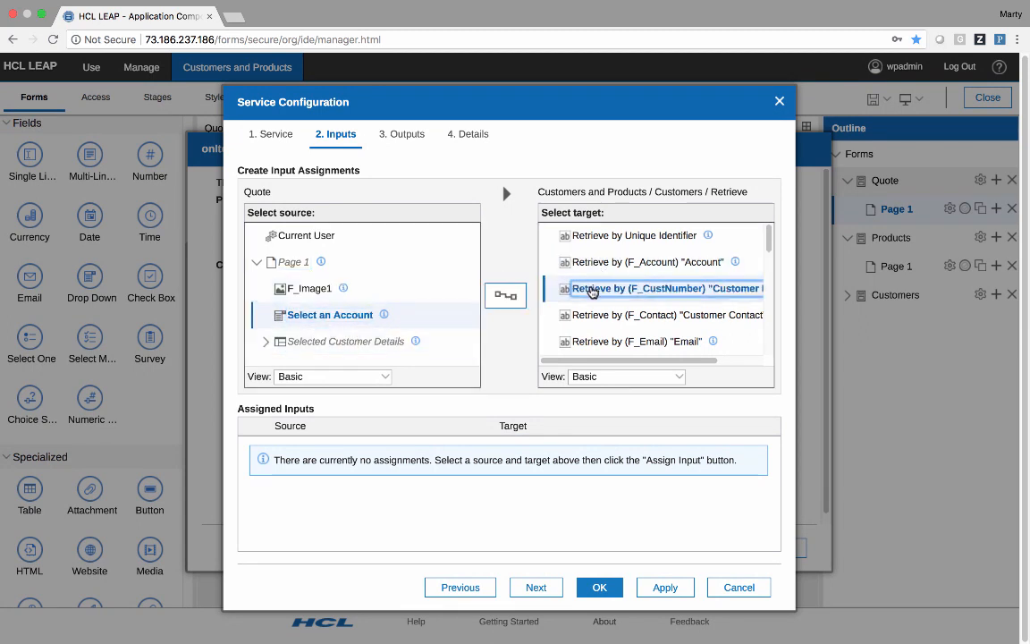
pyautogui.click(508, 298)
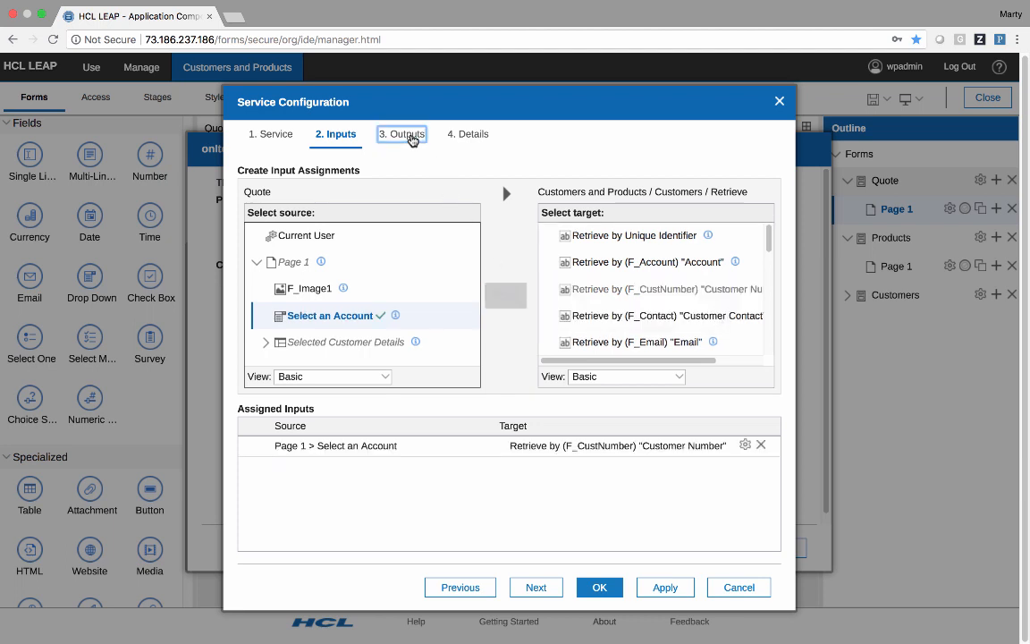
# Assign the output Result (F_Account) "Account" to Account Name in the Selected Customer Details section.
pyautogui.click(401, 134)
pyautogui.scroll(-5, 359, 303)
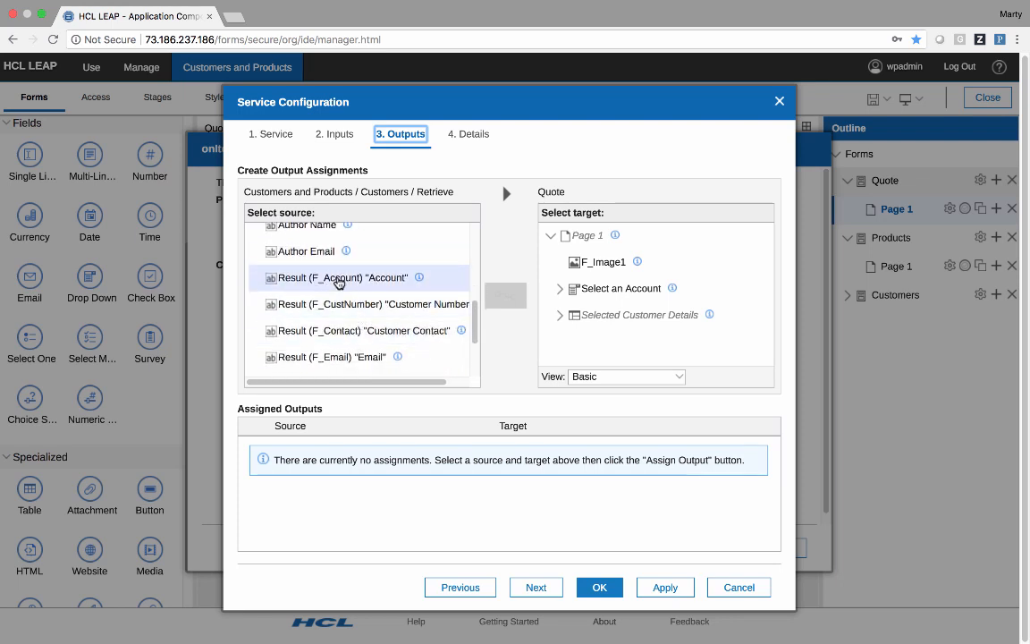
pyautogui.click(345, 279)
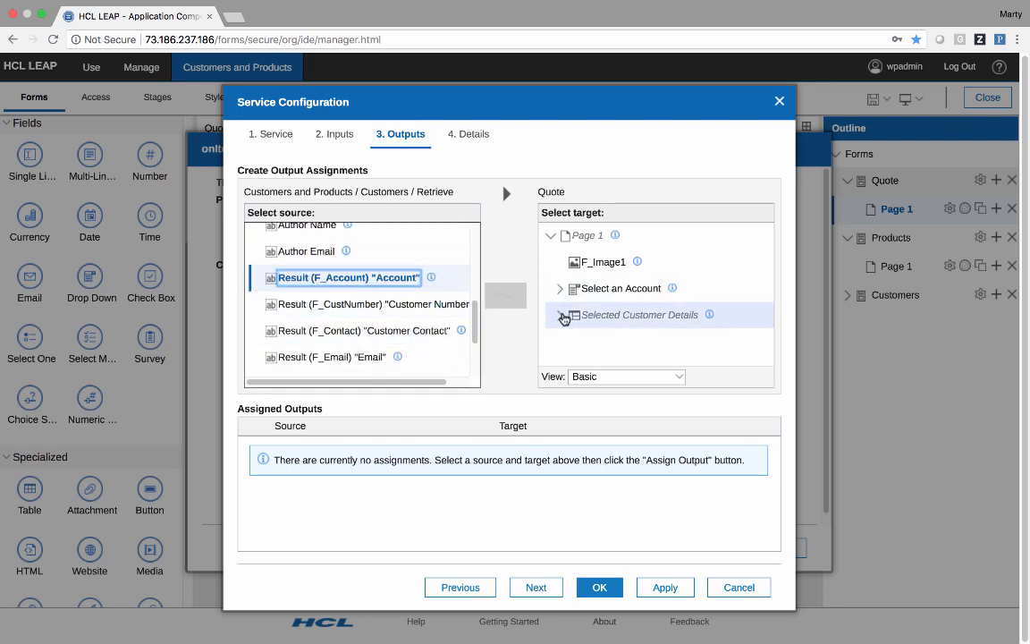
pyautogui.click(561, 315)
pyautogui.click(614, 335)
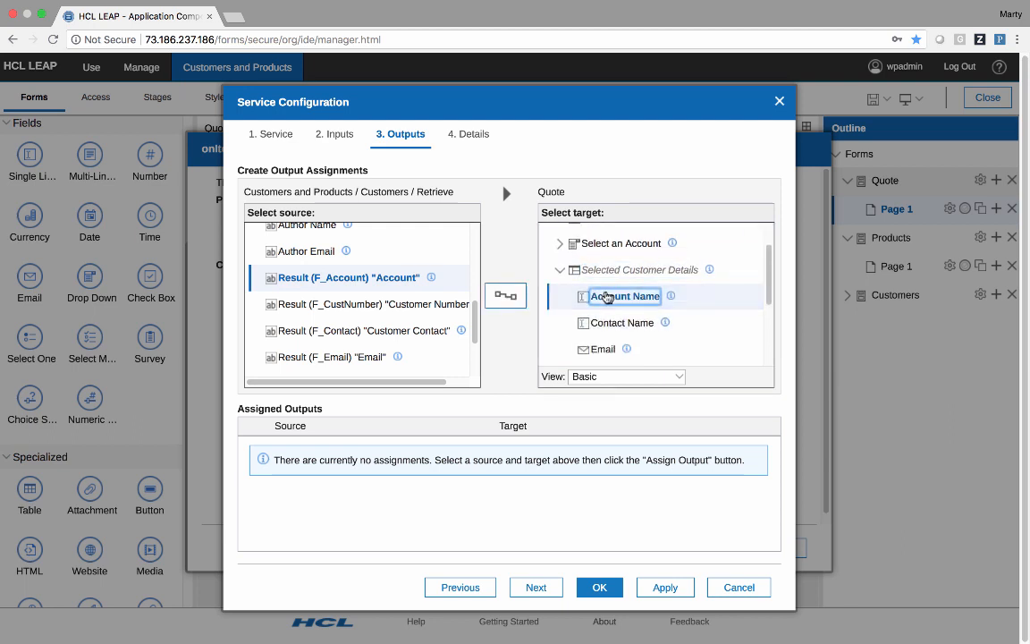
pyautogui.click(506, 298)
# Assign the outputs Result (F_CustNumber) "Customer Number" to Customer # and Result (F_Contact) "Customer Contact" to Contact Name.
pyautogui.click(437, 309)
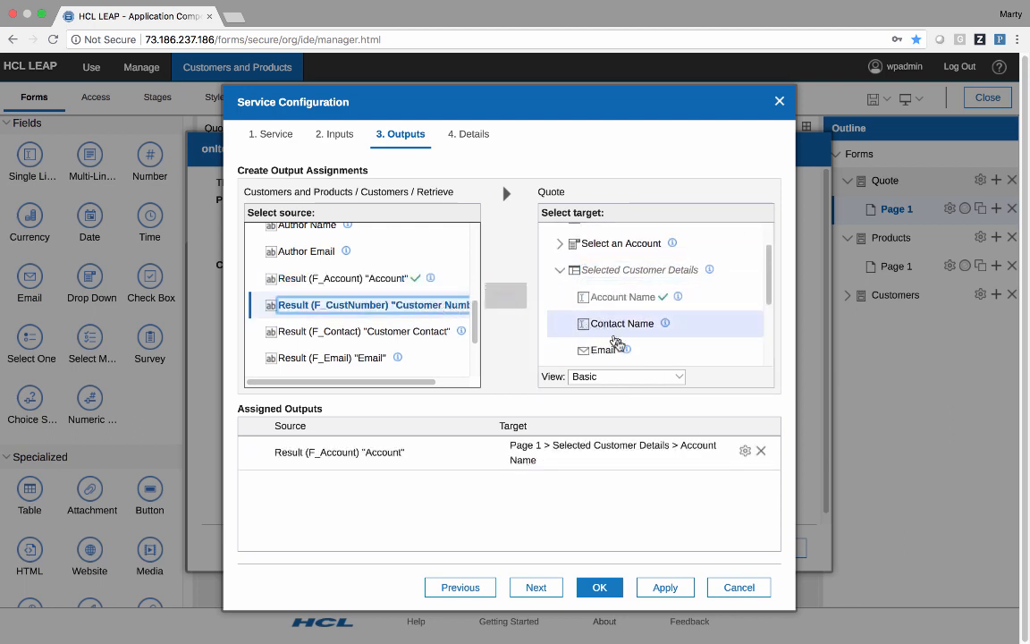
pyautogui.scroll(-2, 625, 334)
pyautogui.click(616, 313)
pyautogui.click(506, 295)
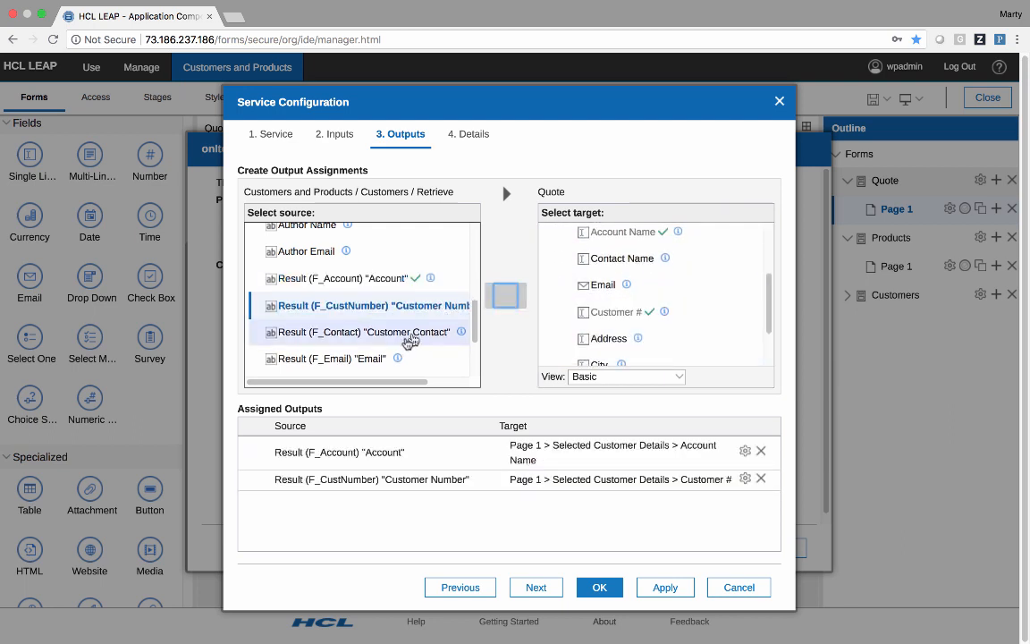
pyautogui.click(436, 333)
pyautogui.click(608, 261)
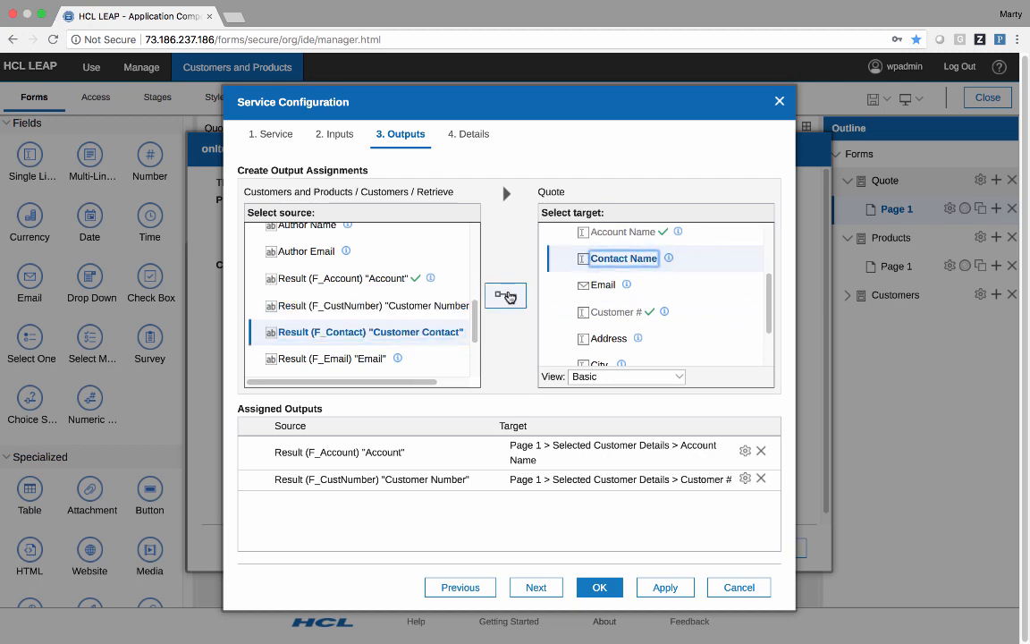
pyautogui.click(506, 293)
# Assign the outputs Result (F_Email) "Email" to Email and Result (F_Address) "Address" to Address.
pyautogui.click(367, 359)
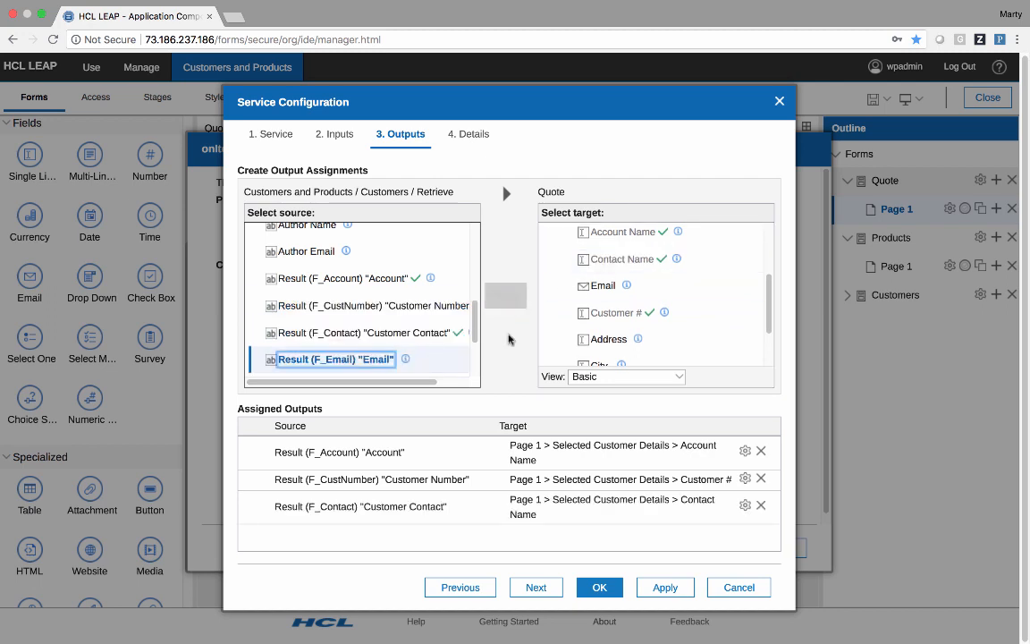
pyautogui.scroll(-2, 701, 347)
pyautogui.scroll(3, 642, 300)
pyautogui.click(605, 319)
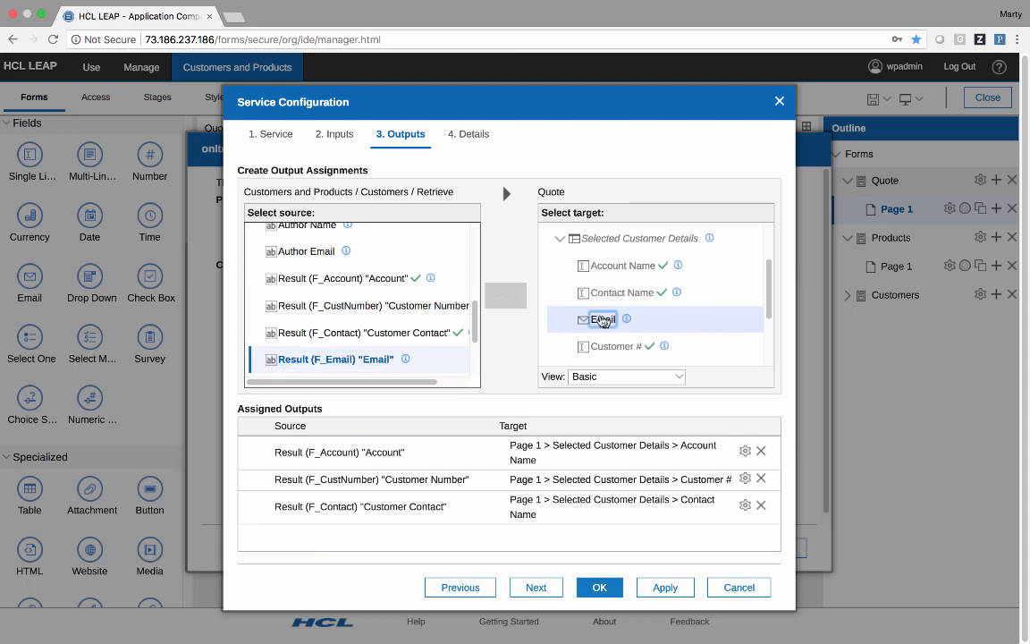
pyautogui.click(508, 294)
pyautogui.scroll(-2, 393, 357)
pyautogui.click(375, 320)
pyautogui.scroll(-2, 667, 334)
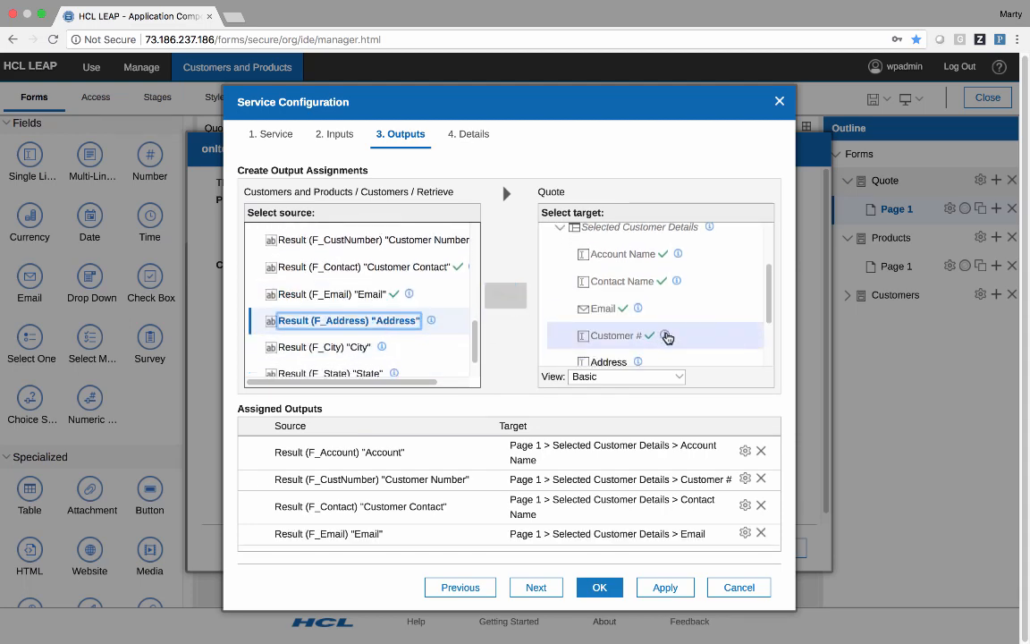
pyautogui.click(612, 313)
pyautogui.click(522, 303)
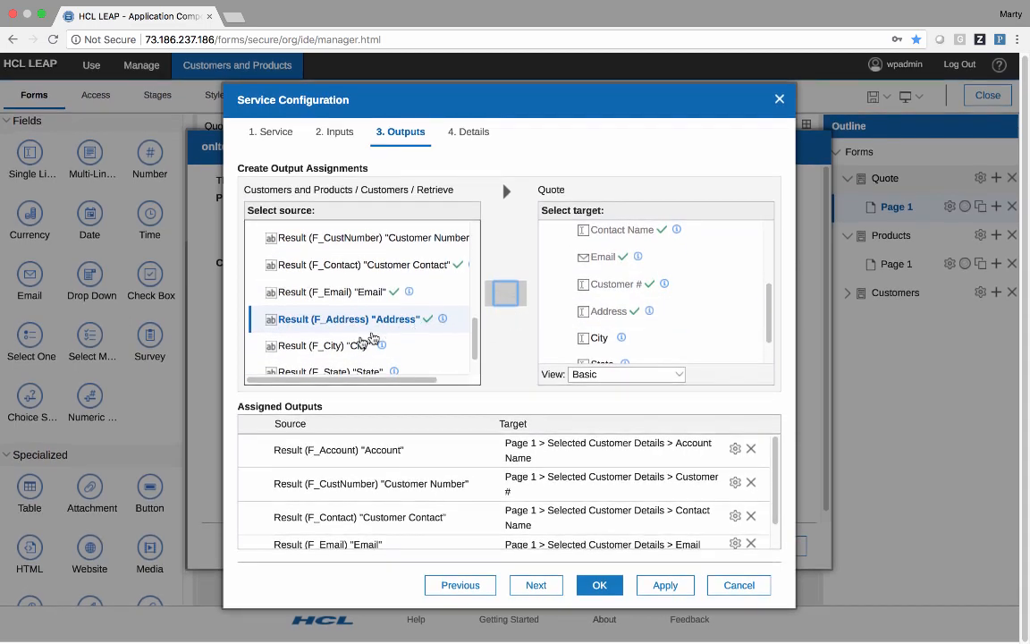
# Assign the outputs Result (F_City) "City" to City and Result (F_State) "State" to State.
pyautogui.click(358, 348)
pyautogui.click(604, 340)
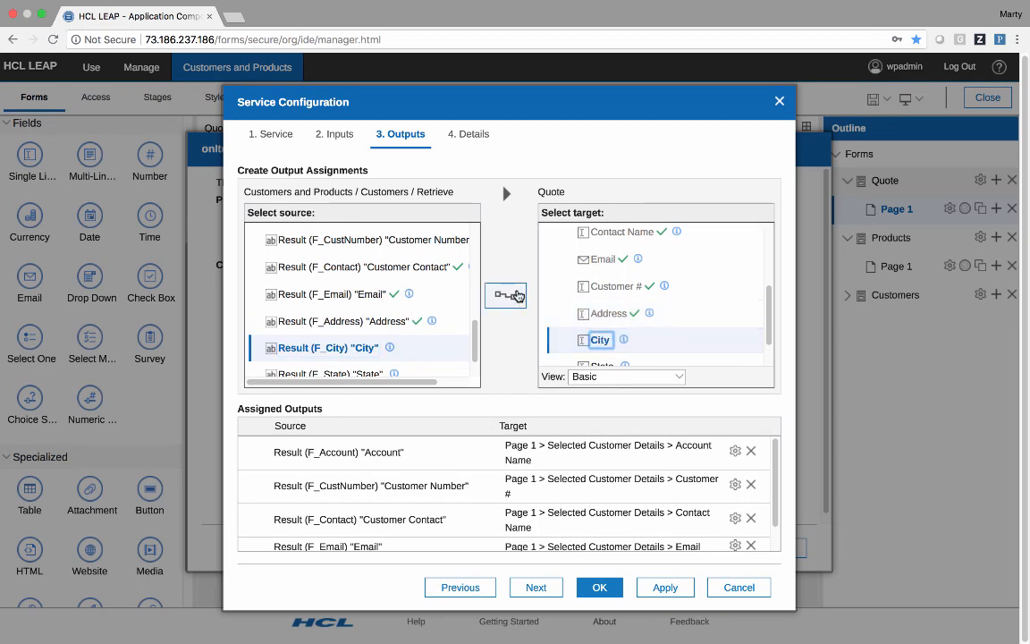
pyautogui.click(506, 295)
pyautogui.scroll(-1, 432, 368)
pyautogui.click(407, 340)
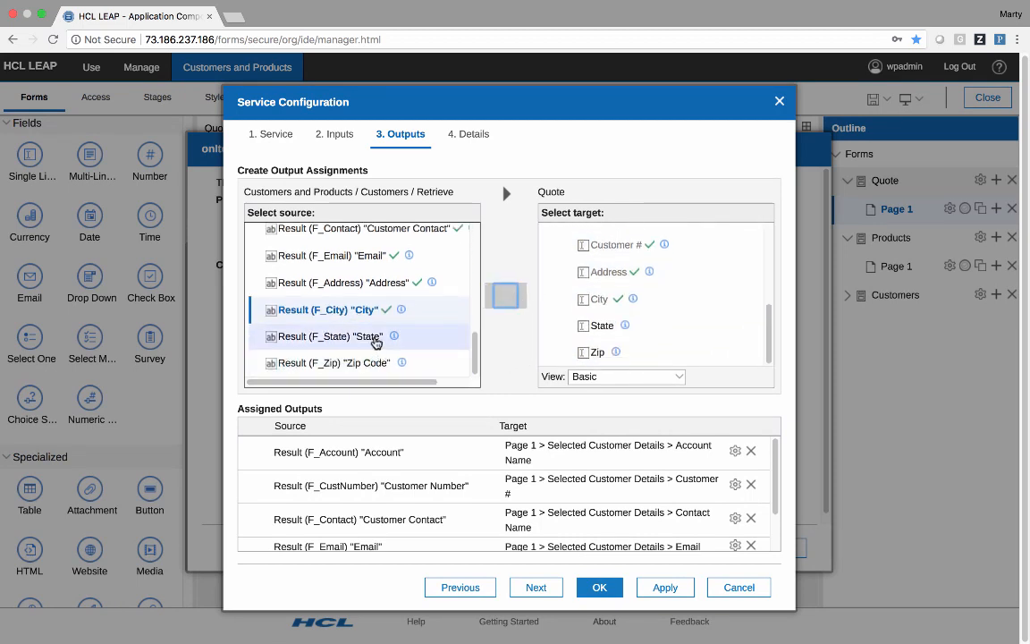
pyautogui.click(602, 327)
pyautogui.click(506, 296)
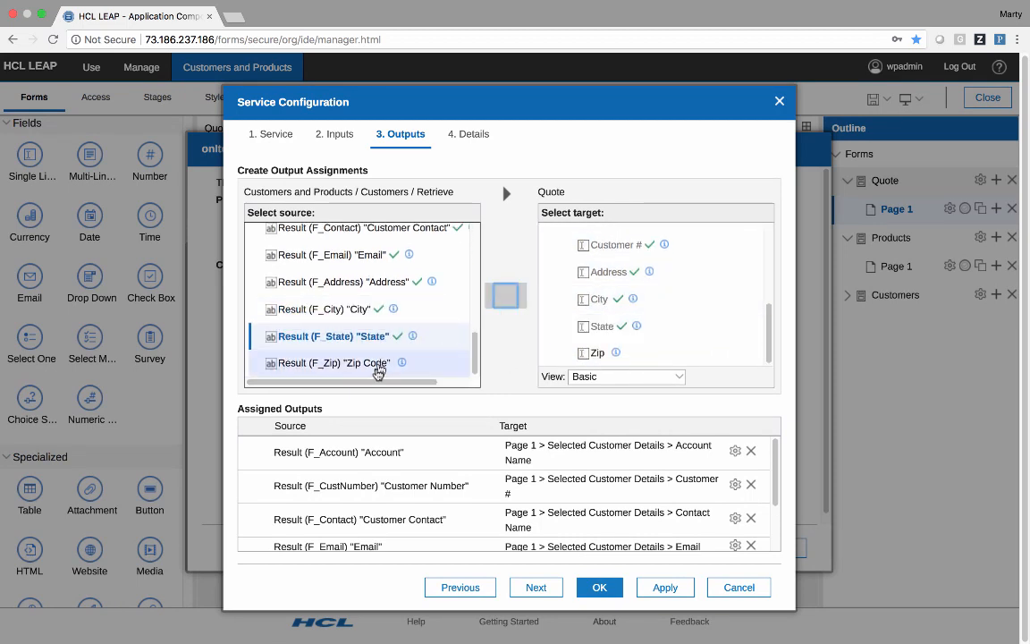
# Assign the output Result (F_Zip) "Zip Code" to Zip and accept the service configuration, onItemChange event and drop-down properties.
pyautogui.click(393, 363)
pyautogui.click(597, 353)
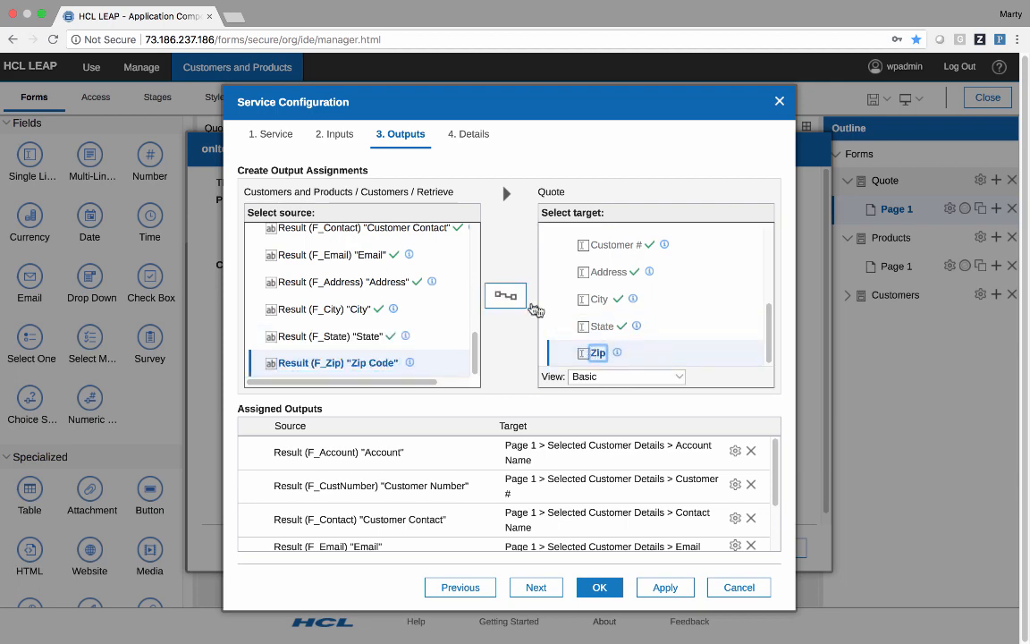
pyautogui.click(506, 295)
pyautogui.click(592, 588)
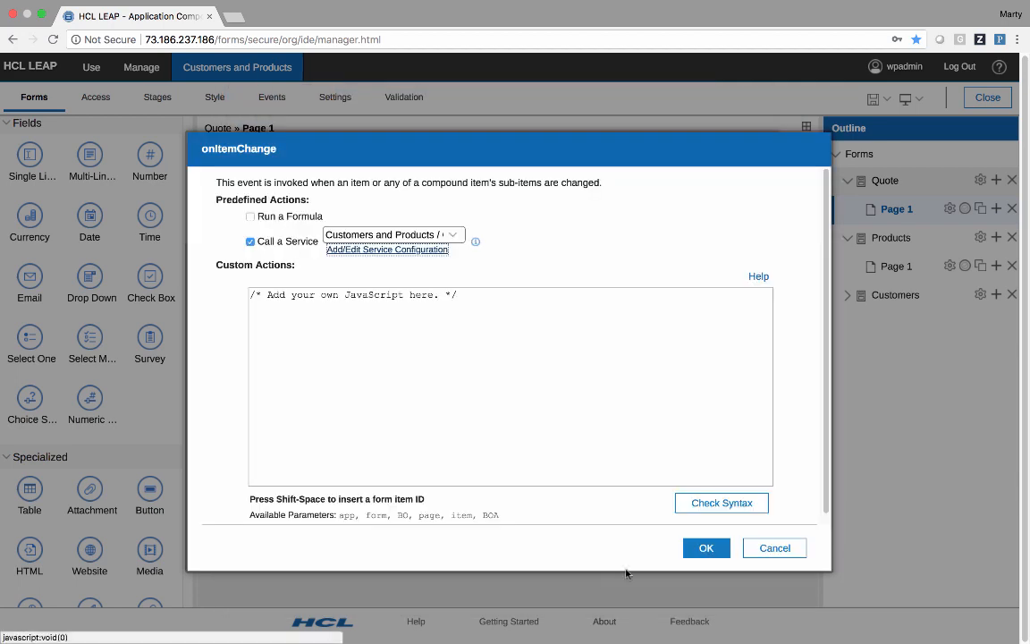
pyautogui.click(711, 549)
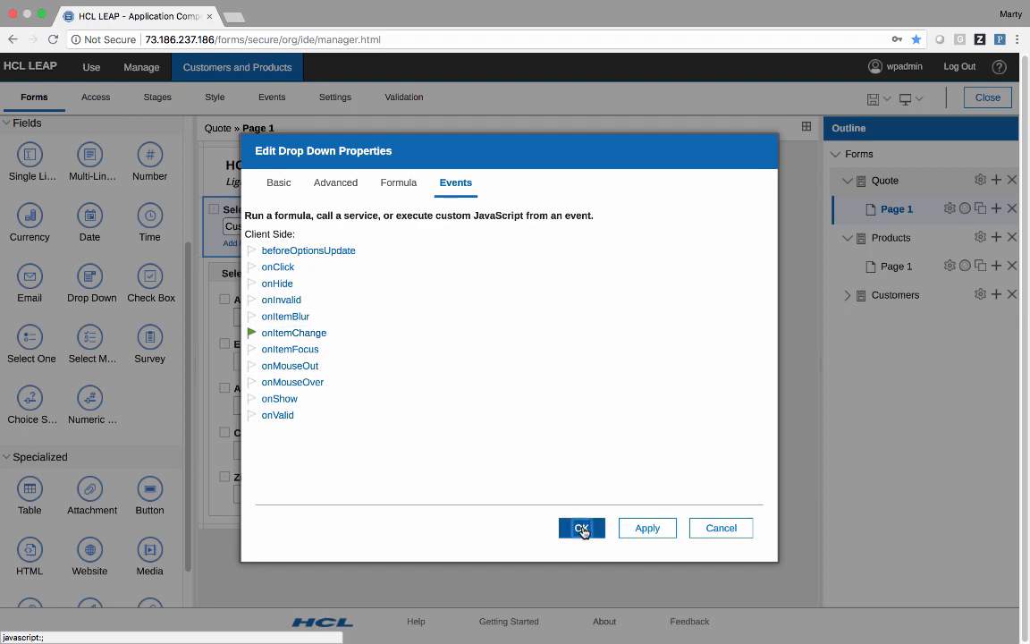
pyautogui.click(583, 529)
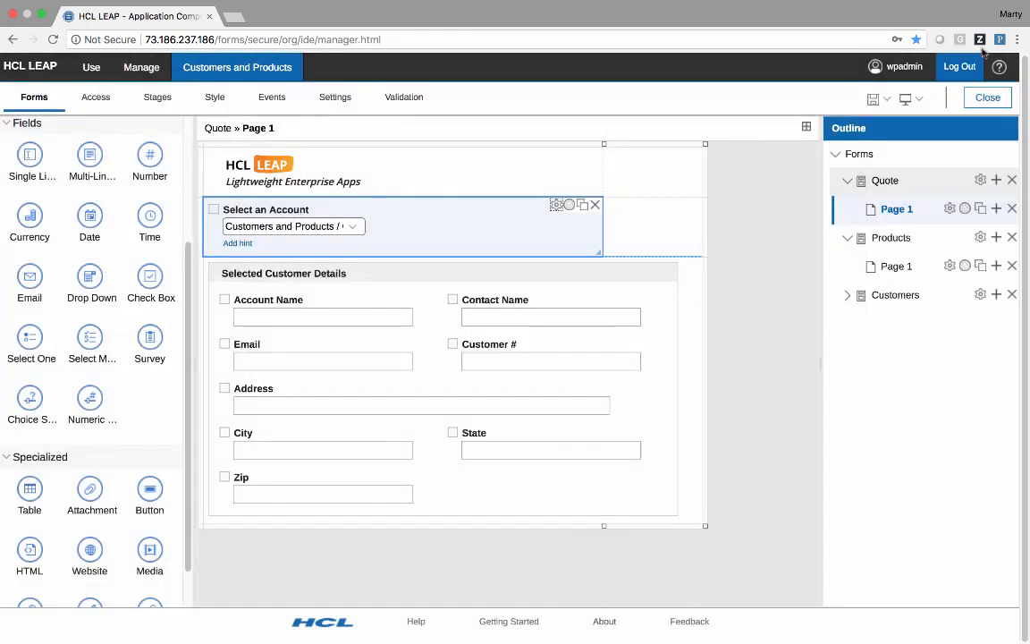
# Preview the Quote form and check the customer details when selecting the GenePoint Limited New and Dickenson PLC accounts.
pyautogui.click(908, 103)
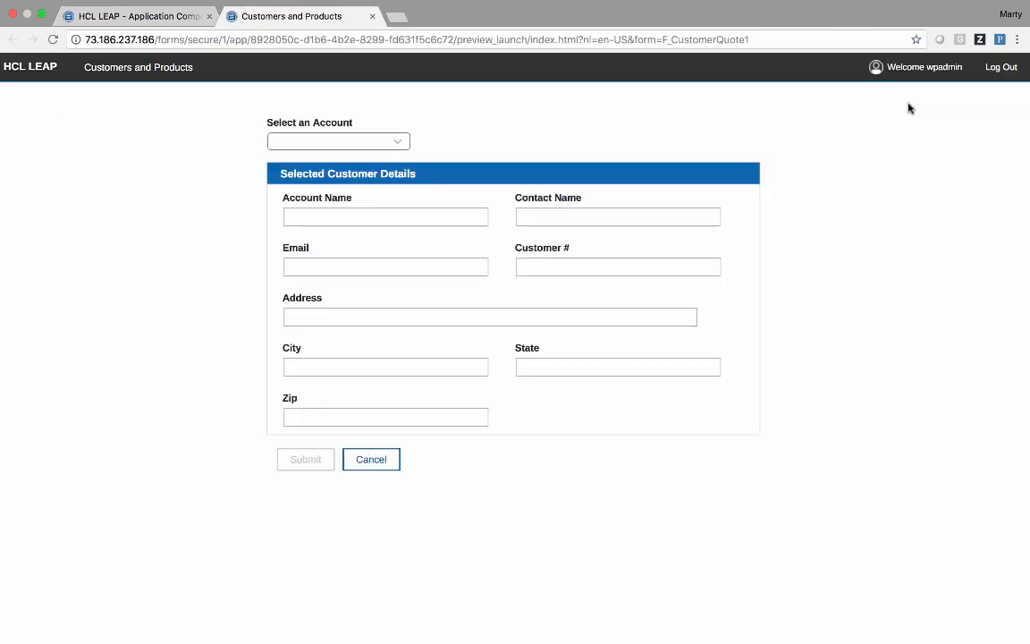
pyautogui.click(403, 142)
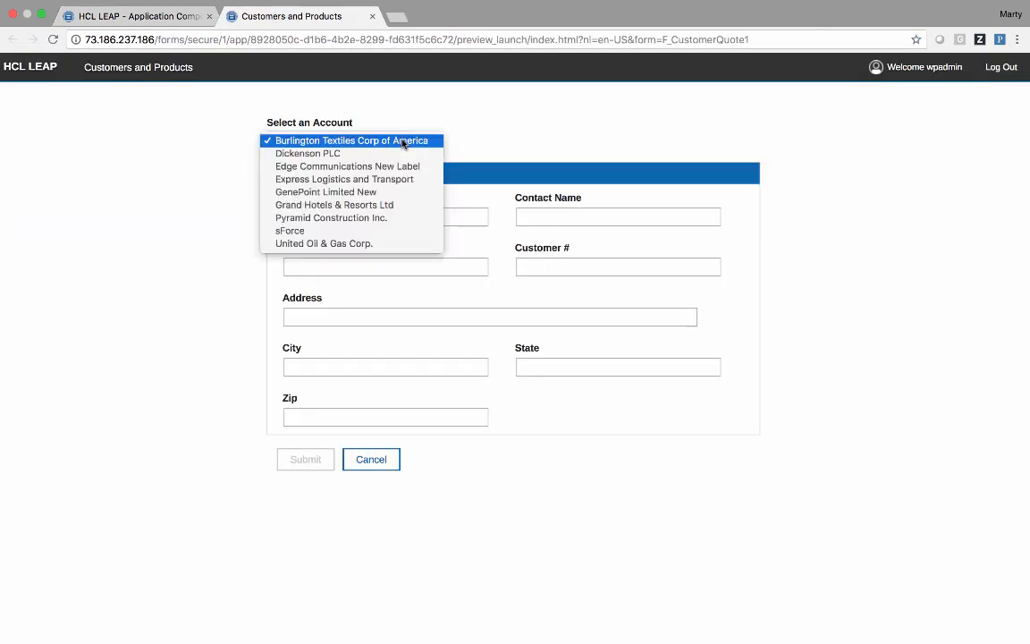
pyautogui.click(343, 192)
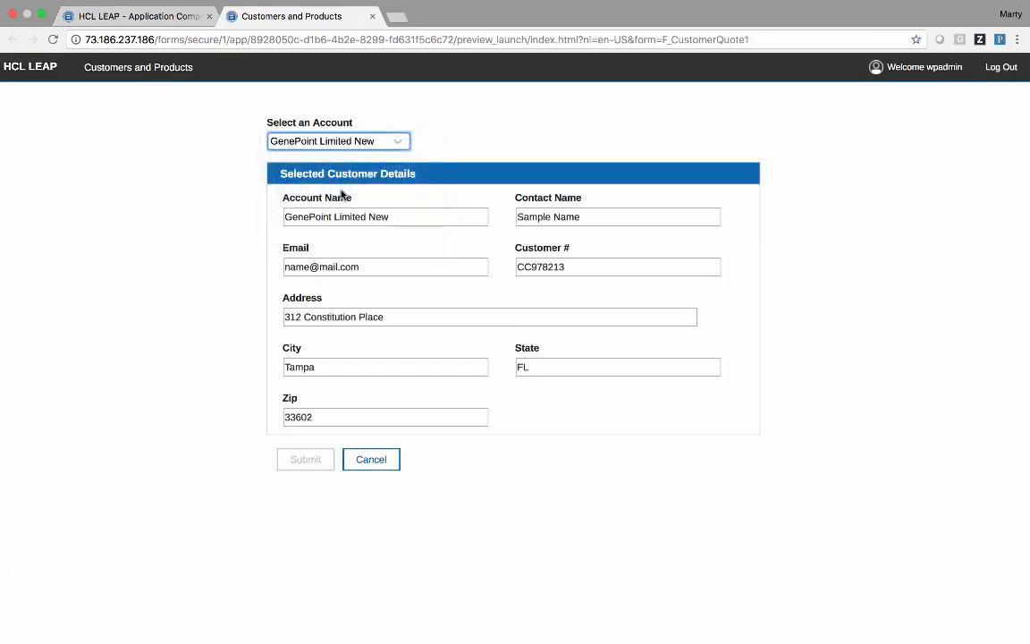
pyautogui.click(339, 136)
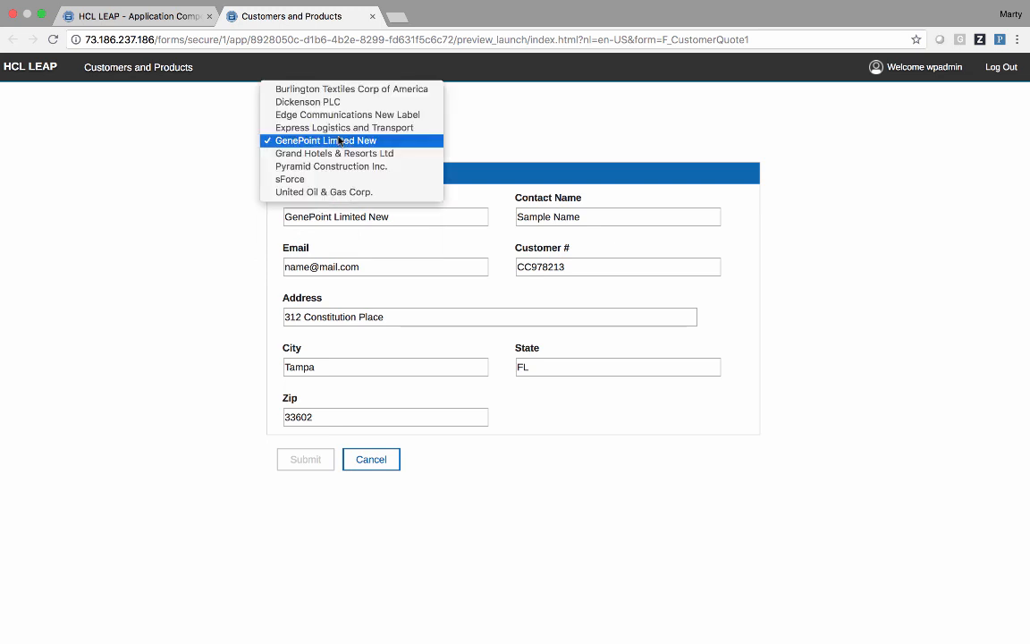
pyautogui.click(345, 100)
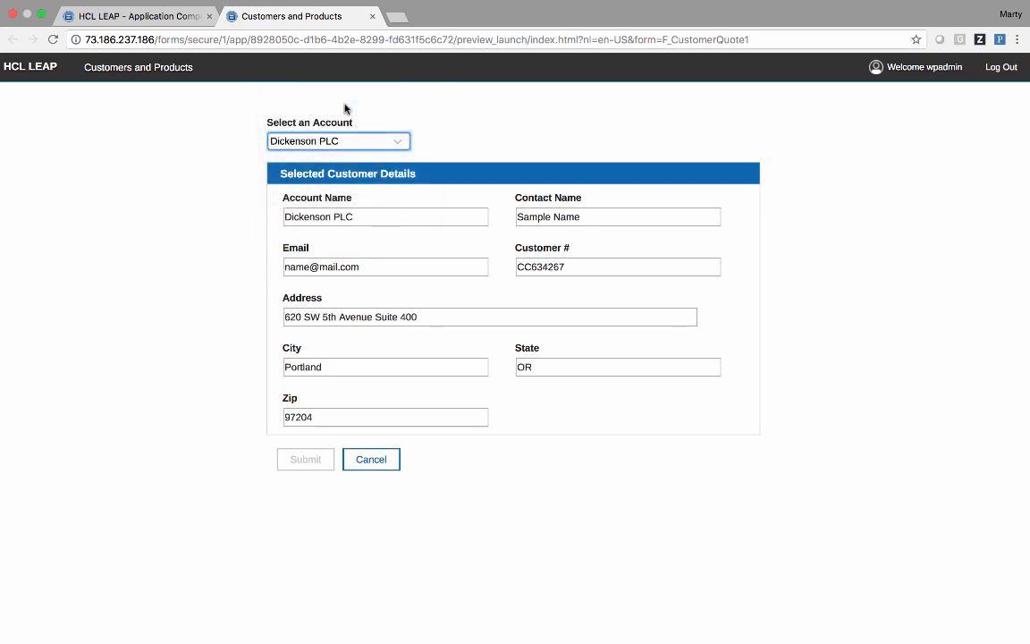
pyautogui.click(357, 142)
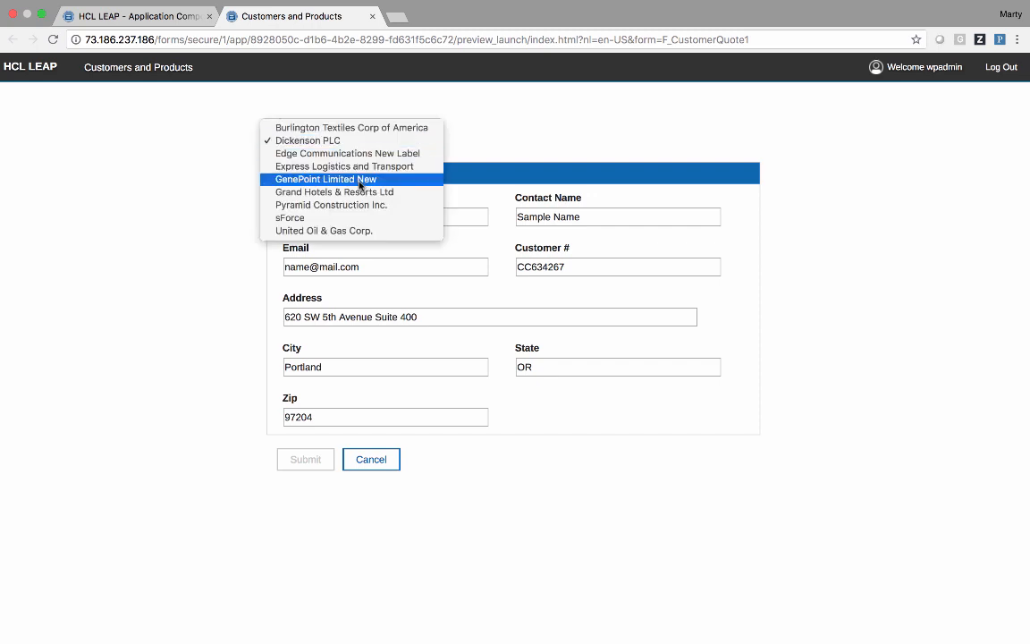
pyautogui.click(361, 180)
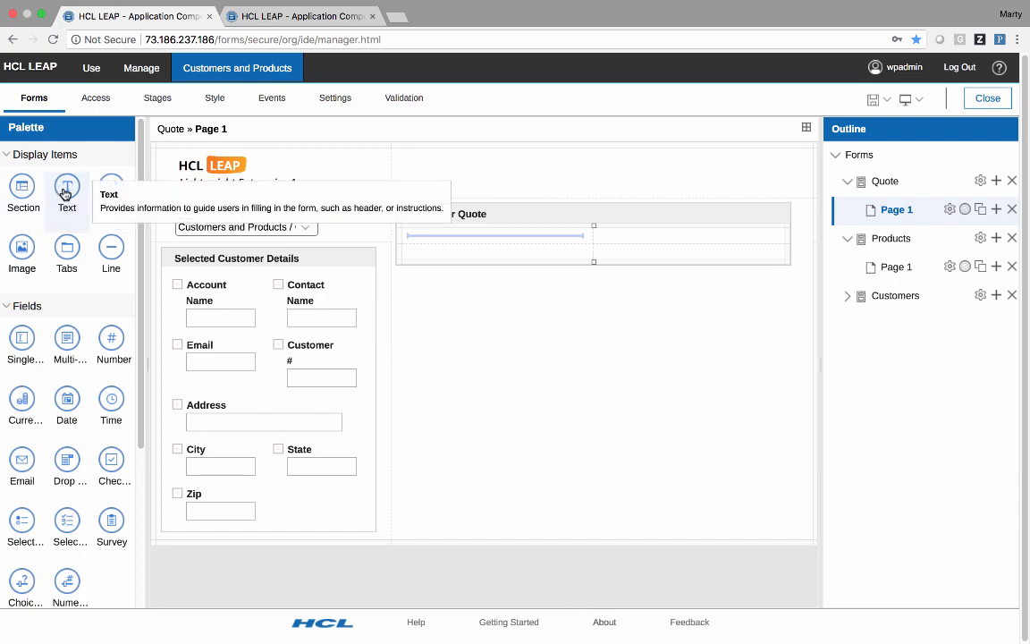
# Add a text item to the Customer Quote section reading "Quote for:" followed by the inserted Select an Account item.
pyautogui.moveTo(64, 193); pyautogui.dragTo(483, 241)
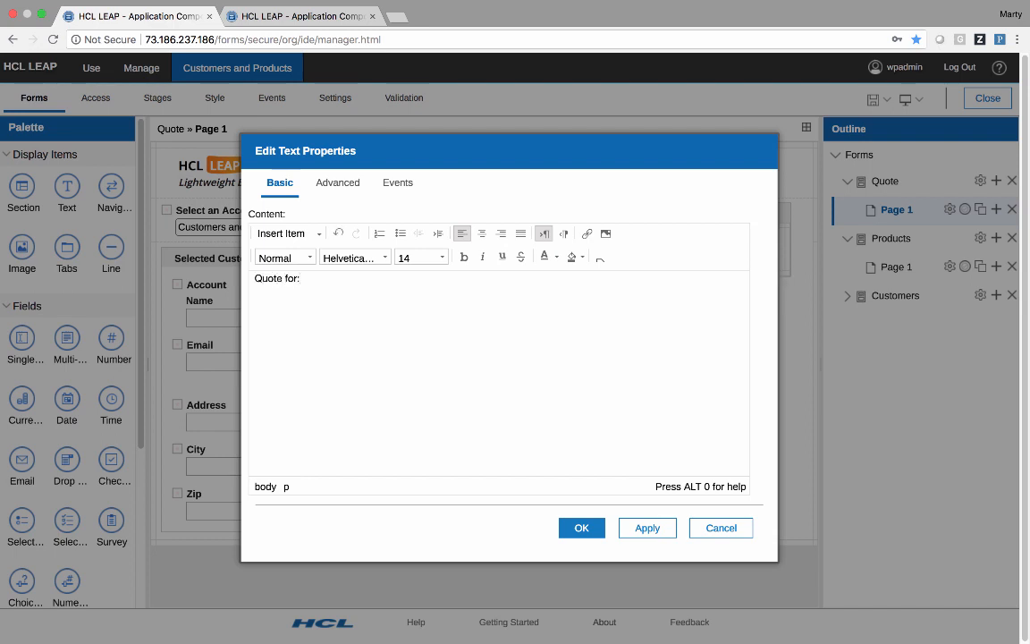
pyautogui.write('Quote for:')
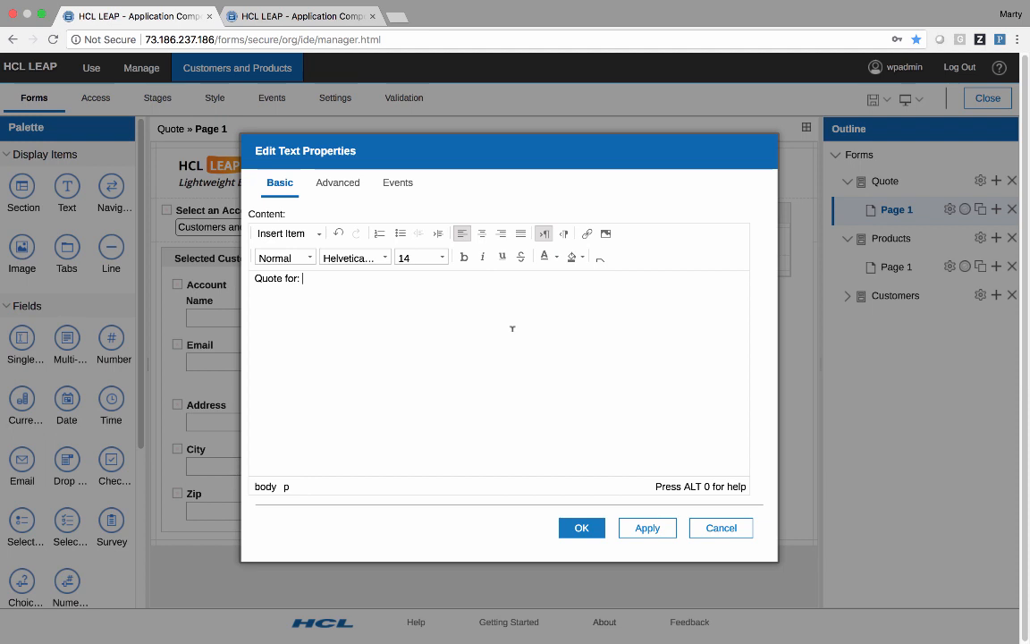
pyautogui.click(319, 234)
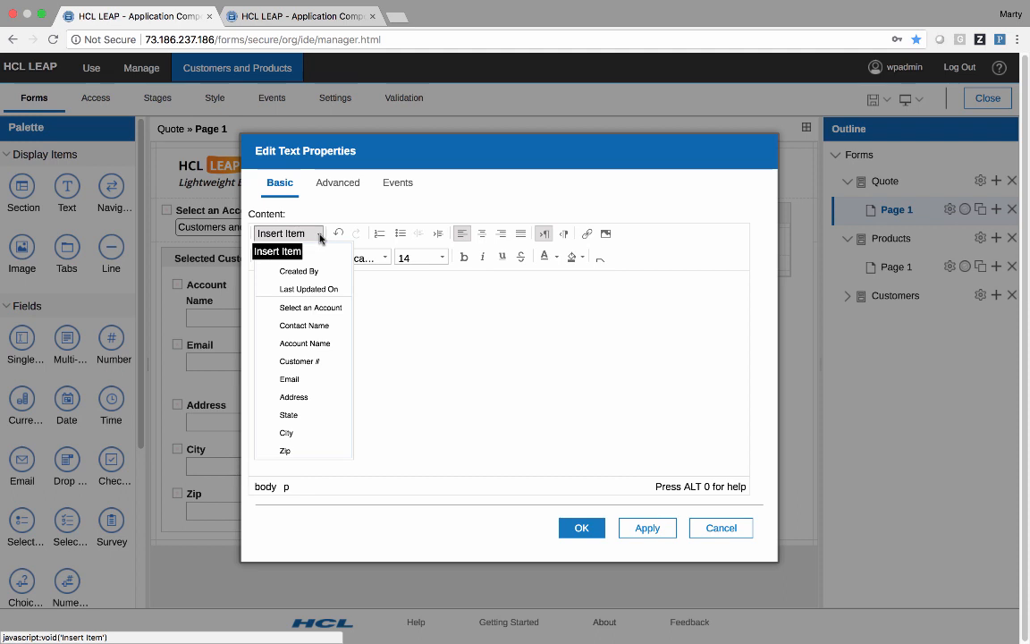
pyautogui.click(324, 307)
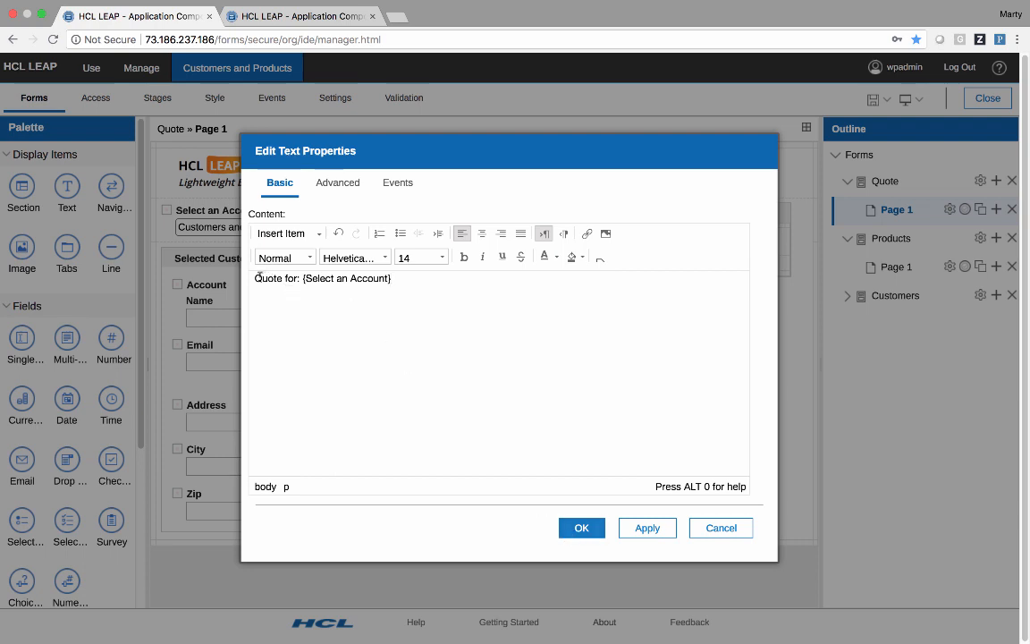
# Format the quote text as Heading 1, accept it and widen the text item across the Customer Quote section.
pyautogui.moveTo(259, 277); pyautogui.dragTo(456, 292)
pyautogui.click(296, 258)
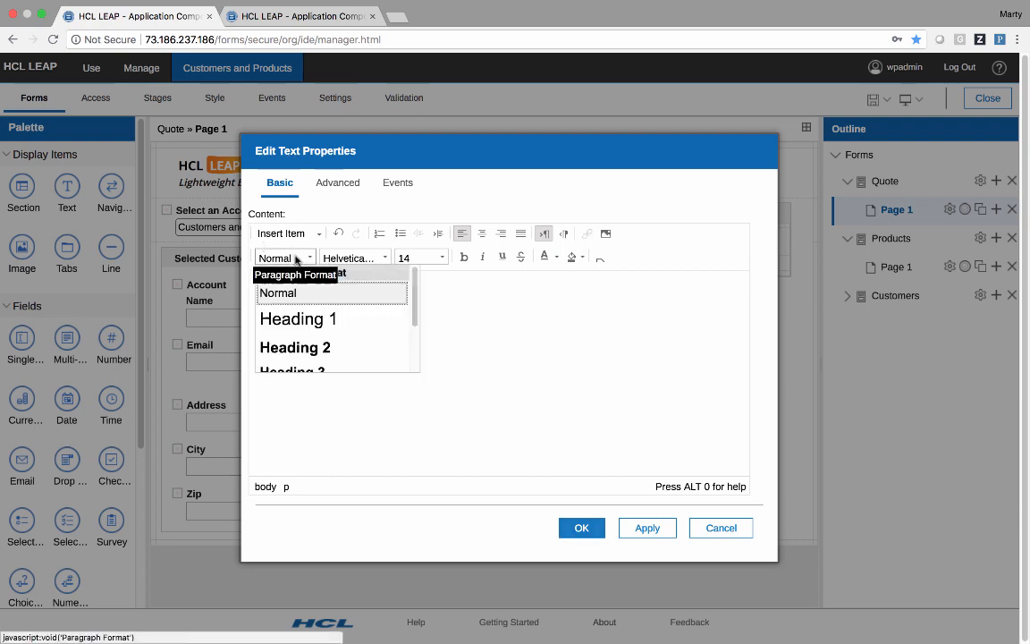
pyautogui.click(312, 319)
pyautogui.click(589, 529)
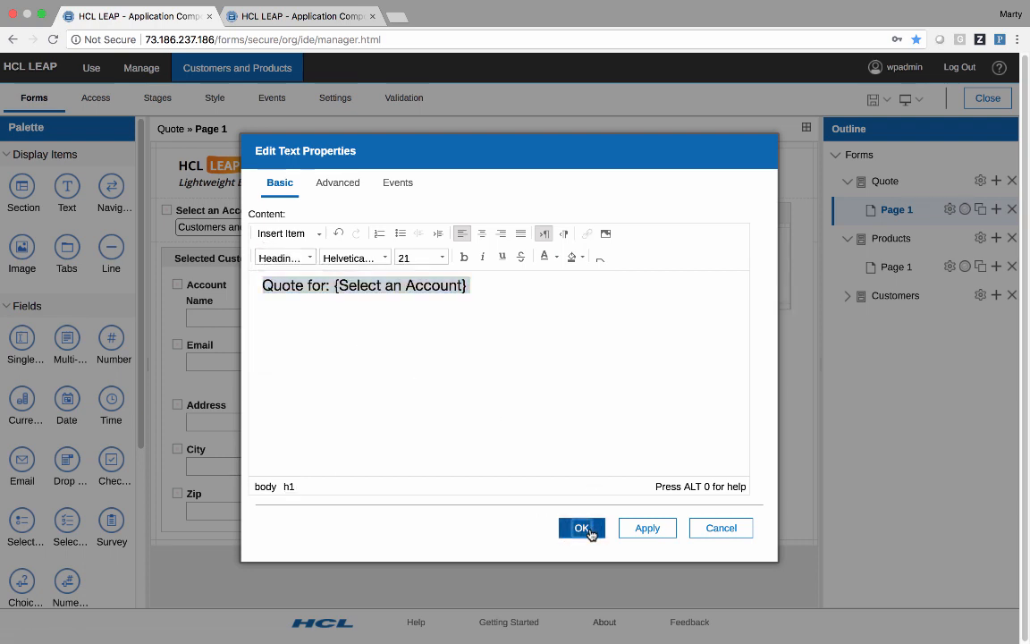
pyautogui.moveTo(590, 285); pyautogui.dragTo(671, 286)
# Preview the Quote form and check the quote heading when selecting the Dickenson PLC and GenePoint Limited New accounts.
pyautogui.click(908, 101)
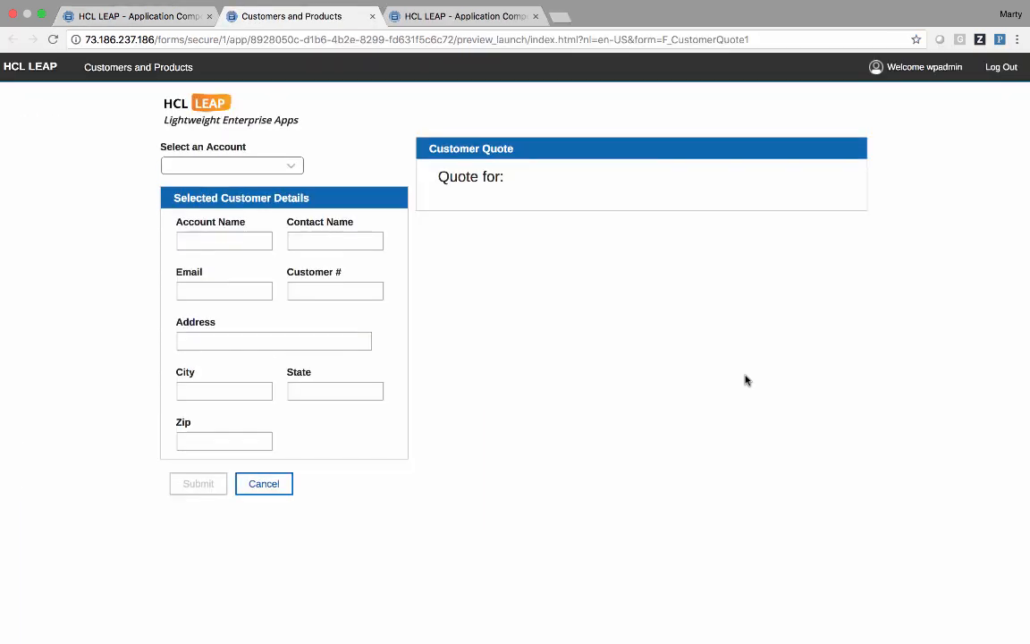
pyautogui.click(238, 165)
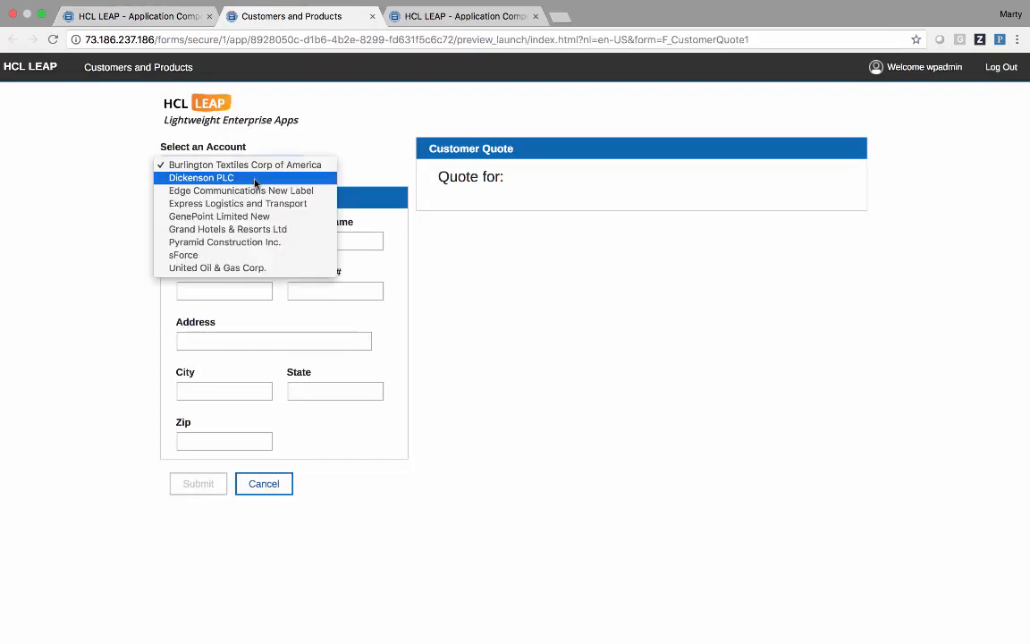
pyautogui.click(255, 176)
pyautogui.click(231, 166)
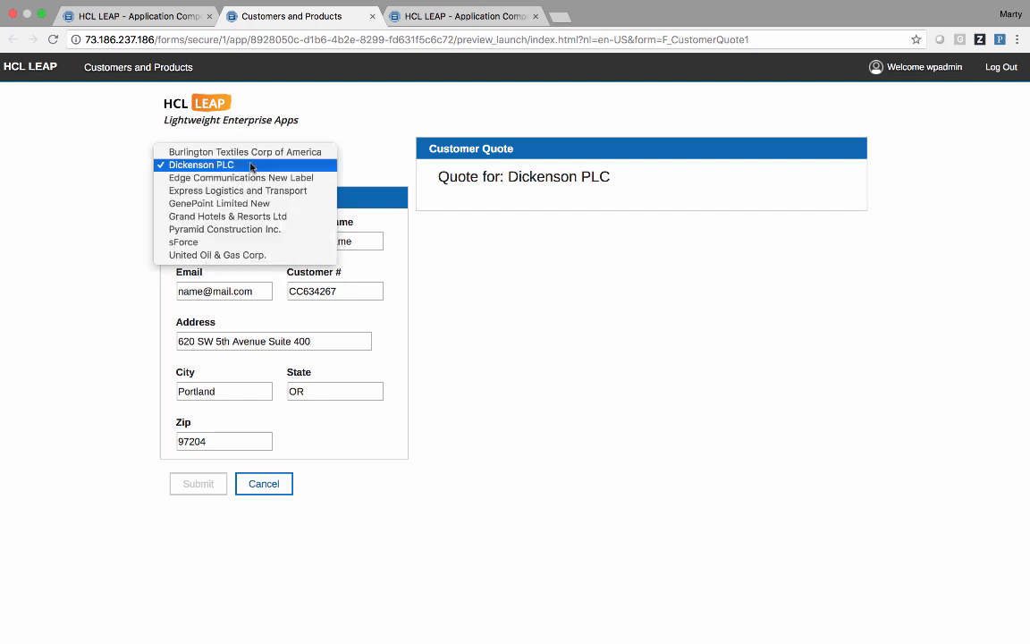
pyautogui.click(234, 203)
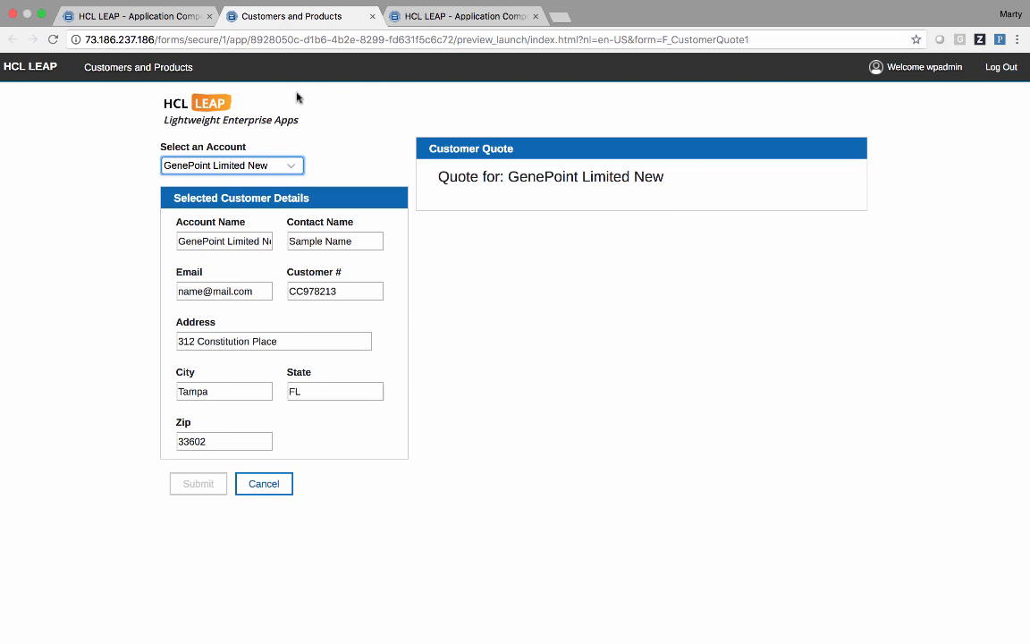
pyautogui.press('super+w')
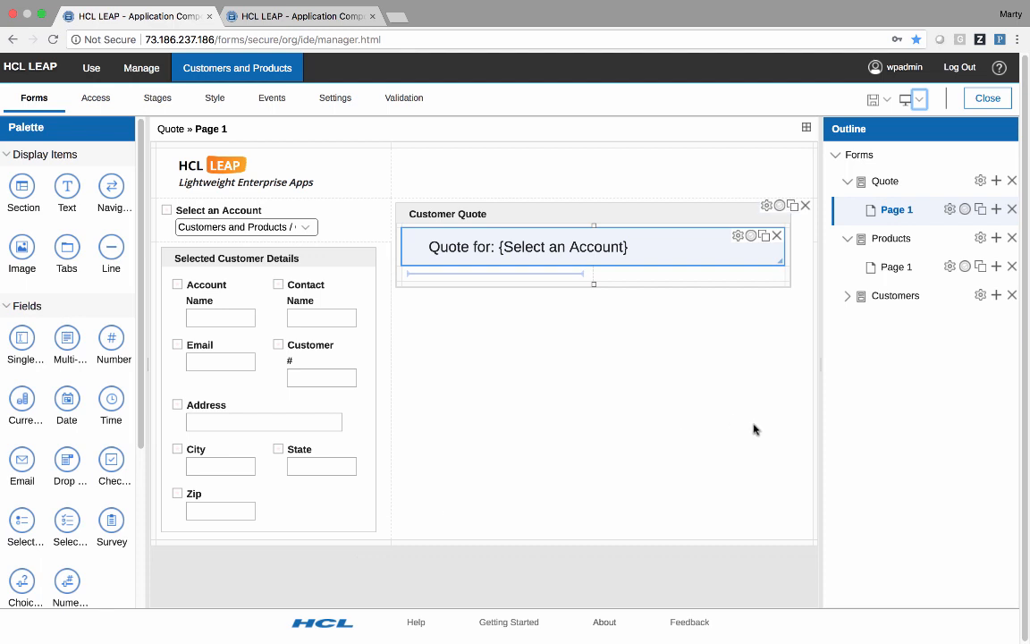
# Create a page named New Page in the Quote form and move the Selected Customer Details section to it from Page 1.
pyautogui.click(998, 210)
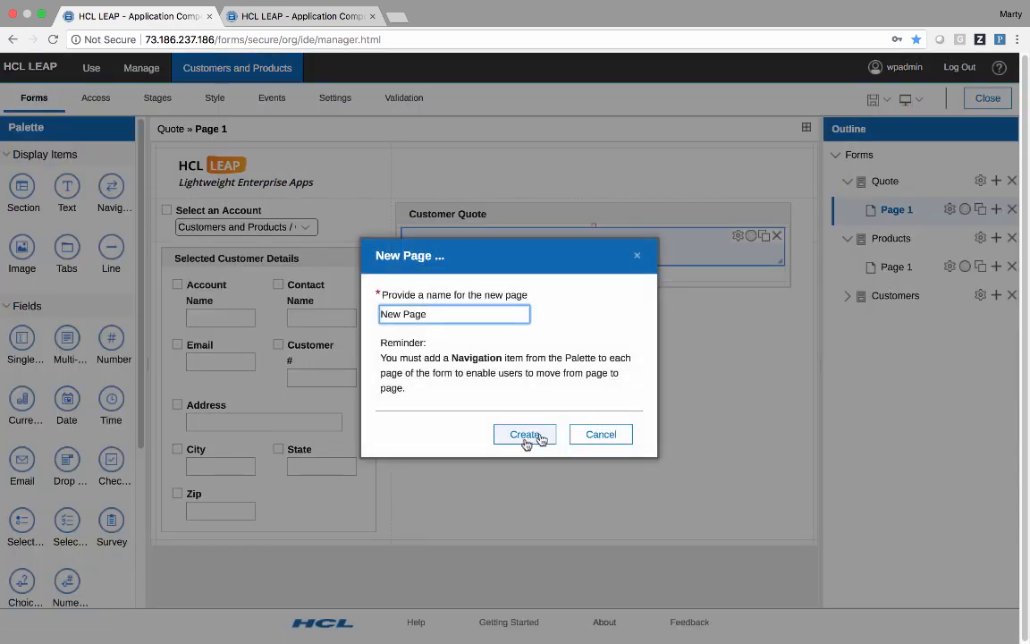
pyautogui.click(523, 435)
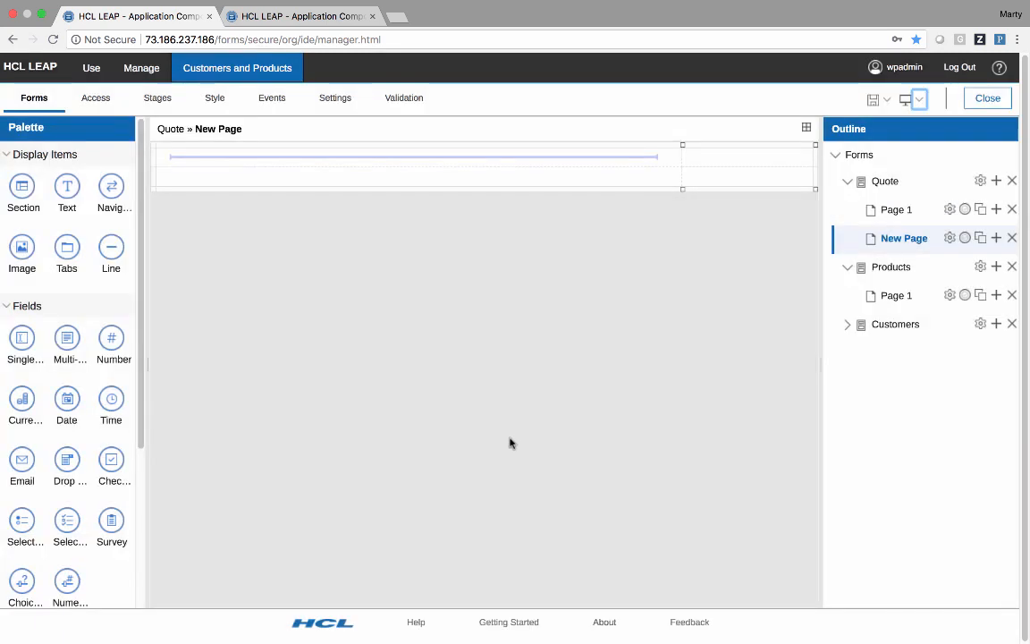
pyautogui.click(881, 209)
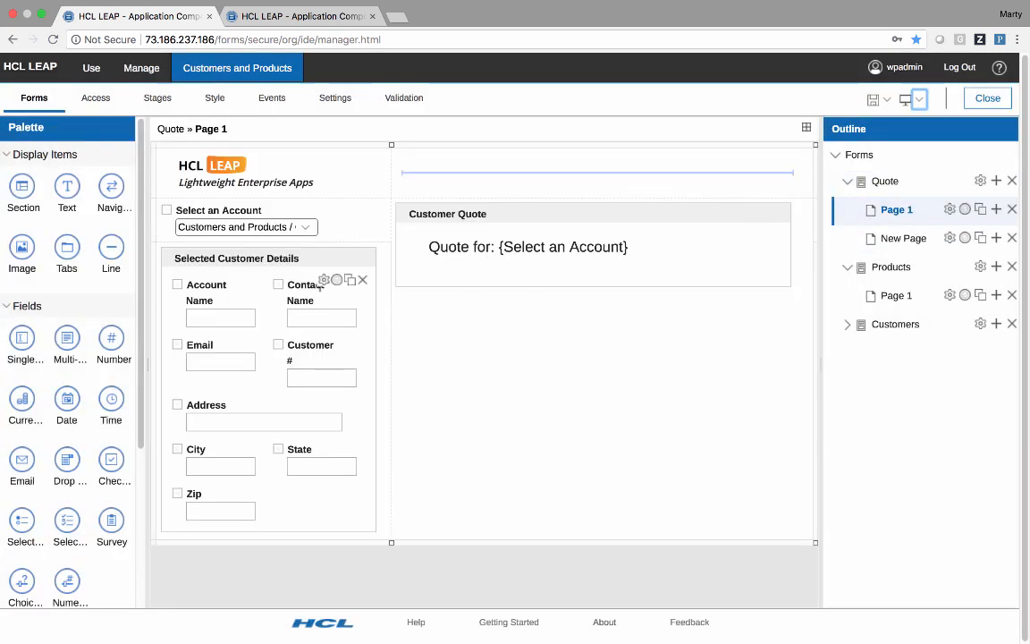
pyautogui.click(336, 257)
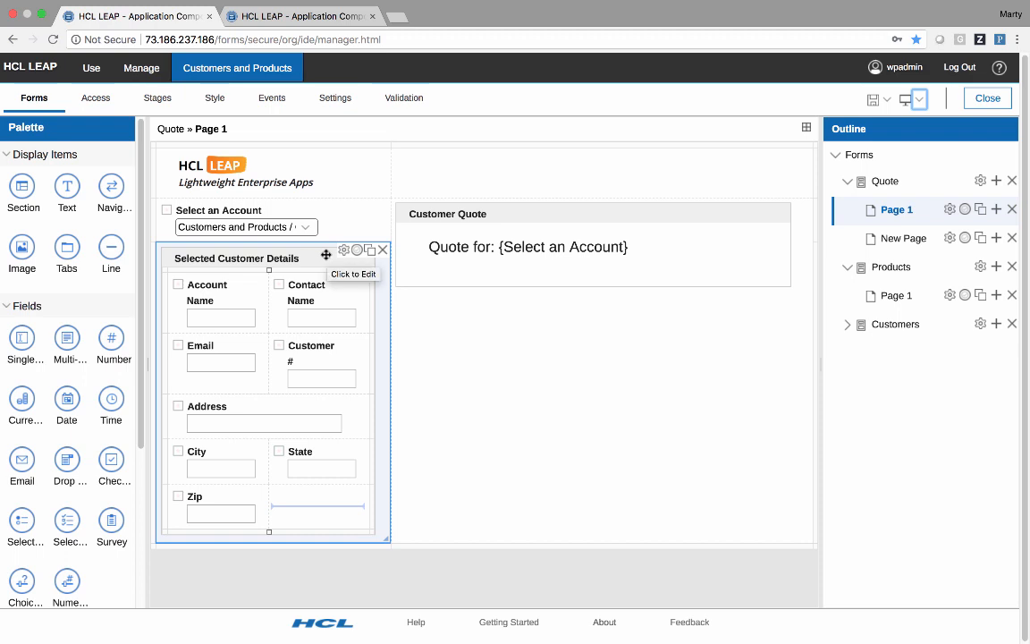
pyautogui.moveTo(326, 255); pyautogui.dragTo(862, 236)
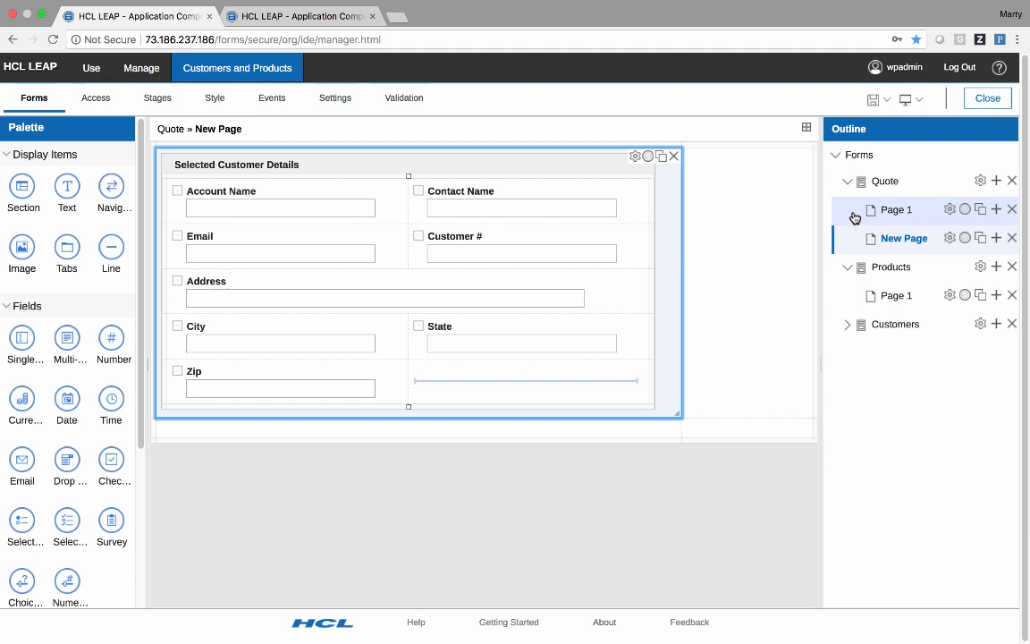
pyautogui.click(854, 217)
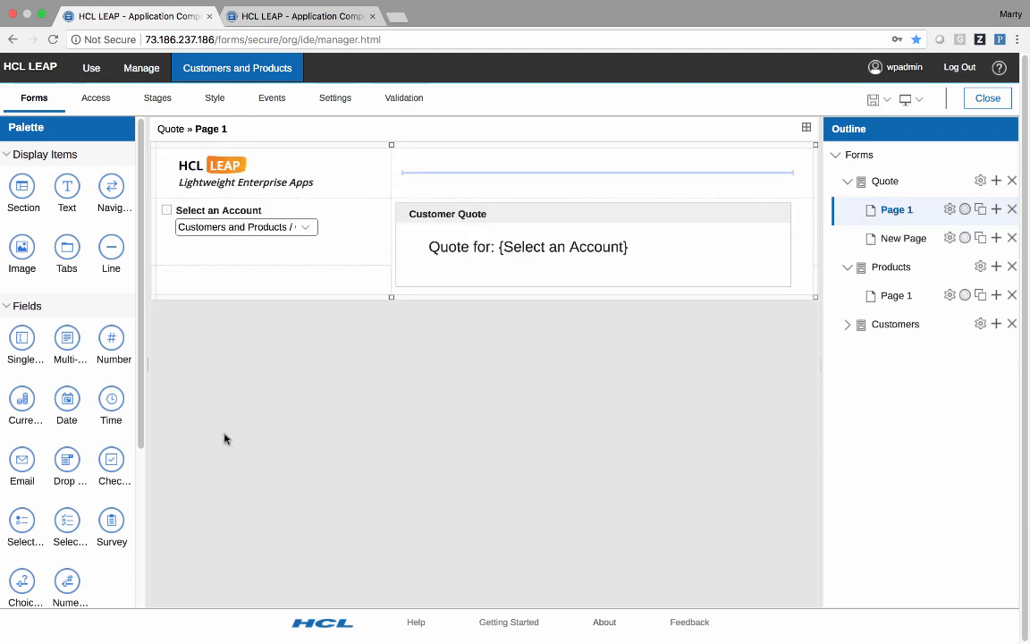
pyautogui.moveTo(391, 145); pyautogui.dragTo(352, 141)
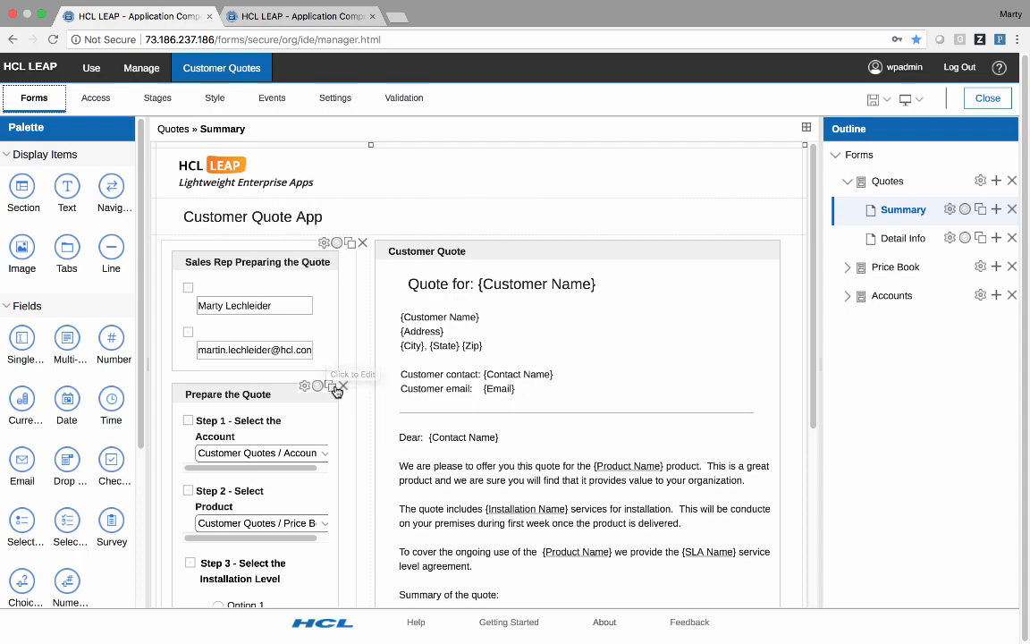
# Review the quote preparation steps on the Customer Quotes app's Summary page and the sections on its Detail Info page.
pyautogui.scroll(-2, 287, 377)
pyautogui.scroll(-4, 286, 377)
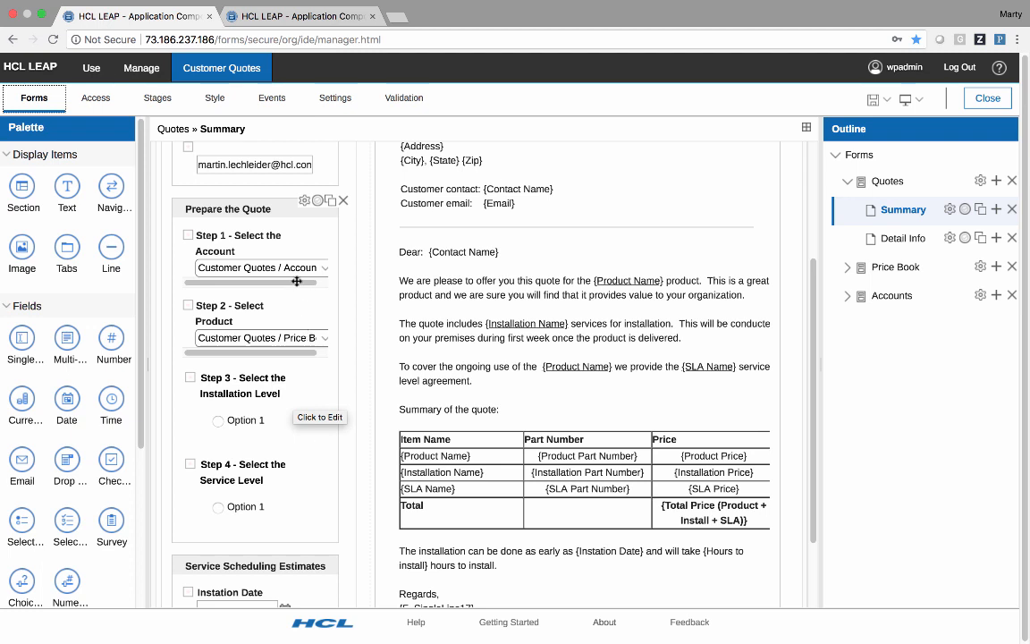
pyautogui.click(878, 238)
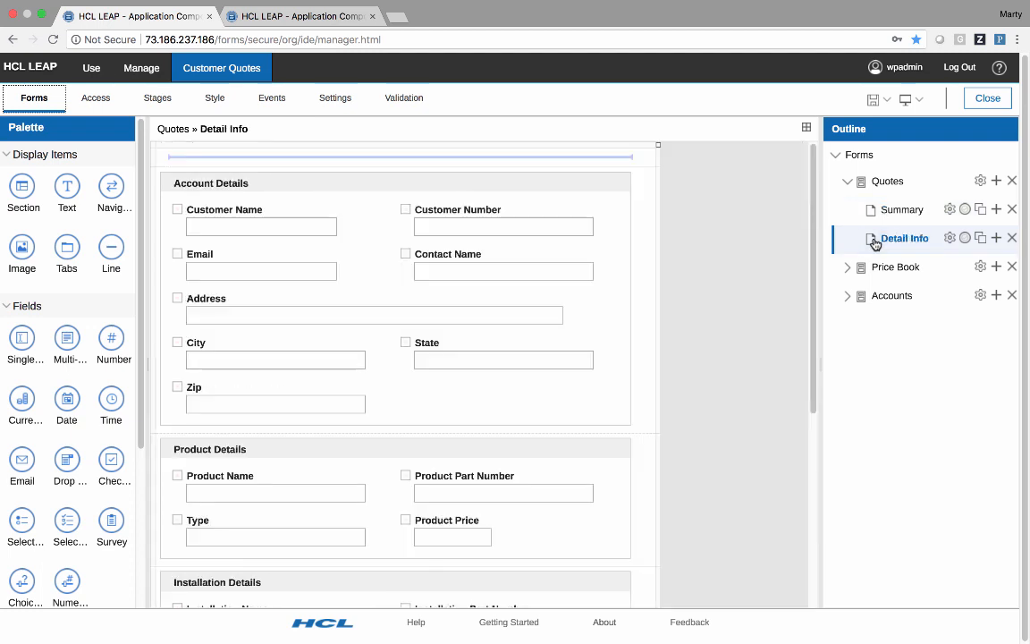
pyautogui.scroll(-8, 426, 460)
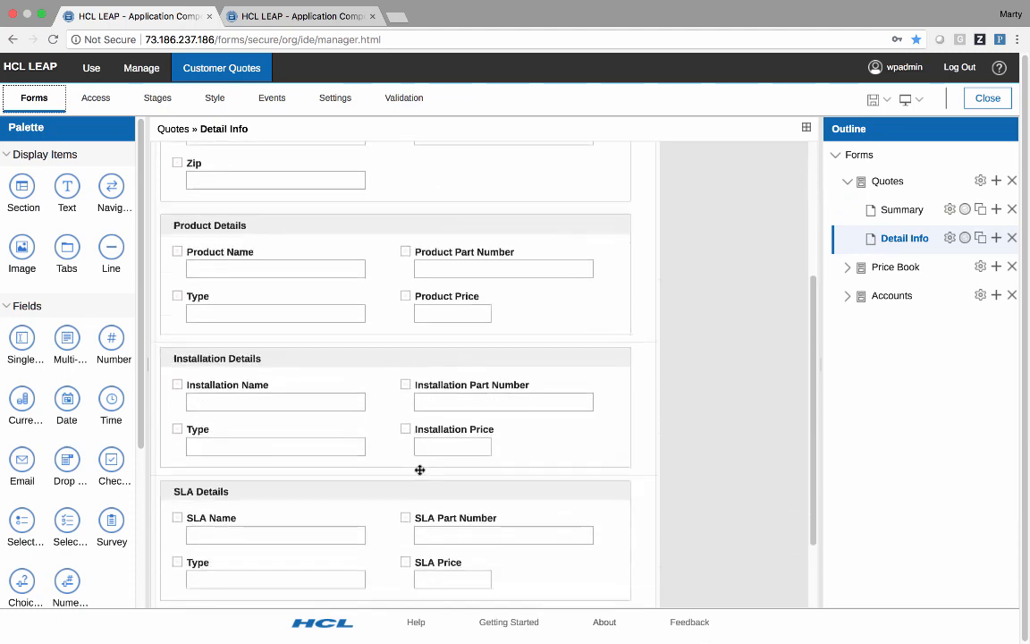
pyautogui.scroll(7, 447, 448)
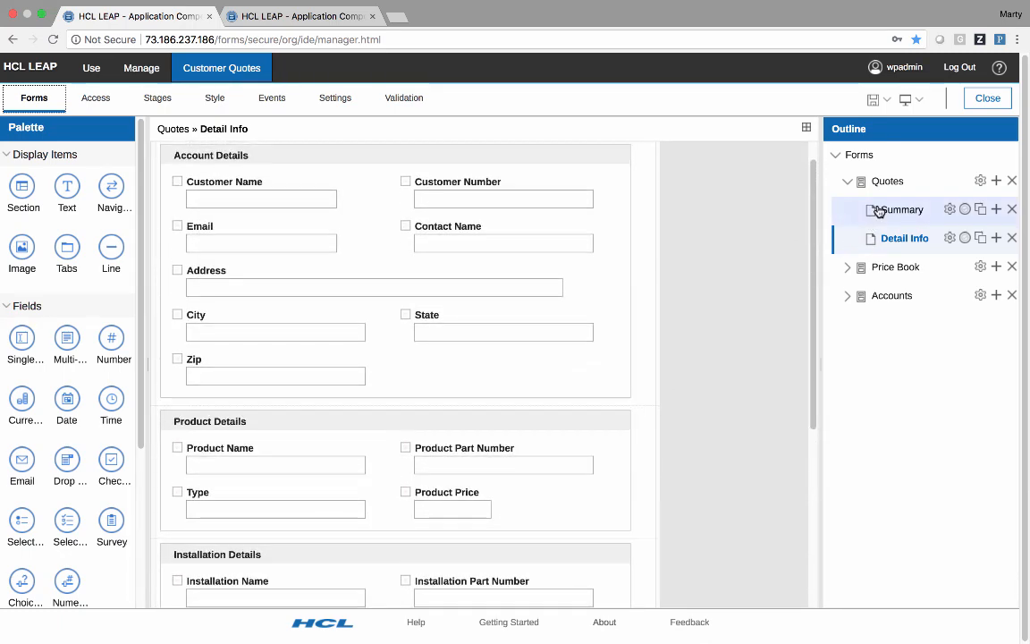
# Examine the heading and letter text items of the Customer Quote section on the Summary page.
pyautogui.click(876, 210)
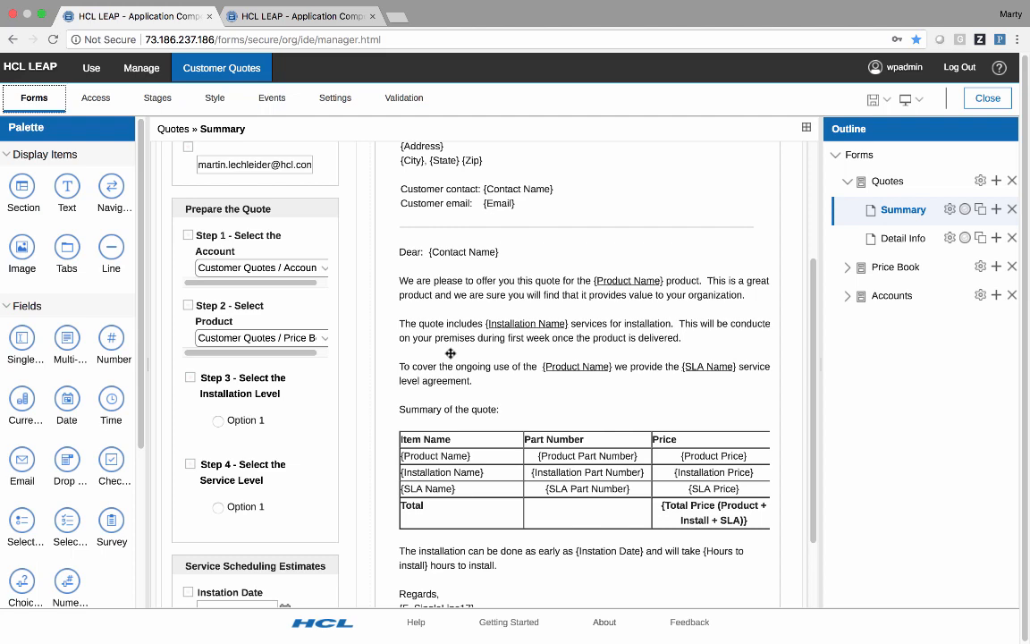
pyautogui.click(407, 317)
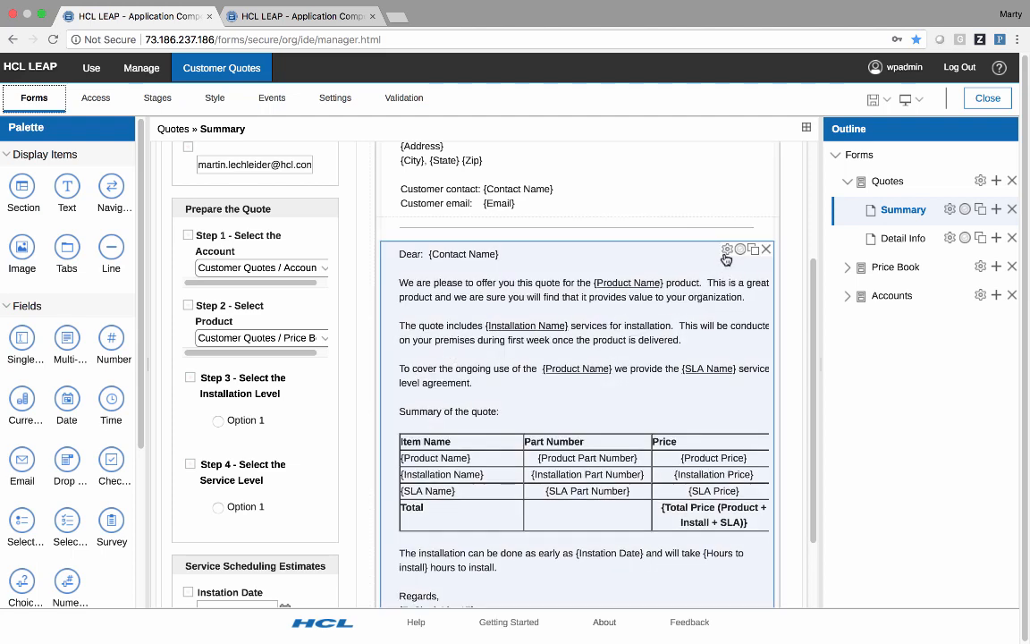
pyautogui.scroll(1, 550, 232)
pyautogui.click(566, 226)
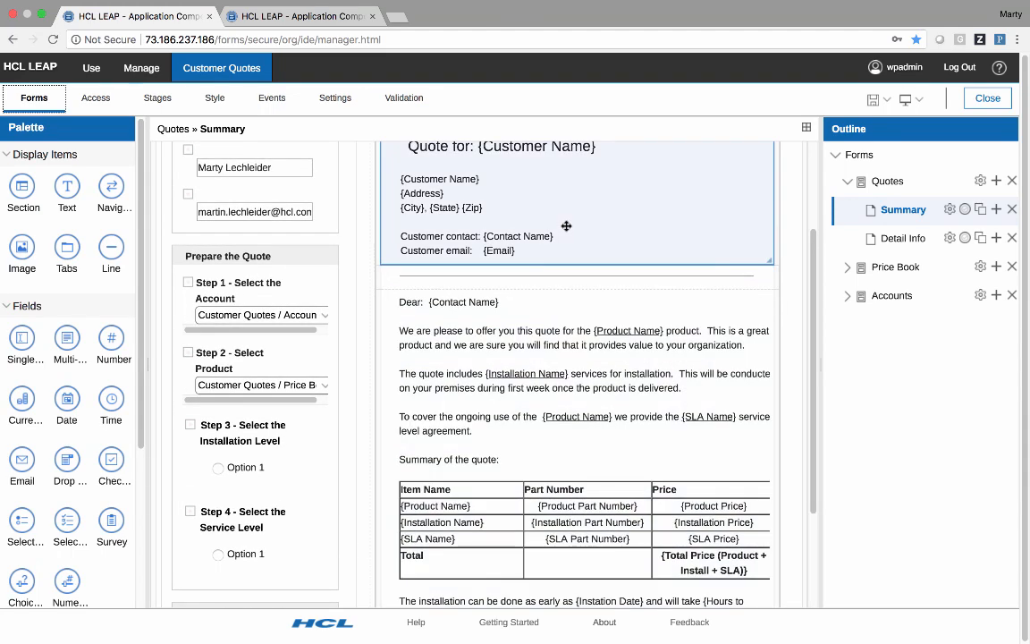
pyautogui.scroll(2, 477, 215)
pyautogui.scroll(-1, 494, 277)
pyautogui.scroll(-1, 497, 295)
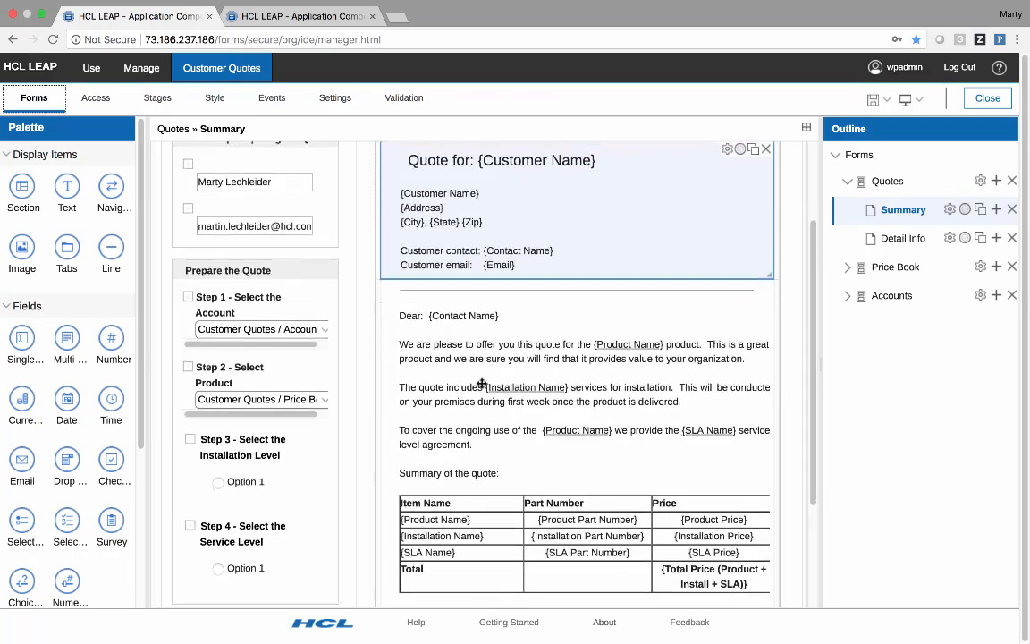
pyautogui.click(508, 388)
pyautogui.scroll(-1, 542, 421)
pyautogui.scroll(-1, 541, 425)
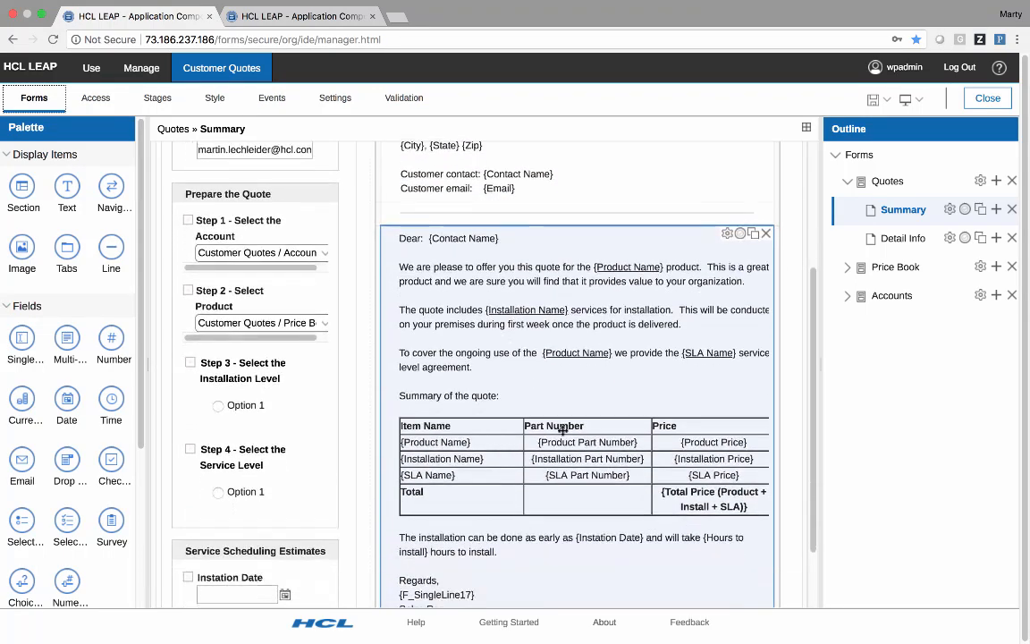
# Inspect the letter text's content, inserted field placeholders and summary table in its properties without changing anything.
pyautogui.click(727, 233)
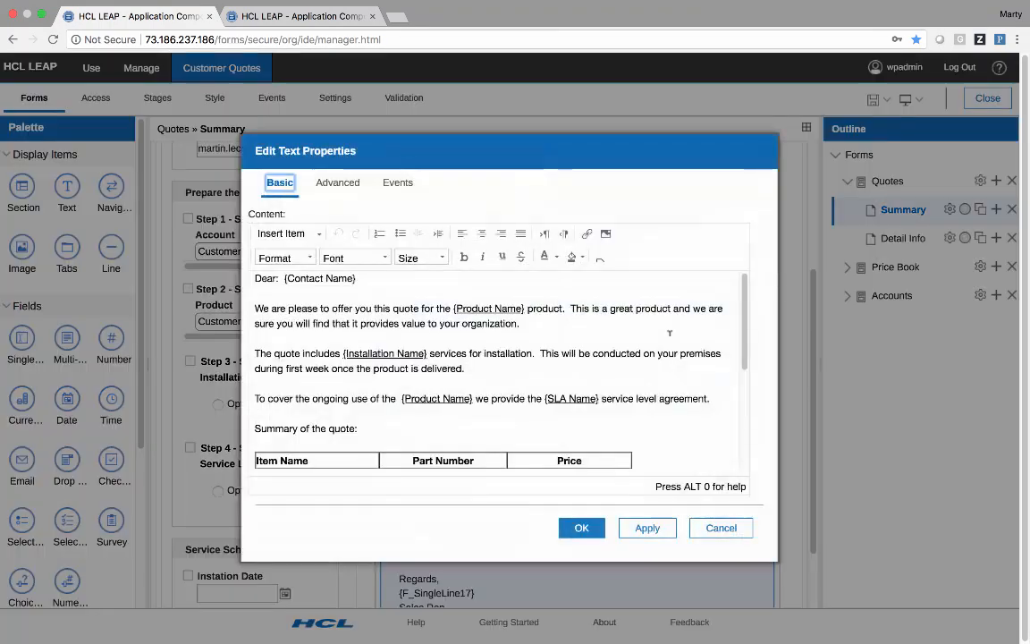
pyautogui.scroll(-3, 493, 386)
pyautogui.scroll(-1, 493, 386)
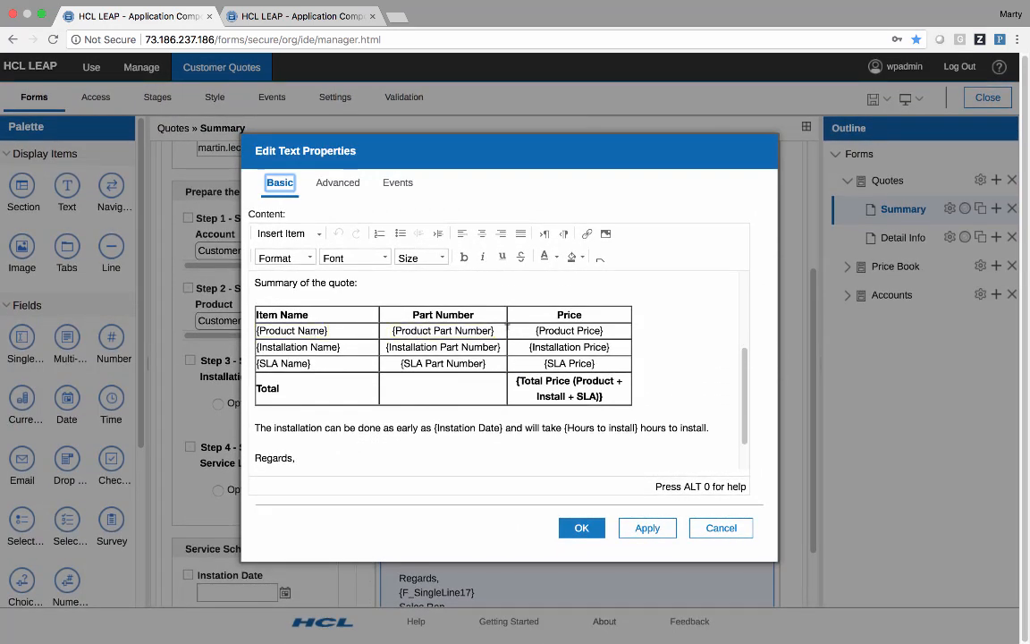
pyautogui.click(721, 530)
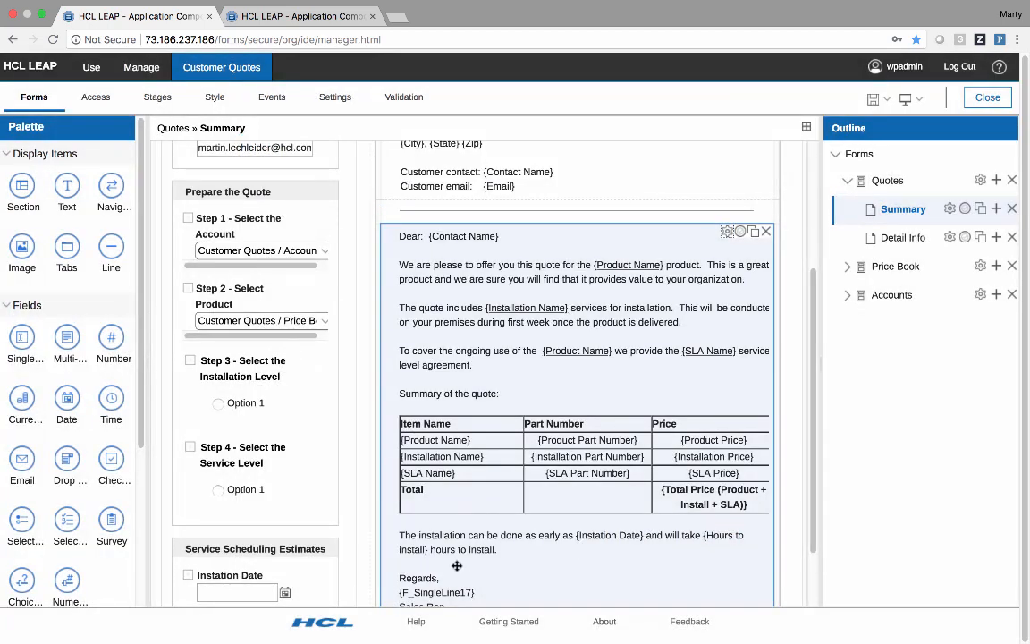
# Examine the rule controlling when the Customer Quote section on the Summary page is hidden.
pyautogui.scroll(3, 319, 391)
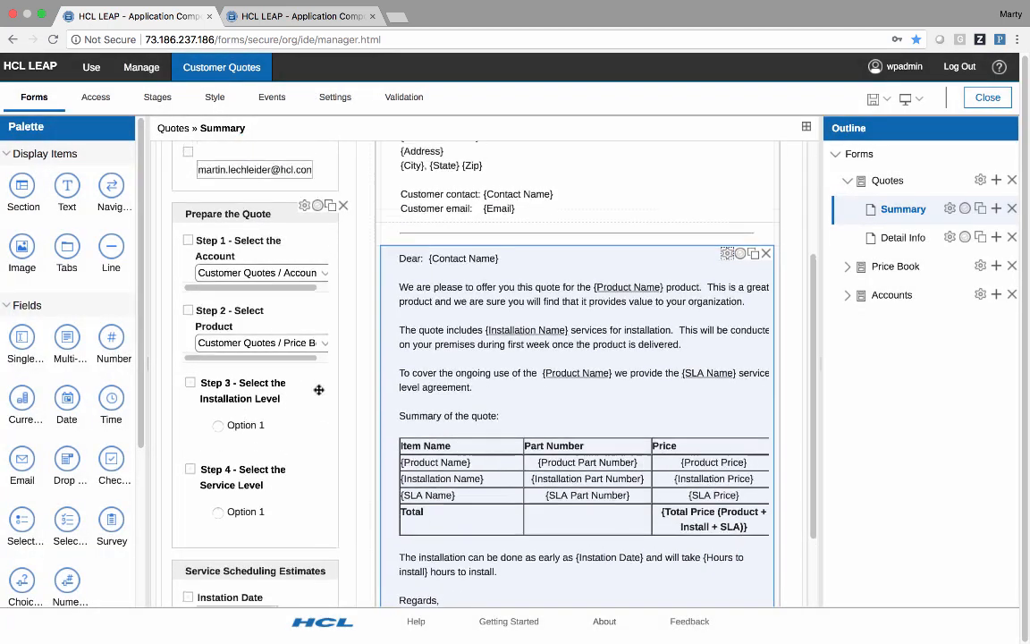
pyautogui.scroll(5, 704, 319)
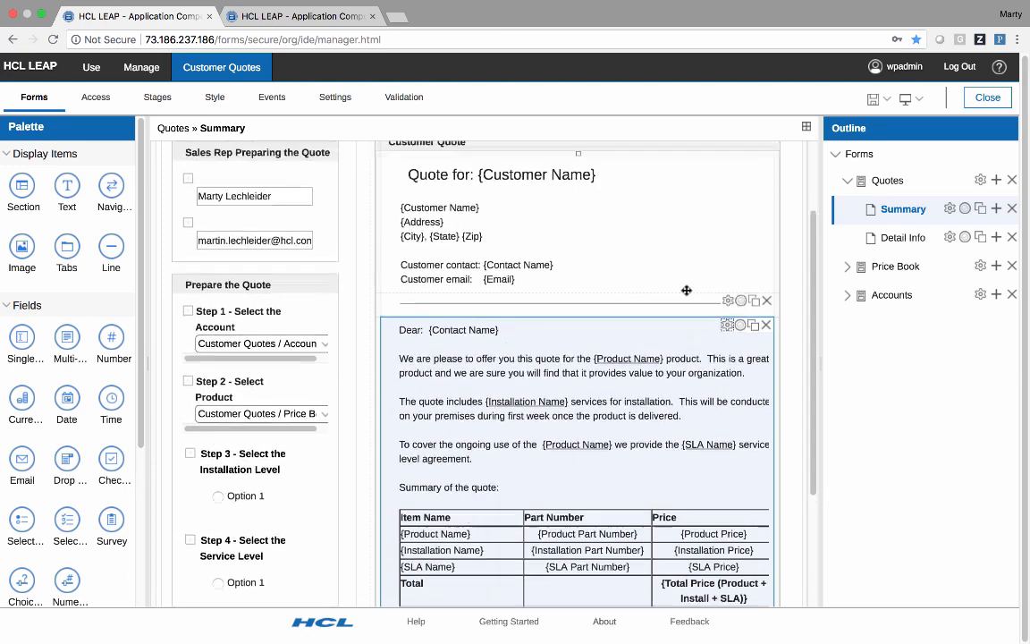
pyautogui.click(782, 252)
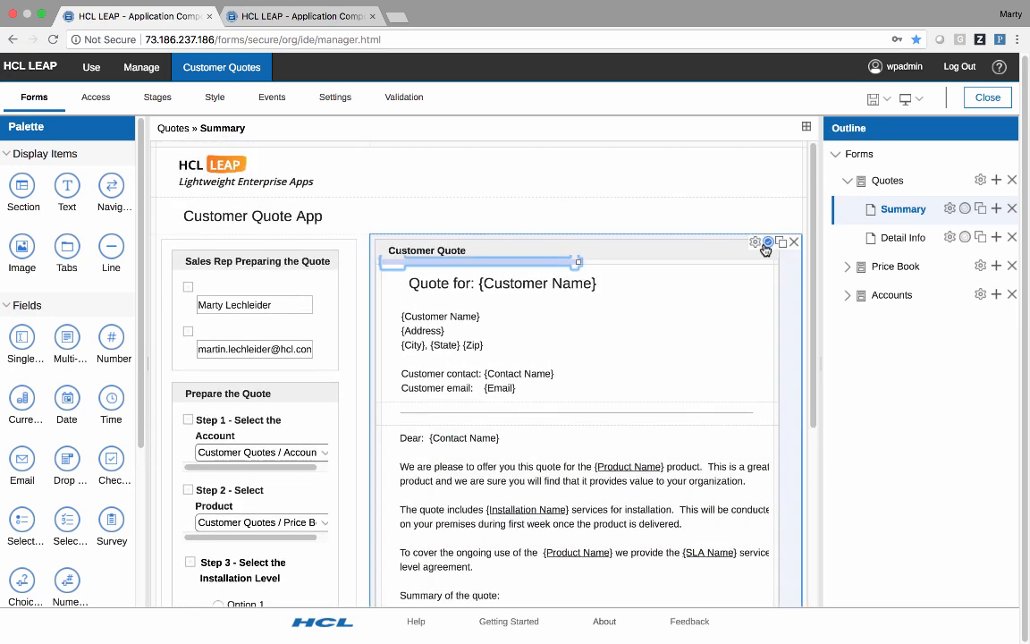
pyautogui.click(769, 243)
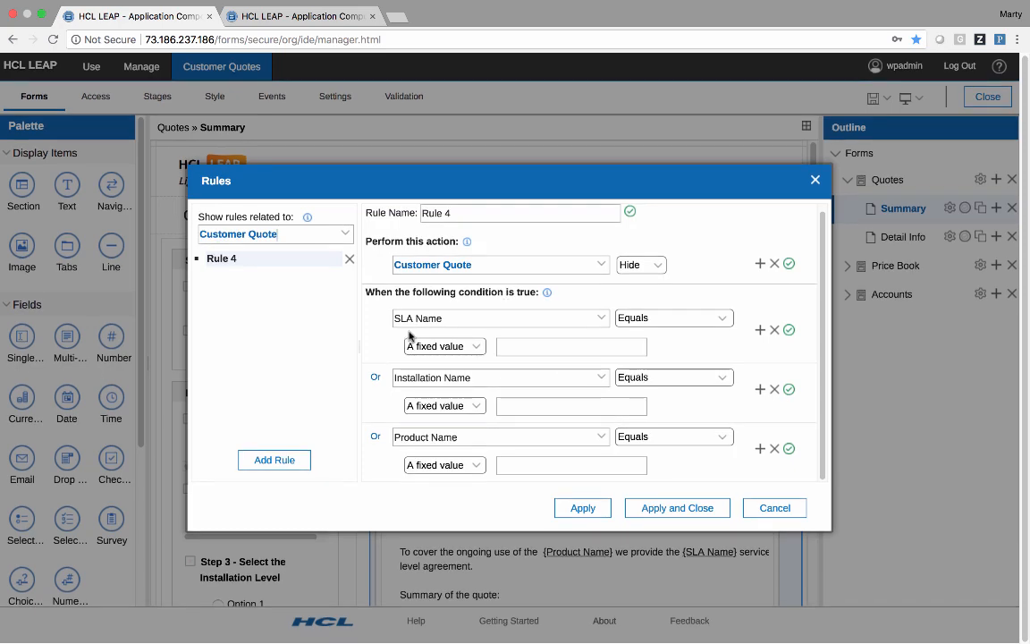
pyautogui.scroll(-1, 545, 414)
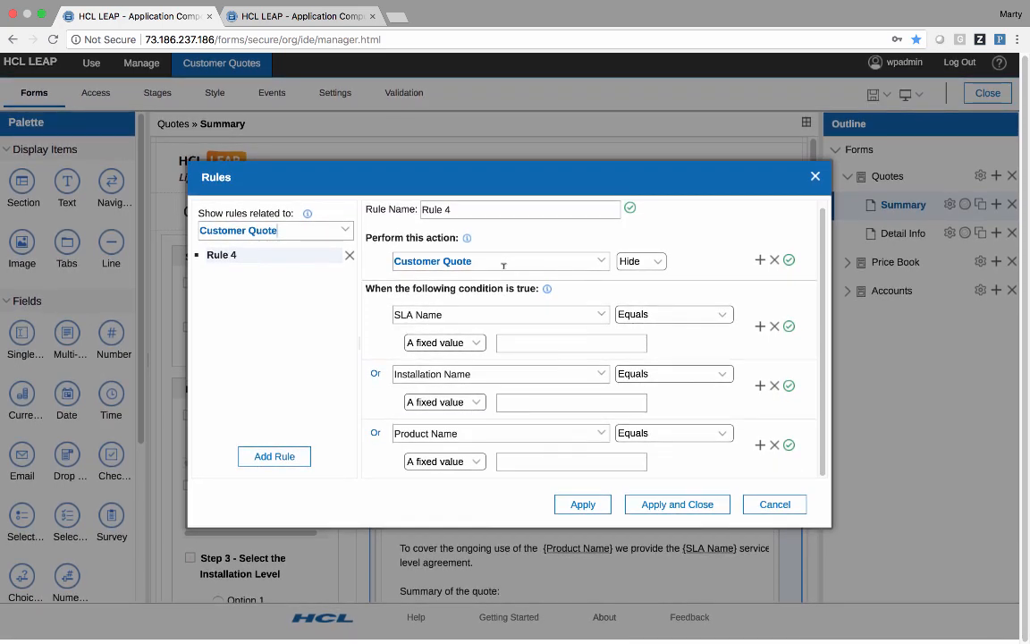
# Dismiss the Customer Quote section's rules without changes and launch a preview of the Customer Quotes app.
pyautogui.scroll(1, 537, 268)
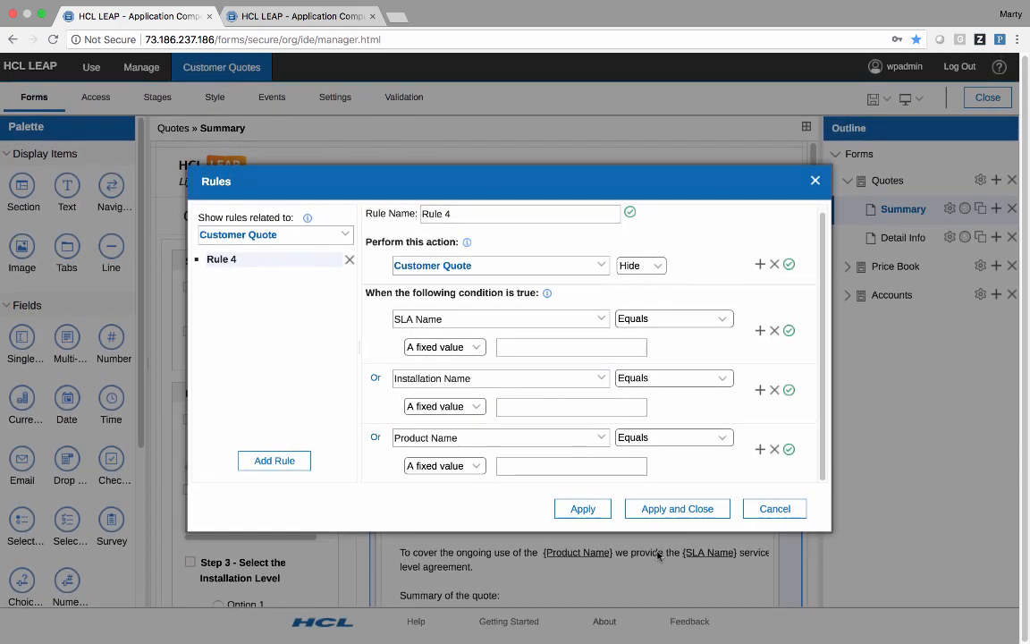
pyautogui.click(767, 509)
pyautogui.click(909, 98)
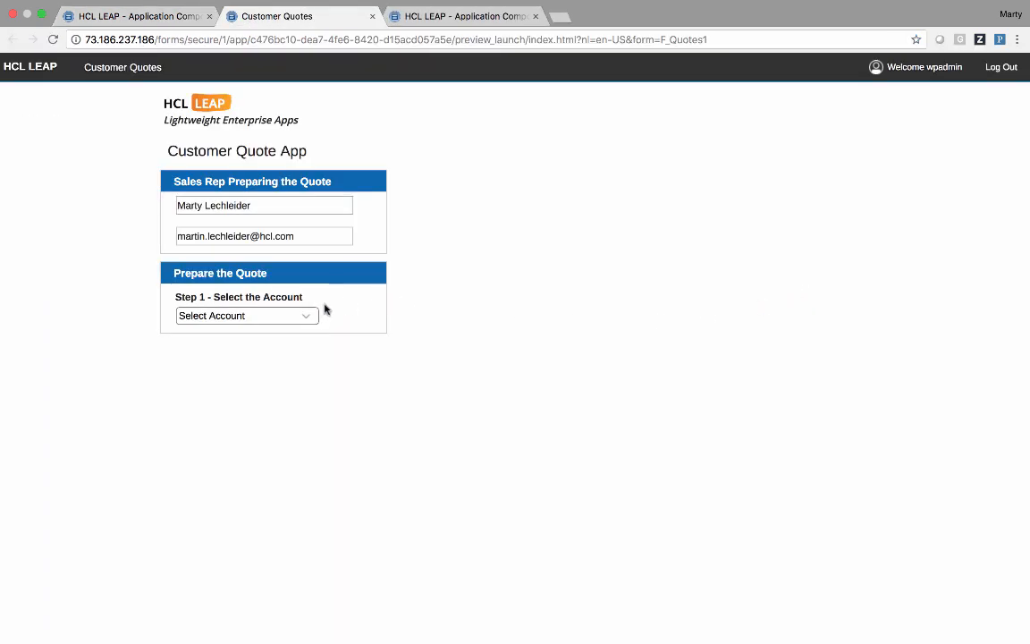
# Prepare a test quote for Dickenson PLC with the GenWatt Gasoline 2000kW product, Industrial - Low installation and Bronze SLA.
pyautogui.click(286, 318)
pyautogui.click(274, 343)
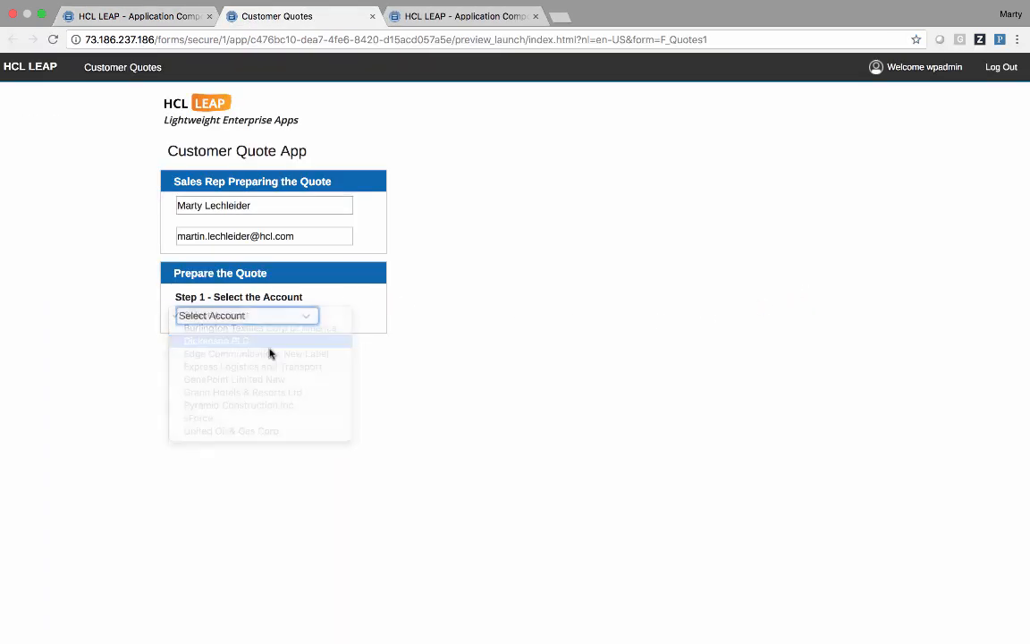
pyautogui.click(265, 366)
pyautogui.click(253, 404)
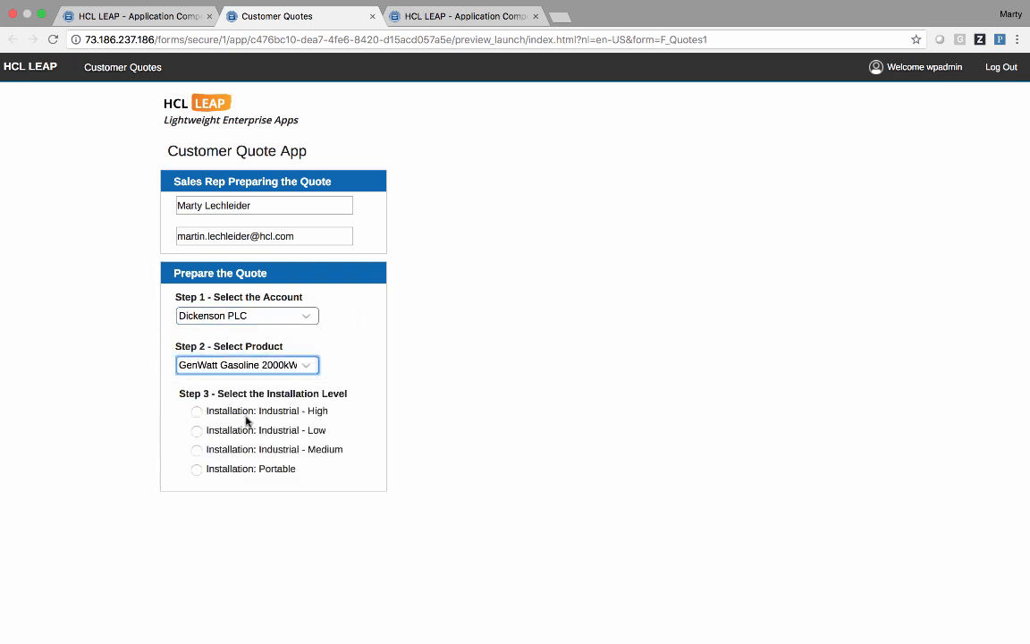
pyautogui.click(197, 430)
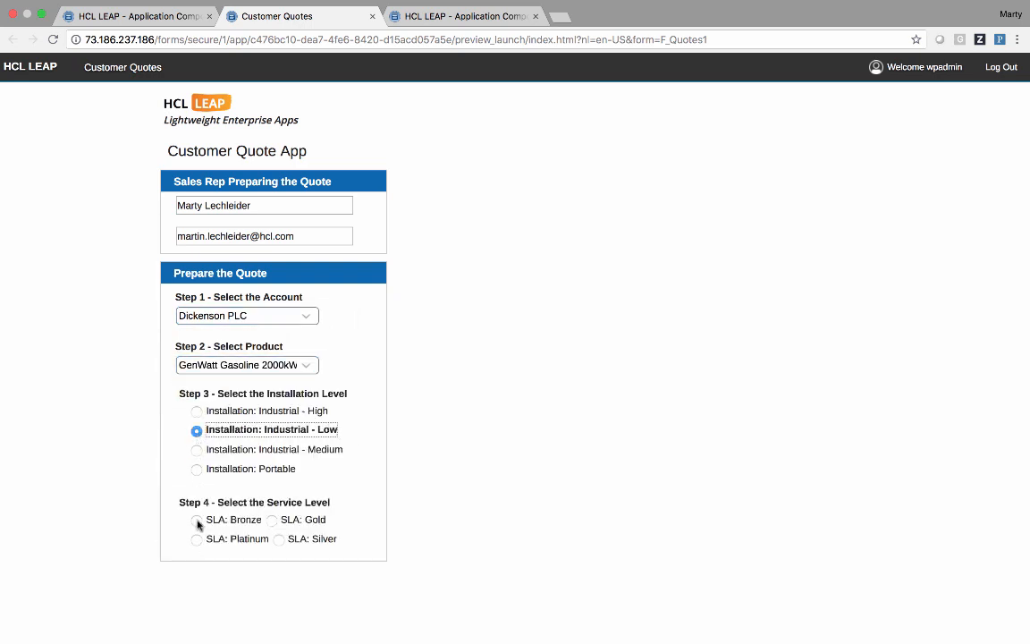
pyautogui.click(197, 520)
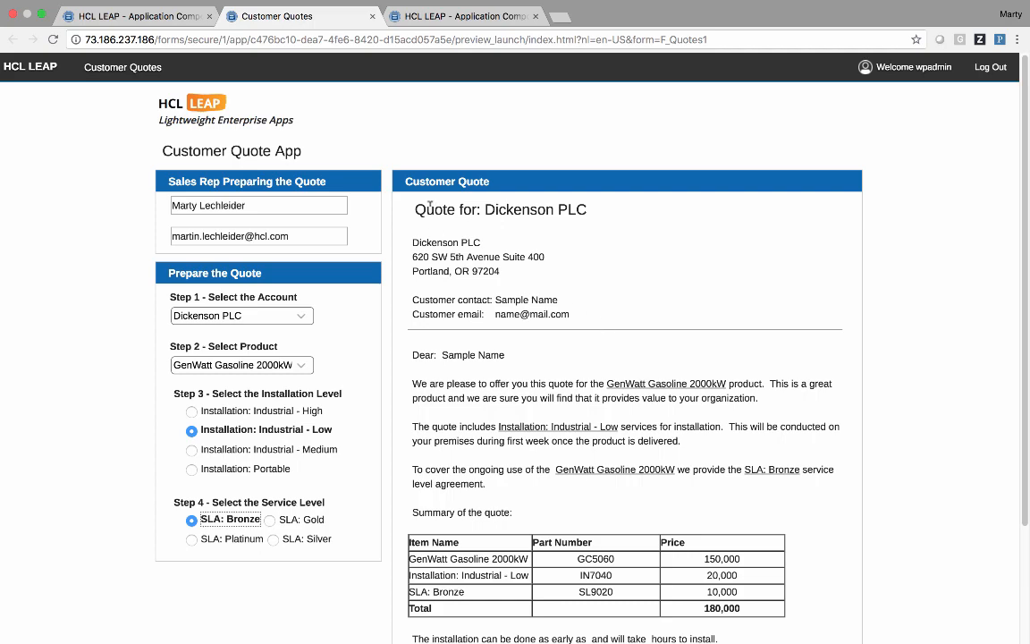
# Read through the generated Customer Quote letter and its price summary table in the preview.
pyautogui.scroll(-2, 537, 340)
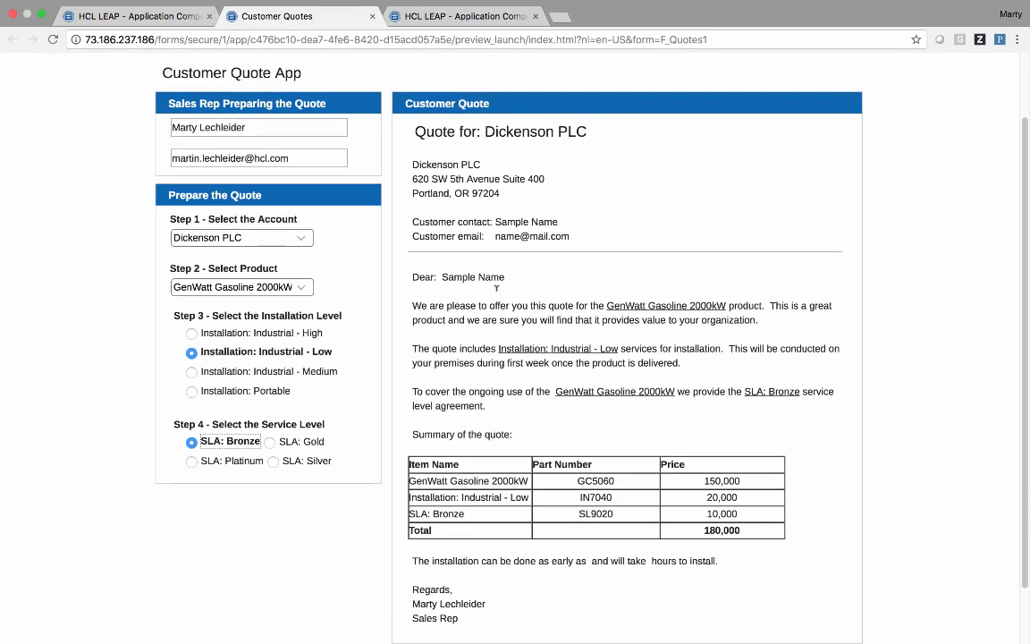
pyautogui.scroll(-2, 521, 301)
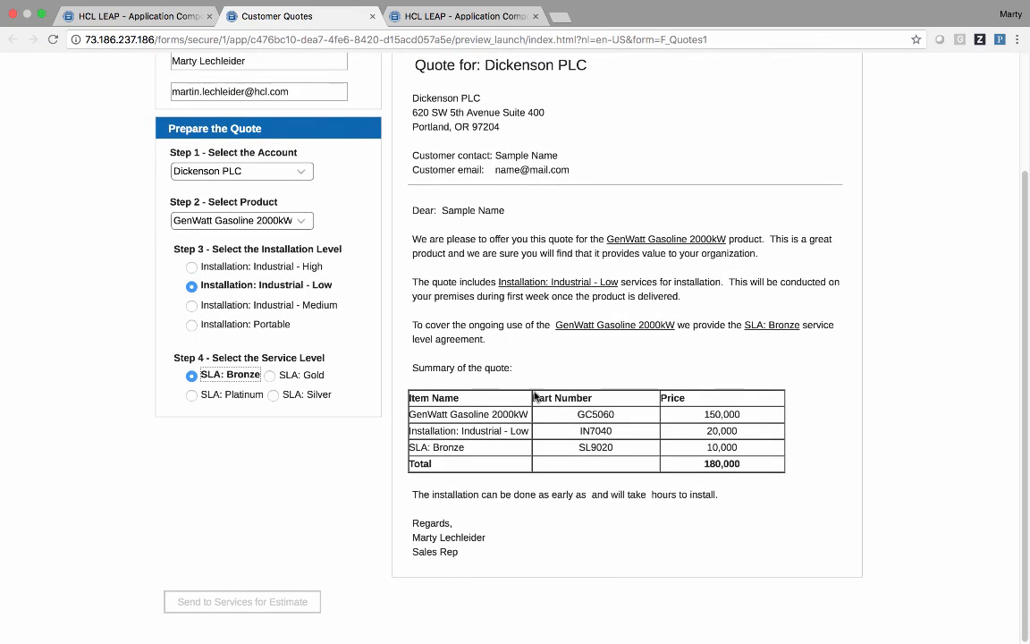
pyautogui.scroll(1, 501, 349)
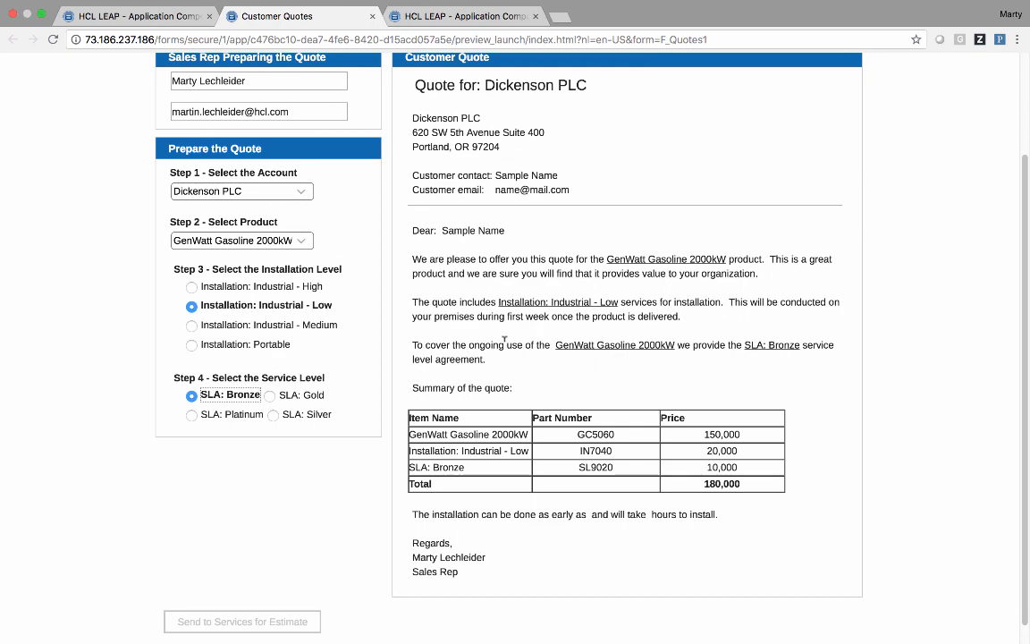
pyautogui.scroll(1, 504, 340)
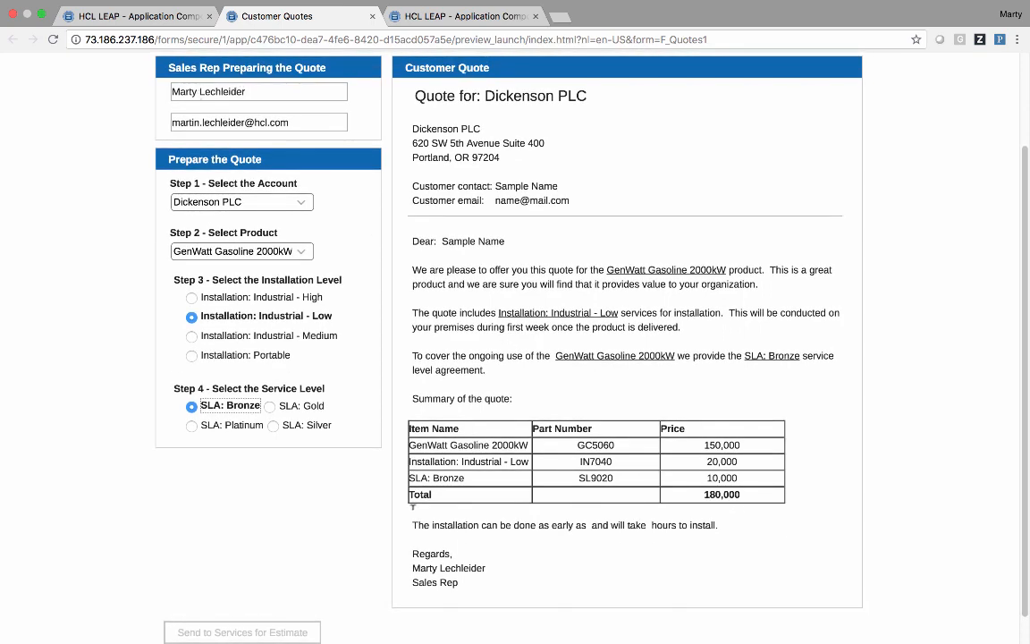
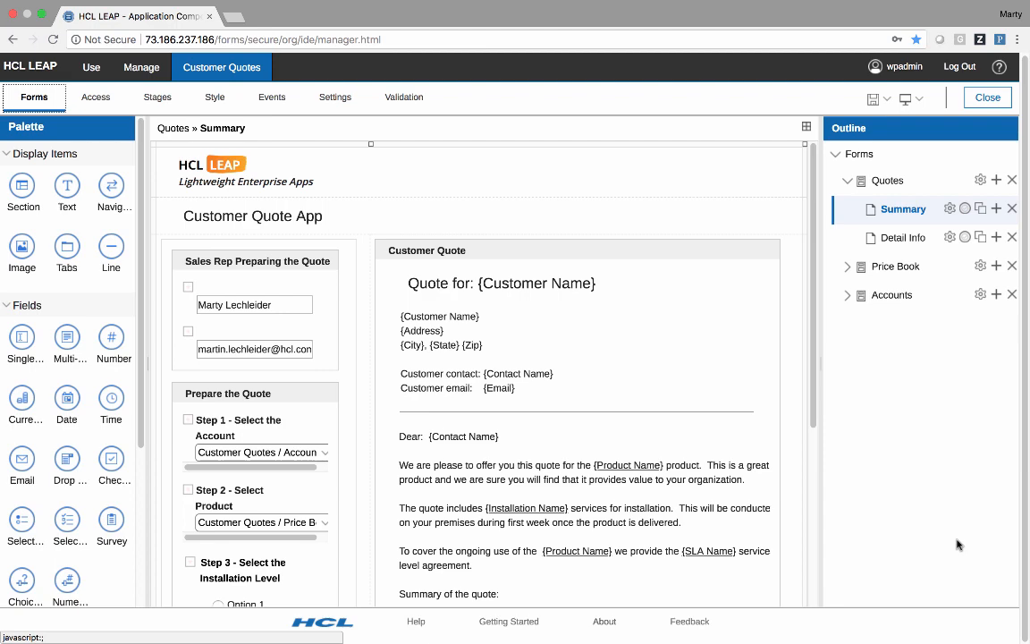
# Examine the Service Scheduling Estimates section on the Summary page and check its visibility toggle in the Services Review stage.
pyautogui.scroll(-5, 327, 548)
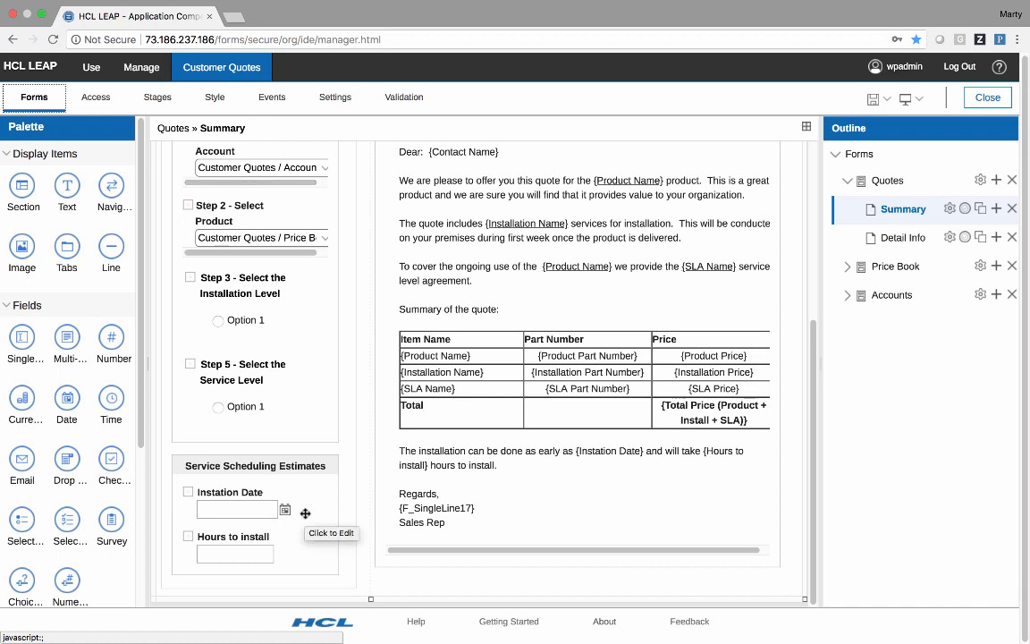
pyautogui.click(164, 102)
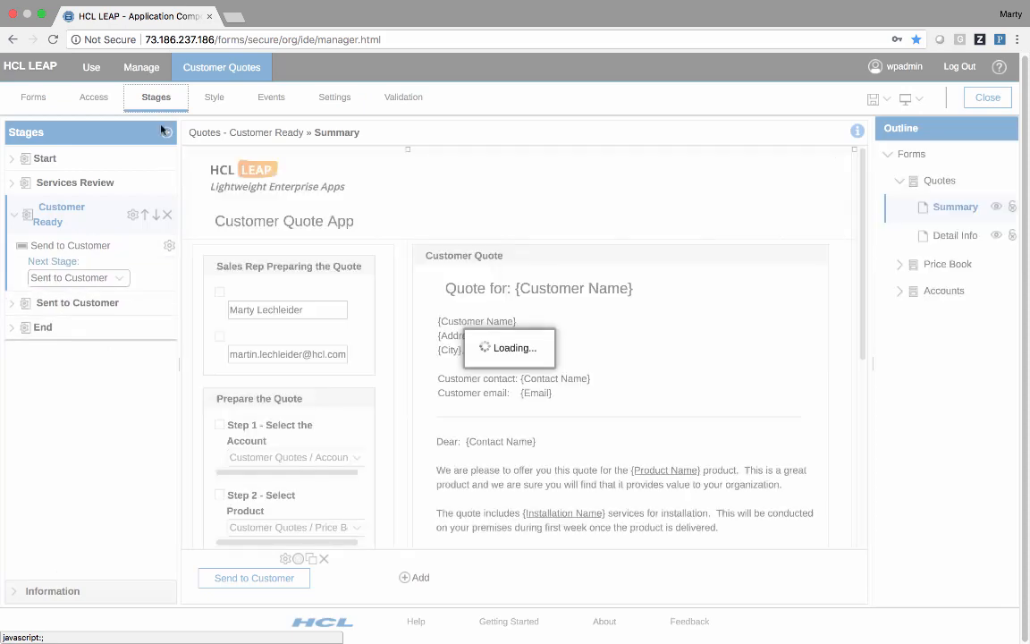
pyautogui.click(139, 186)
pyautogui.scroll(-1, 391, 430)
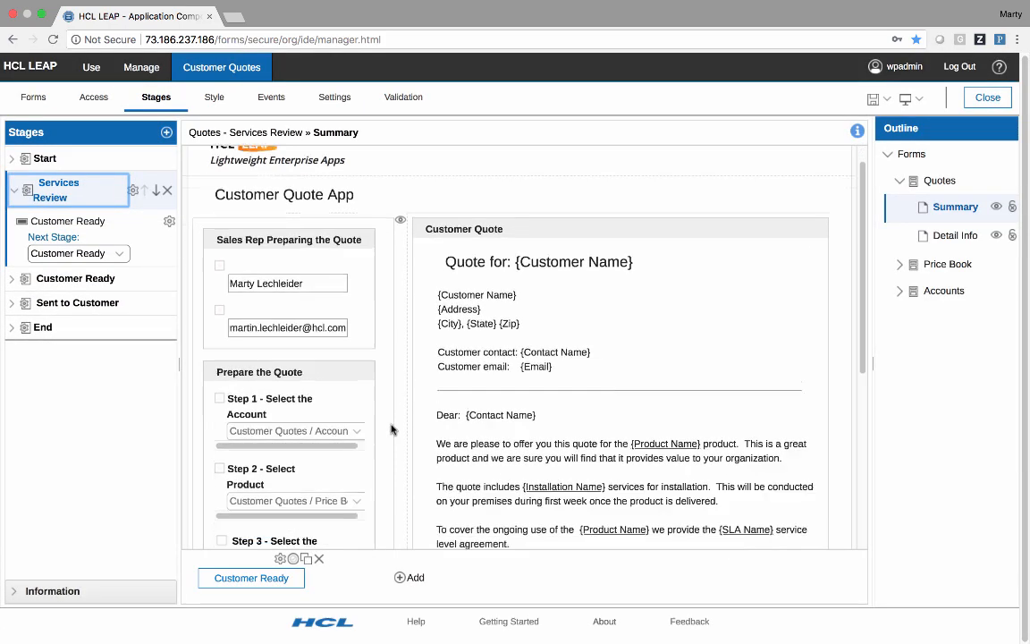
pyautogui.scroll(-6, 391, 431)
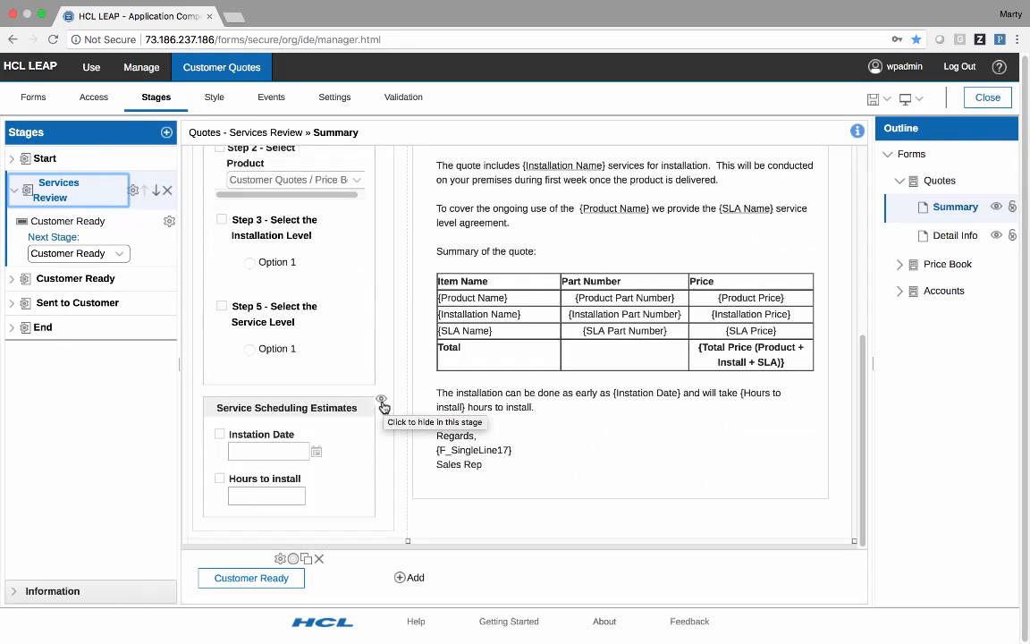
pyautogui.click(383, 402)
pyautogui.click(382, 402)
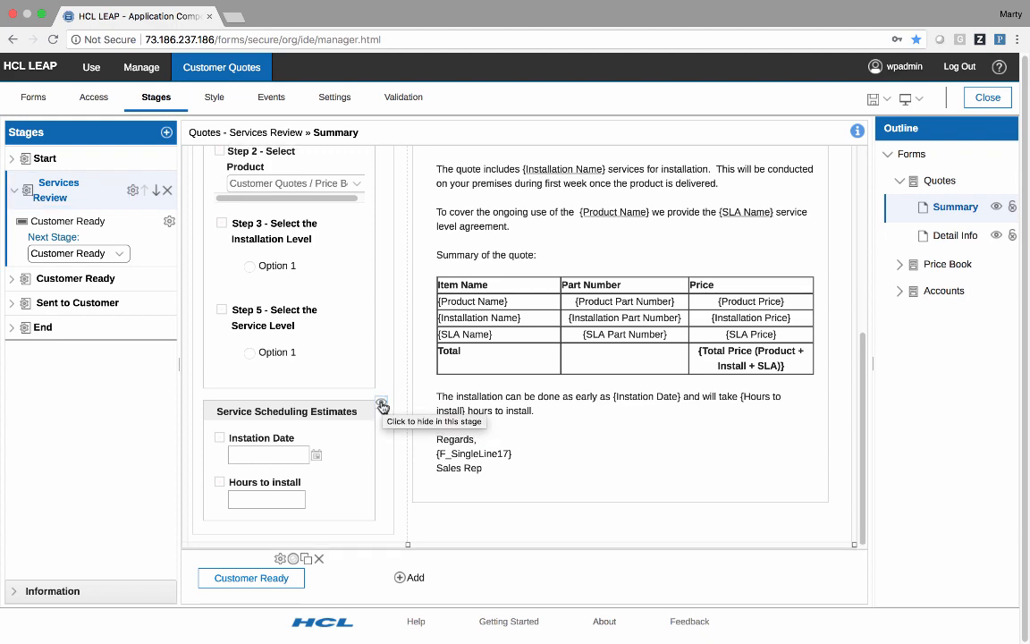
# Check the visibility of the Prepare the Quote and Sales Rep sections in the Services Review stage.
pyautogui.scroll(5, 398, 398)
pyautogui.scroll(1, 389, 283)
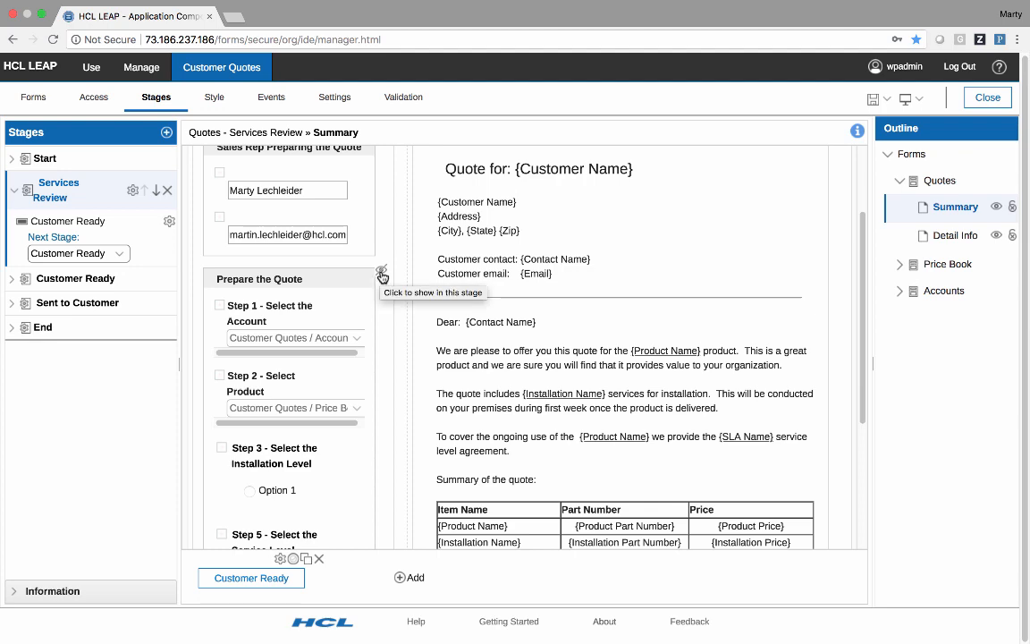
pyautogui.scroll(2, 382, 276)
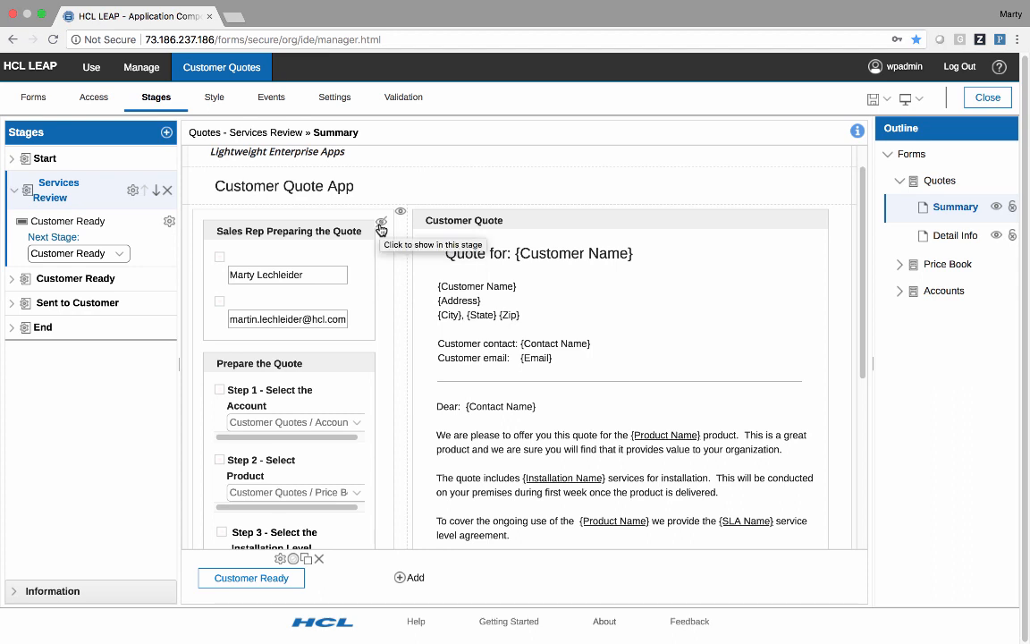
# Review the visibility of the Summary page's sections in the Start stage, down to Service Scheduling Estimates.
pyautogui.click(110, 158)
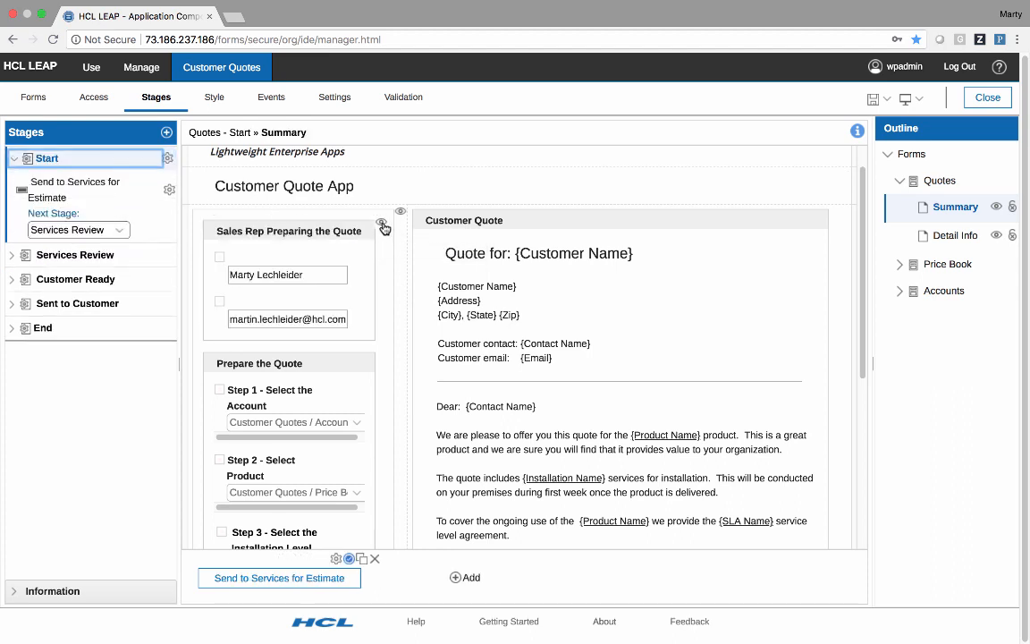
pyautogui.scroll(-7, 367, 318)
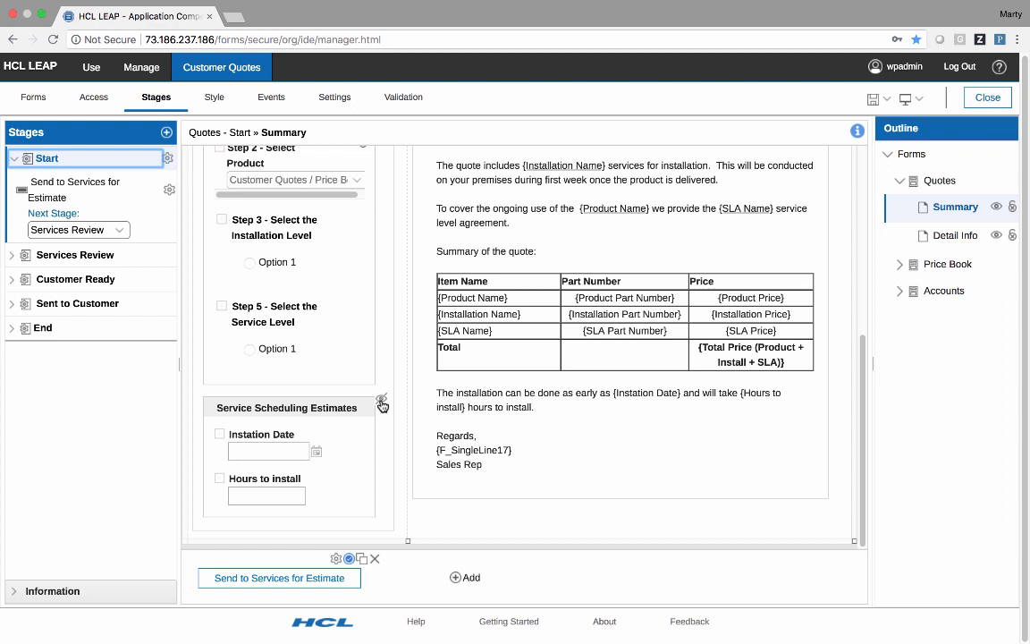
pyautogui.click(158, 98)
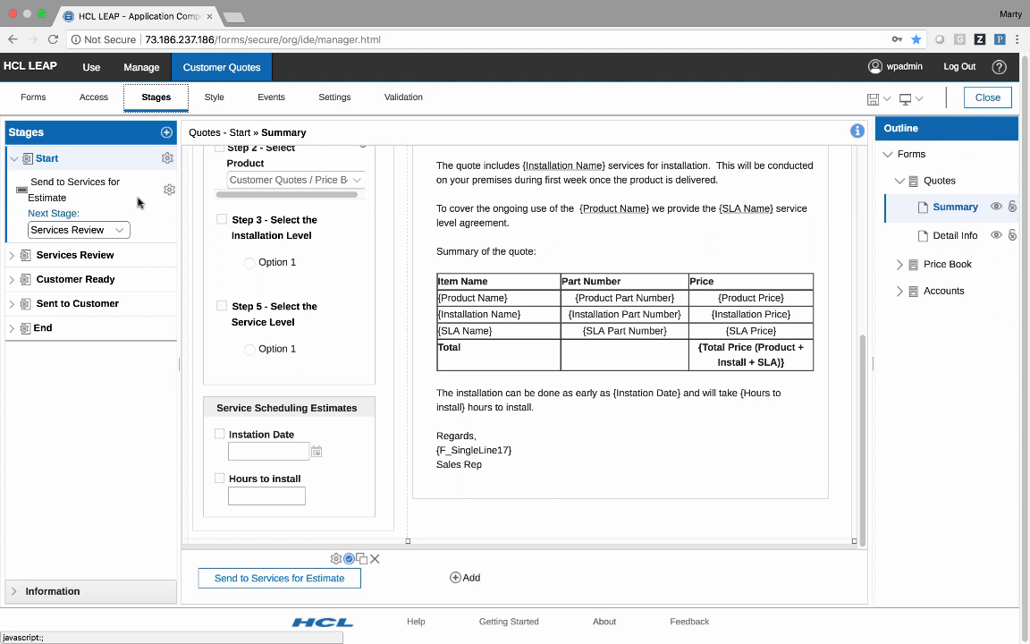
# Open the Send an Email activity of the Customer Ready stage's Send to Customer action and read through its email contents.
pyautogui.click(138, 279)
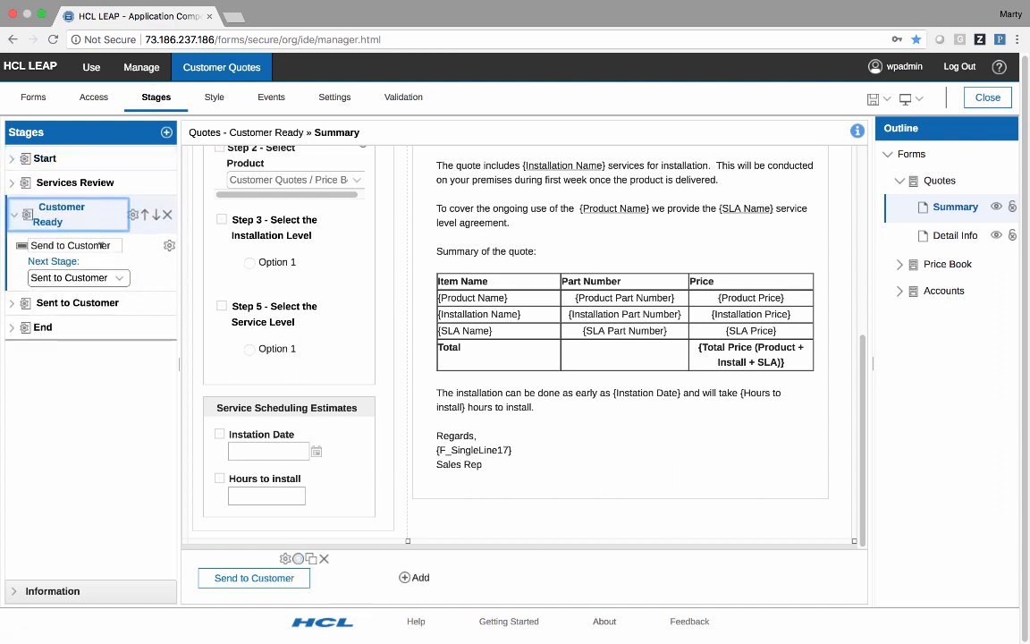
pyautogui.click(169, 247)
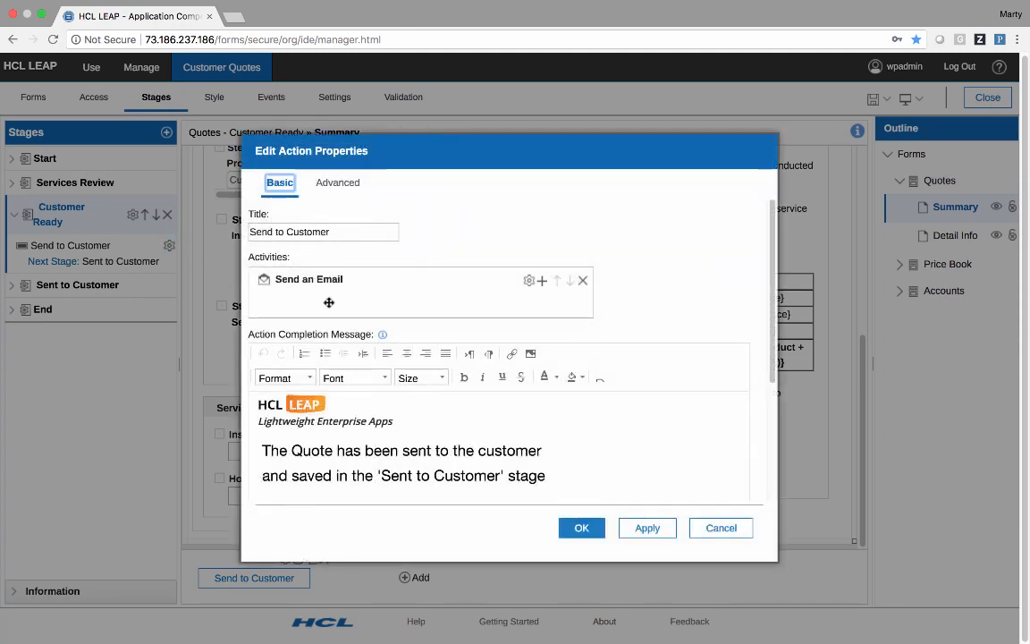
pyautogui.click(530, 282)
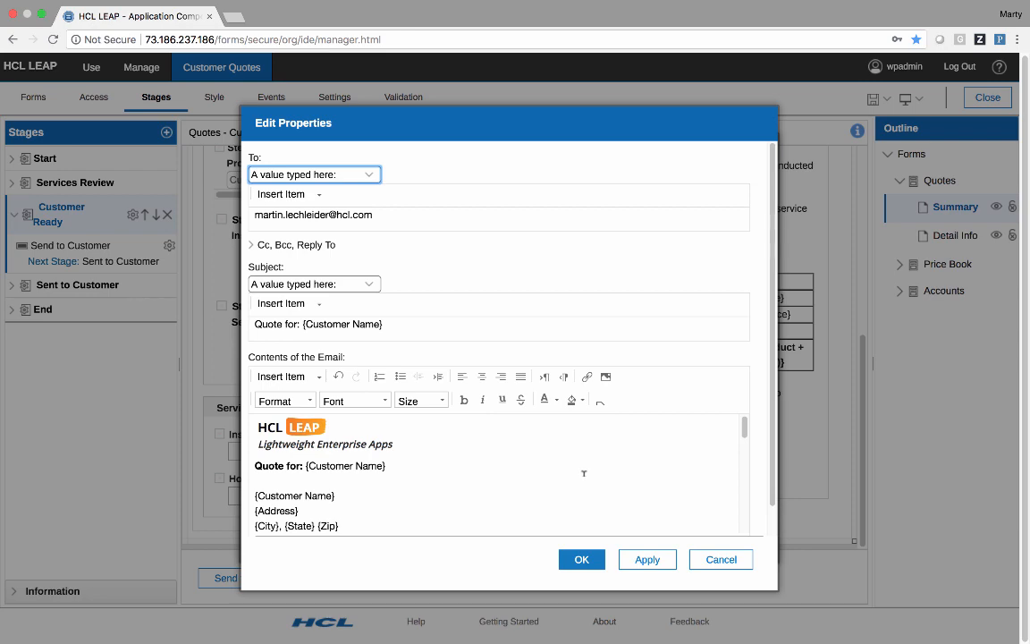
pyautogui.scroll(-1, 582, 472)
pyautogui.scroll(-5, 582, 472)
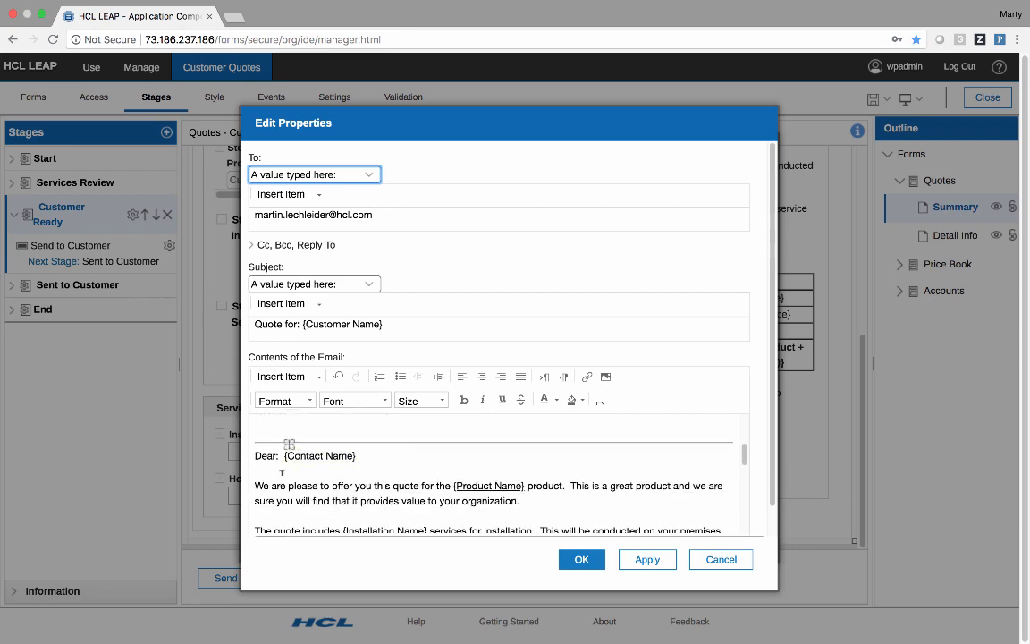
pyautogui.scroll(-5, 289, 485)
pyautogui.scroll(6, 357, 483)
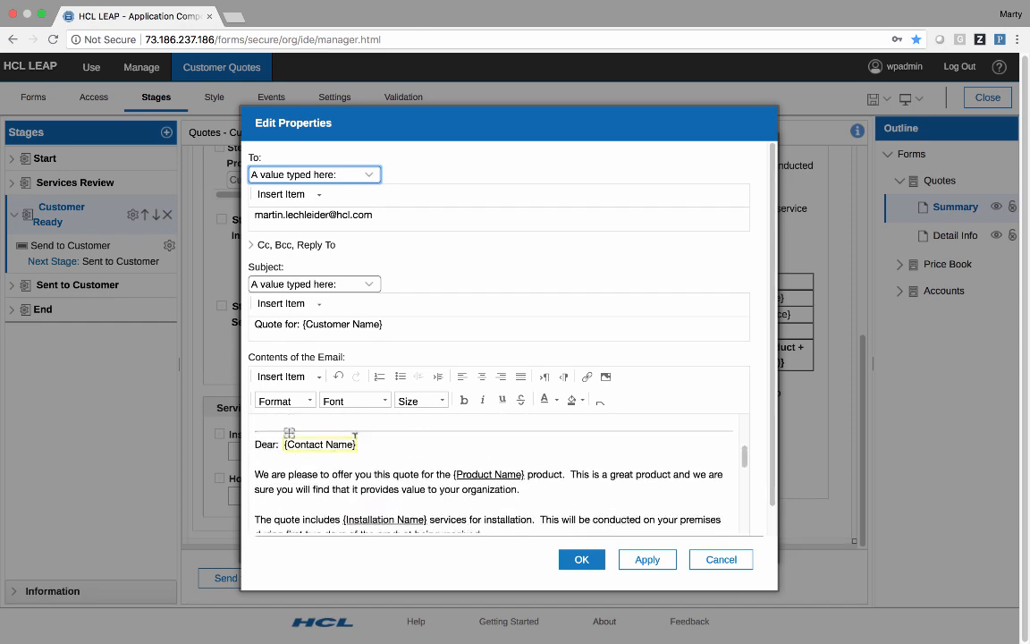
pyautogui.scroll(5, 311, 469)
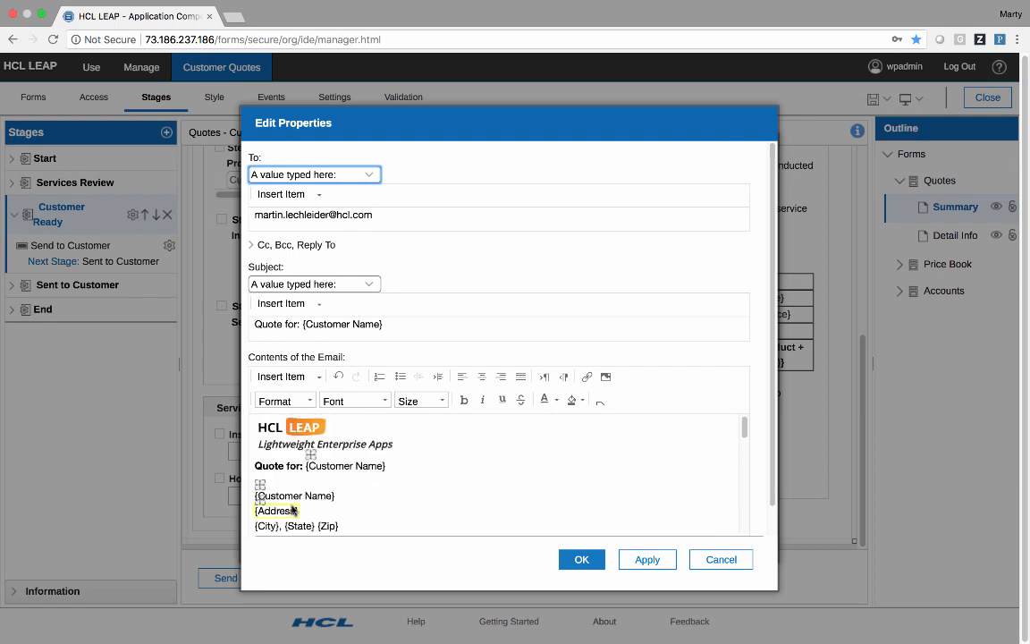
# Inspect the form items available for insertion and the HTML source of the email contents without changing anything.
pyautogui.click(315, 377)
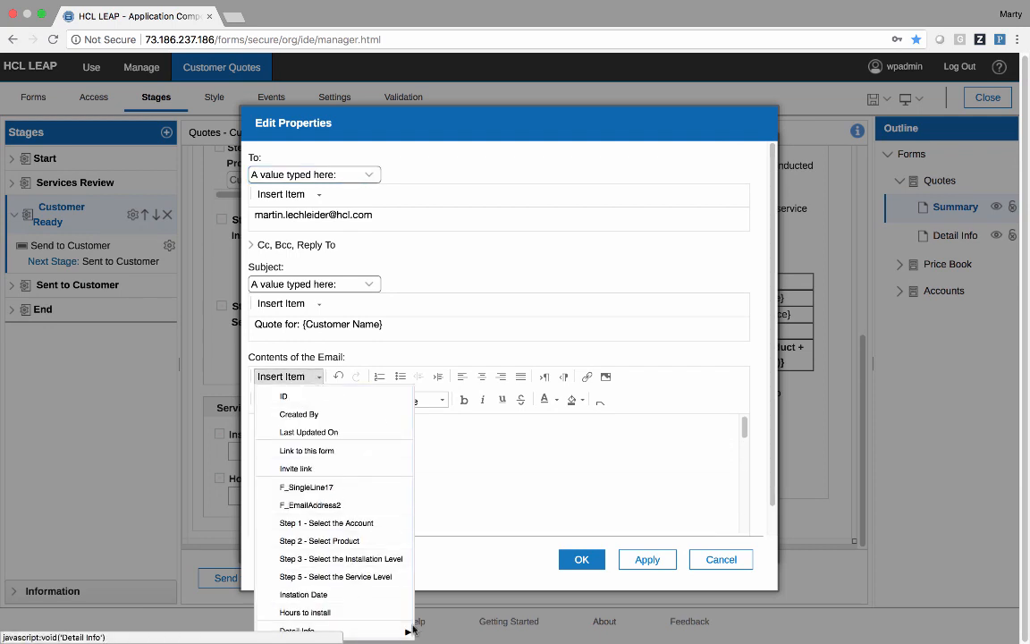
pyautogui.click(527, 488)
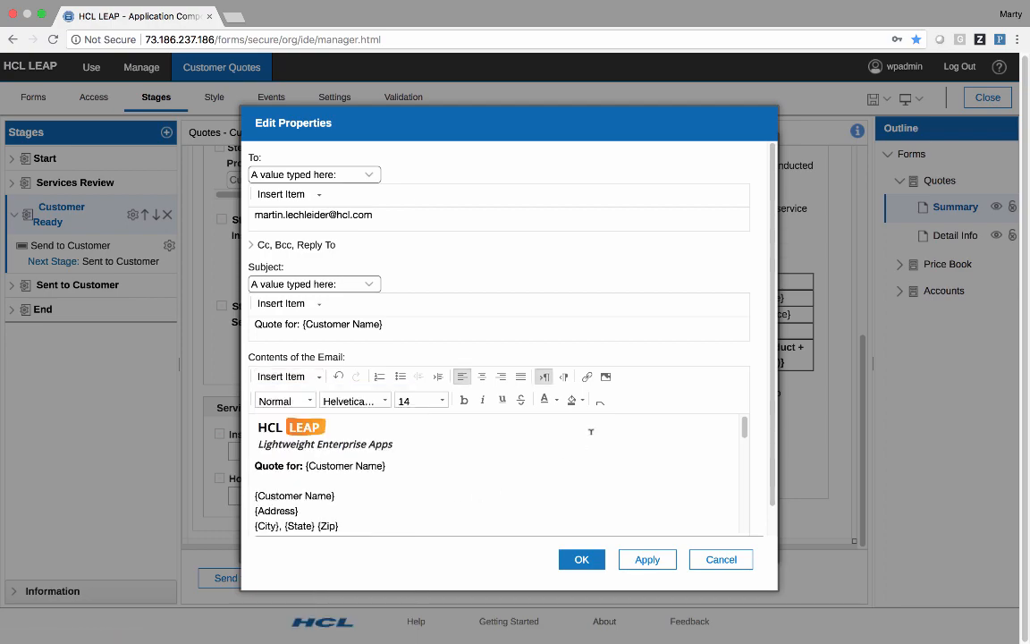
pyautogui.click(600, 402)
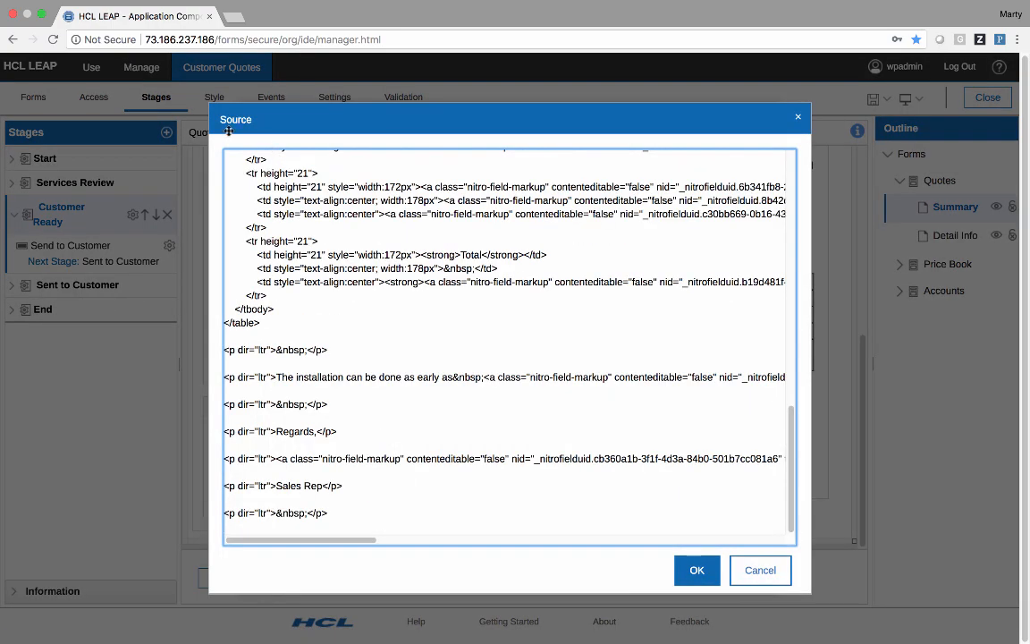
pyautogui.scroll(10, 235, 154)
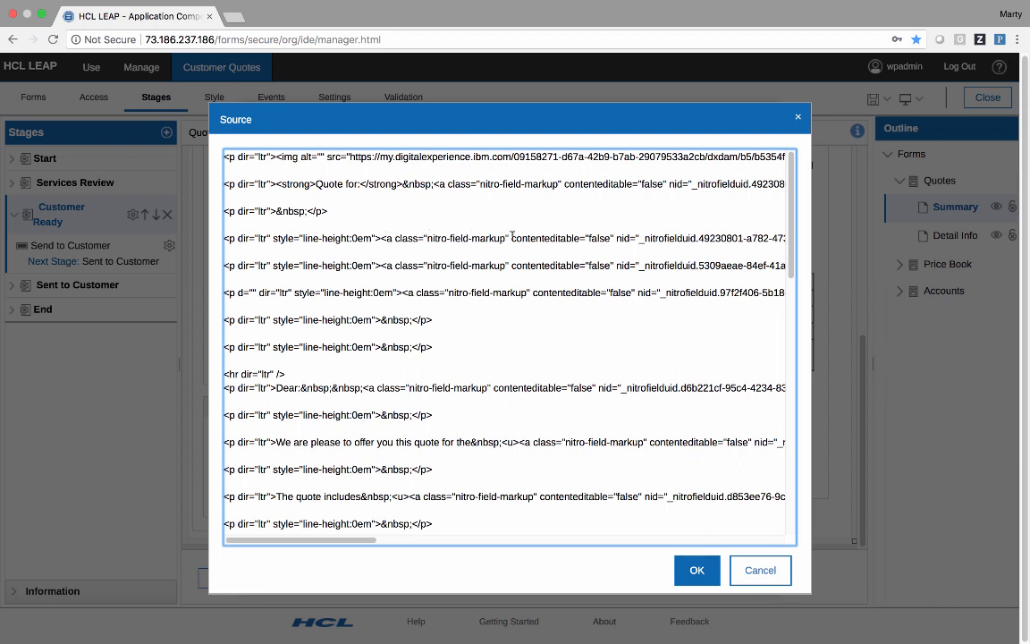
pyautogui.click(748, 567)
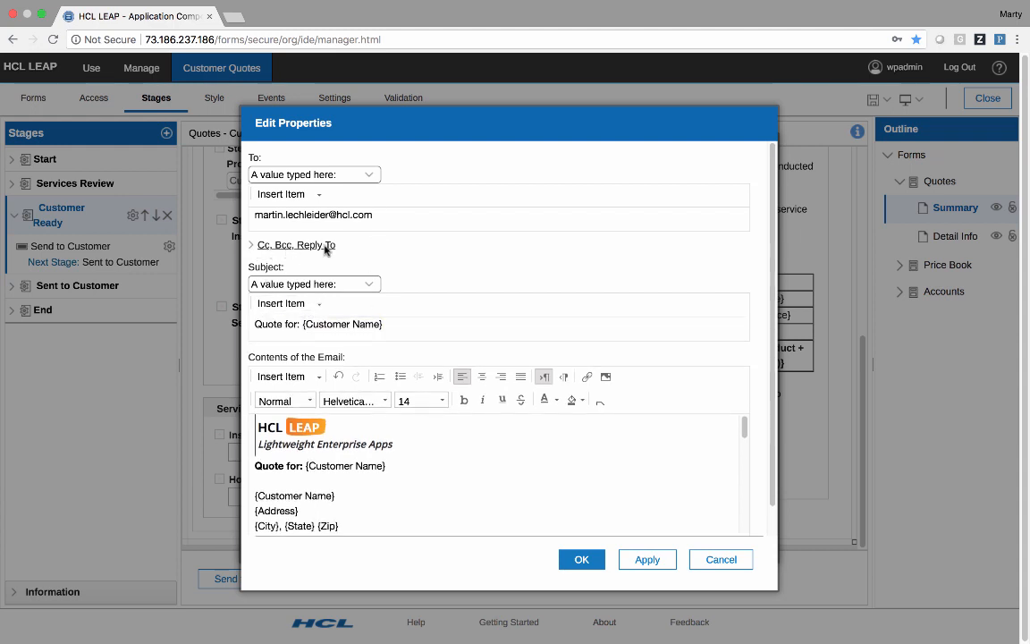
# Expand the email's Cc, Bcc and Reply To settings and review them together with the subject.
pyautogui.click(252, 245)
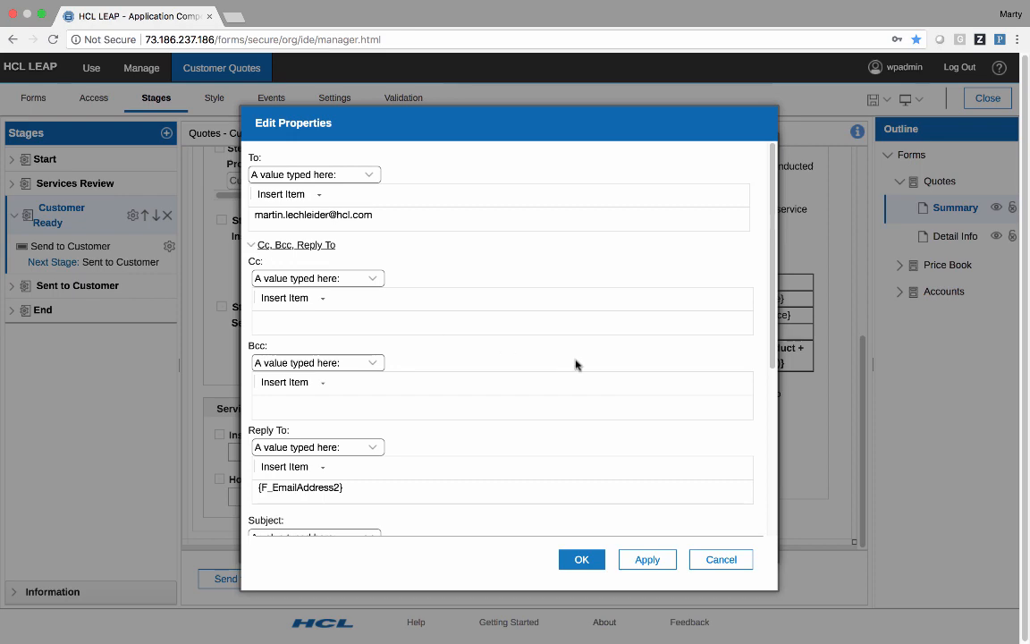
pyautogui.scroll(-3, 576, 364)
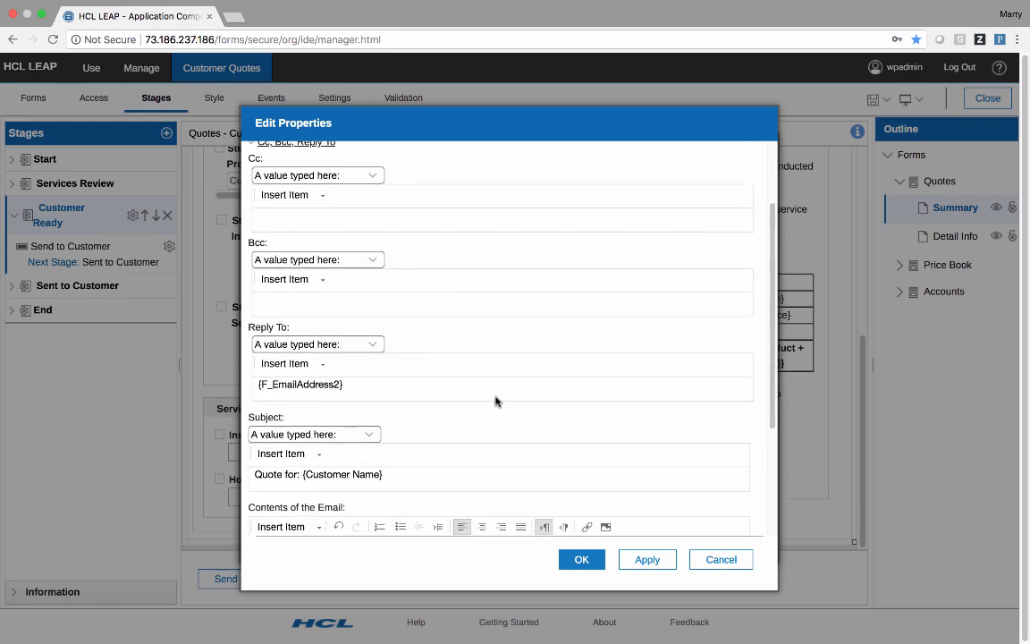
pyautogui.scroll(-1, 401, 391)
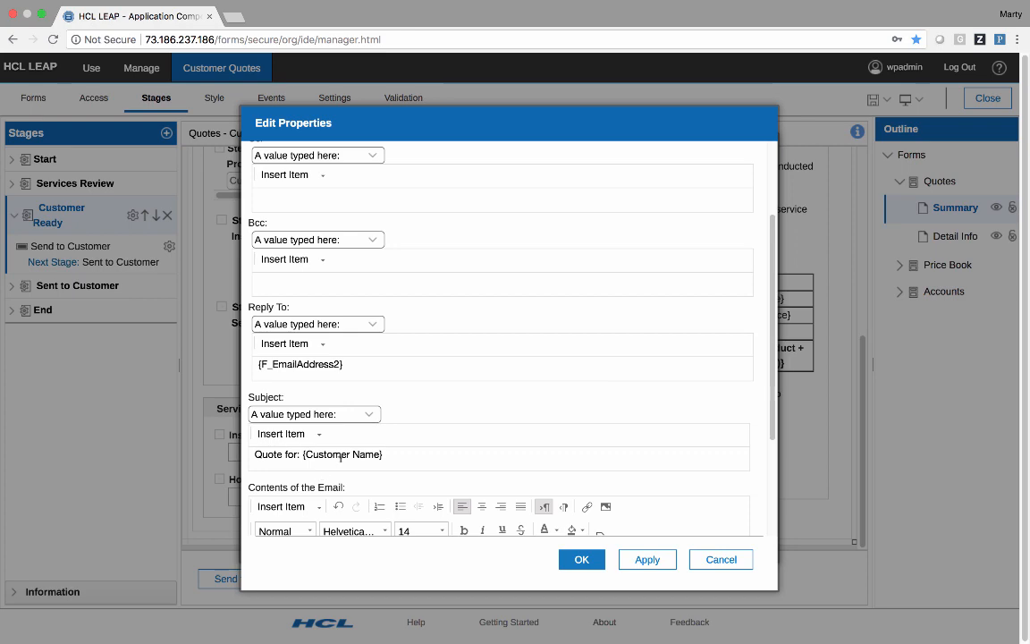
# Discard the email and action property edits and return to the application management list without saving the Customer Quotes app.
pyautogui.click(713, 564)
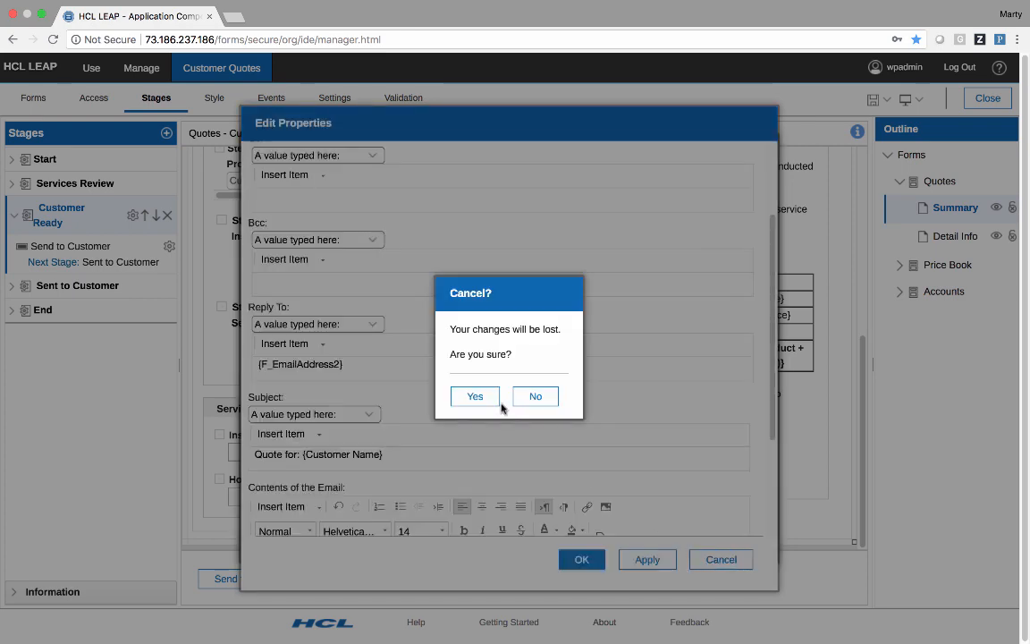
pyautogui.click(474, 398)
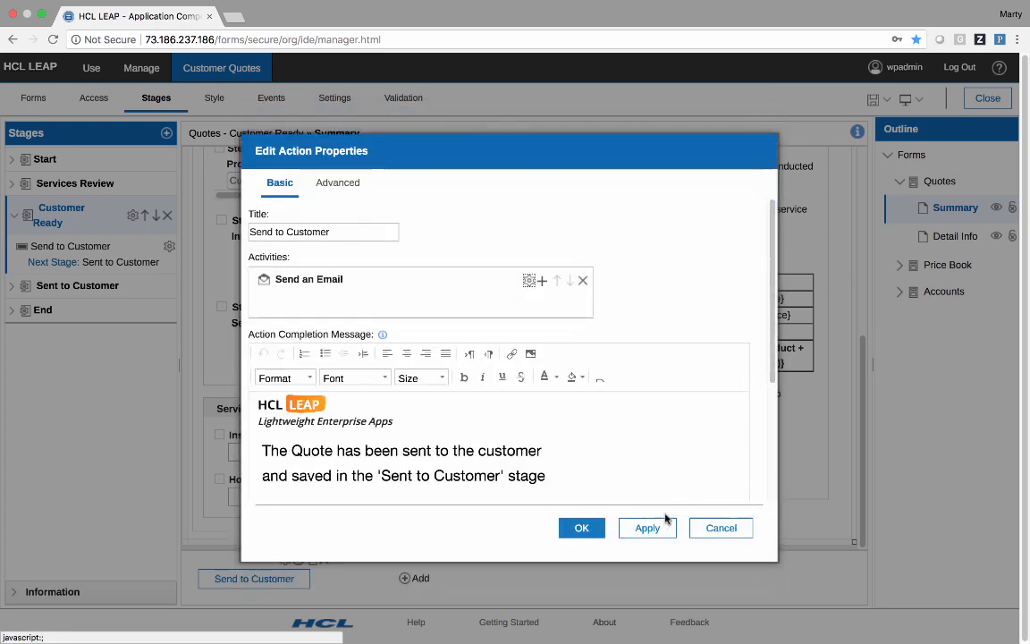
pyautogui.click(716, 529)
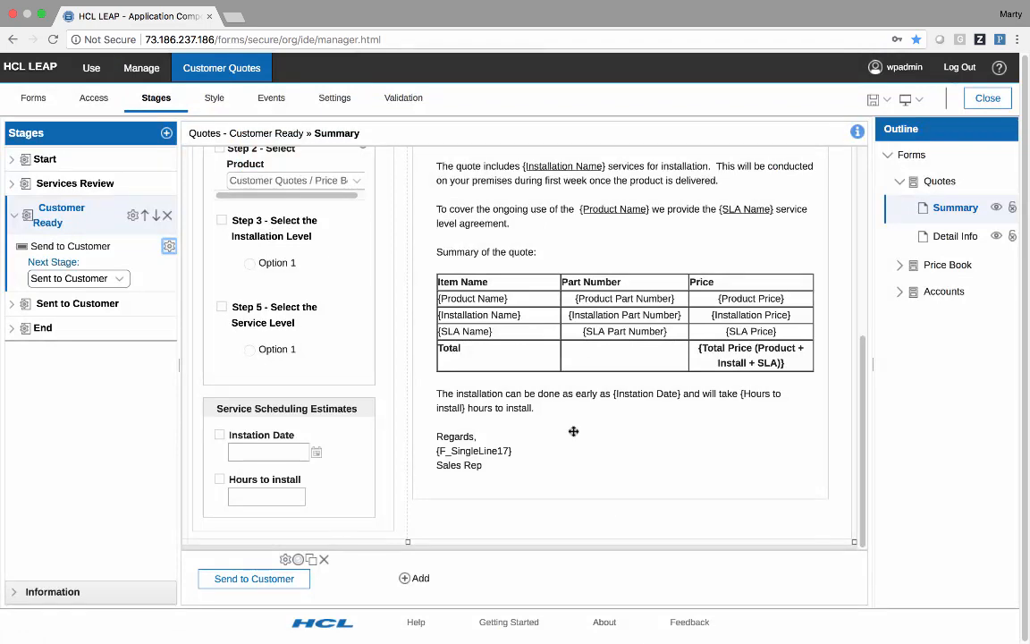
pyautogui.click(141, 69)
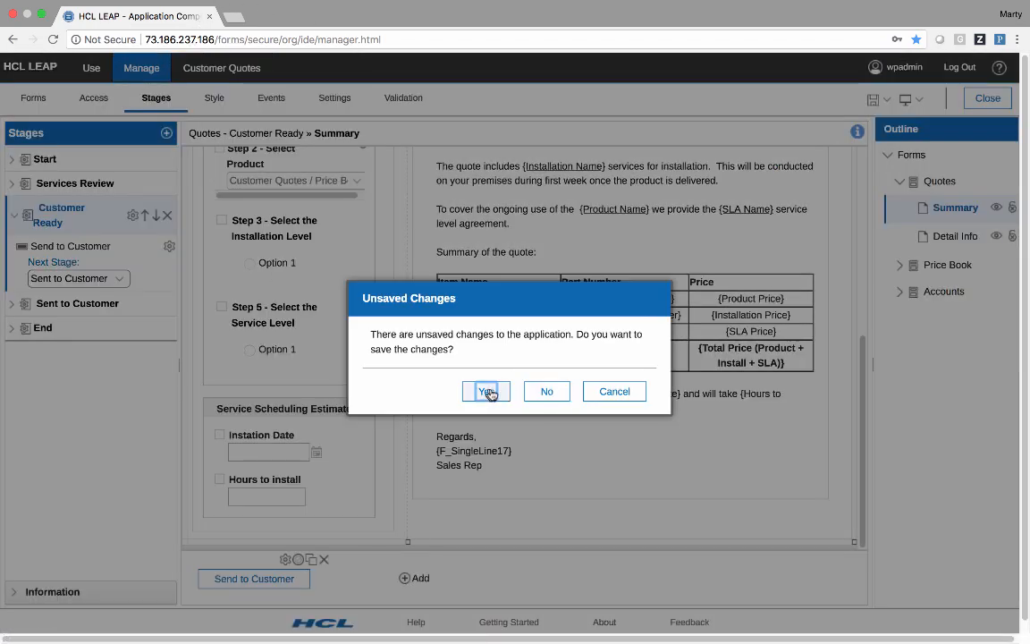
pyautogui.click(544, 392)
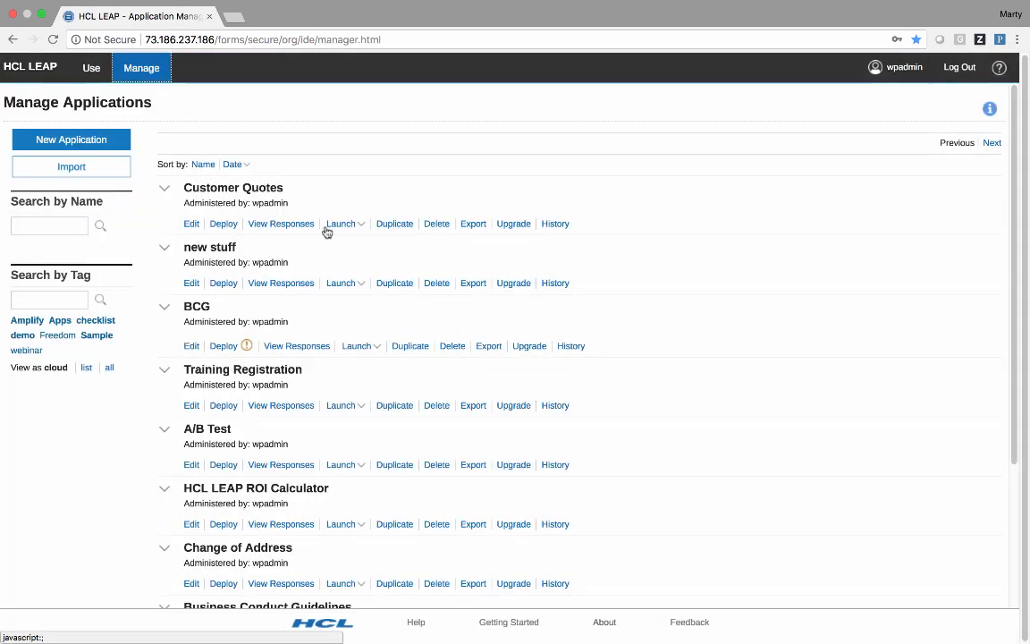
# Launch Customer Quotes and prepare a quote for Pyramid Construction Inc. with GenWatt Gasoline 2000kW, Installation: Industrial - High and SLA: Platinum.
pyautogui.click(340, 224)
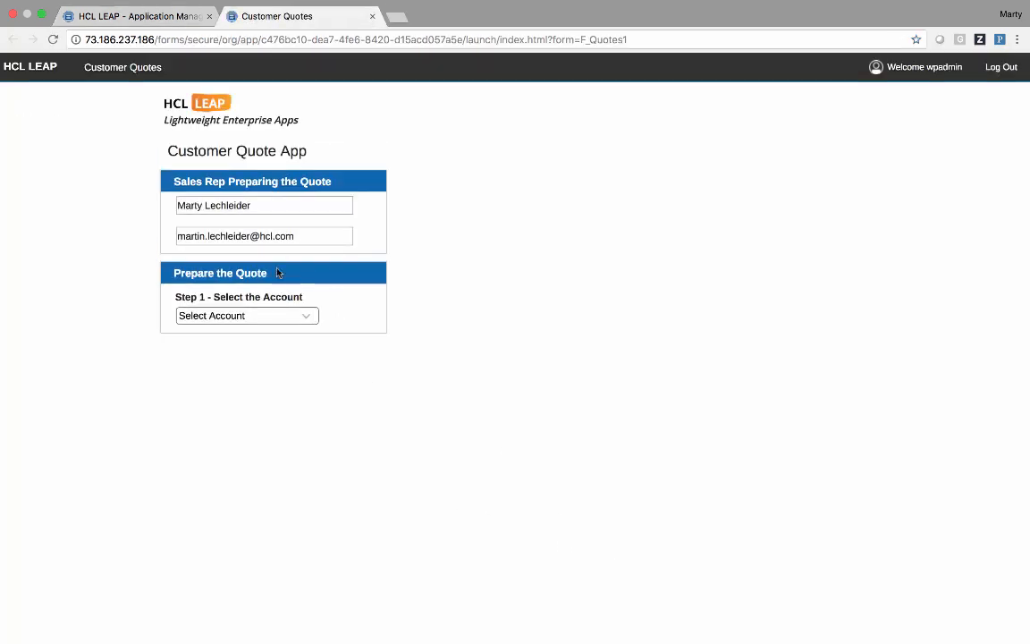
pyautogui.click(263, 320)
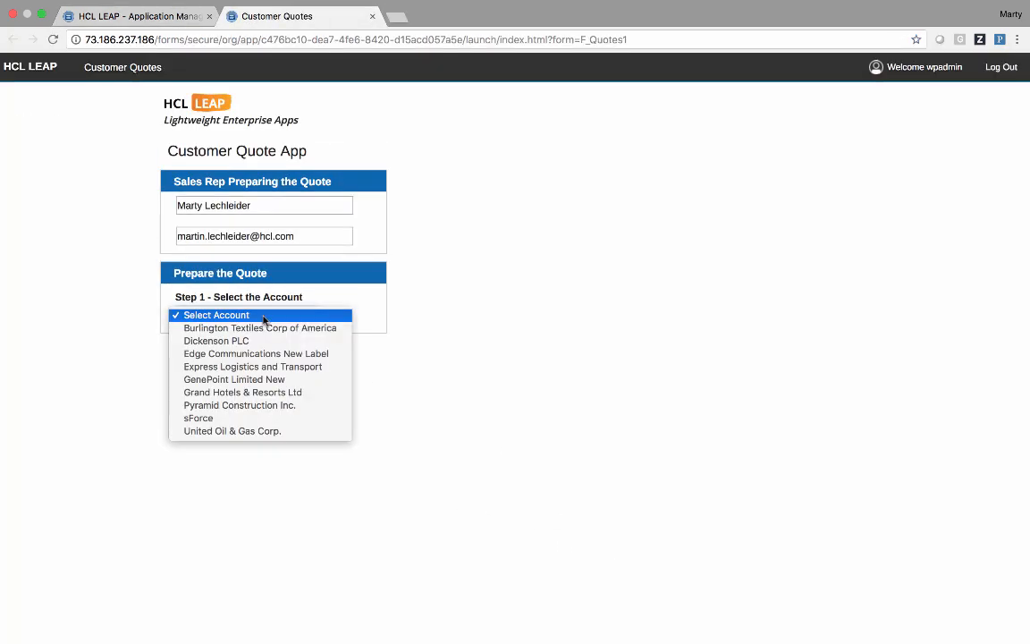
pyautogui.click(243, 406)
pyautogui.click(231, 365)
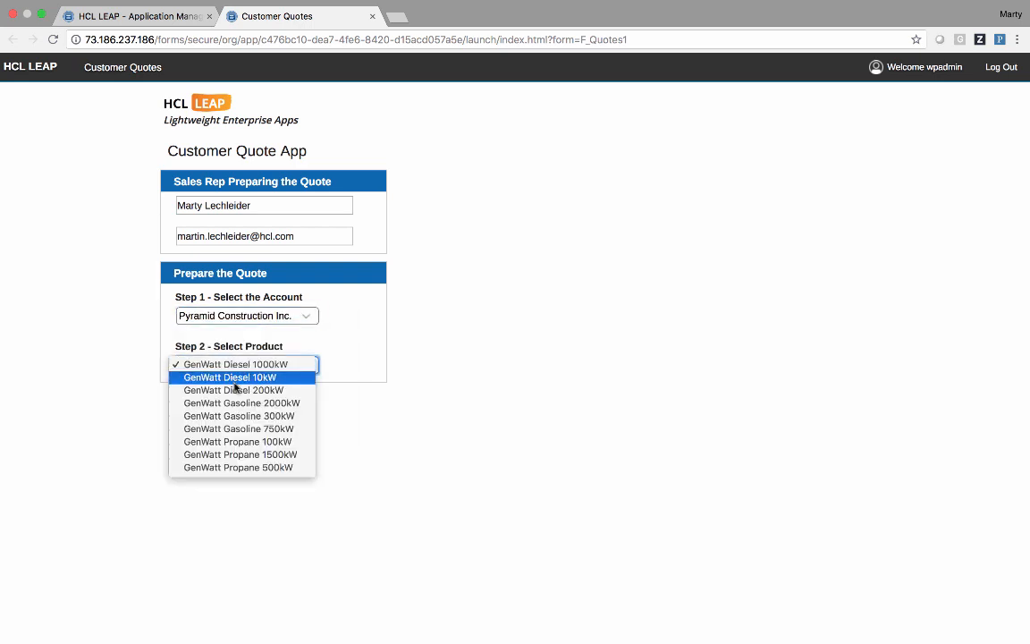
pyautogui.click(237, 403)
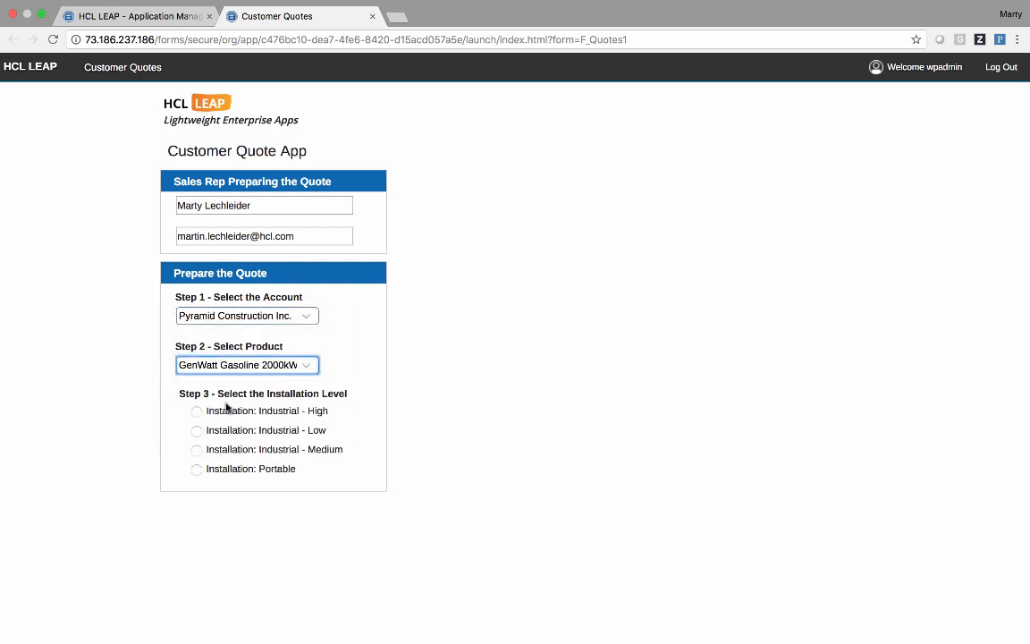
pyautogui.click(196, 411)
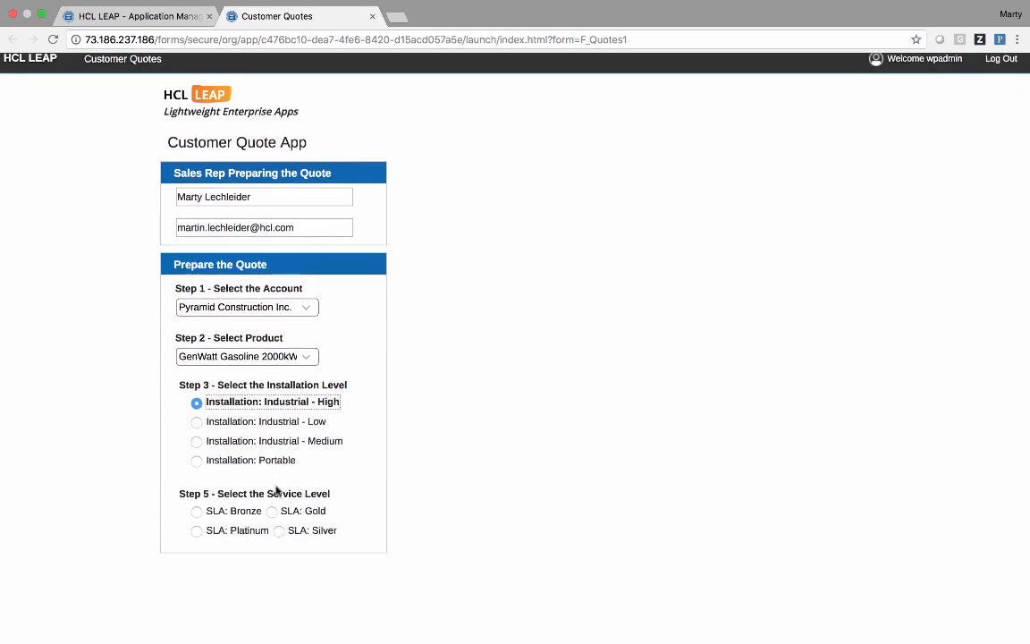
pyautogui.click(195, 540)
# Check the generated quote down to its installation sentence and send it to Services for an estimate.
pyautogui.scroll(-2, 405, 547)
pyautogui.scroll(-2, 404, 548)
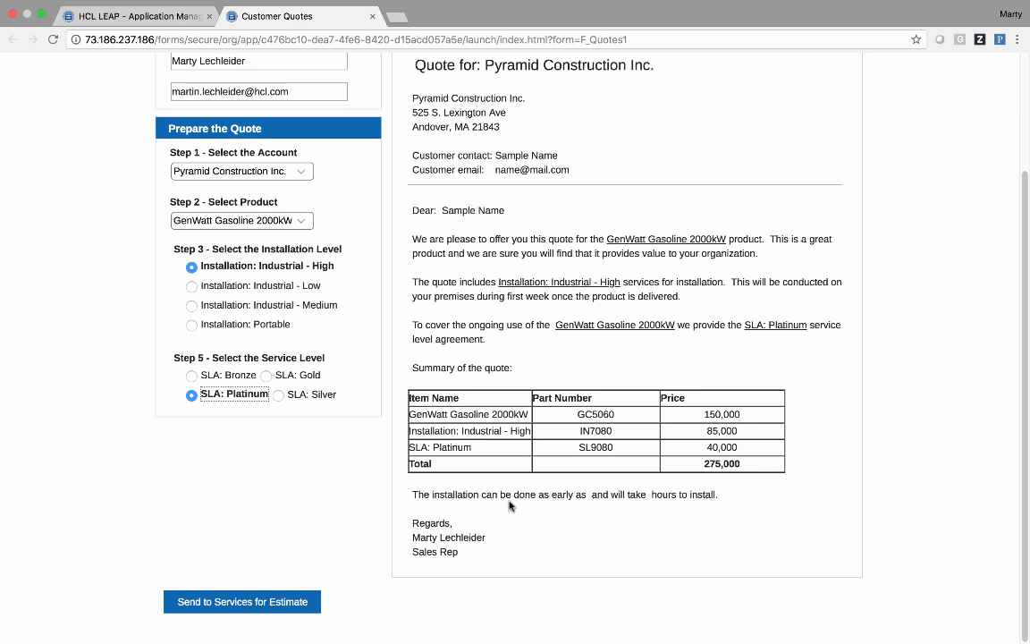
pyautogui.click(587, 492)
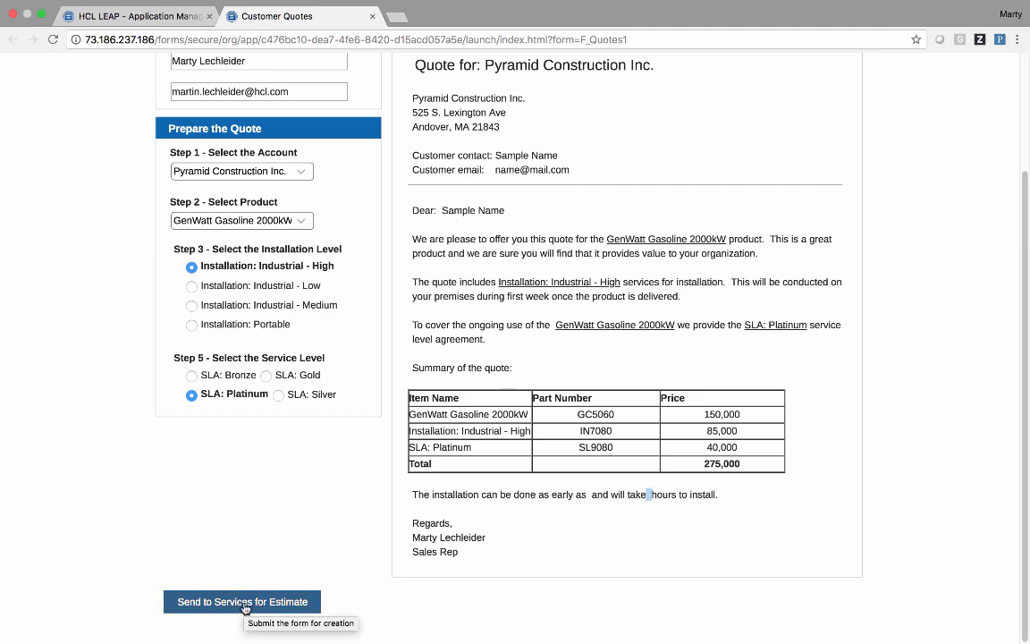
pyautogui.click(245, 606)
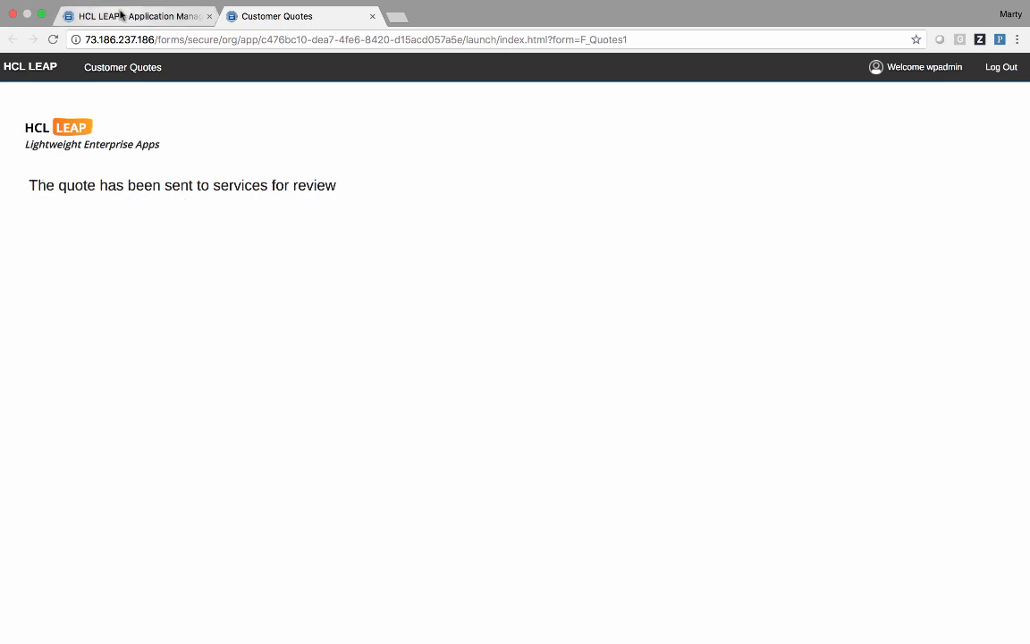
# View the responses of Customer Quotes and open the Pyramid Construction quote in the Services Review stage.
pyautogui.click(121, 14)
pyautogui.click(280, 225)
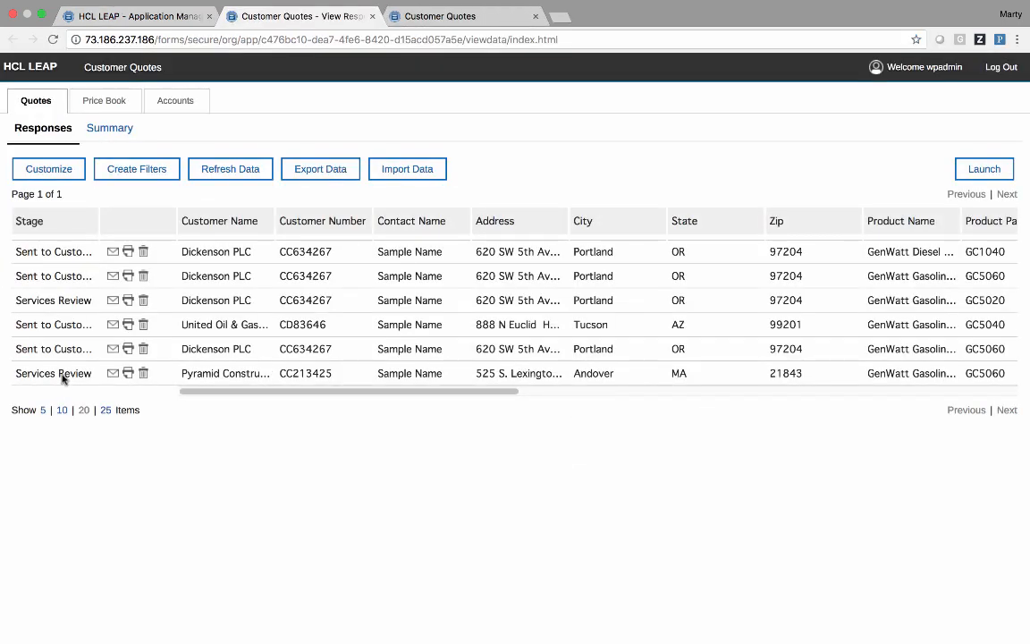
pyautogui.click(80, 380)
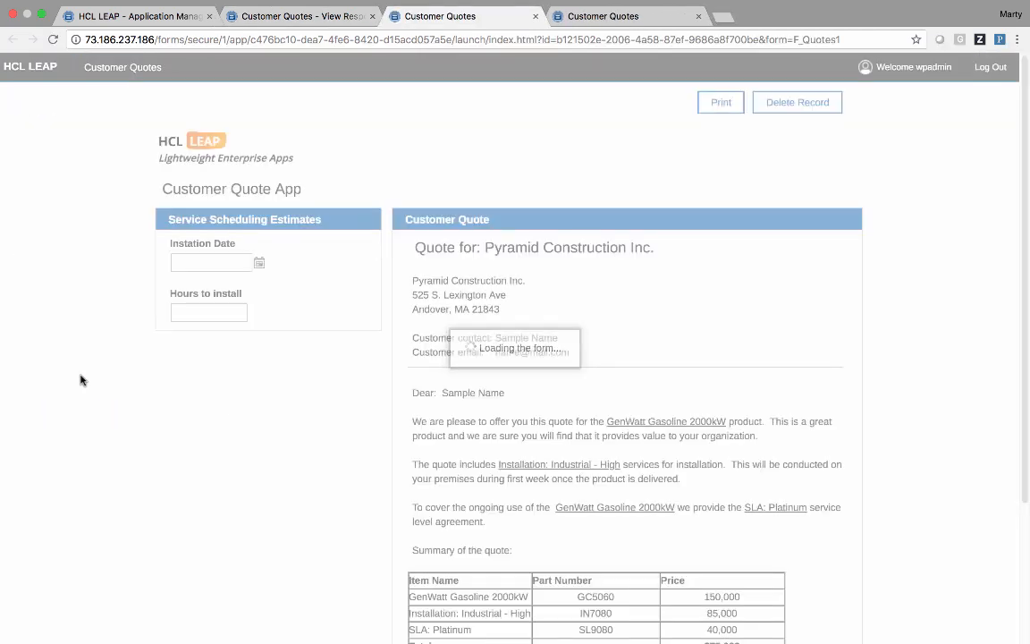
# Set the installation date to 7/26/2018 and the hours to install to 4, and submit the quote as Customer Ready.
pyautogui.click(259, 262)
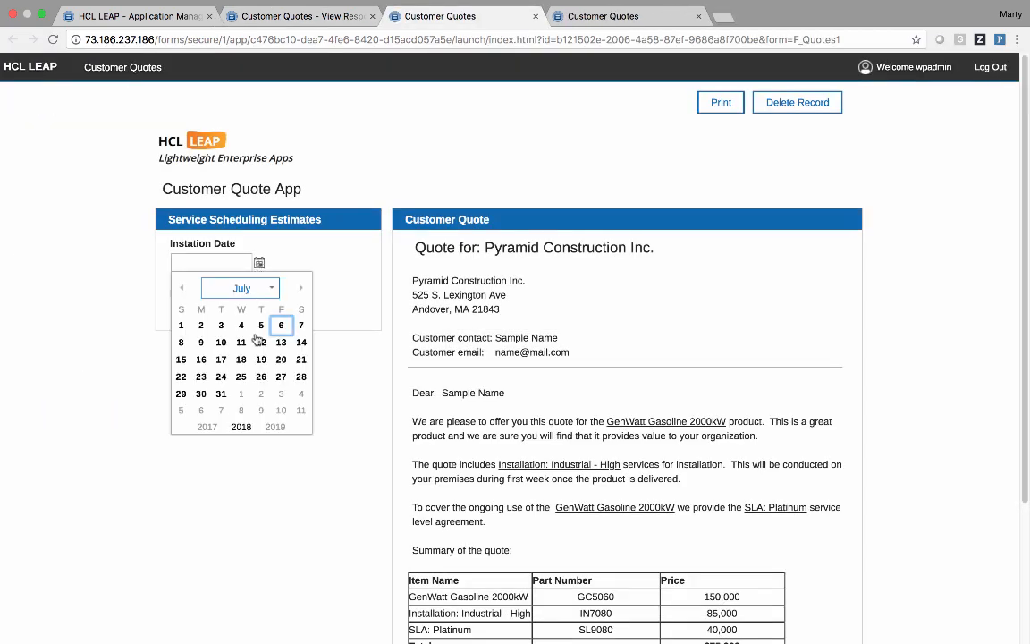
pyautogui.click(261, 377)
pyautogui.click(225, 313)
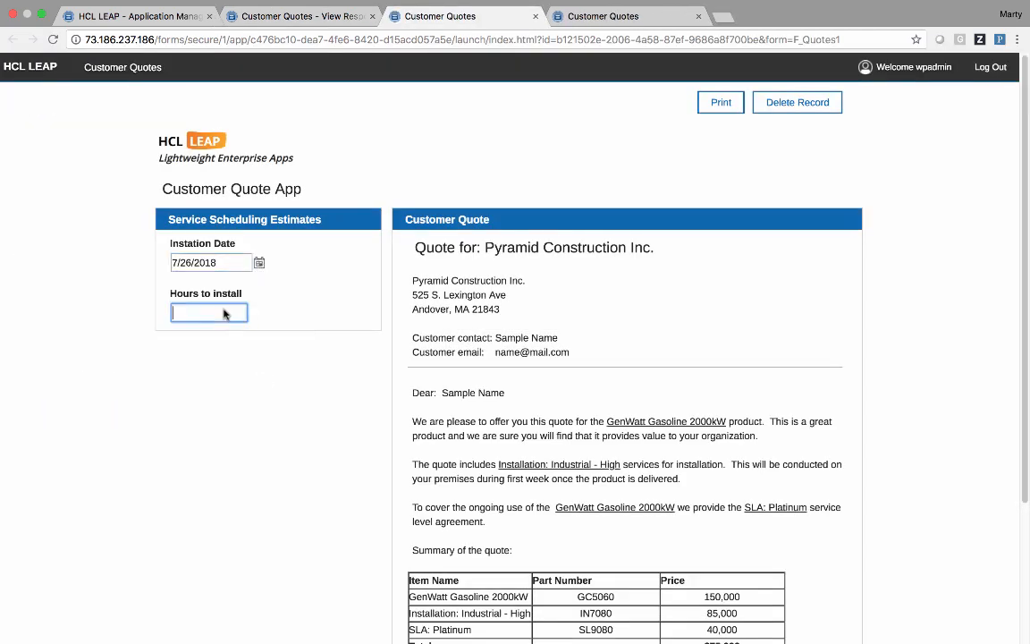
pyautogui.write('4')
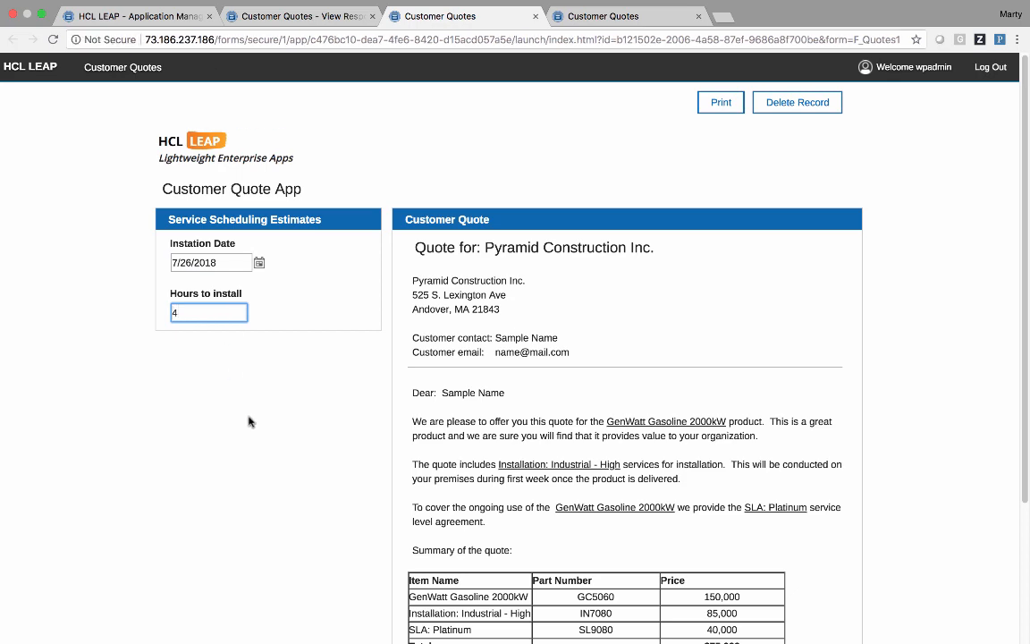
pyautogui.click(226, 381)
pyautogui.scroll(-4, 544, 375)
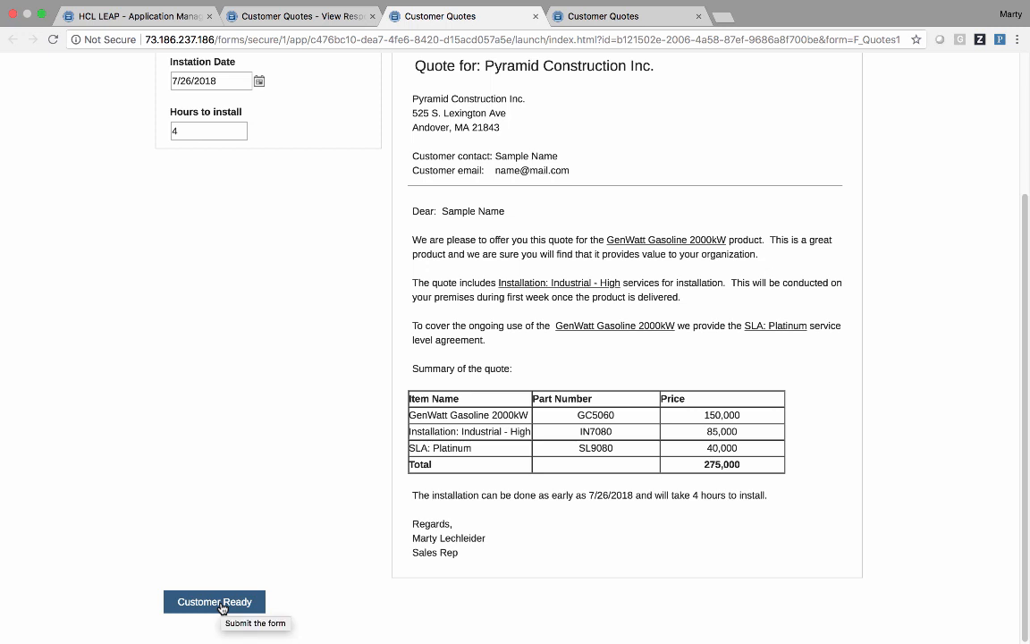
pyautogui.click(223, 603)
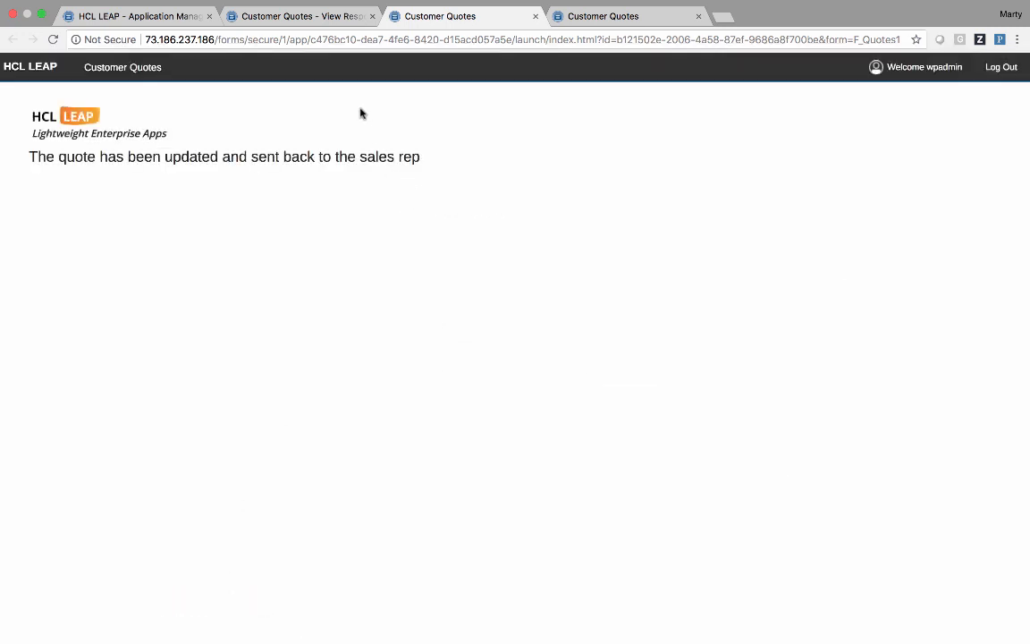
# Reopen the Pyramid Construction quote from the responses list in its Customer Ready stage and acknowledge the services estimate notice.
pyautogui.click(281, 18)
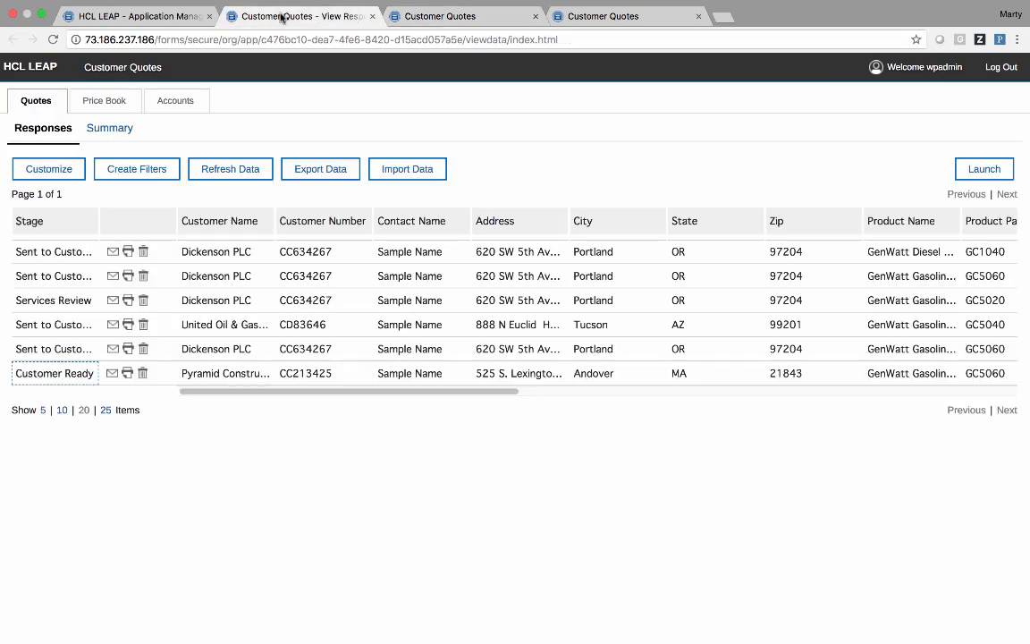
pyautogui.click(76, 376)
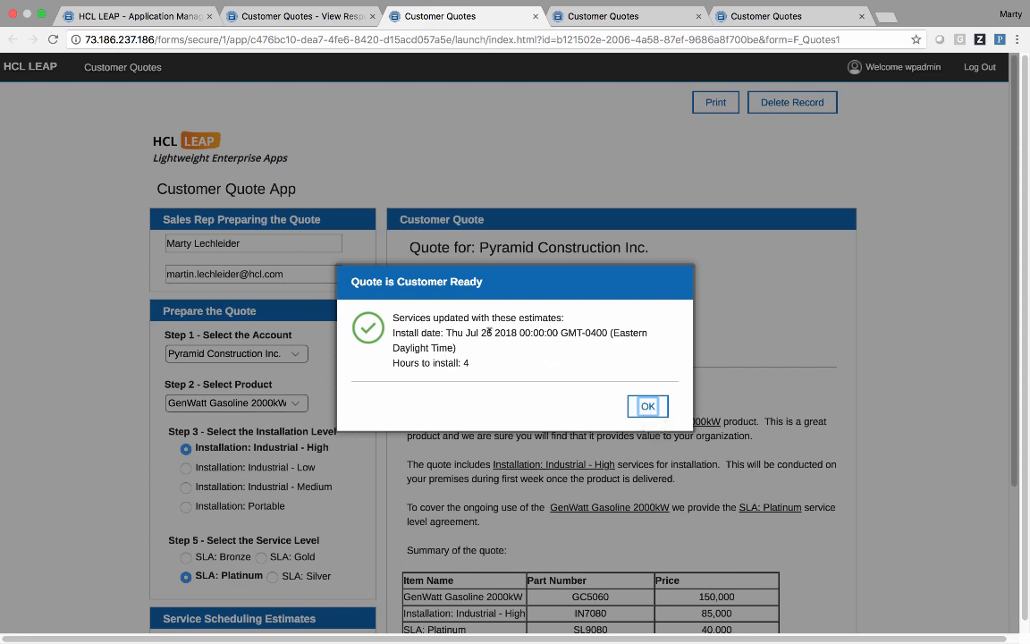
pyautogui.click(648, 407)
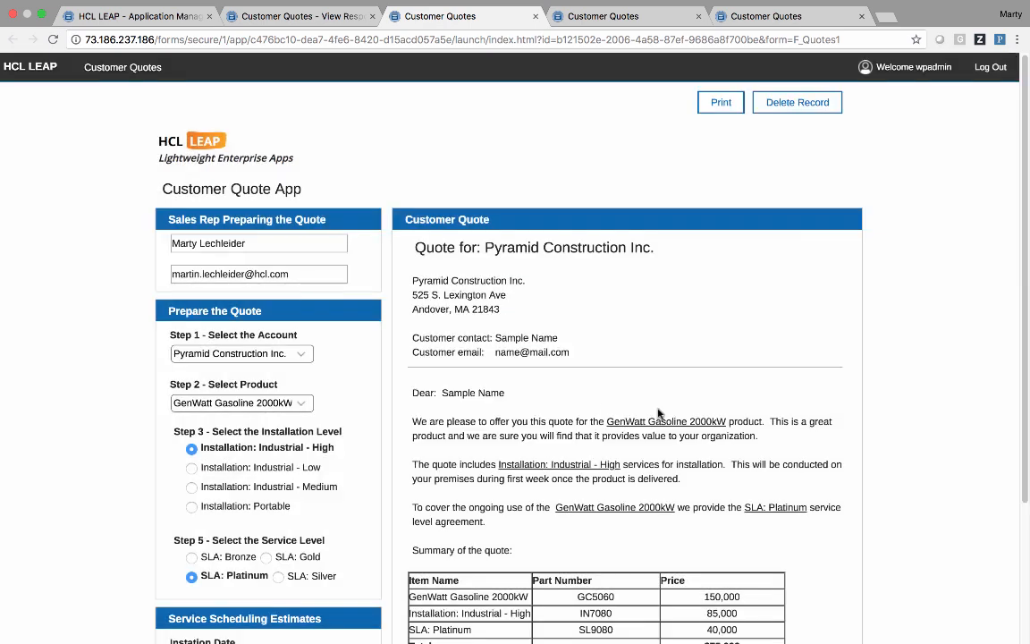
# Check the installation date and hours in the quote text against the scheduling estimates, and send the quote to the customer.
pyautogui.scroll(-5, 647, 554)
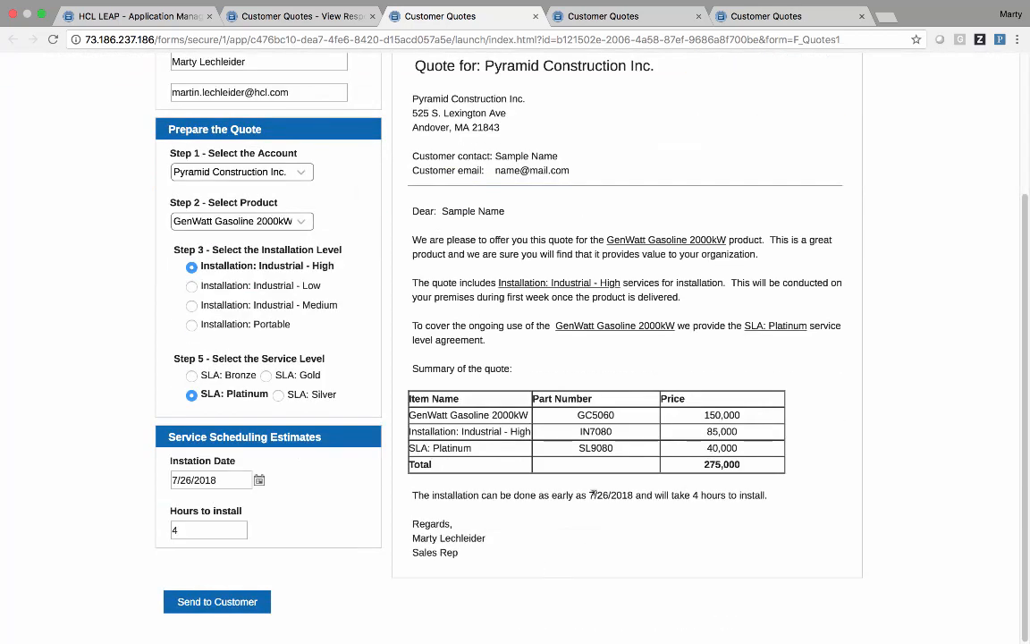
pyautogui.moveTo(591, 494); pyautogui.dragTo(617, 492)
pyautogui.moveTo(686, 492); pyautogui.dragTo(709, 492)
pyautogui.scroll(2, 228, 559)
pyautogui.scroll(-2, 230, 528)
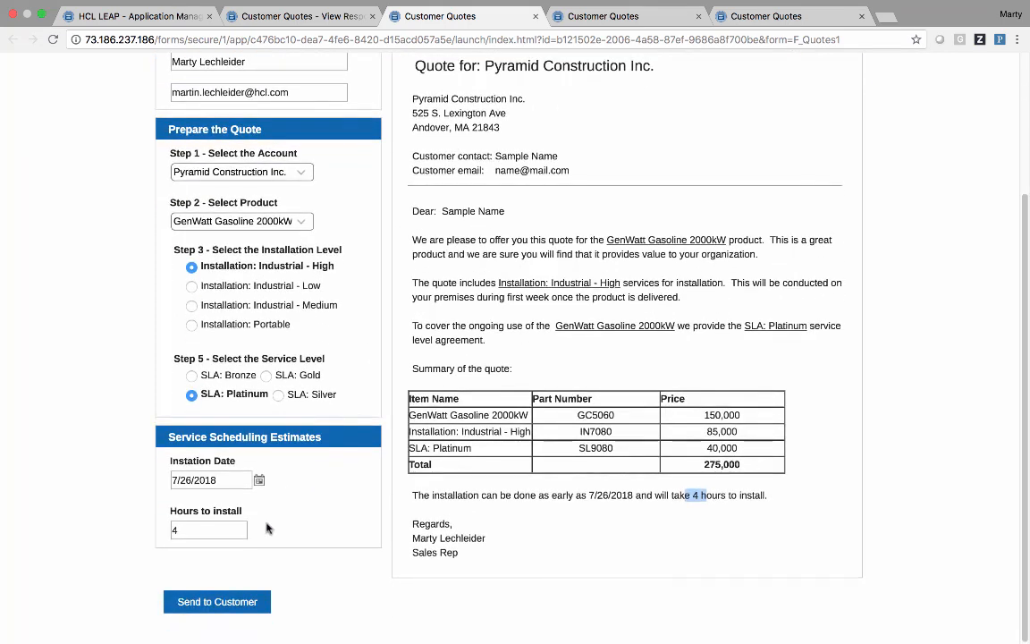
pyautogui.click(255, 602)
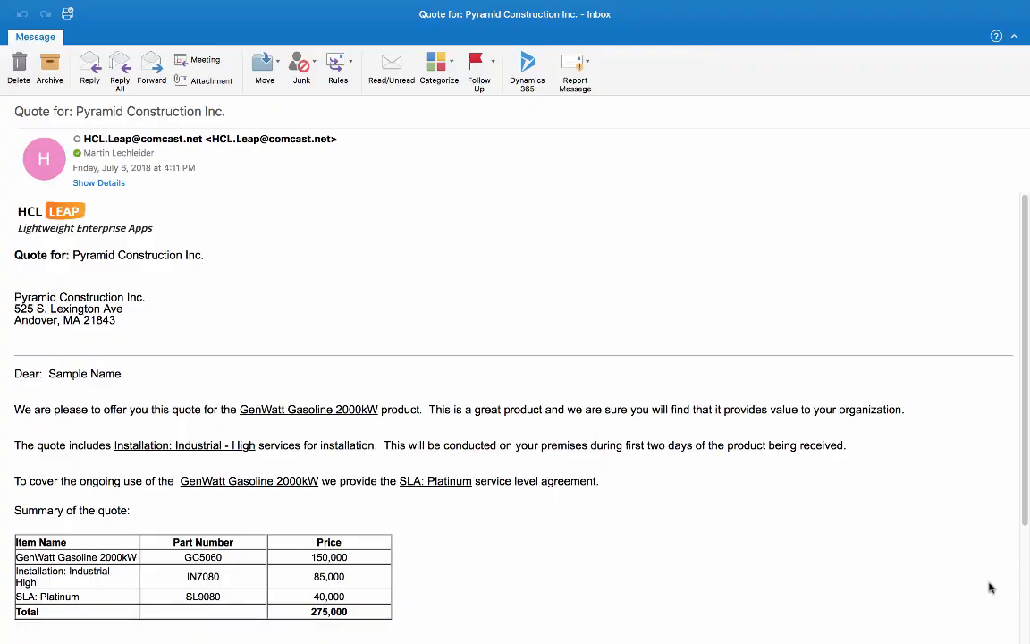
# Read through the received Pyramid Construction quote email in Outlook, from the header to the installation details and signature.
pyautogui.scroll(-5, 990, 587)
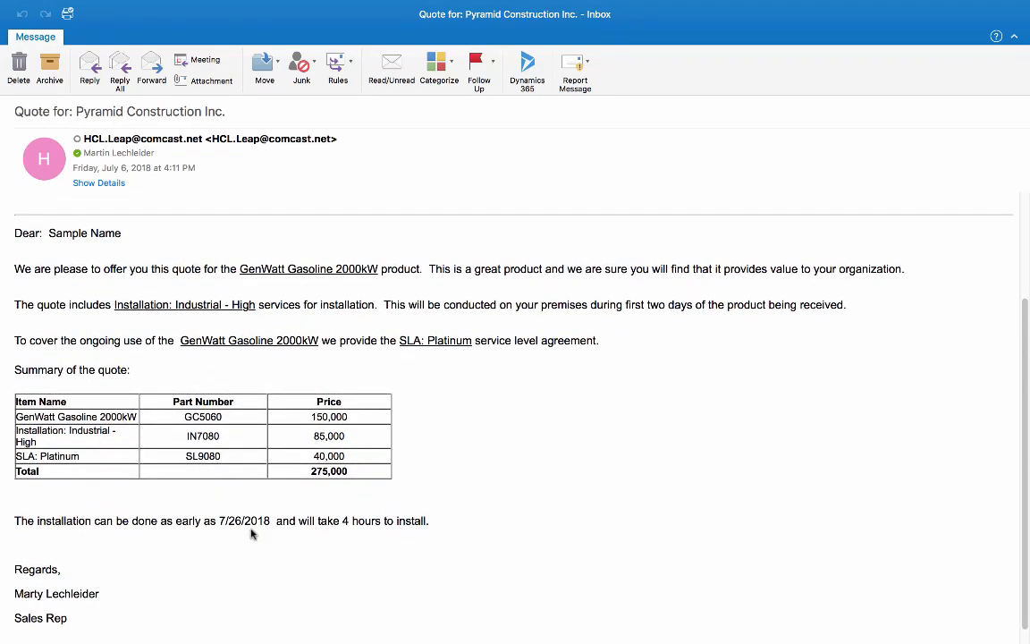
pyautogui.scroll(3, 380, 523)
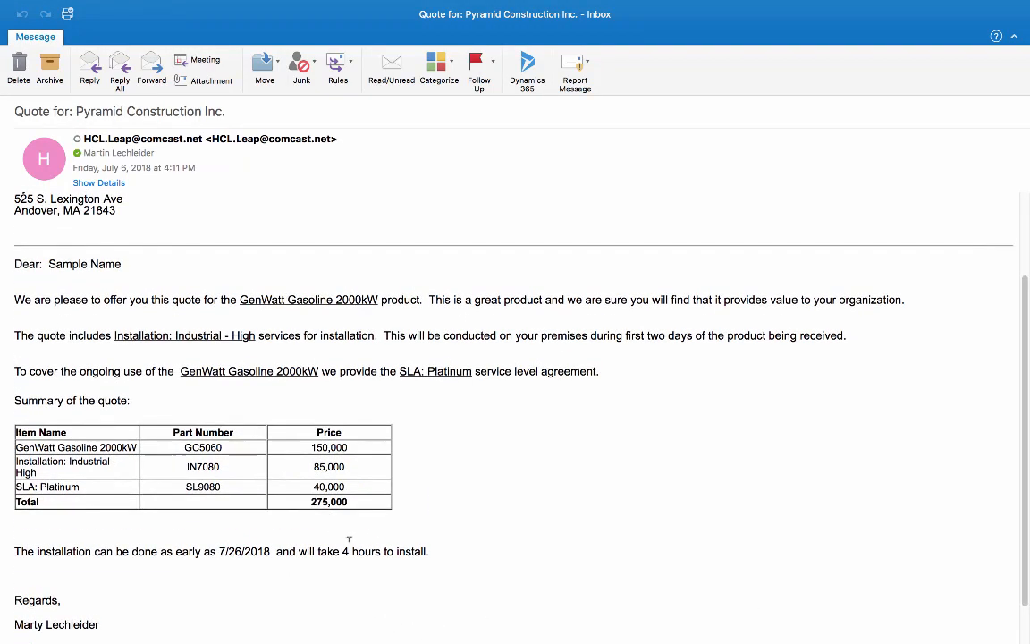
pyautogui.scroll(5, 639, 335)
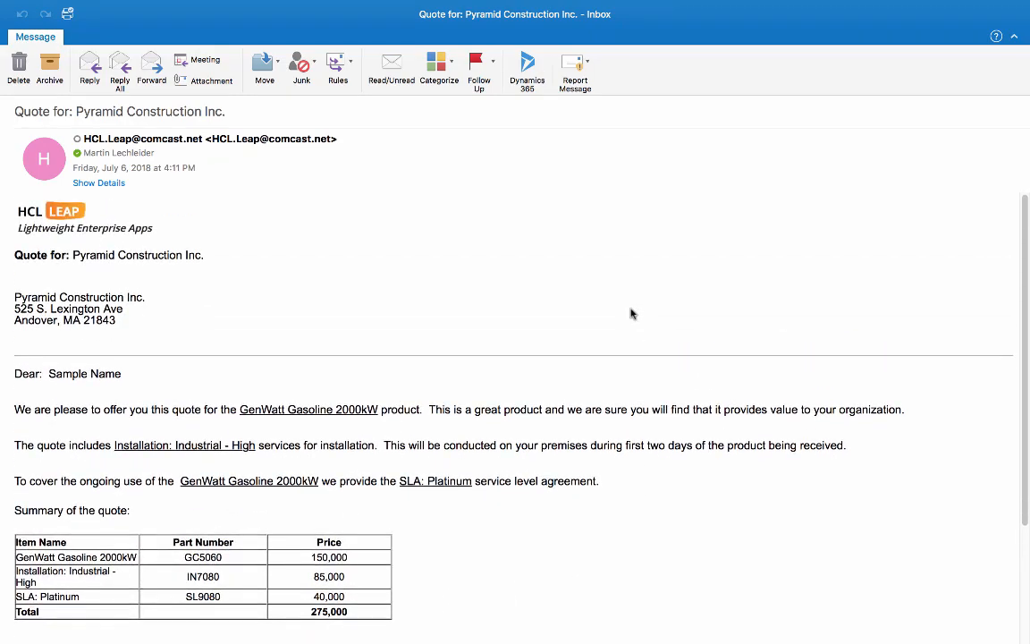